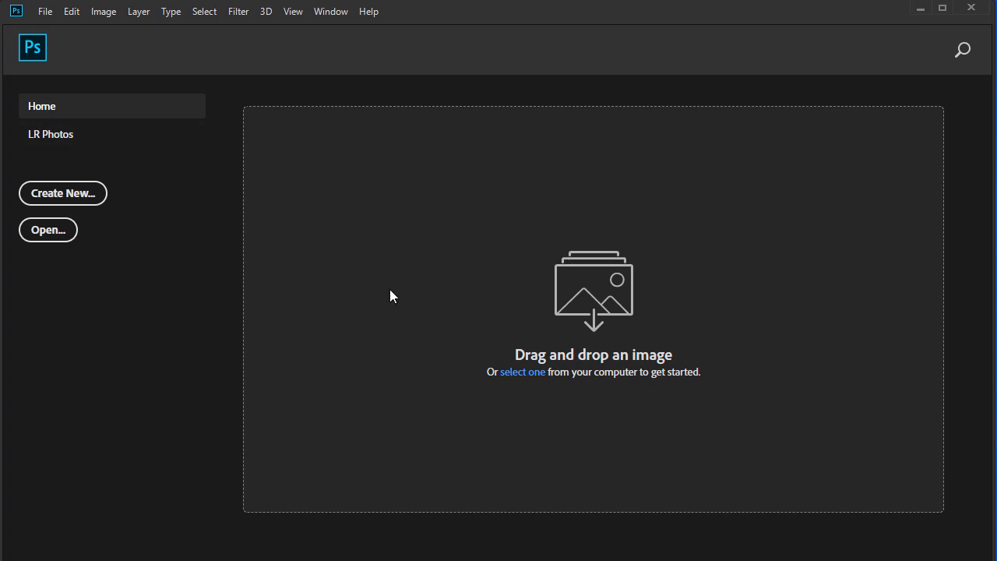
# - Create a new portrait document from the A4 print preset, 210 x 297 mm at 300 ppi
pyautogui.click(67, 193)
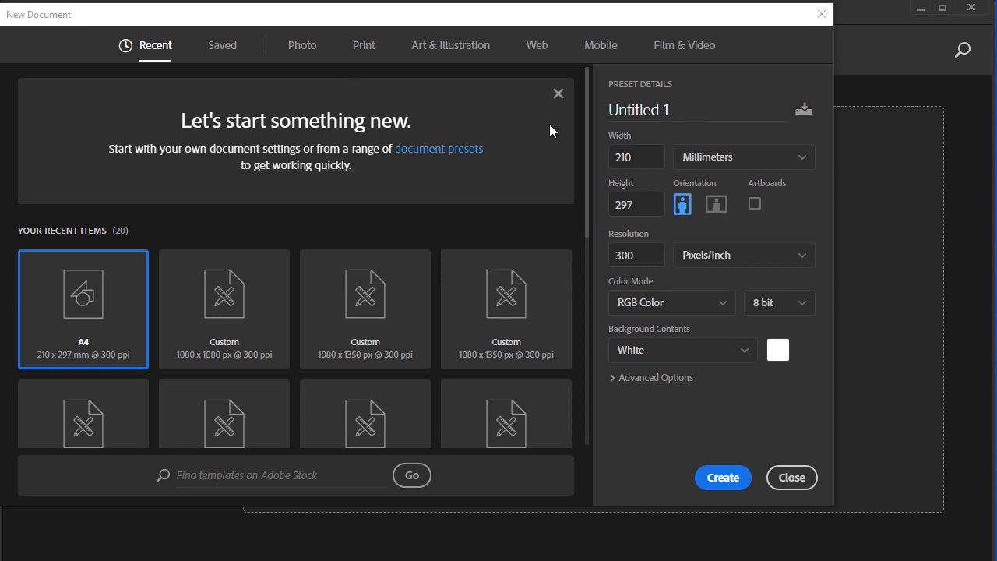
pyautogui.click(370, 55)
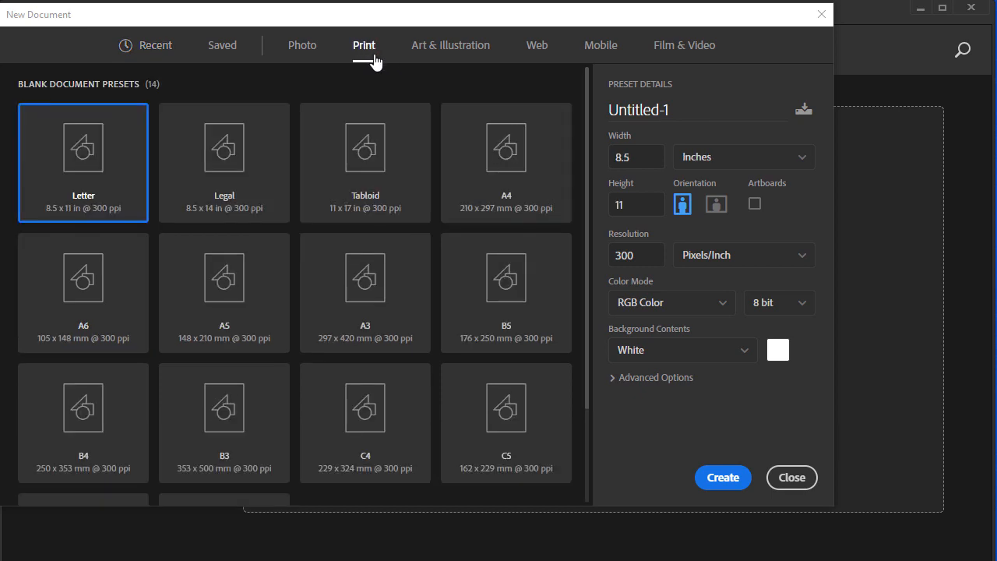
pyautogui.click(516, 187)
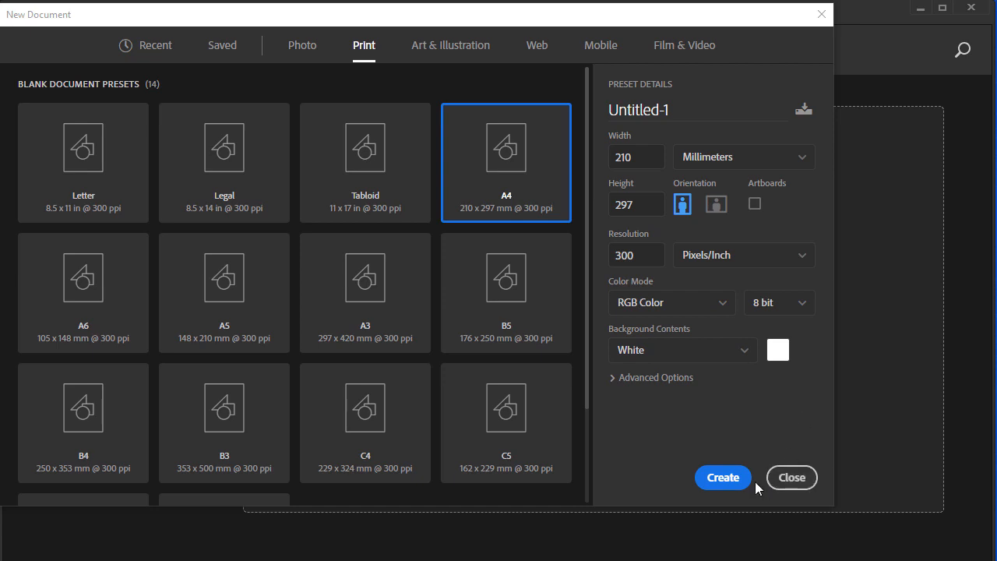
pyautogui.click(727, 477)
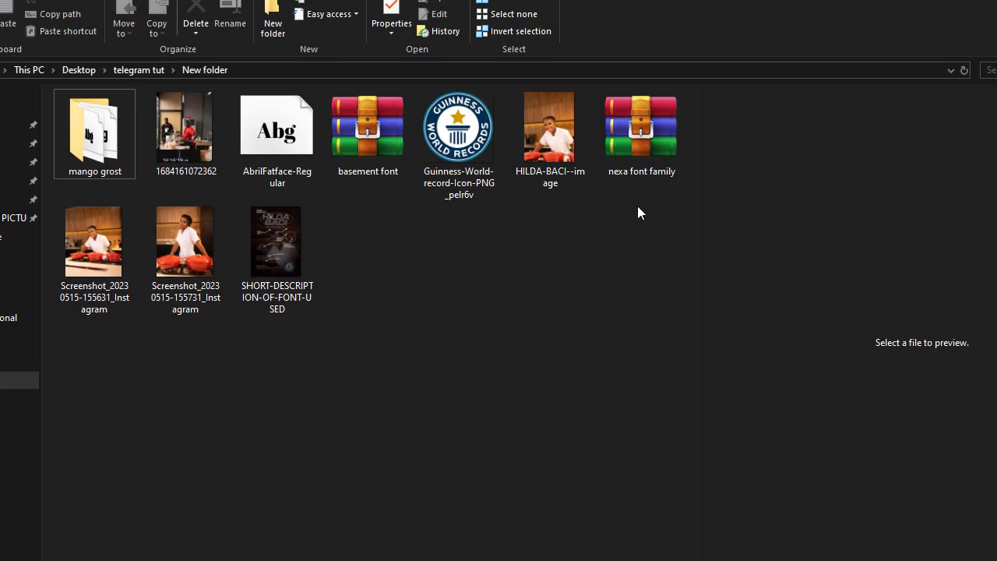
# - Place the HILDA-BACI--image file on the A4 page at its default fitted size and delete the white Background layer
pyautogui.moveTo(550, 132); pyautogui.dragTo(647, 560)
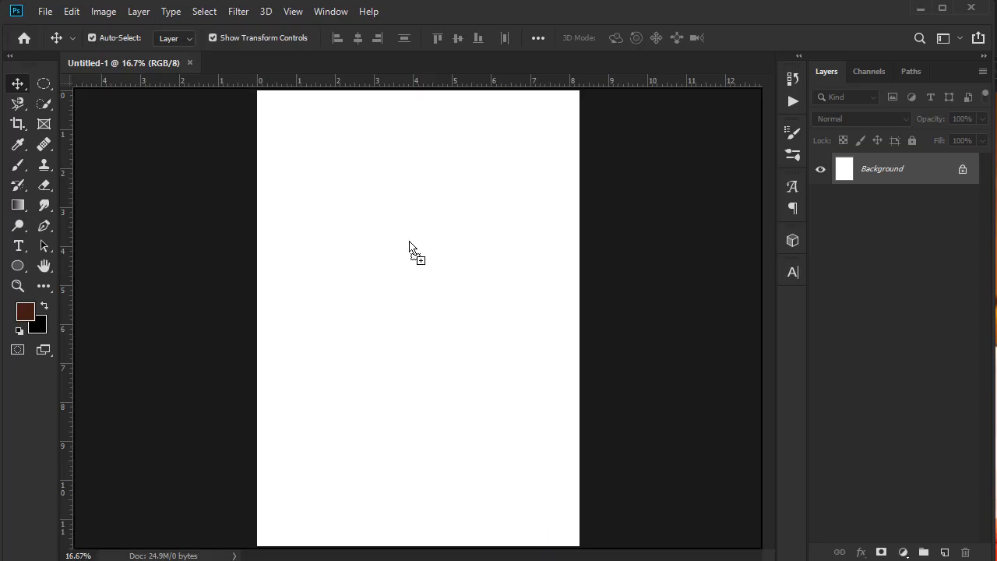
pyautogui.moveTo(412, 251); pyautogui.dragTo(409, 236)
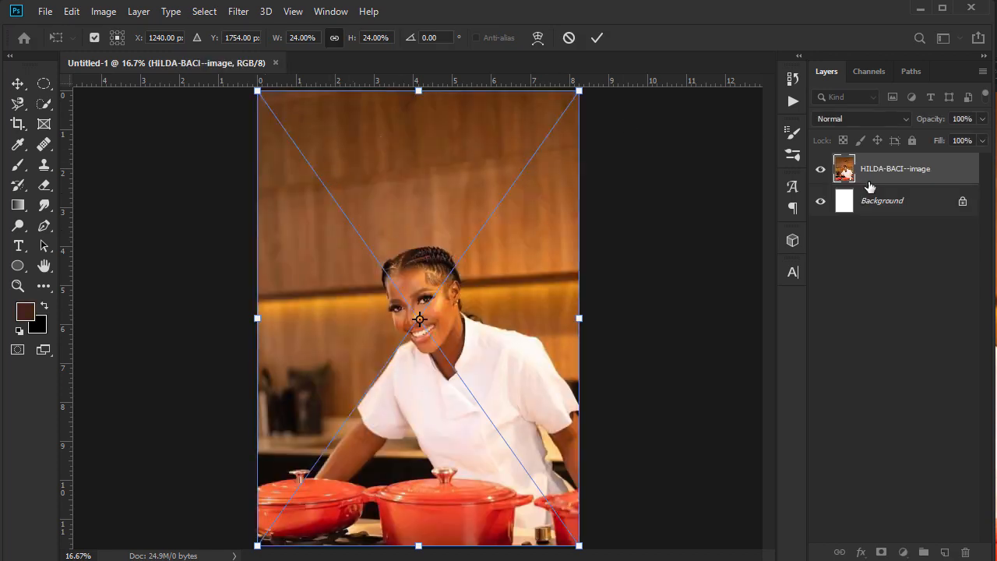
pyautogui.click(885, 213)
pyautogui.press('Delete')
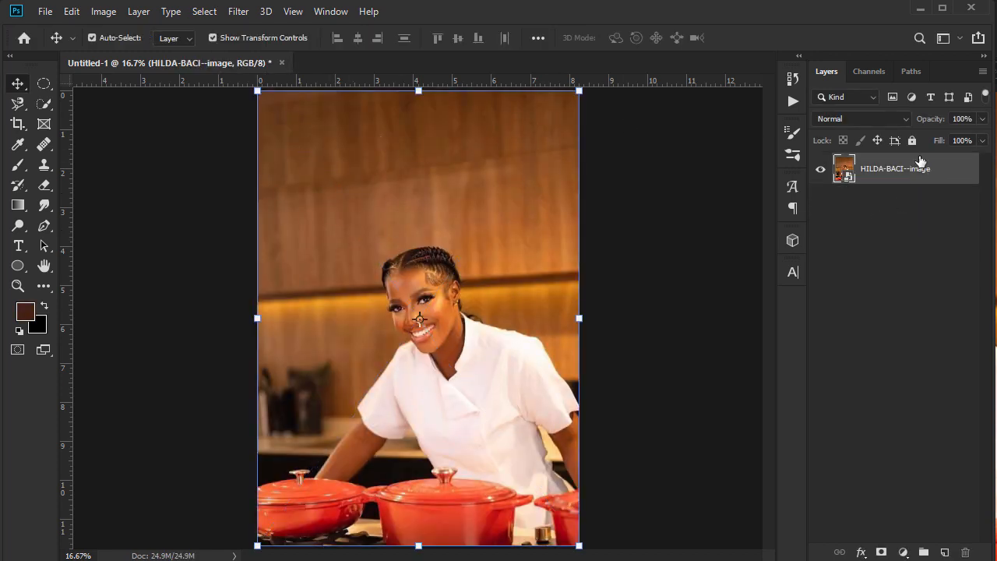
pyautogui.click(866, 241)
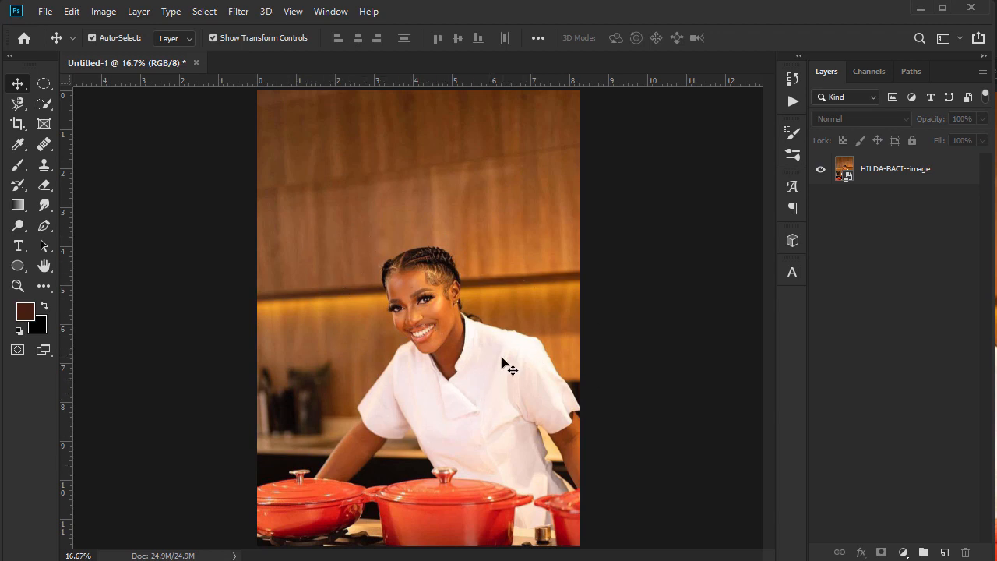
# - Apply the Camera Raw Filter to the photo layer with the favorite preset FP-Chocolate Brown AVC 2021
pyautogui.click(389, 309)
pyautogui.click(623, 220)
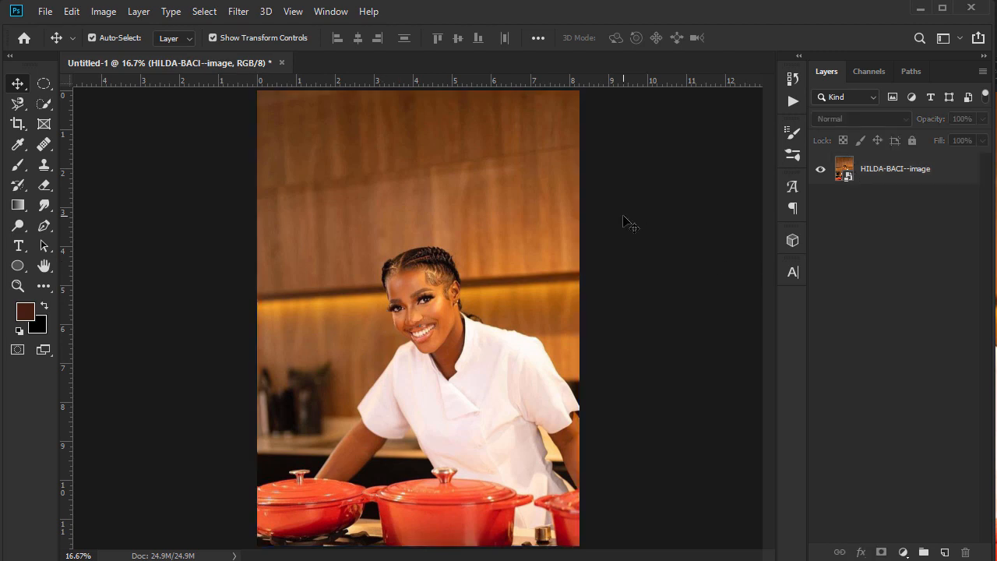
pyautogui.click(460, 224)
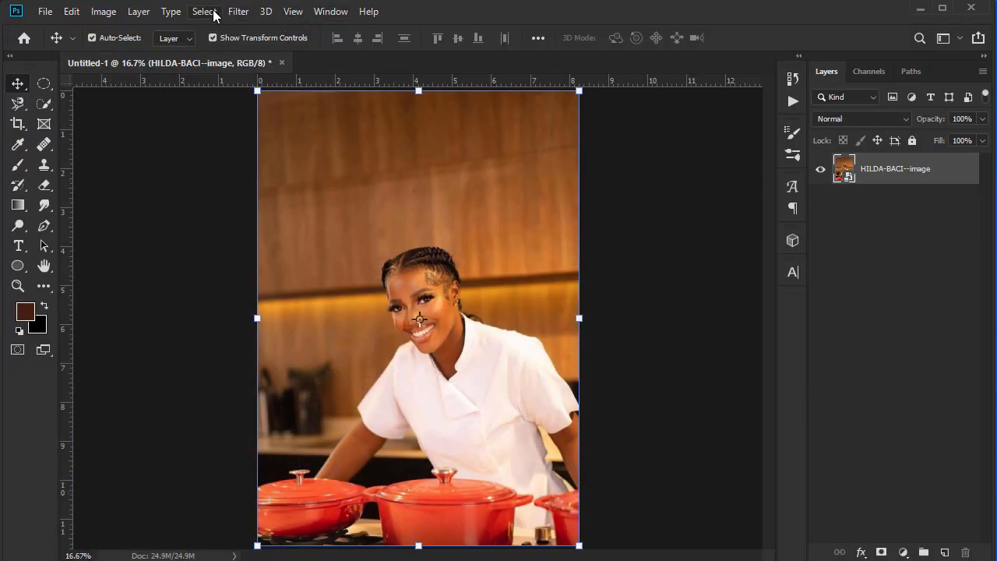
pyautogui.click(243, 13)
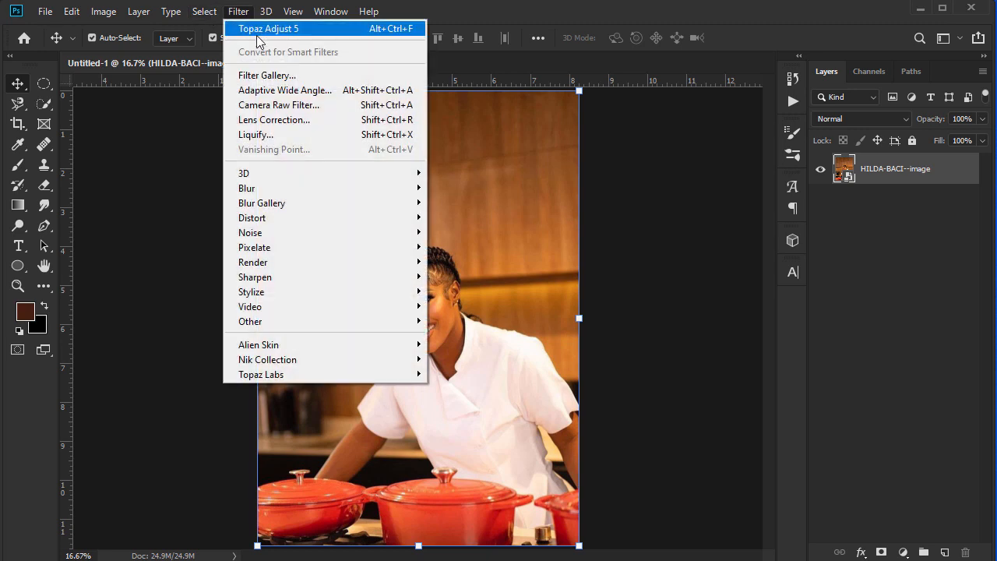
pyautogui.click(306, 106)
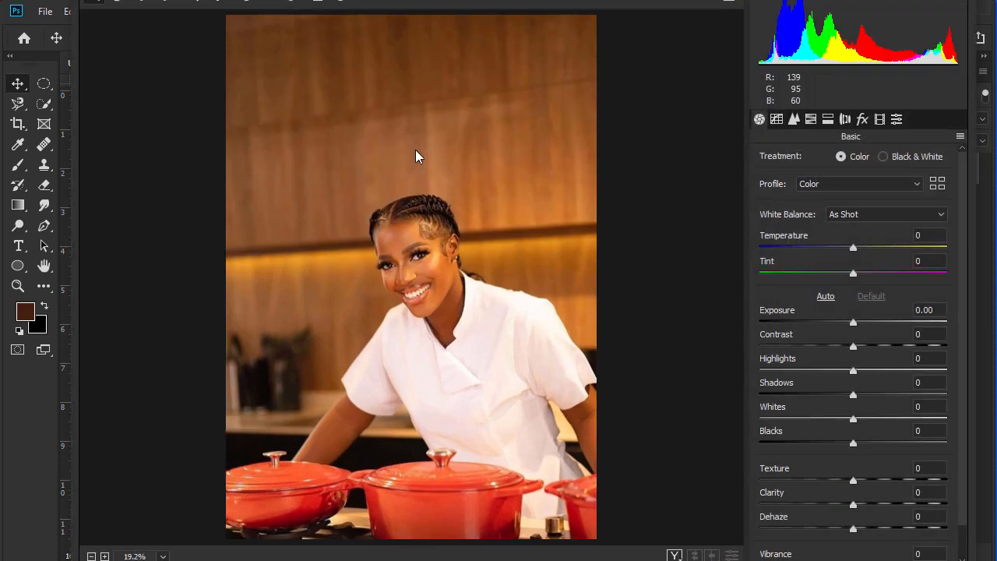
pyautogui.click(896, 121)
pyautogui.click(847, 196)
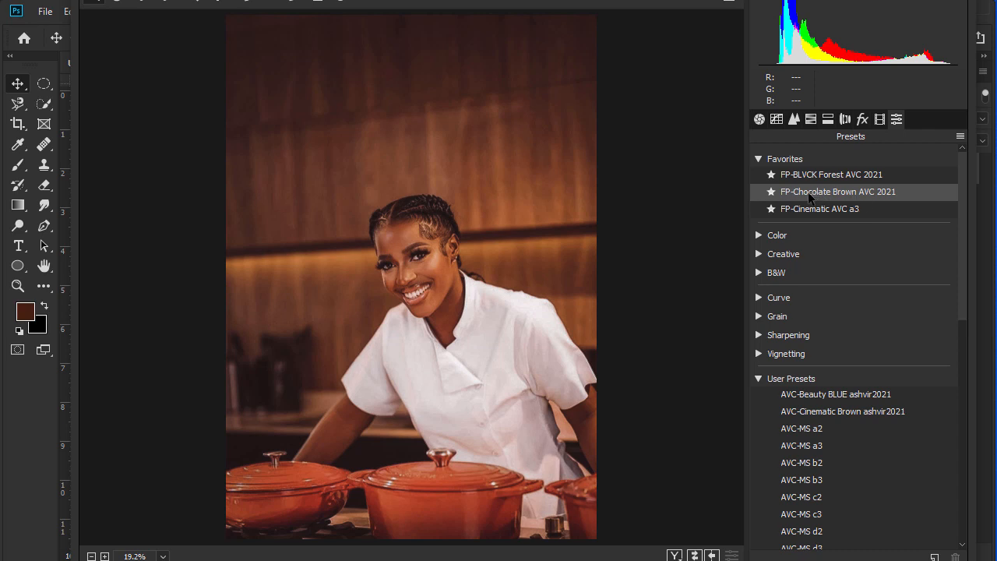
pyautogui.click(877, 195)
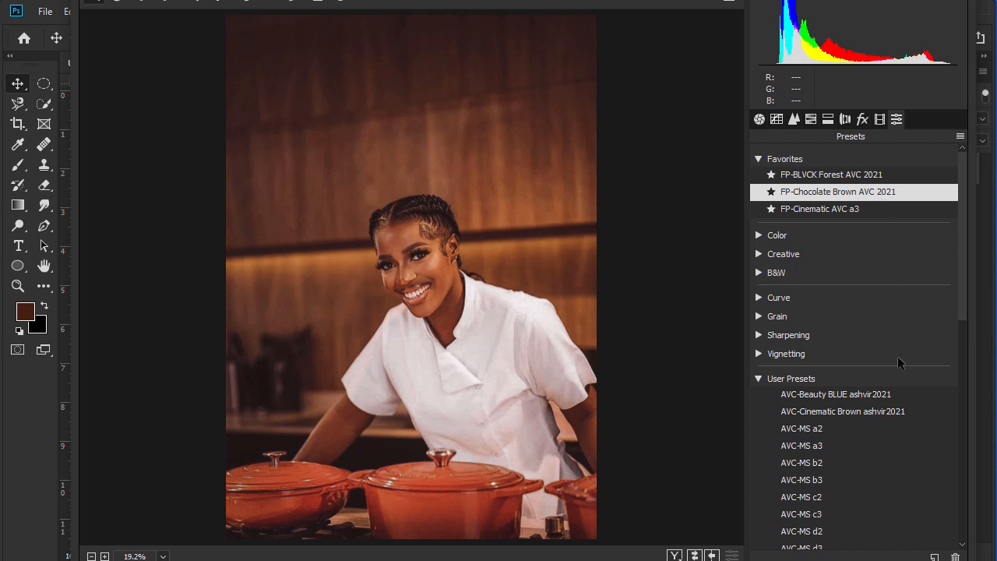
pyautogui.click(896, 560)
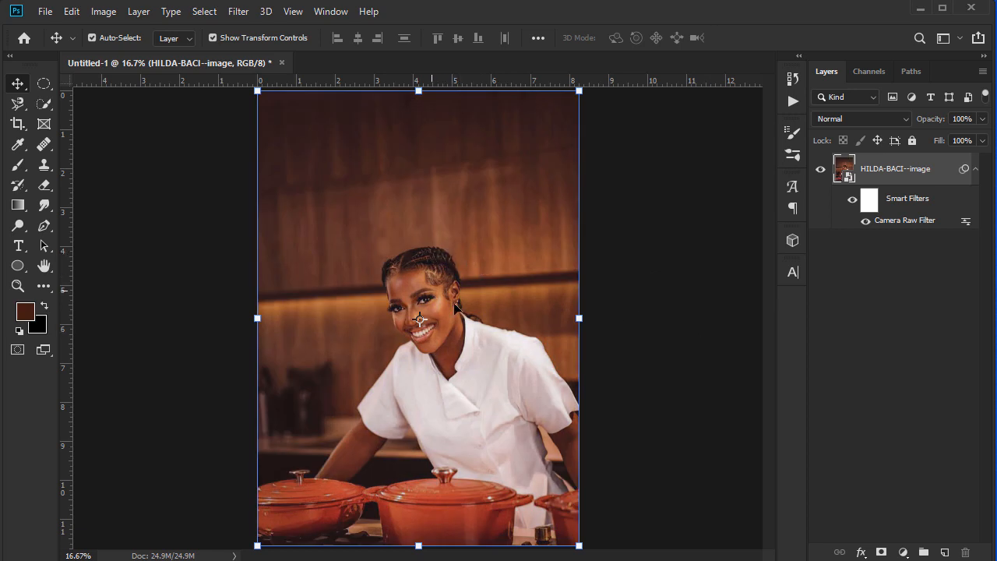
pyautogui.click(654, 259)
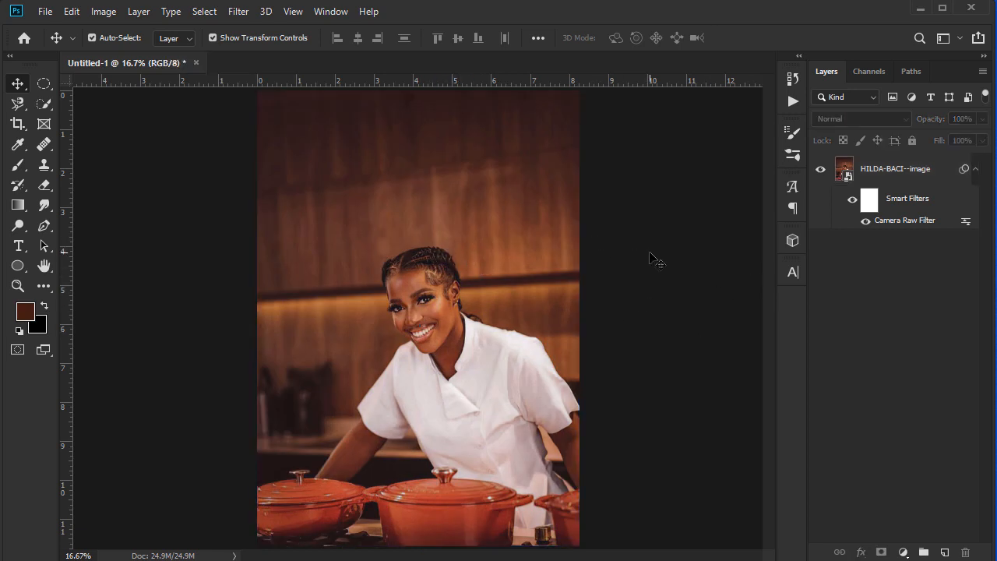
# - Apply the Topaz Adjust 5 filter to the photo layer using the Crisp preset from the Adjust 4 Preset List
pyautogui.click(890, 182)
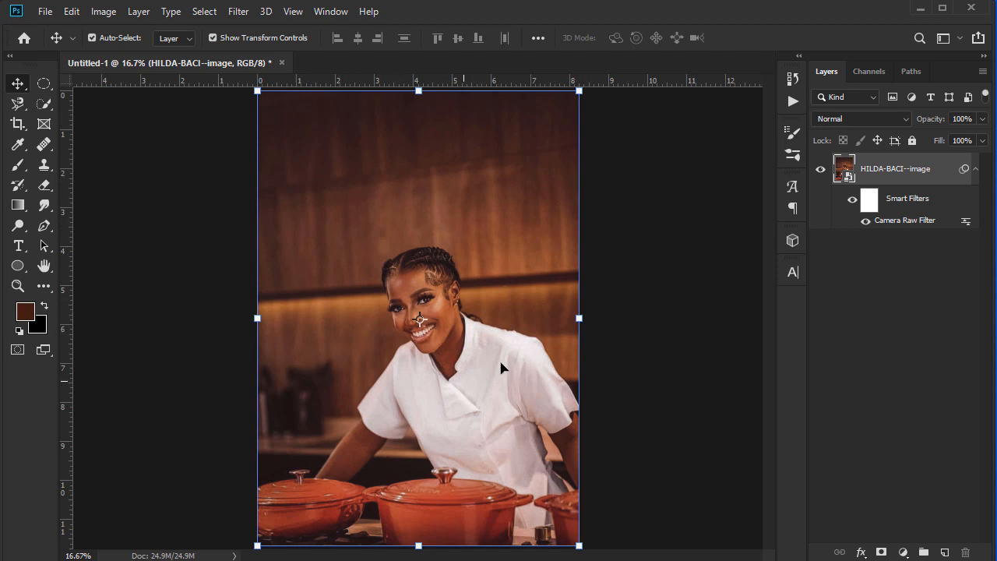
pyautogui.click(665, 326)
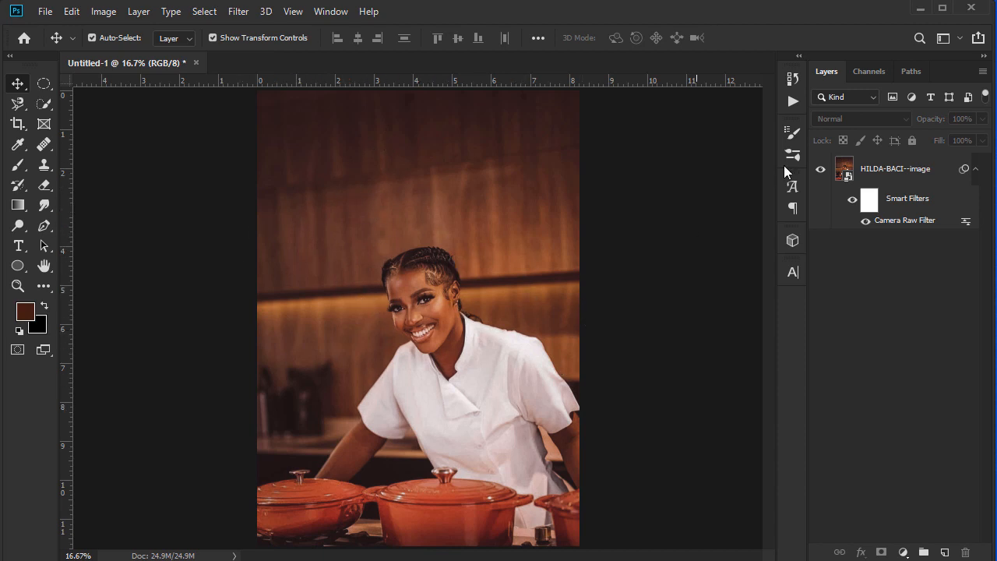
pyautogui.click(863, 180)
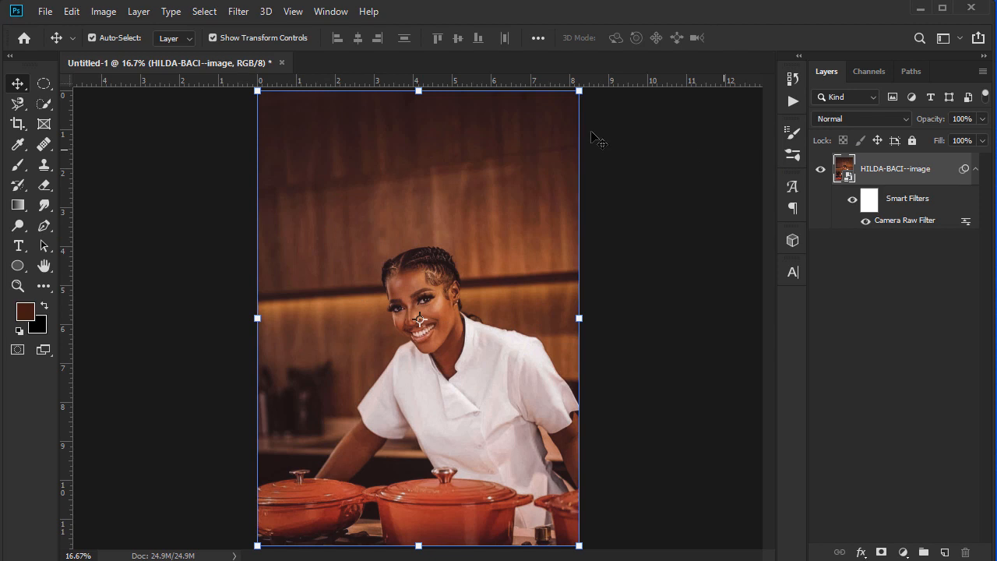
pyautogui.click(238, 11)
pyautogui.moveTo(340, 372)
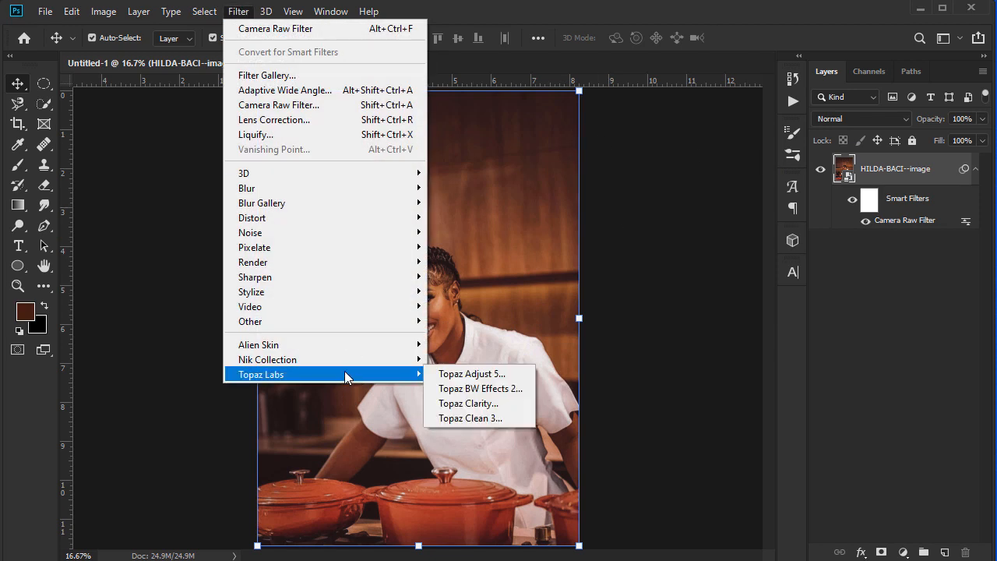
pyautogui.click(465, 374)
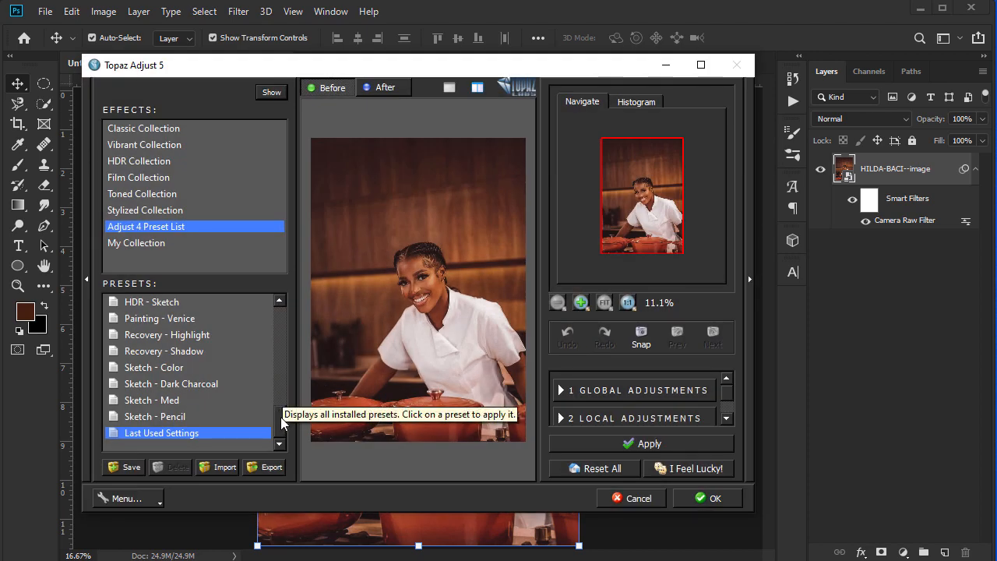
pyautogui.moveTo(282, 420); pyautogui.dragTo(290, 313)
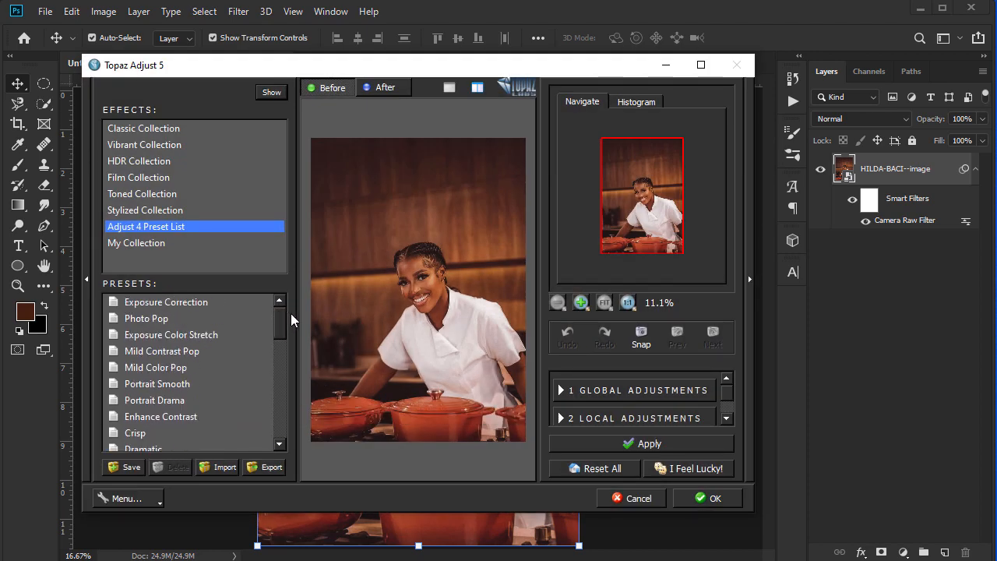
pyautogui.click(154, 233)
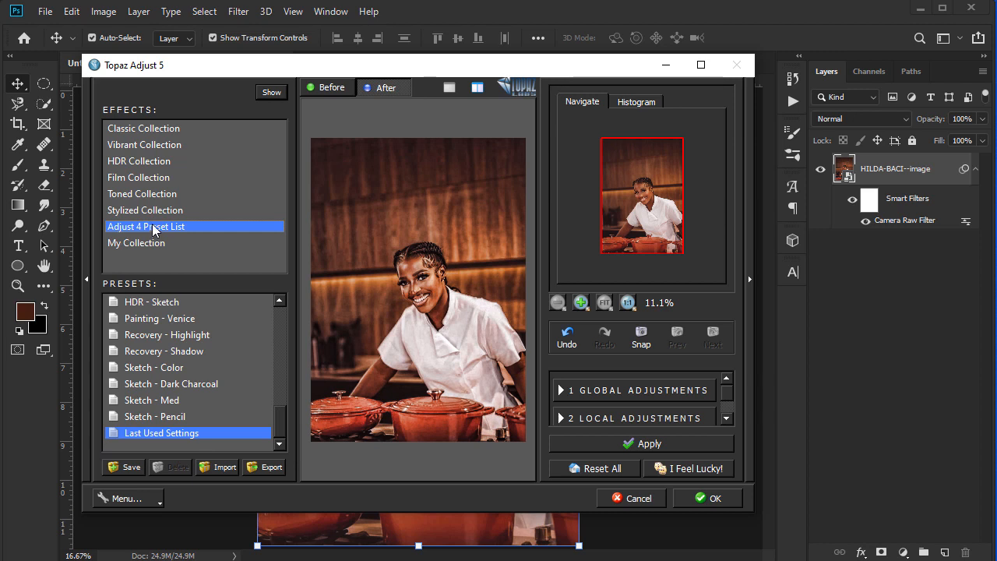
pyautogui.moveTo(281, 425); pyautogui.dragTo(283, 311)
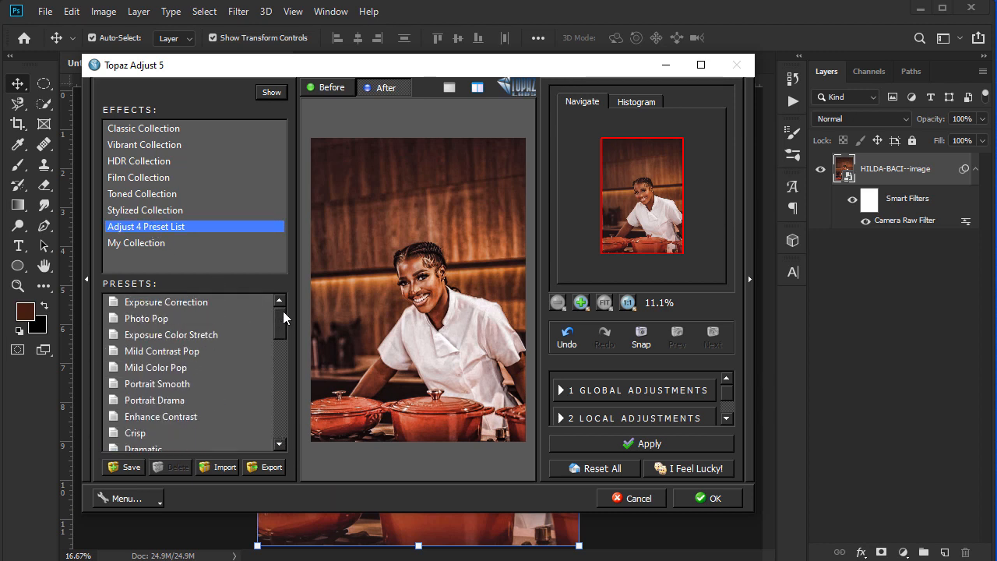
pyautogui.click(143, 433)
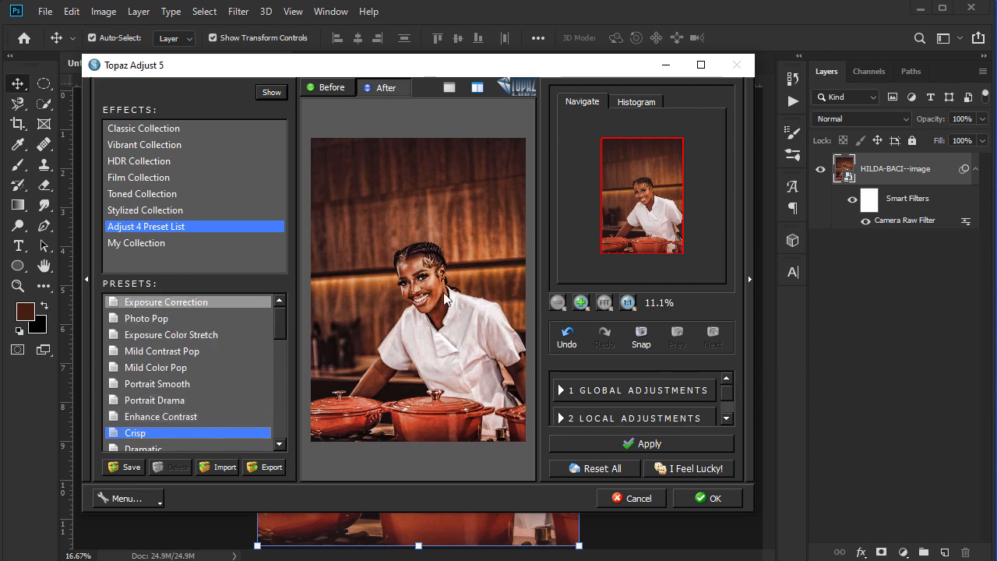
pyautogui.click(686, 494)
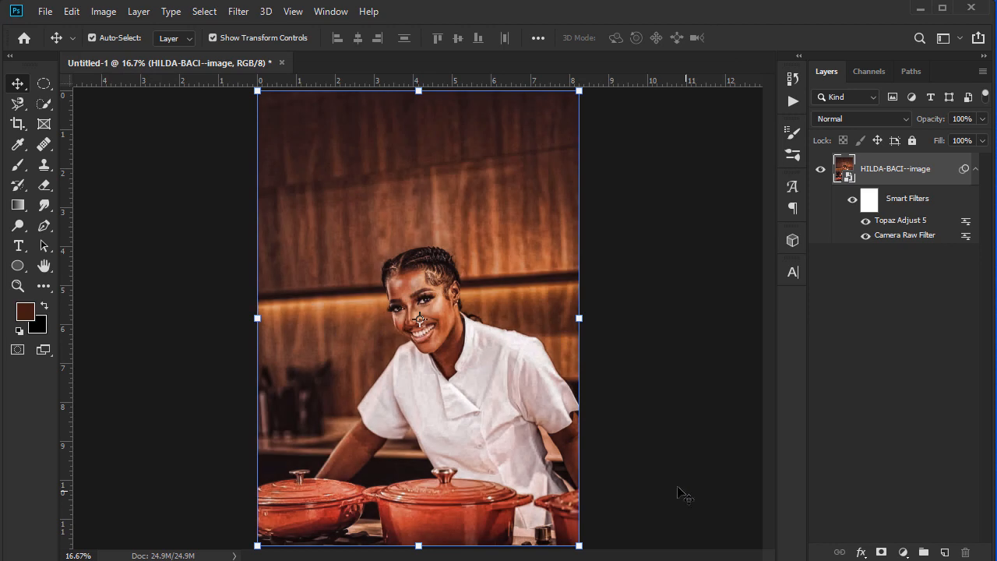
pyautogui.click(637, 363)
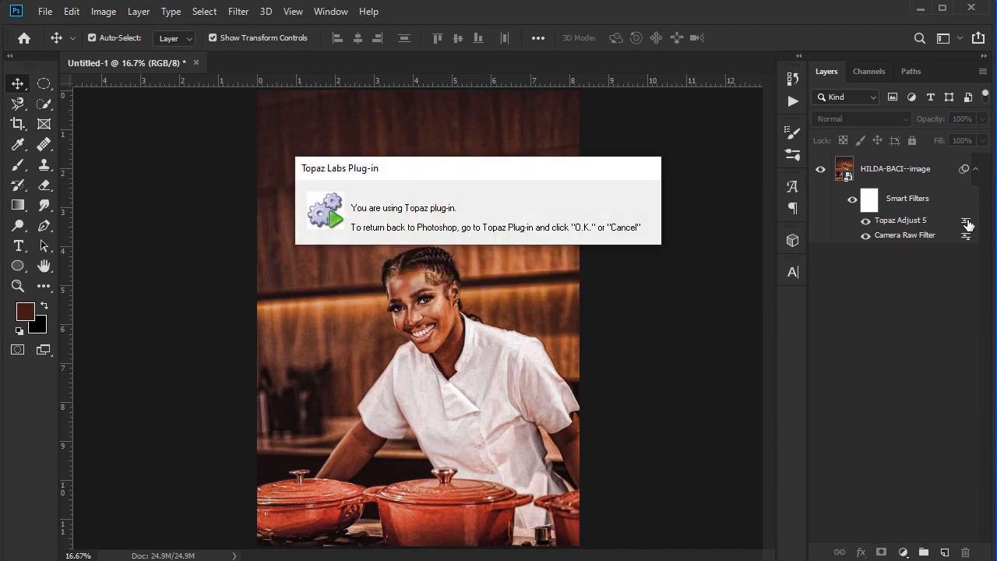
# - Set the opacity of the Topaz Adjust 5 smart filter to 77% in its blending options
pyautogui.doubleClick(965, 223)
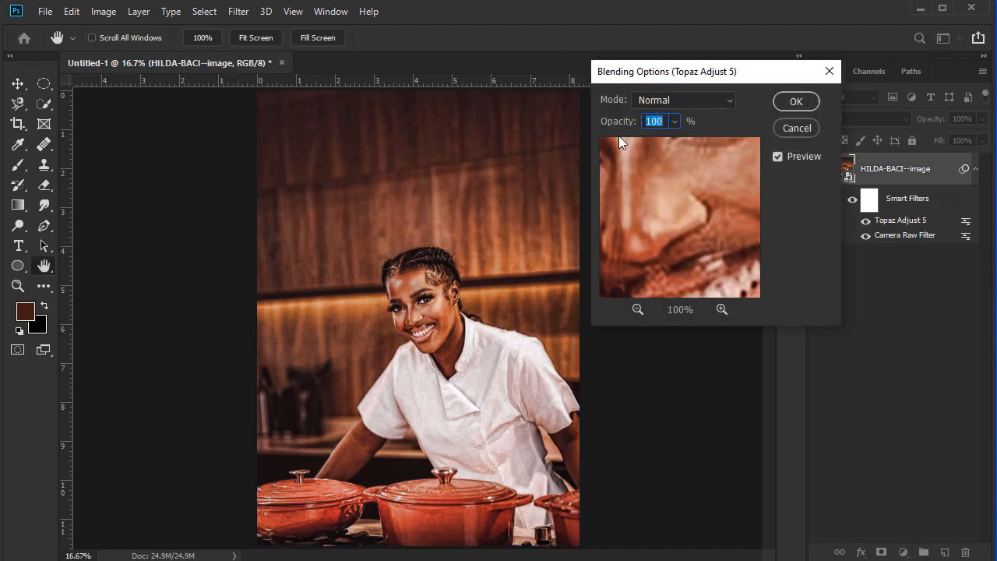
pyautogui.write('77')
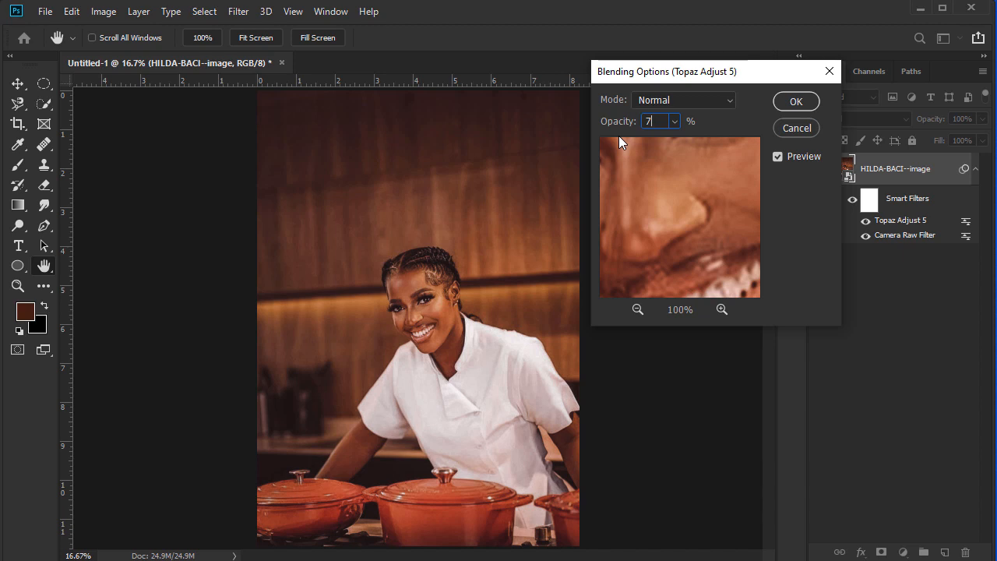
pyautogui.click(794, 103)
pyautogui.hotkey('ctrl', 't')
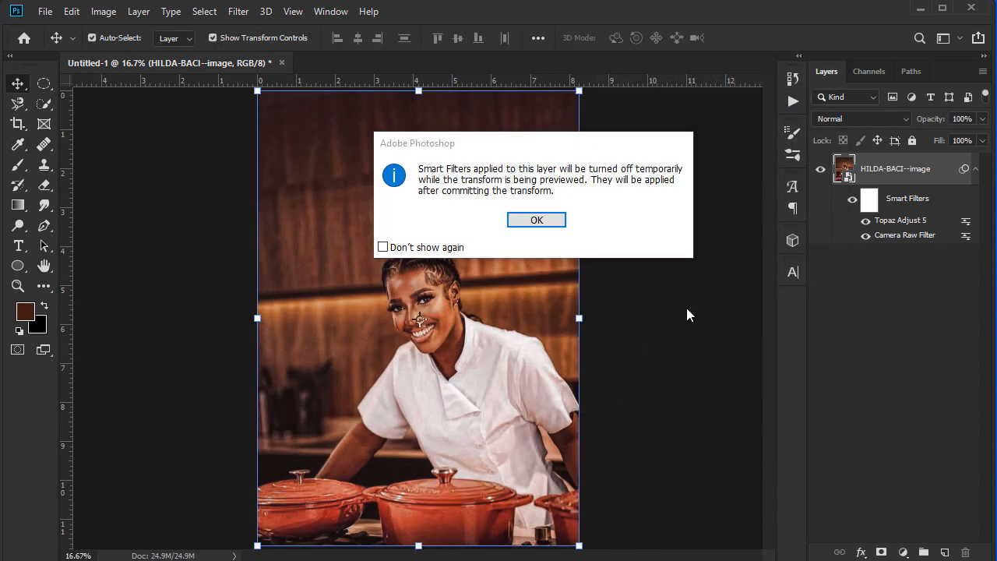
pyautogui.press('Return')
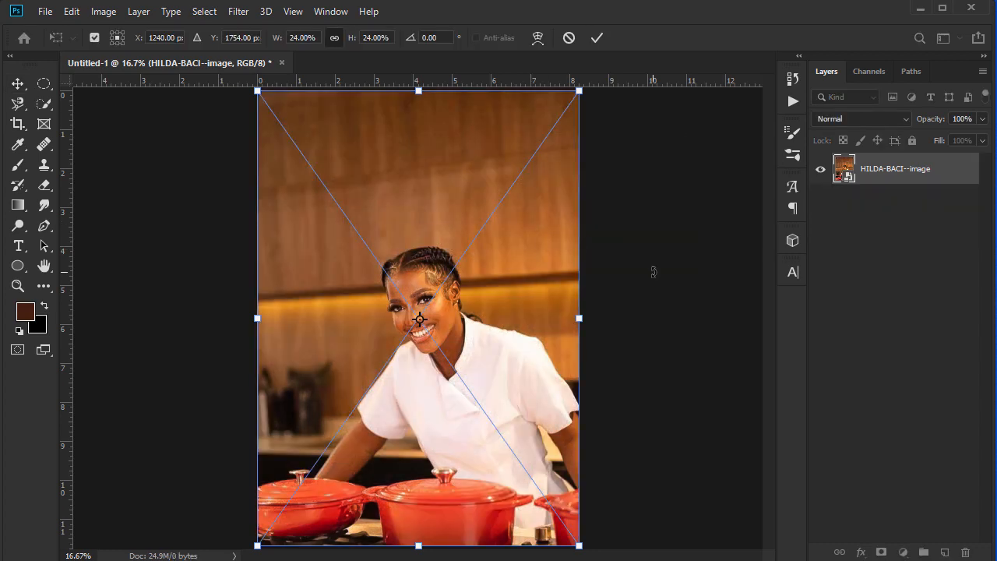
pyautogui.click(597, 37)
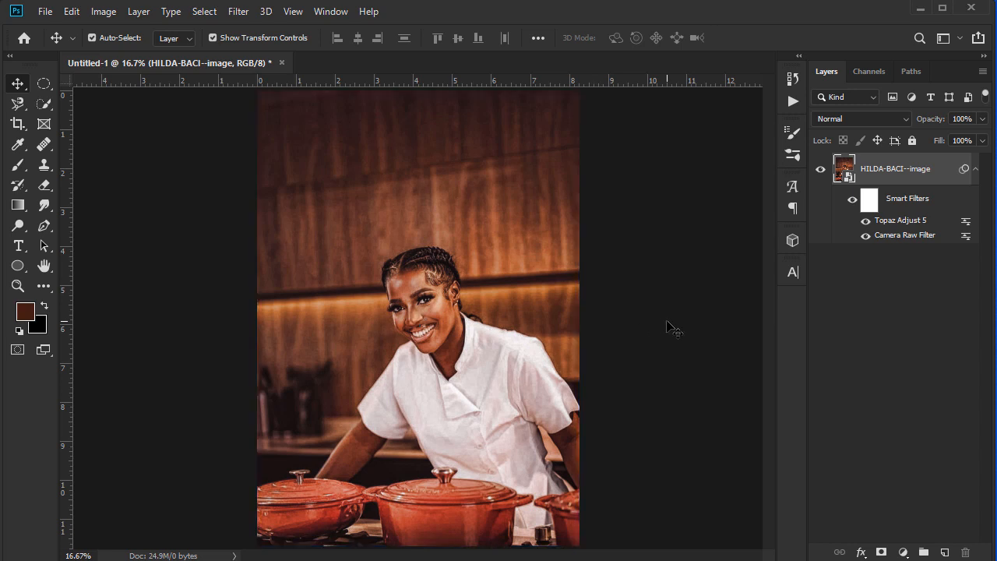
# - Add a Gradient fill layer above the photo layer and set the gradient's starting color stop to #160805
pyautogui.click(975, 168)
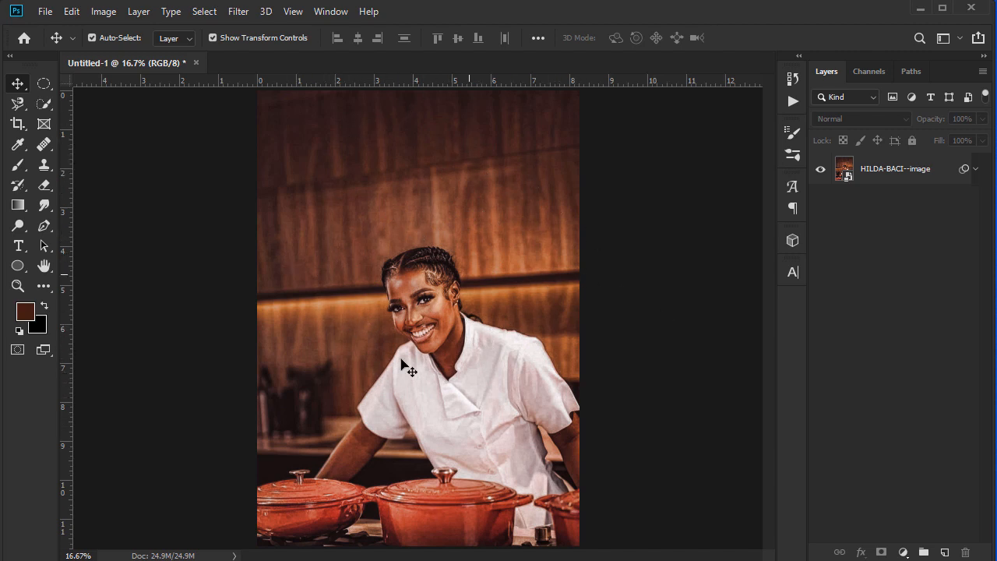
pyautogui.click(895, 168)
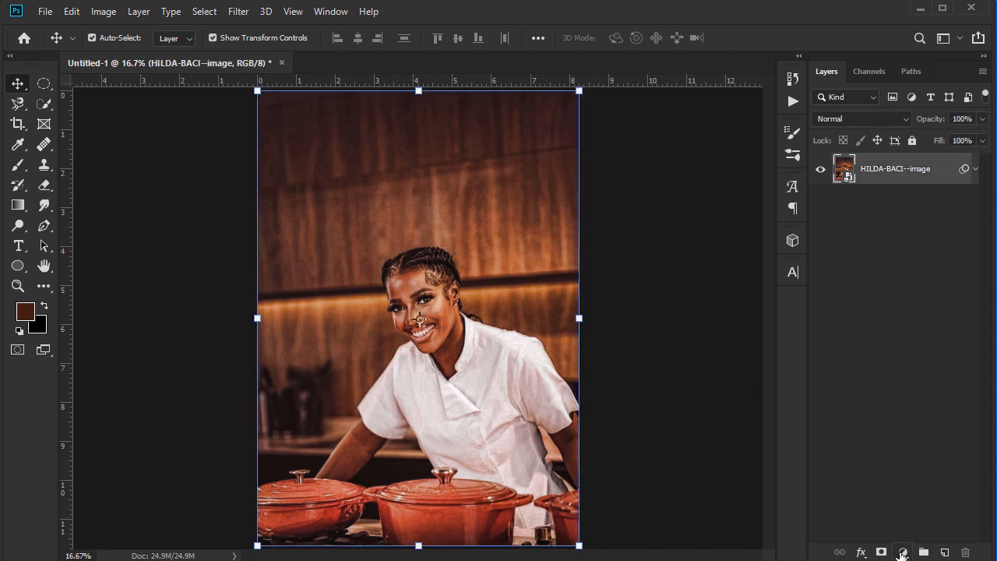
pyautogui.click(902, 551)
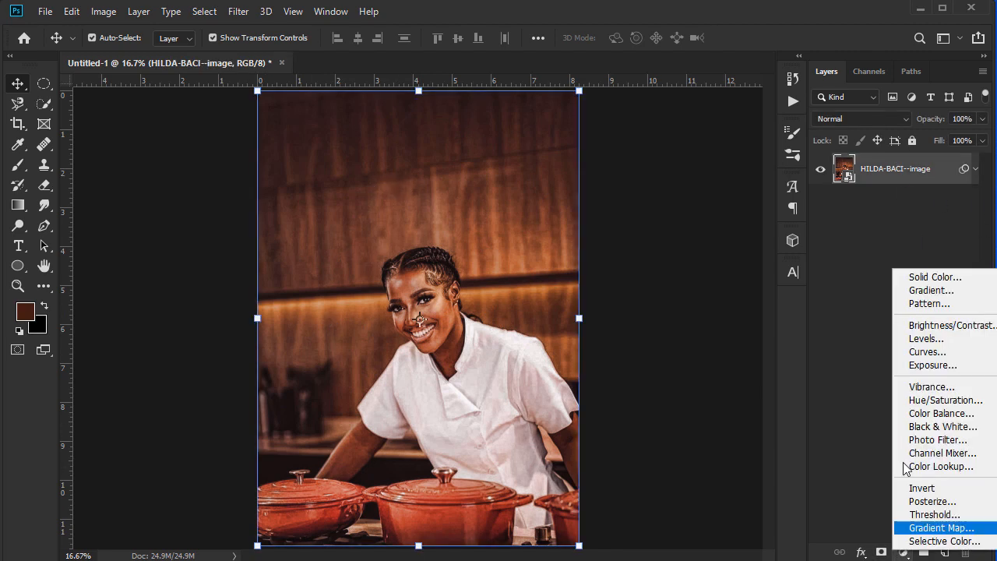
pyautogui.click(933, 290)
pyautogui.click(747, 195)
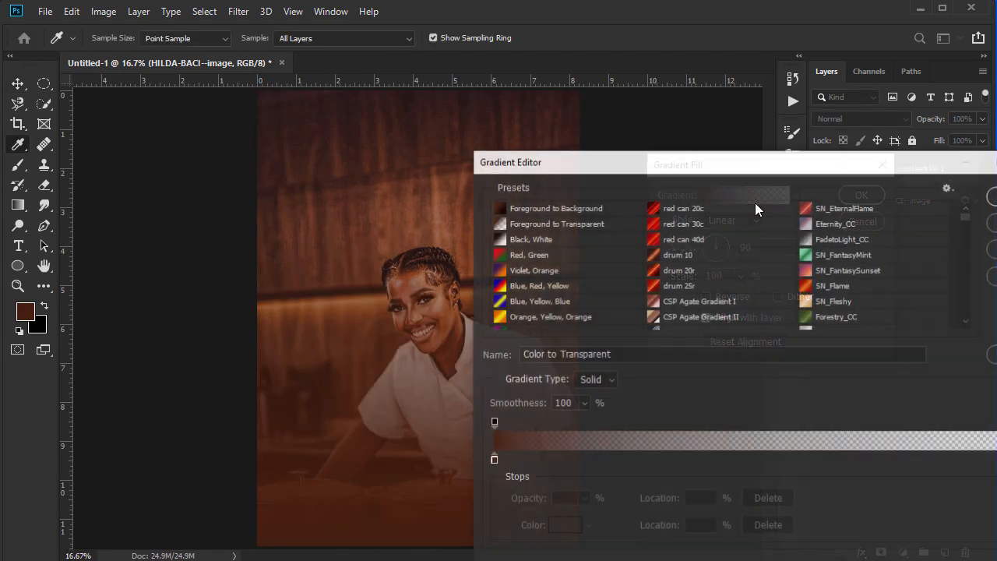
pyautogui.doubleClick(492, 460)
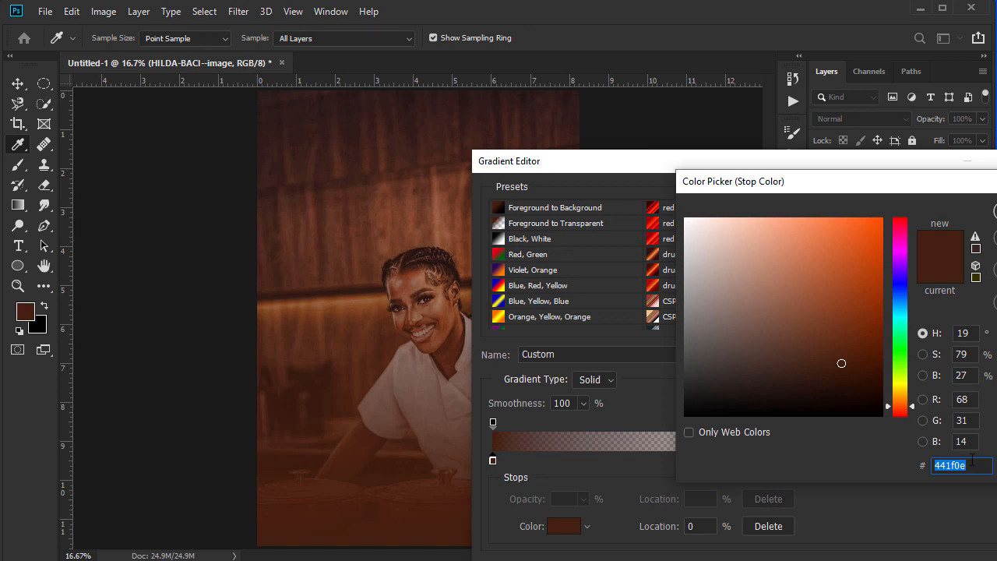
pyautogui.write('1')
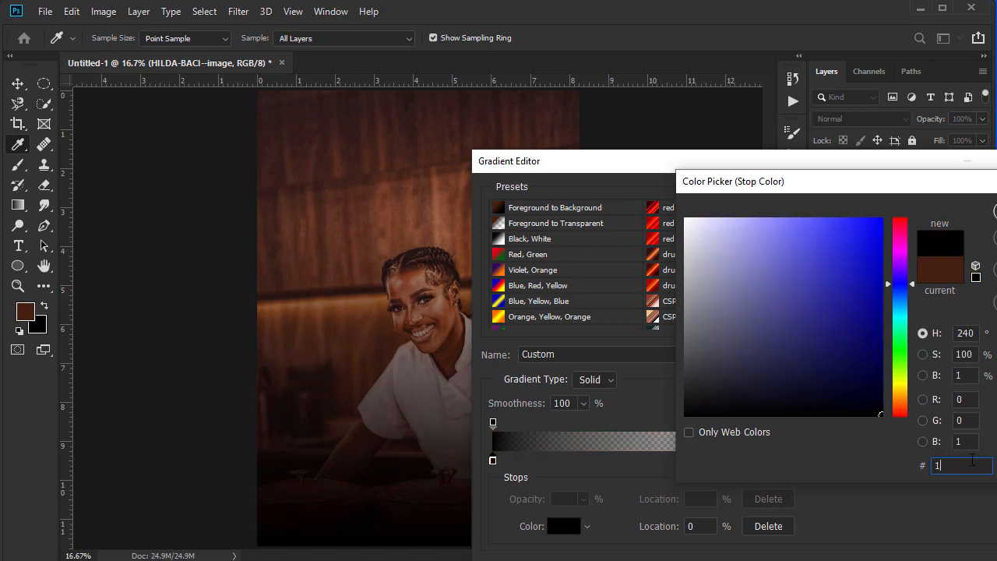
pyautogui.write('60805')
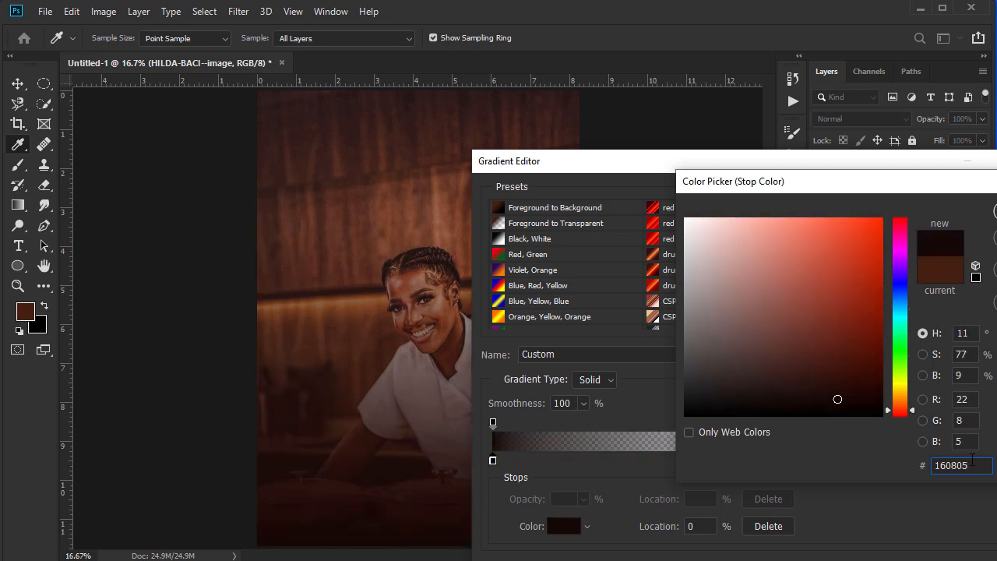
pyautogui.press('Return')
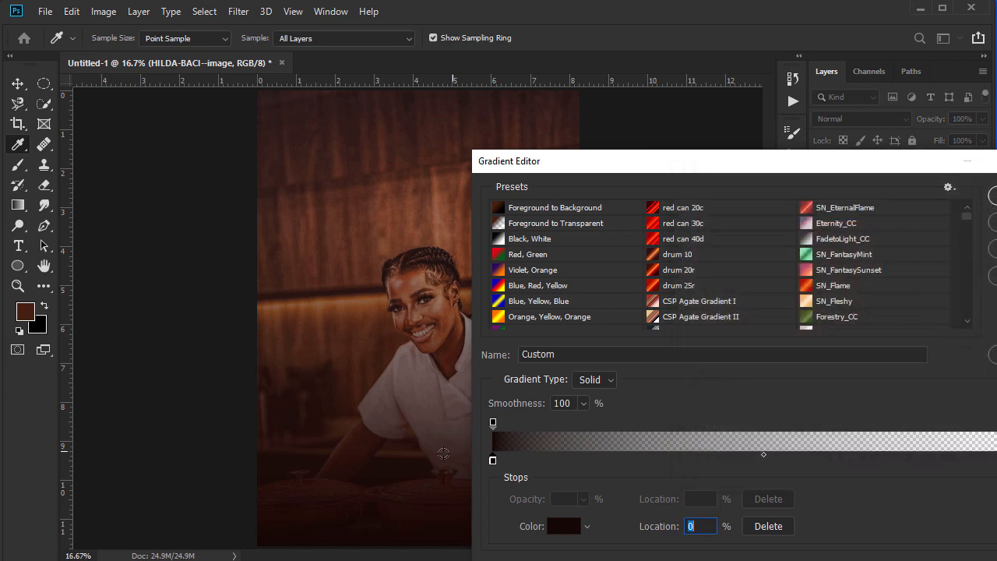
# - Set the color stop at the gradient's 100% location to #2C130C
pyautogui.click(492, 422)
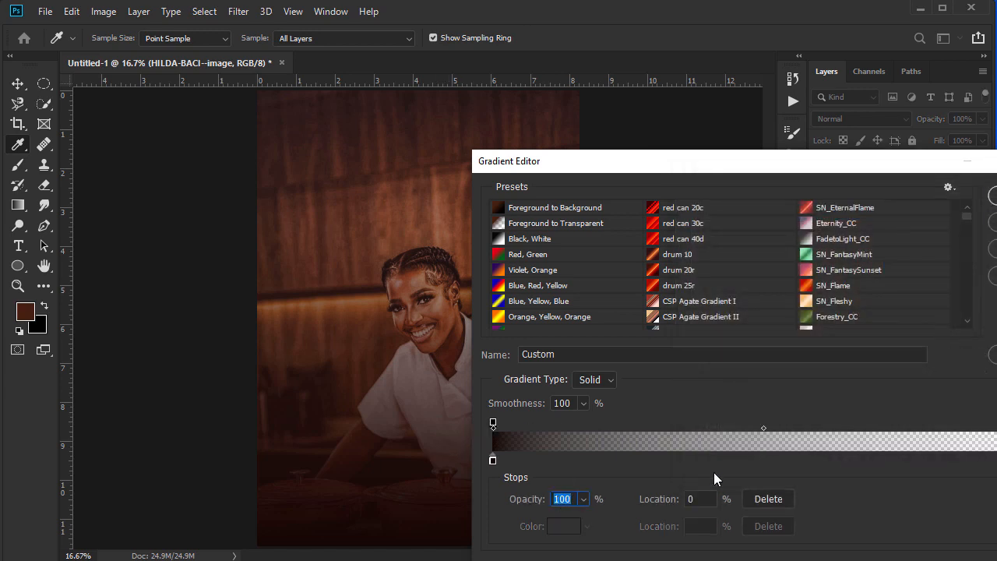
pyautogui.click(996, 460)
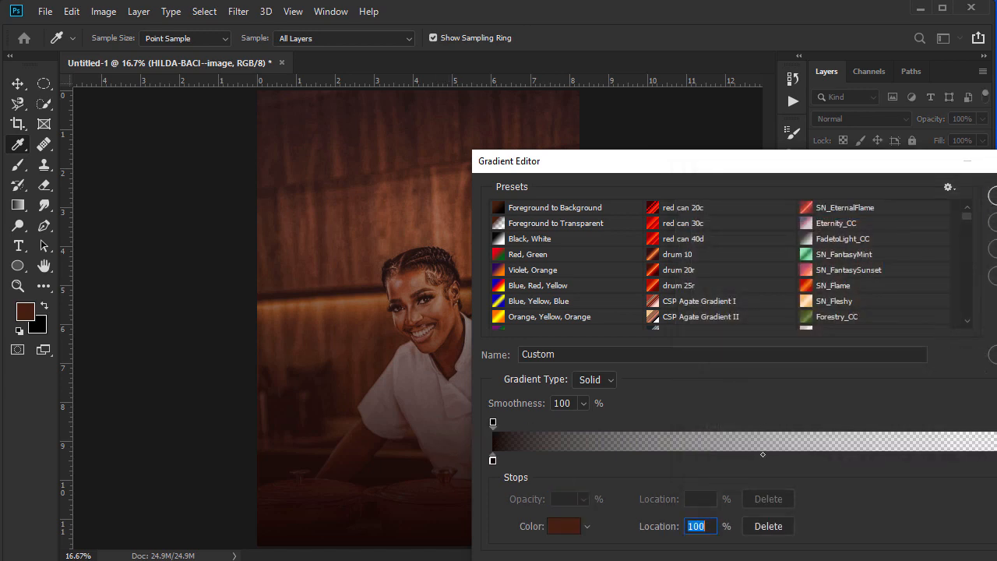
pyautogui.doubleClick(994, 460)
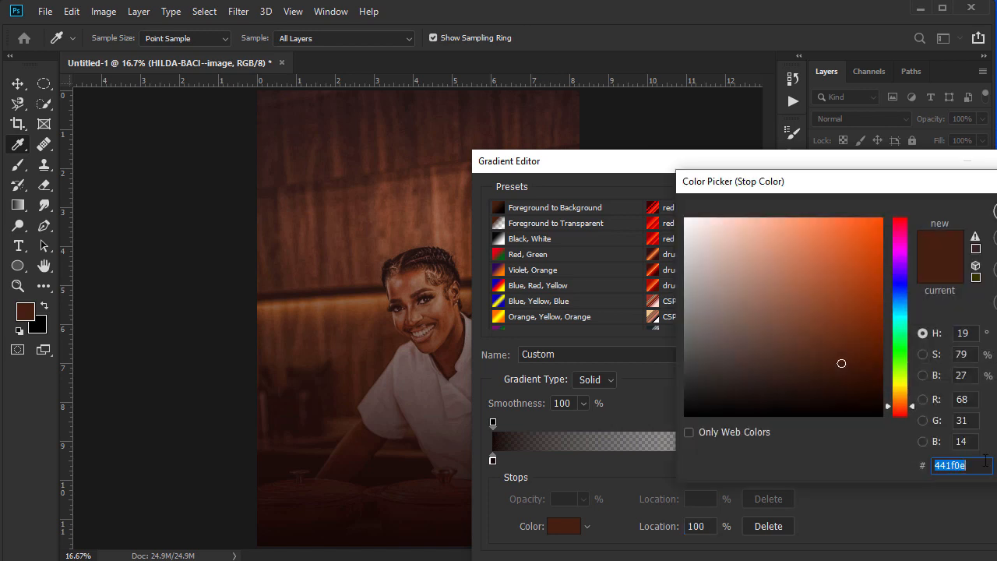
pyautogui.write('2')
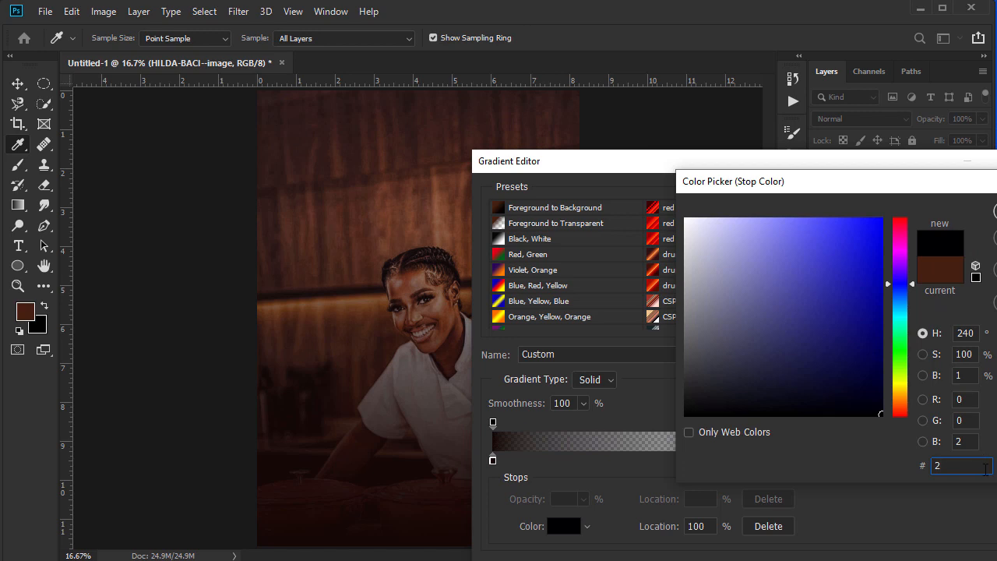
pyautogui.write('C1')
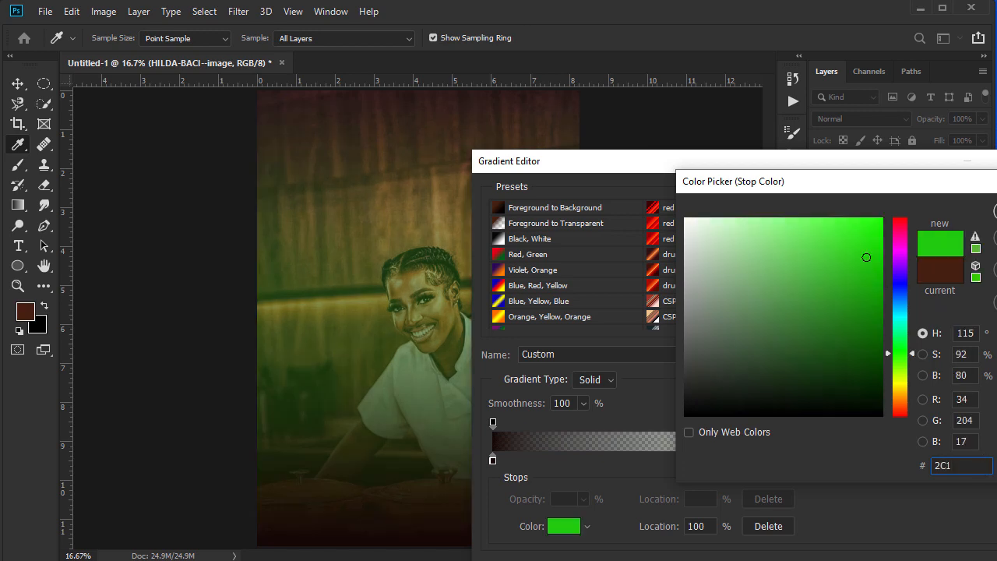
pyautogui.write('30C')
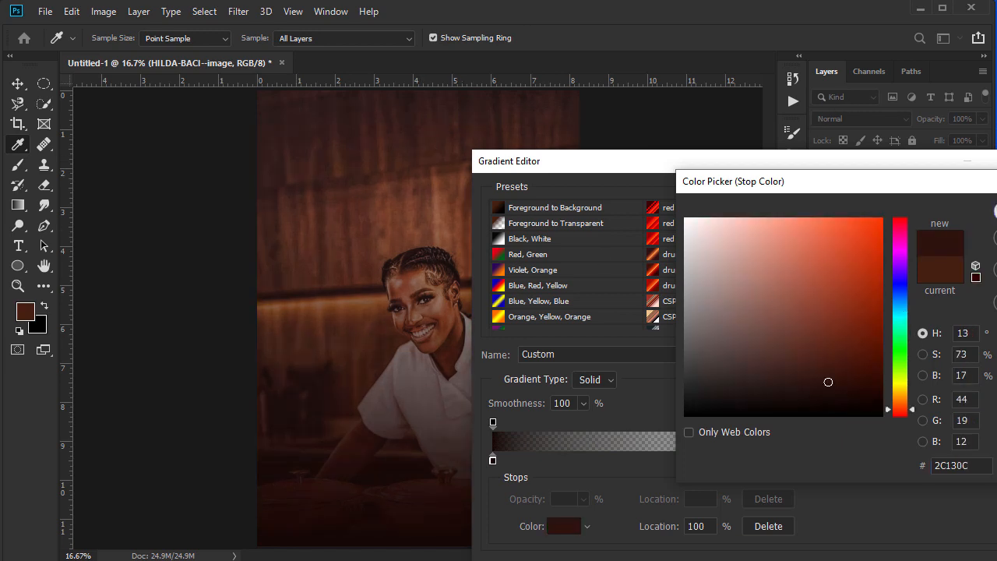
pyautogui.click(994, 211)
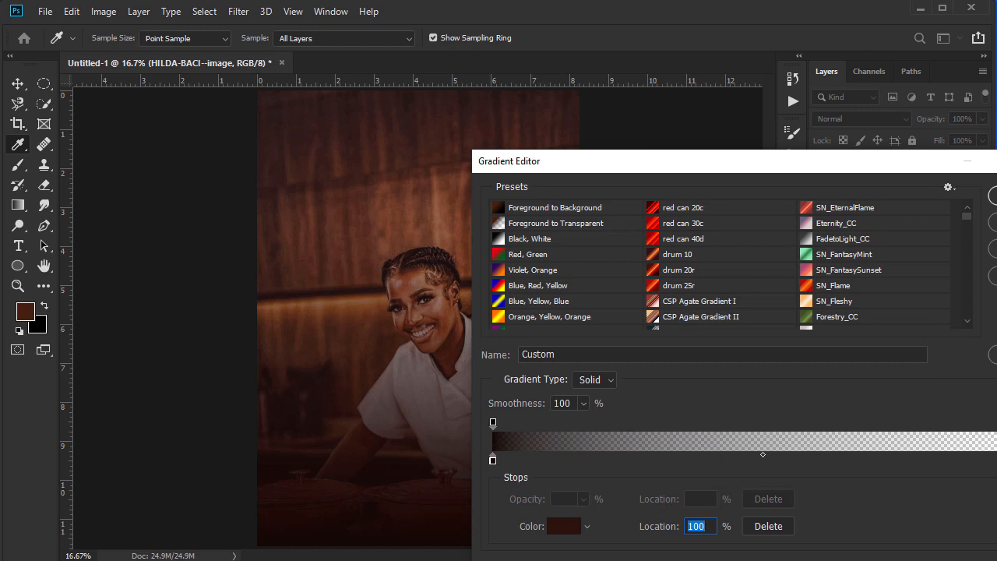
# - Set the gradient's end opacity stop to 18% and shift the gradient slightly upward over the photo
pyautogui.click(996, 422)
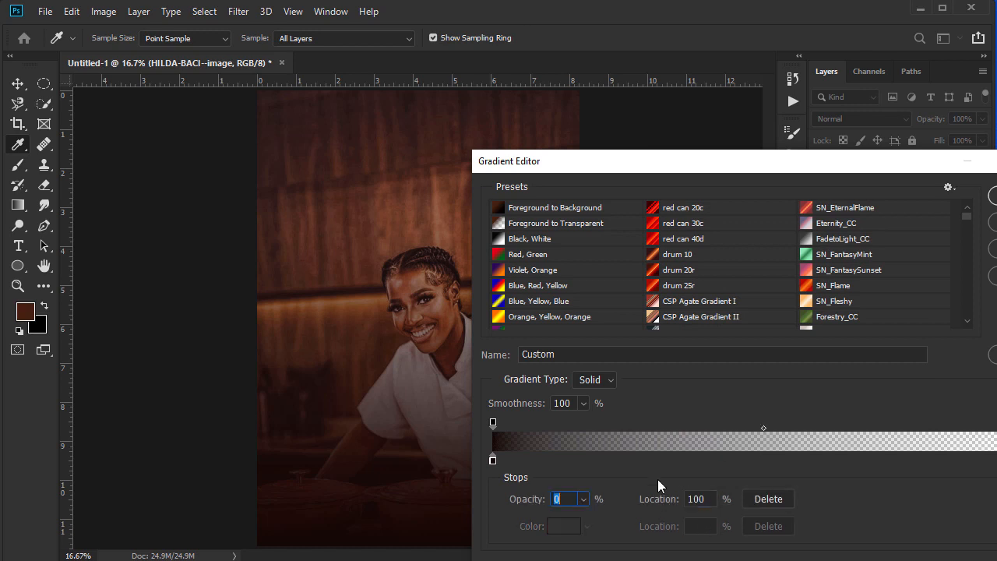
pyautogui.write('18')
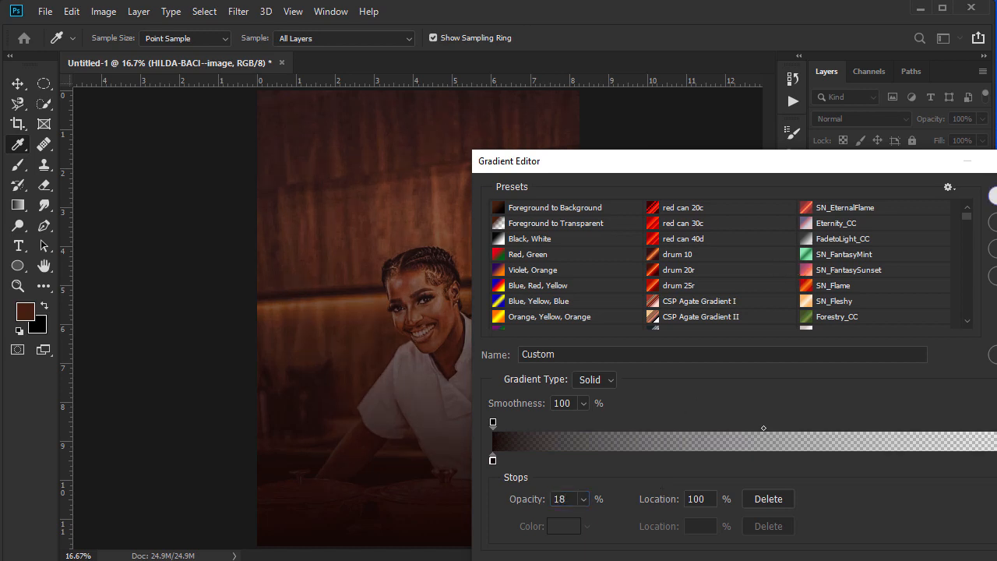
pyautogui.click(992, 196)
pyautogui.moveTo(378, 495); pyautogui.dragTo(393, 450)
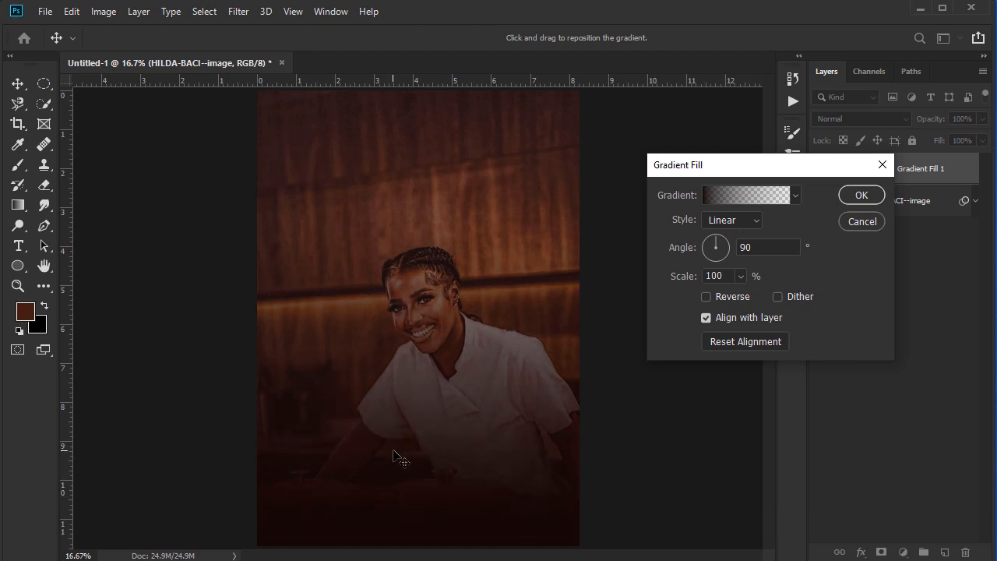
pyautogui.click(860, 195)
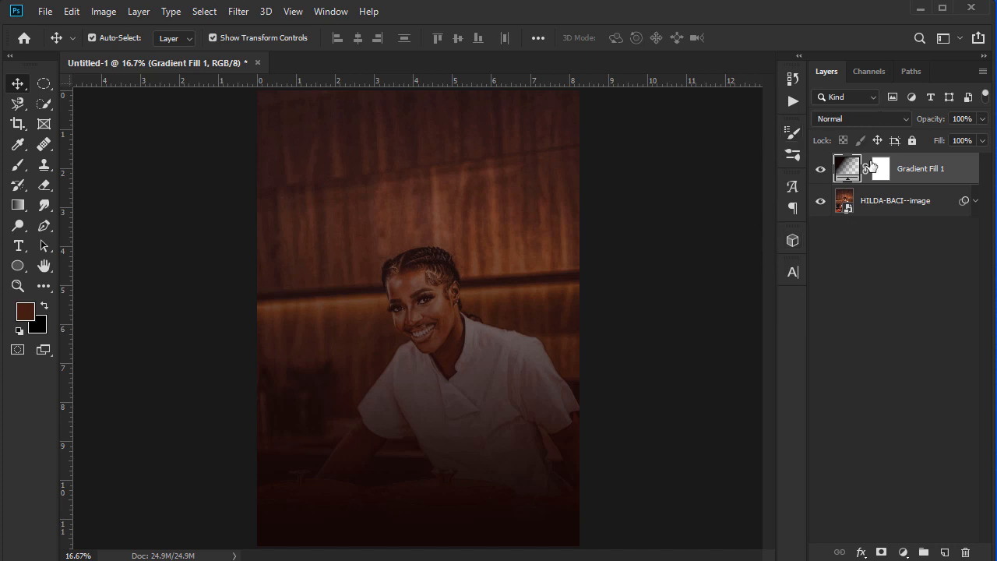
# - Set the blend mode of the Gradient Fill 1 layer to Multiply
pyautogui.click(857, 121)
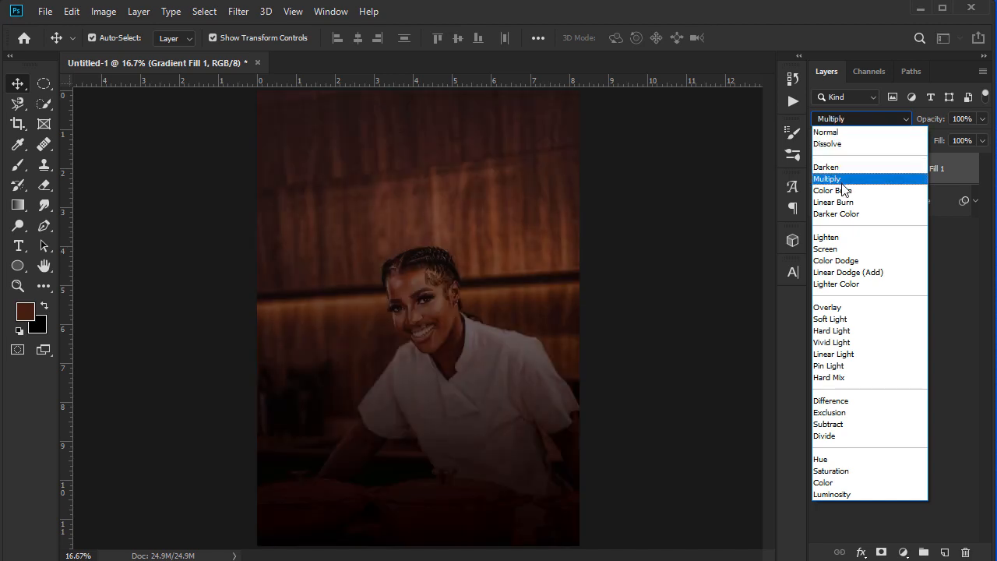
pyautogui.click(841, 183)
pyautogui.click(838, 119)
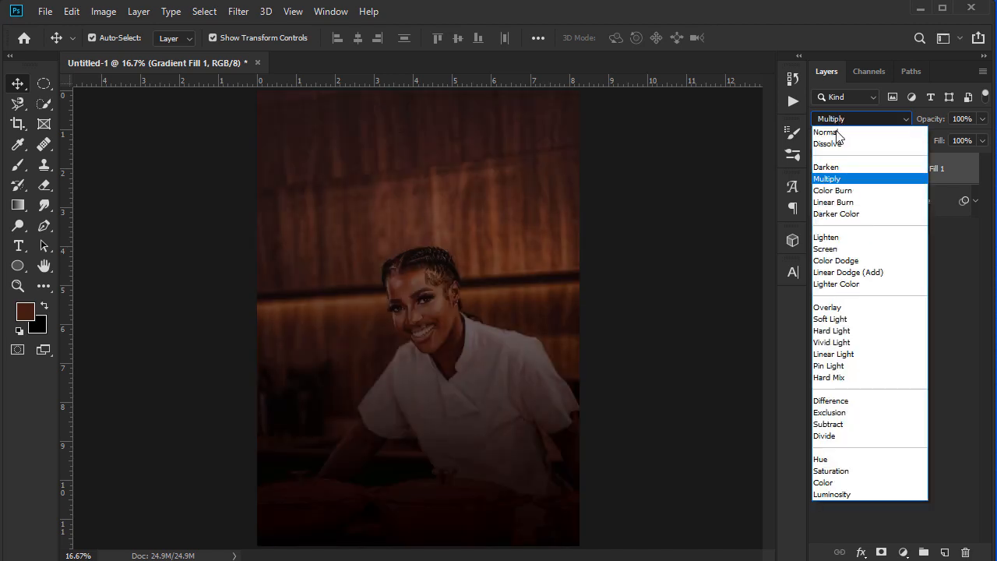
pyautogui.click(830, 184)
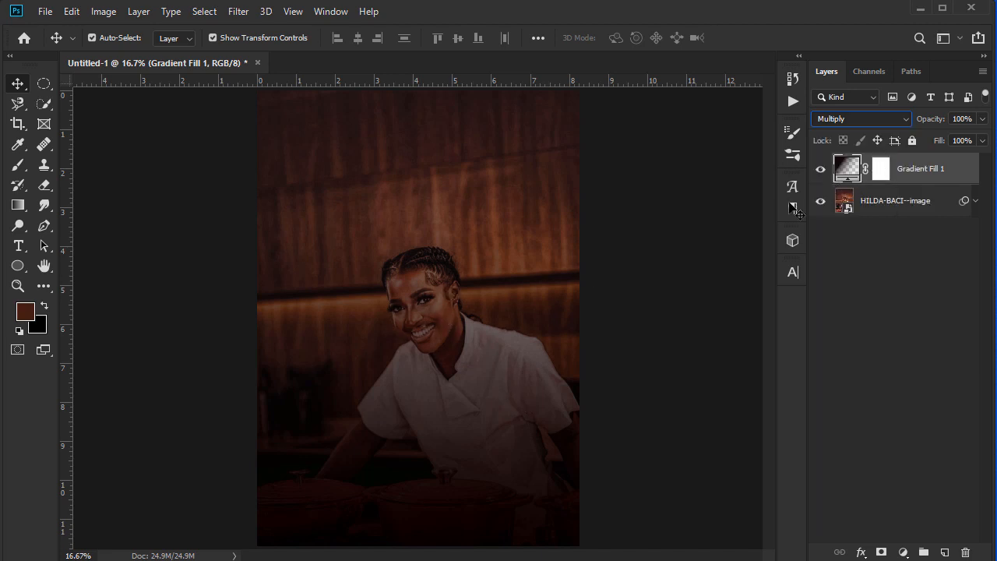
# - Erase the Gradient Fill 1 layer mask over the chef's face with a 1000 px eraser at 0% hardness
pyautogui.click(880, 169)
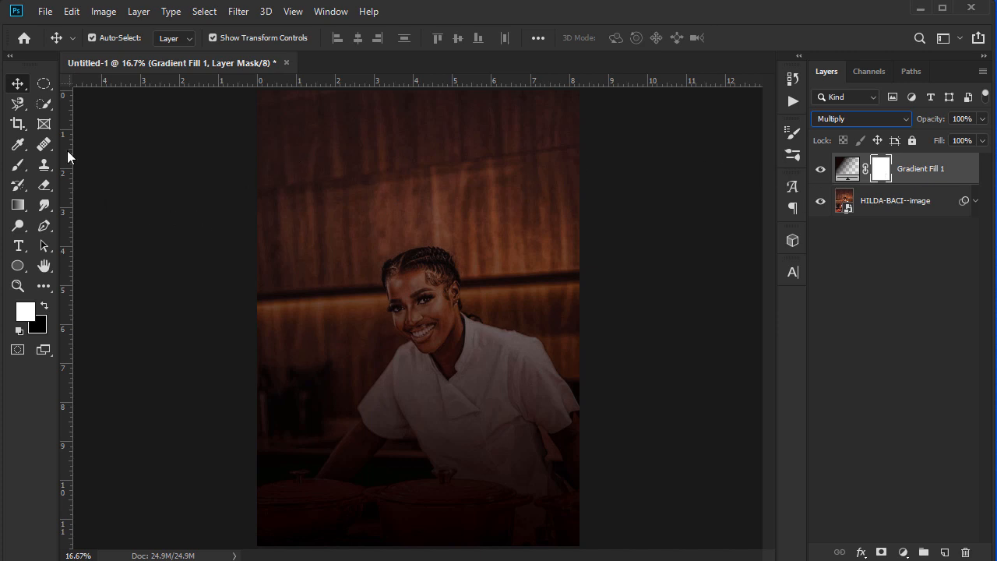
pyautogui.click(44, 187)
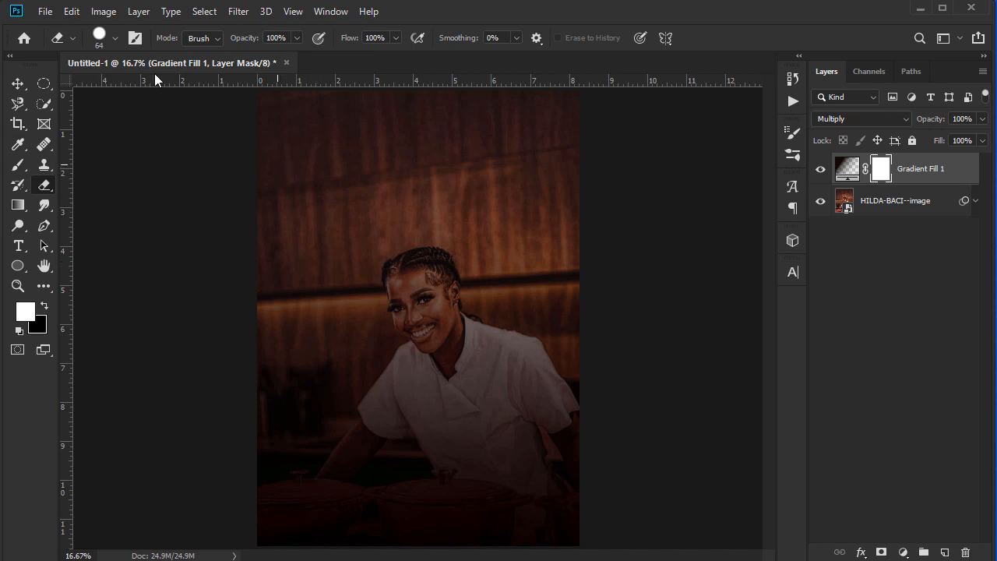
pyautogui.click(113, 39)
pyautogui.moveTo(125, 124); pyautogui.dragTo(87, 124)
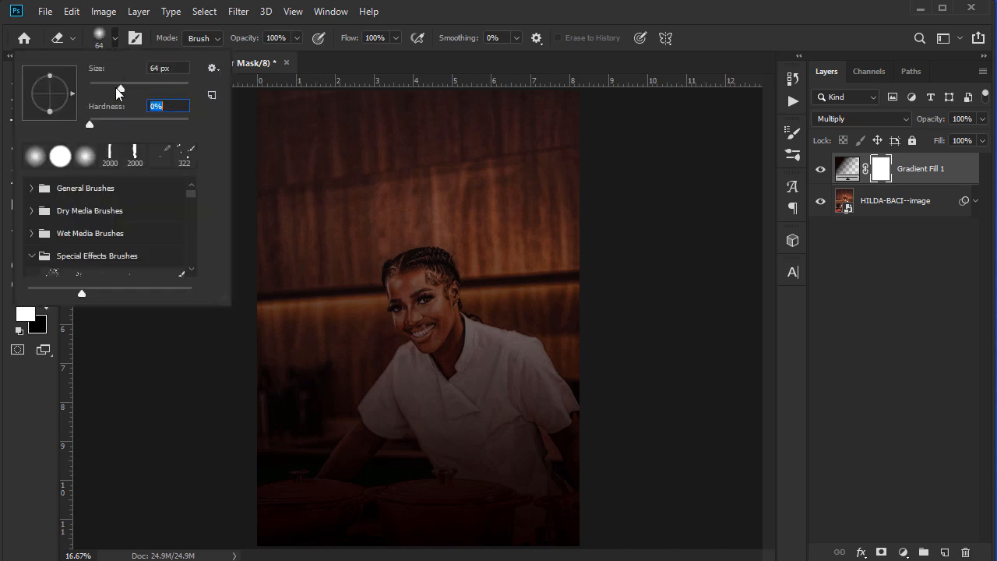
pyautogui.moveTo(182, 88); pyautogui.dragTo(181, 90)
pyautogui.write('1000')
pyautogui.press('Return')
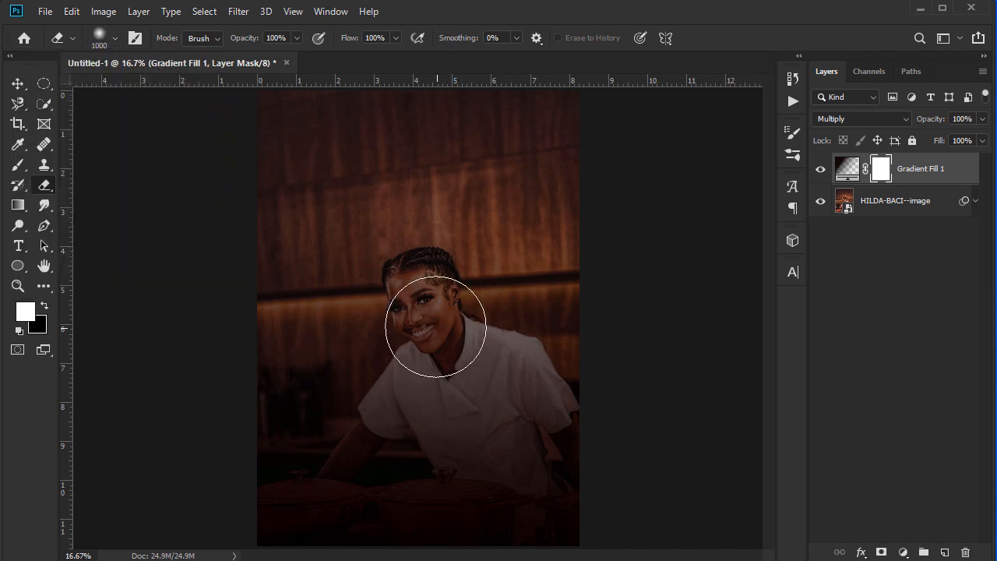
pyautogui.moveTo(421, 296)
pyautogui.mouseDown()
pyautogui.moveTo(508, 321)
pyautogui.moveTo(454, 325)
pyautogui.mouseUp()
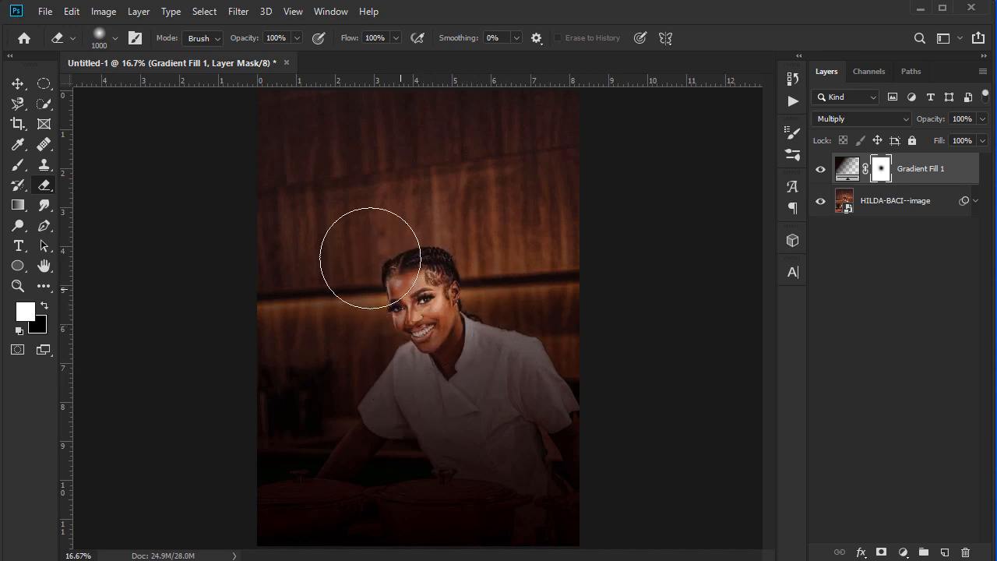
pyautogui.moveTo(433, 294)
pyautogui.mouseDown()
pyautogui.moveTo(446, 273)
pyautogui.moveTo(426, 298)
pyautogui.moveTo(405, 294)
pyautogui.mouseUp()
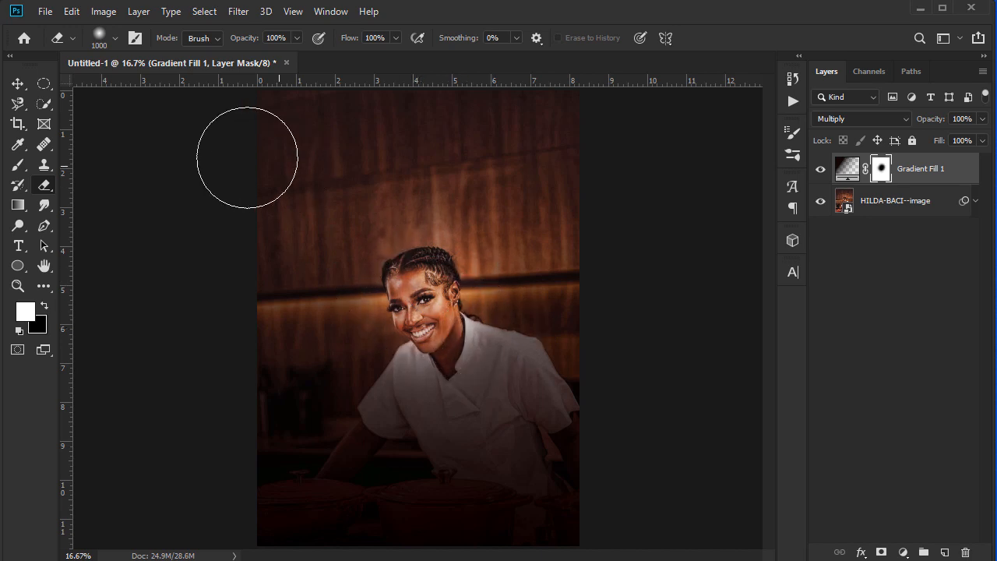
# - Try erasing the gradient mask over the chef's shirt and arm with a 500 px eraser, and undo the strokes
pyautogui.click(115, 37)
pyautogui.moveTo(186, 88); pyautogui.dragTo(178, 92)
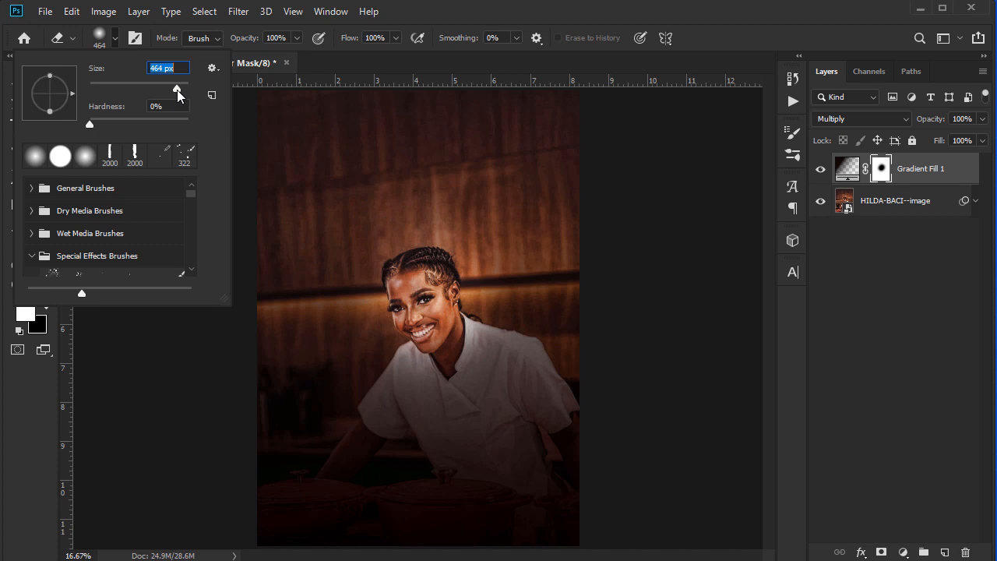
pyautogui.write('500')
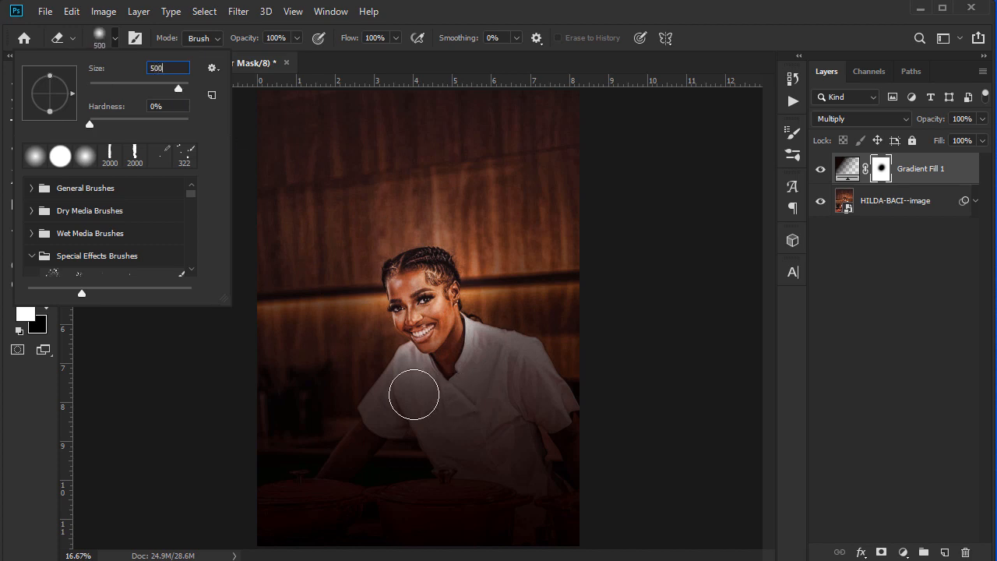
pyautogui.press('Return')
pyautogui.moveTo(413, 394)
pyautogui.mouseDown()
pyautogui.moveTo(359, 440)
pyautogui.moveTo(415, 349)
pyautogui.moveTo(413, 362)
pyautogui.moveTo(435, 381)
pyautogui.mouseUp()
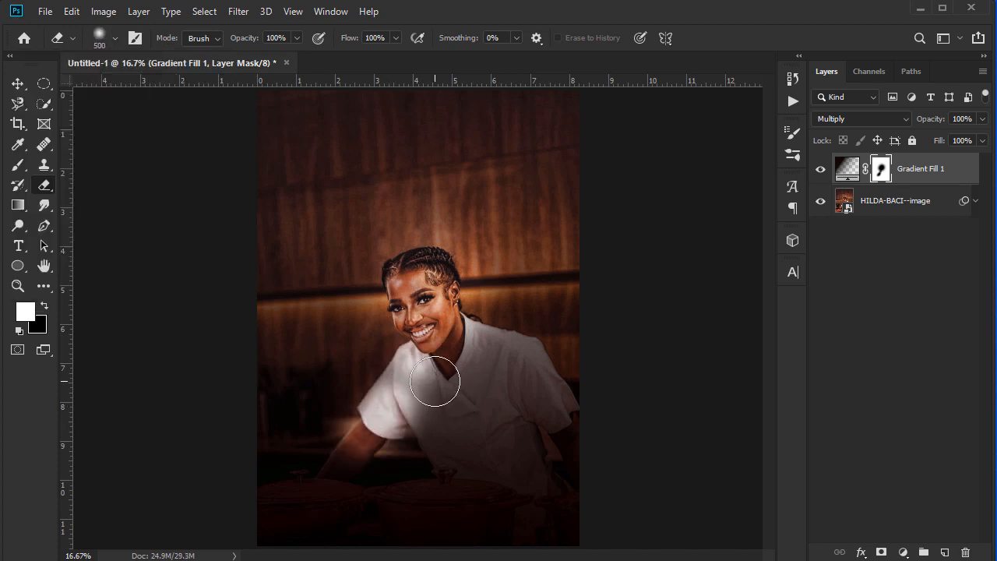
pyautogui.hotkey('ctrl', 'z')
pyautogui.hotkey('ctrl', 'z')
pyautogui.hotkey('ctrl', 'z')
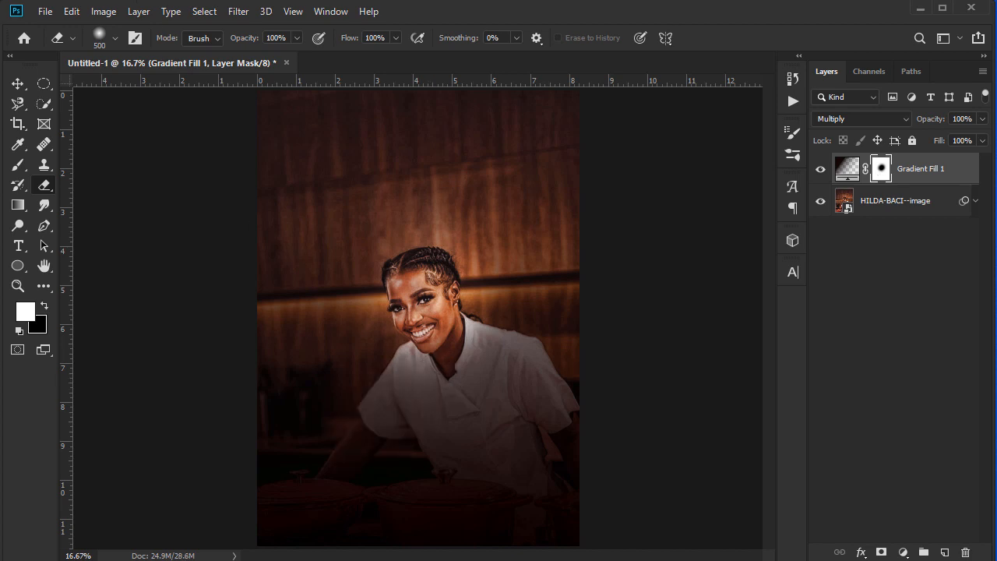
# - Try erasing the gradient mask over the chef's shirt, arm and pots with an 800 px eraser, and undo the strokes
pyautogui.click(116, 38)
pyautogui.moveTo(176, 87); pyautogui.dragTo(182, 91)
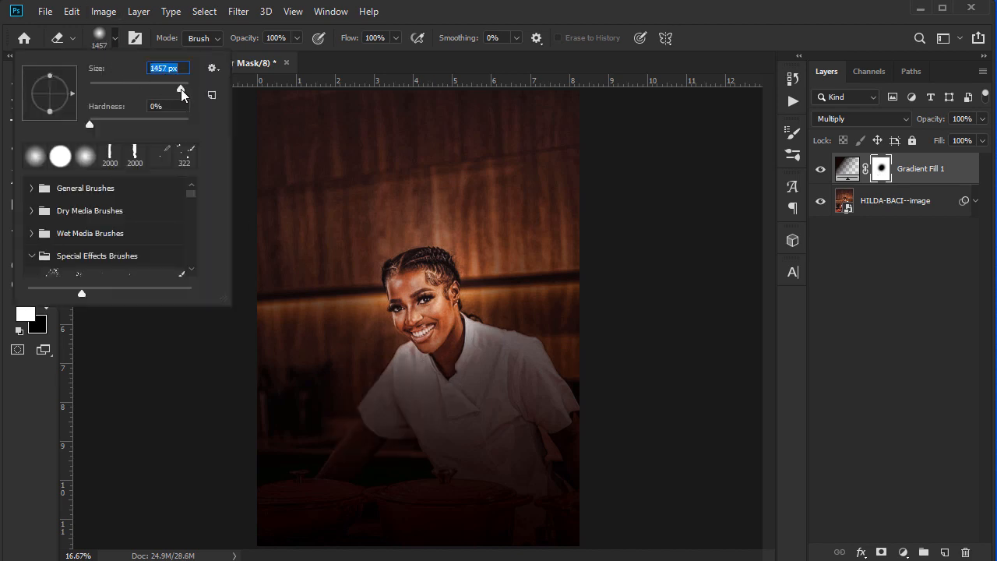
pyautogui.write('800')
pyautogui.press('Return')
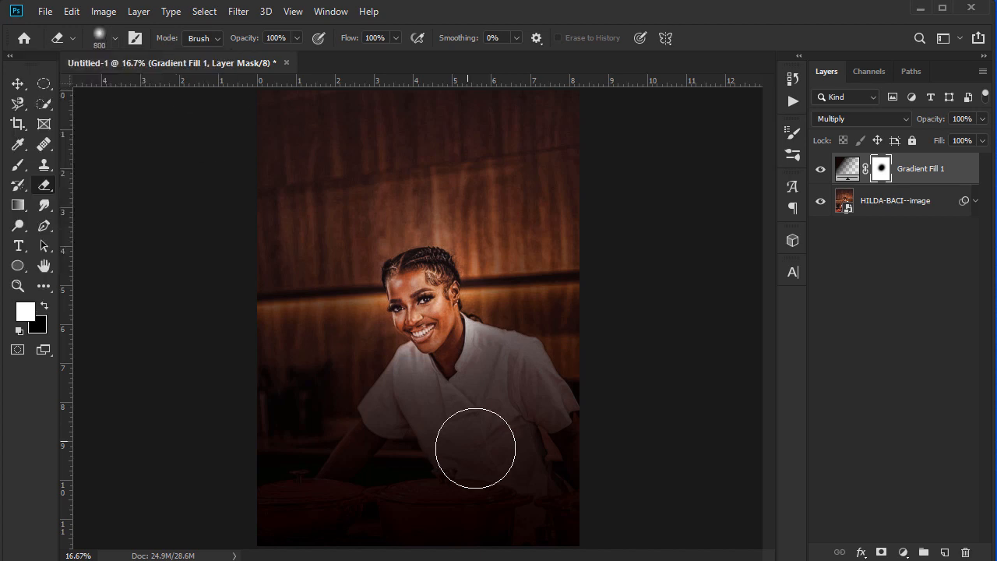
pyautogui.moveTo(360, 459)
pyautogui.mouseDown()
pyautogui.moveTo(410, 398)
pyautogui.moveTo(380, 416)
pyautogui.moveTo(416, 340)
pyautogui.moveTo(360, 417)
pyautogui.moveTo(338, 482)
pyautogui.moveTo(399, 407)
pyautogui.moveTo(376, 454)
pyautogui.moveTo(398, 472)
pyautogui.mouseUp()
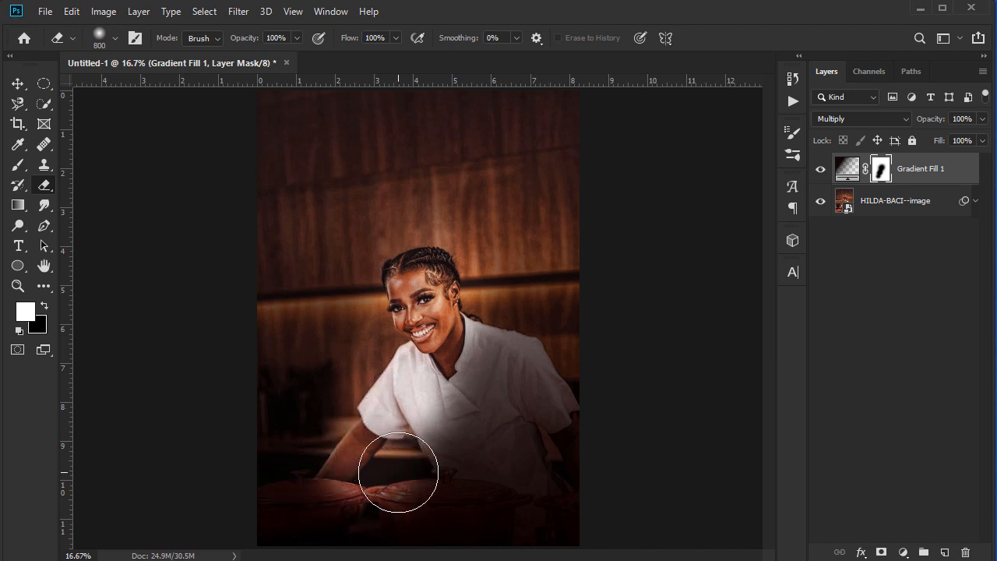
pyautogui.hotkey('ctrl', 'z')
pyautogui.hotkey('ctrl', 'z')
pyautogui.hotkey('ctrl', 'z')
pyautogui.hotkey('ctrl', 'z')
pyautogui.hotkey('ctrl', 'z')
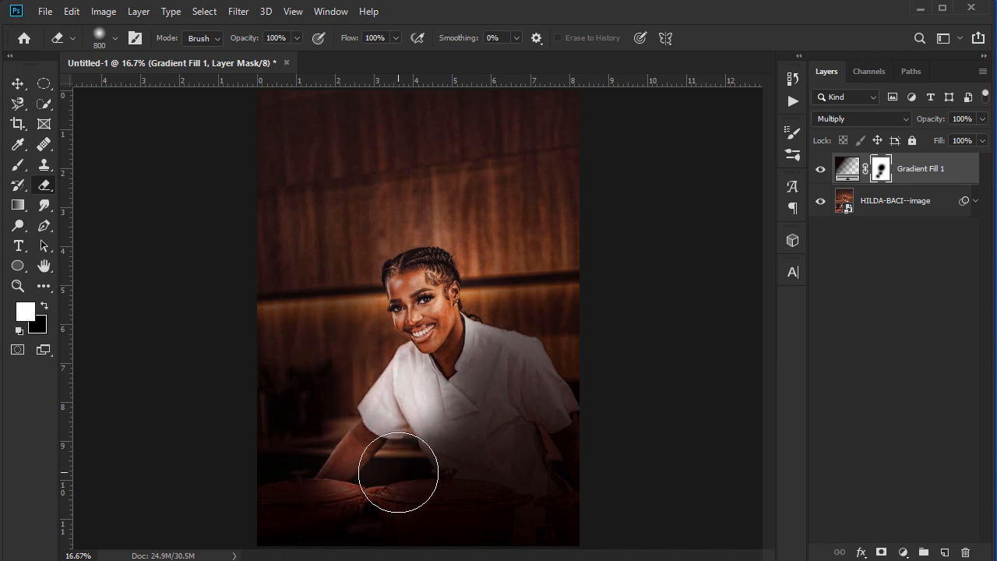
pyautogui.hotkey('ctrl', 'z')
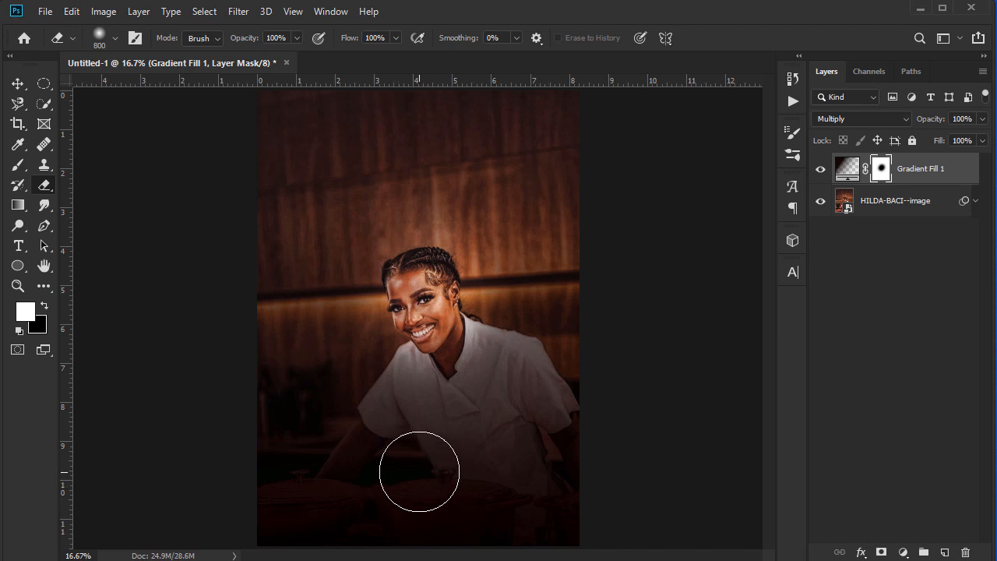
pyautogui.moveTo(424, 476)
pyautogui.mouseDown()
pyautogui.moveTo(422, 377)
pyautogui.moveTo(448, 416)
pyautogui.moveTo(428, 453)
pyautogui.moveTo(411, 415)
pyautogui.moveTo(402, 477)
pyautogui.moveTo(414, 360)
pyautogui.mouseUp()
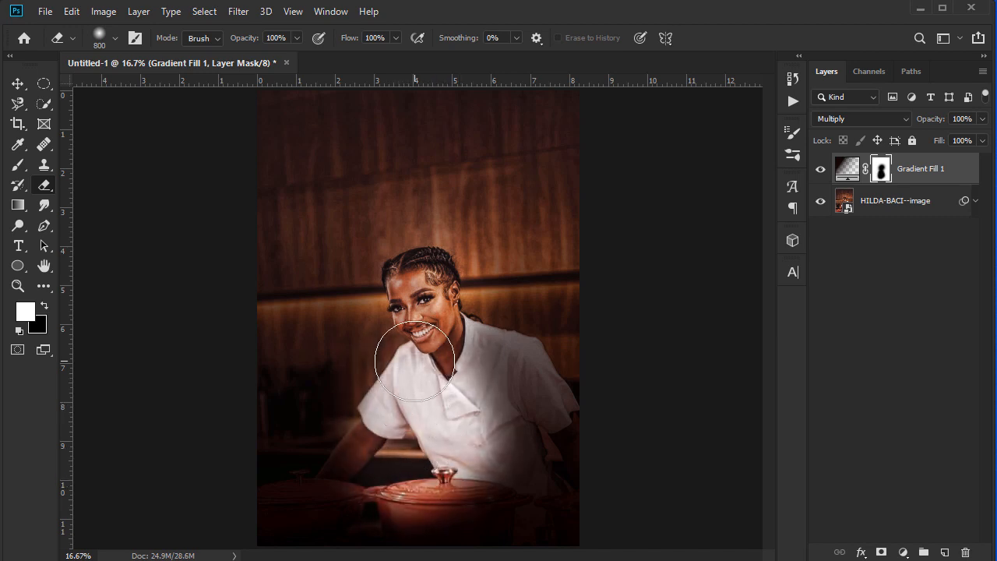
pyautogui.hotkey('ctrl', 'z')
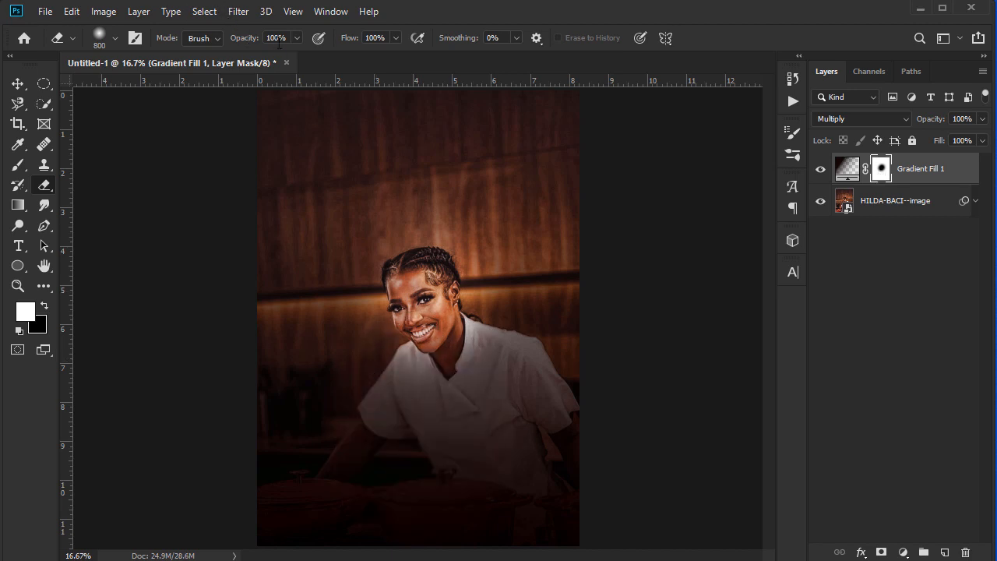
# - Erase the Gradient Fill 1 mask over the chef's shirt and the front pot with a 900 px eraser at 79% opacity
pyautogui.click(297, 43)
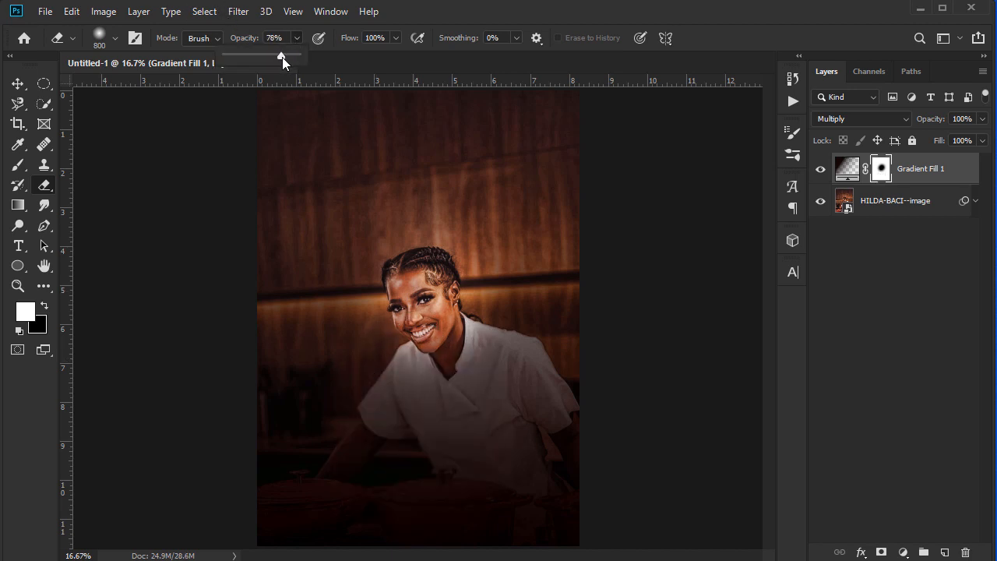
pyautogui.moveTo(282, 57); pyautogui.dragTo(283, 57)
pyautogui.click(115, 37)
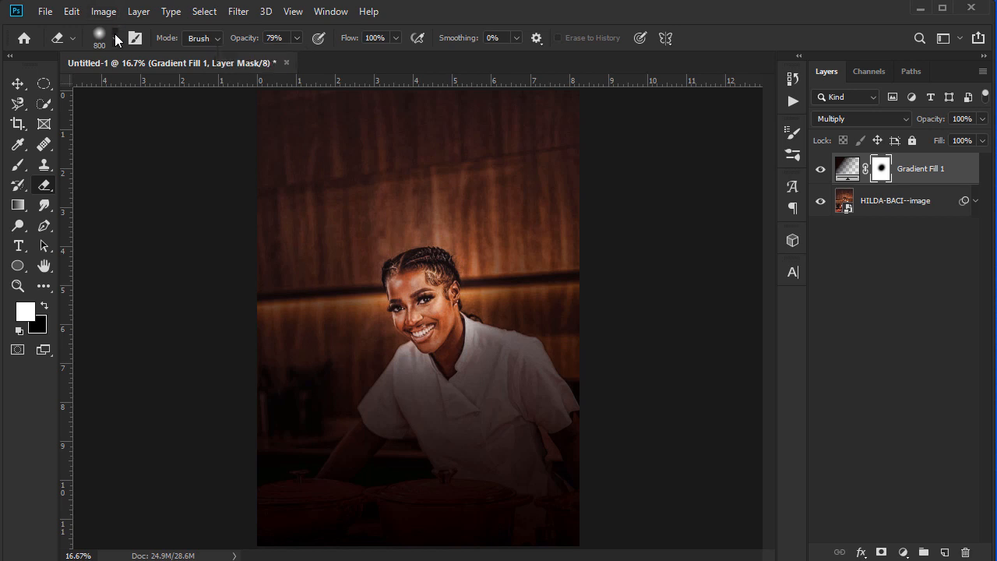
pyautogui.moveTo(171, 92); pyautogui.dragTo(179, 88)
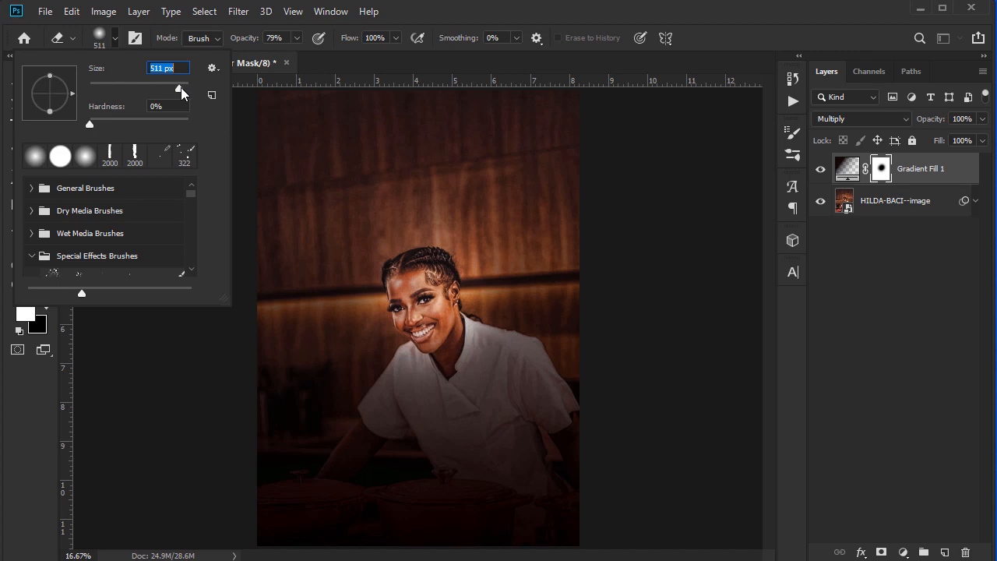
pyautogui.write('900')
pyautogui.press('Return')
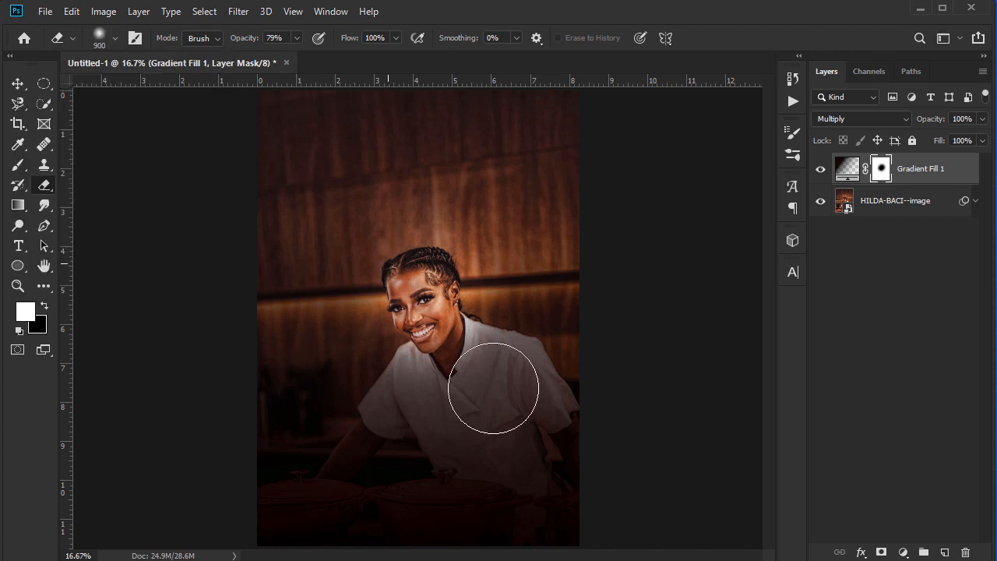
pyautogui.moveTo(427, 460)
pyautogui.mouseDown()
pyautogui.moveTo(436, 396)
pyautogui.moveTo(423, 379)
pyautogui.moveTo(406, 469)
pyautogui.moveTo(445, 400)
pyautogui.moveTo(425, 310)
pyautogui.moveTo(434, 425)
pyautogui.moveTo(423, 285)
pyautogui.moveTo(449, 333)
pyautogui.moveTo(382, 312)
pyautogui.moveTo(400, 334)
pyautogui.moveTo(412, 267)
pyautogui.moveTo(460, 418)
pyautogui.moveTo(407, 434)
pyautogui.moveTo(414, 377)
pyautogui.mouseUp()
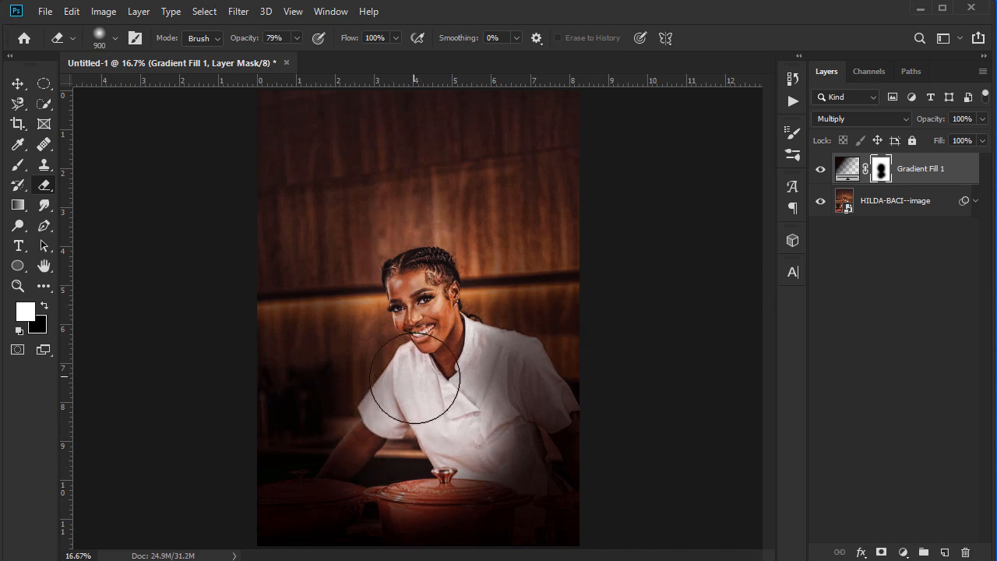
pyautogui.click(18, 83)
pyautogui.click(140, 236)
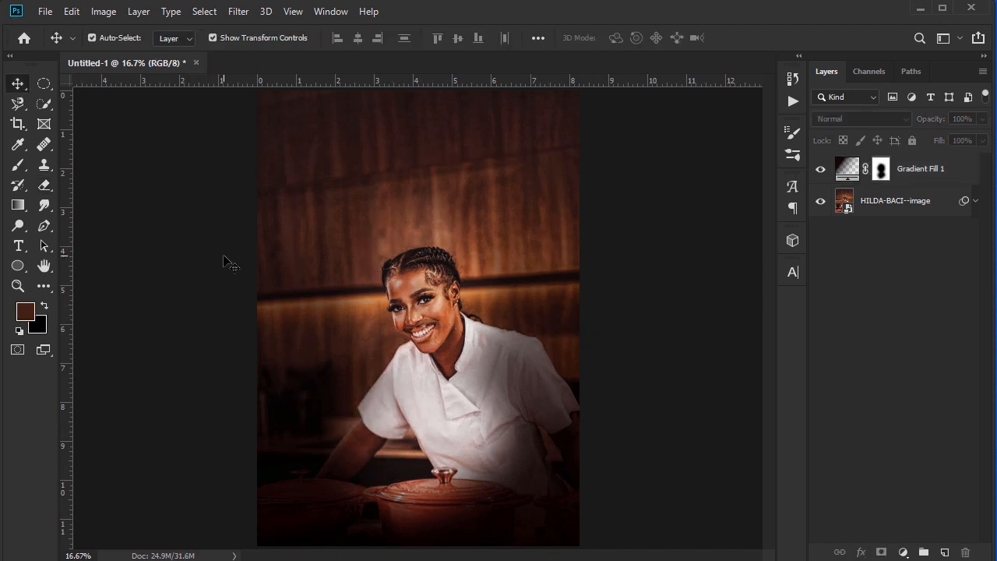
# - Add a horizontal text layer near the top of the poster reading HILDA and BACI on two lines
pyautogui.hotkey('ctrl', '-')
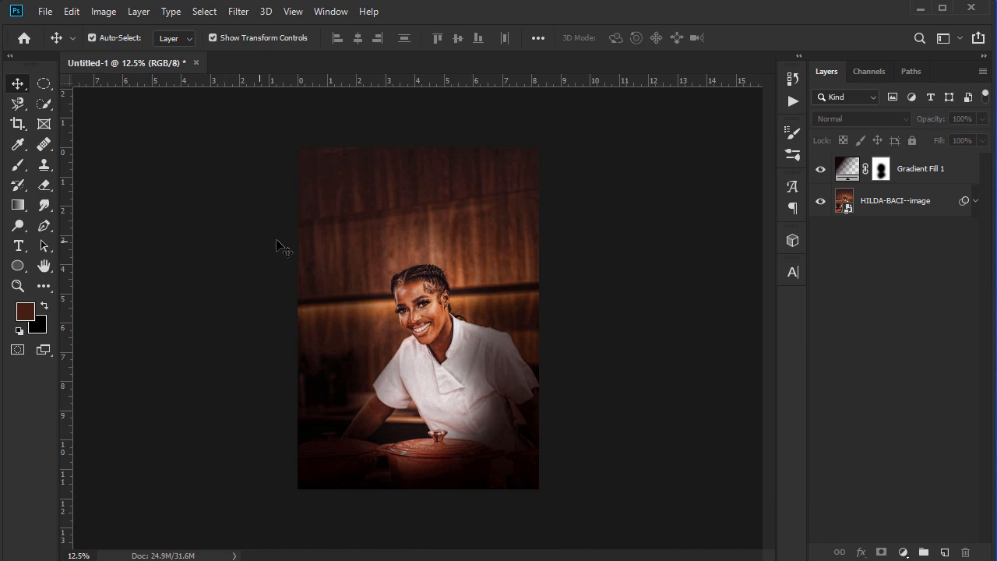
pyautogui.click(20, 243)
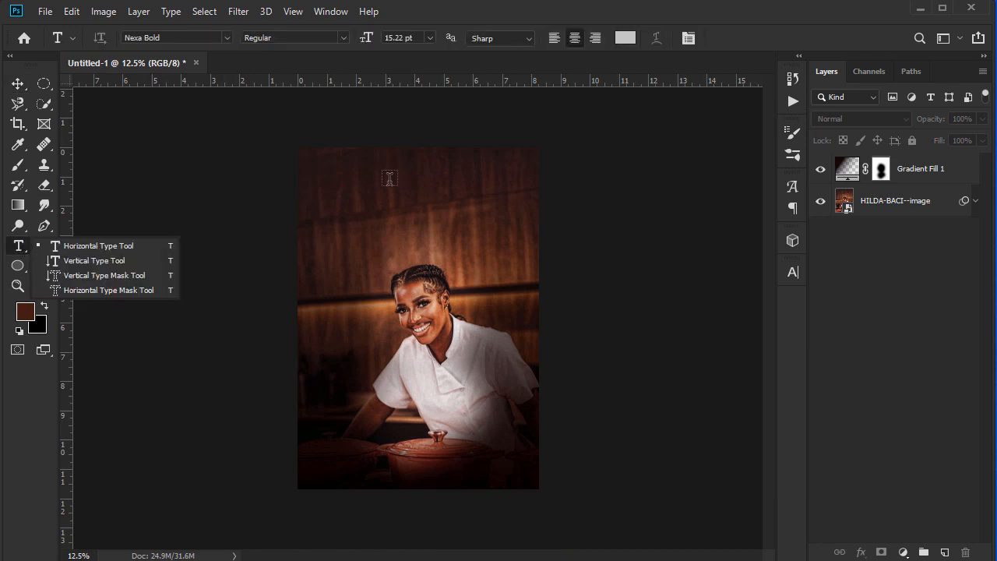
pyautogui.click(352, 192)
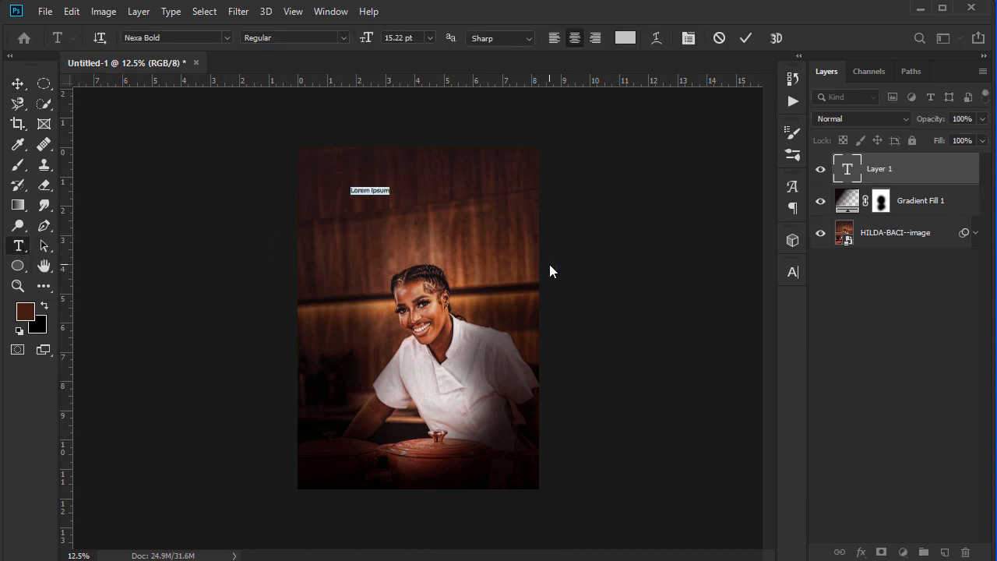
pyautogui.write('HILDA')
pyautogui.press('Return')
pyautogui.write('BACI')
# - Set the title text to Basement Grotesque Expanded Black at 82.58 pt
pyautogui.hotkey('ctrl', 'a')
pyautogui.click(189, 39)
pyautogui.write('BASE')
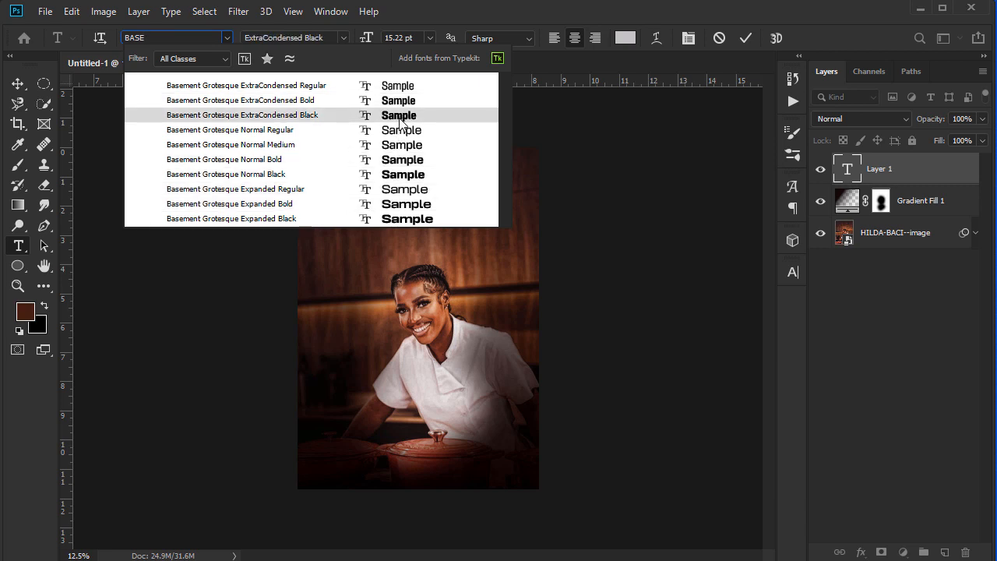
pyautogui.click(404, 219)
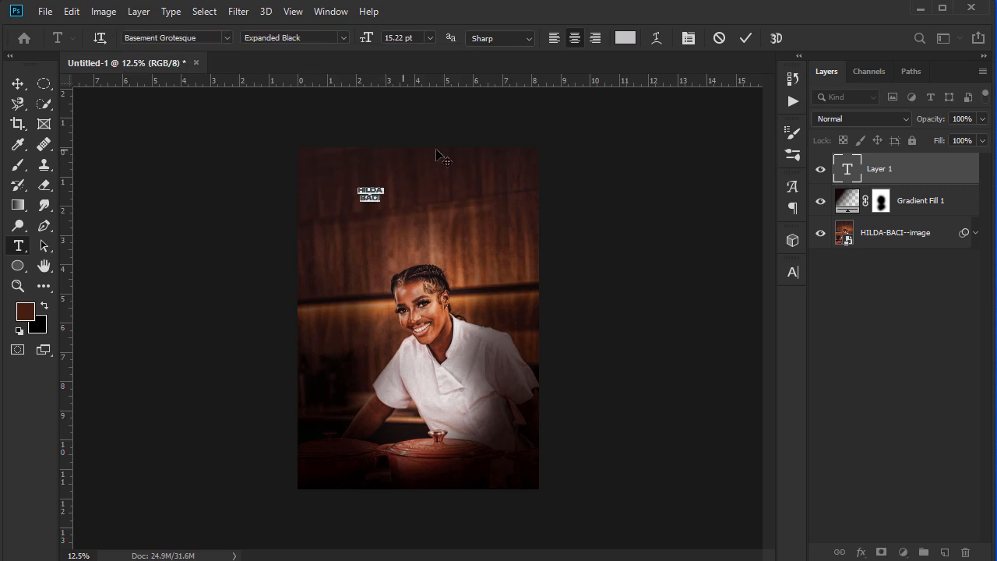
pyautogui.click(365, 39)
pyautogui.write('82.58')
pyautogui.press('Return')
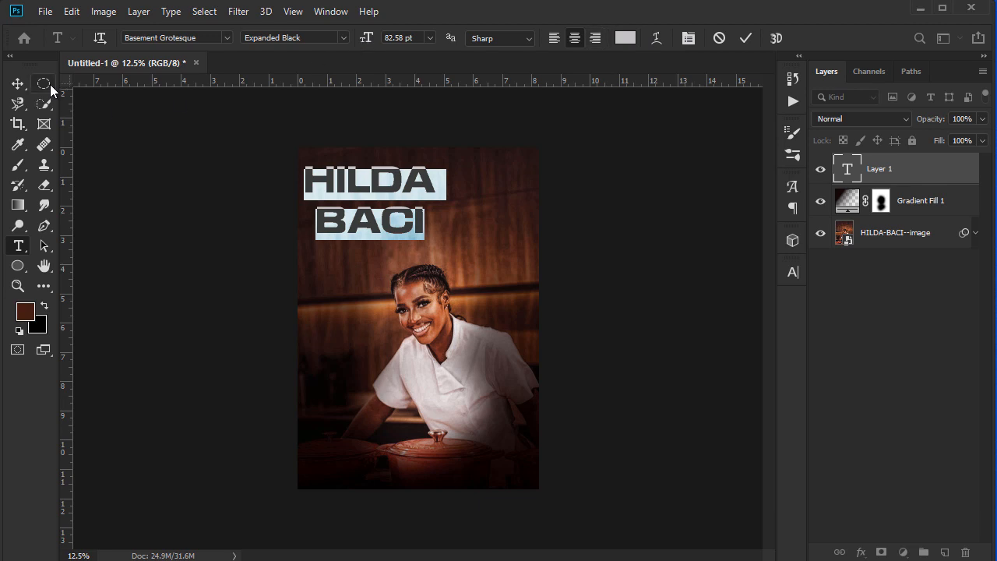
pyautogui.click(18, 84)
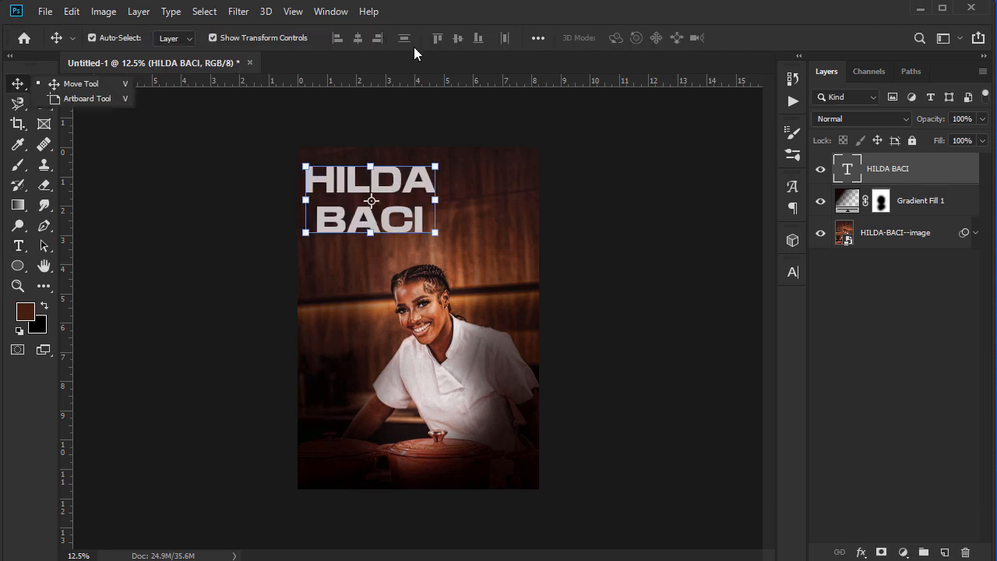
# - Move the title toward the upper middle of the poster and center it horizontally, aligned to the canvas
pyautogui.doubleClick(846, 168)
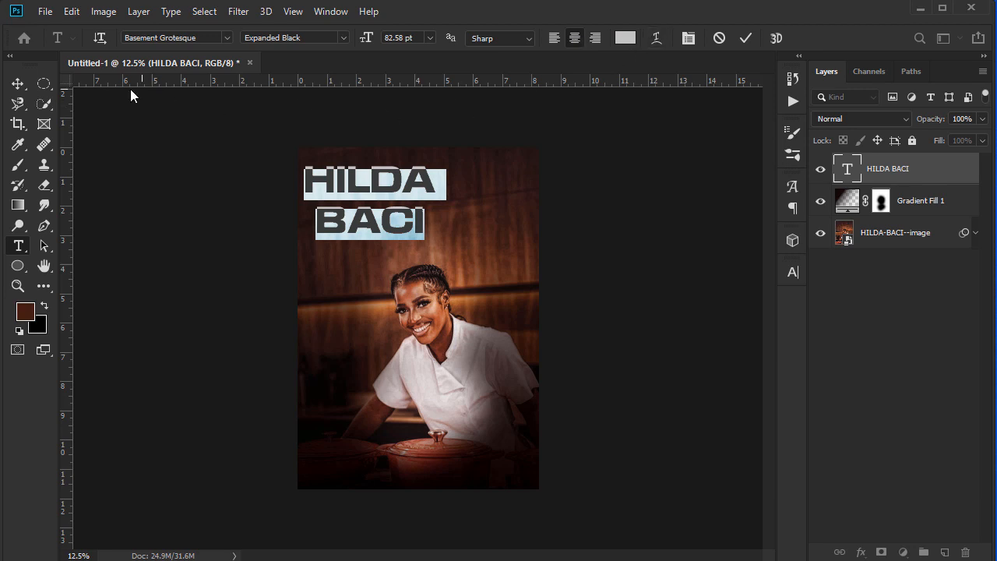
pyautogui.click(18, 83)
pyautogui.moveTo(374, 199); pyautogui.dragTo(419, 193)
pyautogui.click(538, 39)
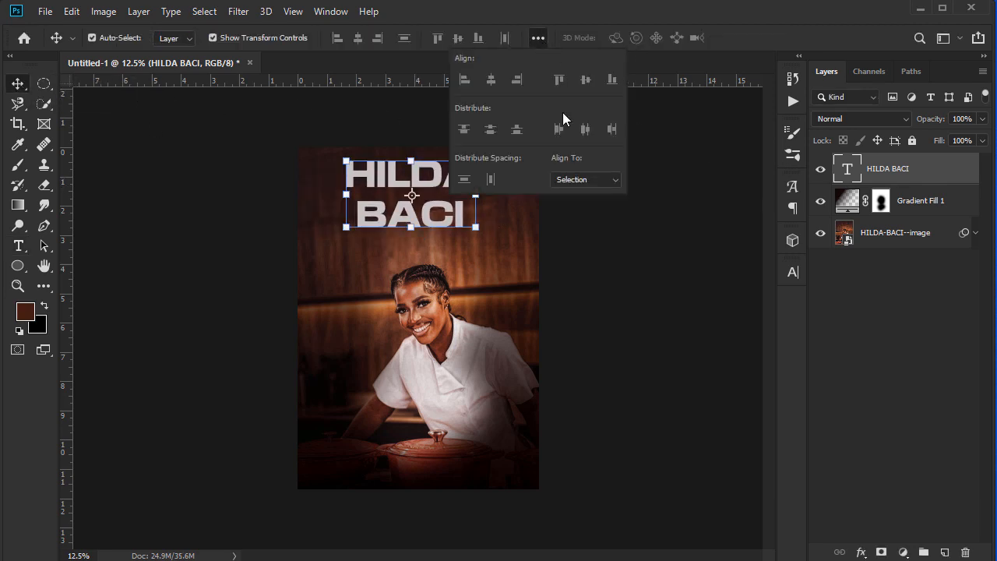
pyautogui.click(580, 181)
pyautogui.click(575, 201)
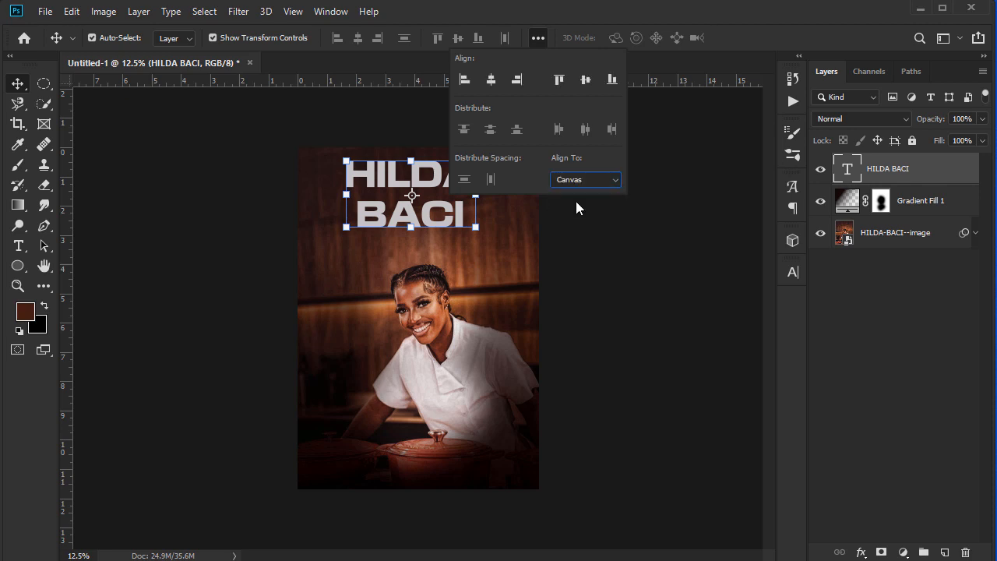
pyautogui.click(494, 82)
# - Set the title's leading to 64.36 pt and apply faux italic to both lines
pyautogui.doubleClick(847, 168)
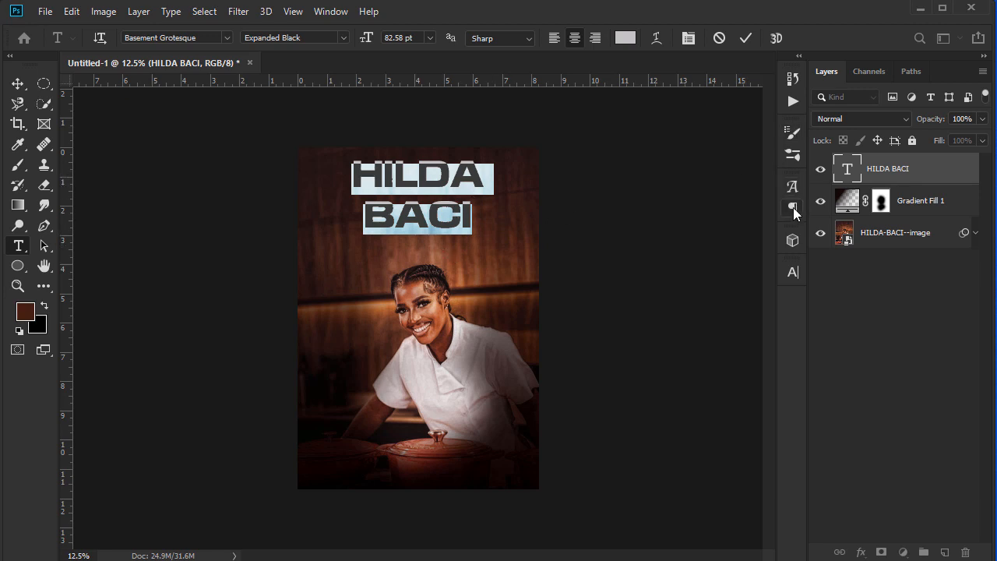
pyautogui.click(793, 271)
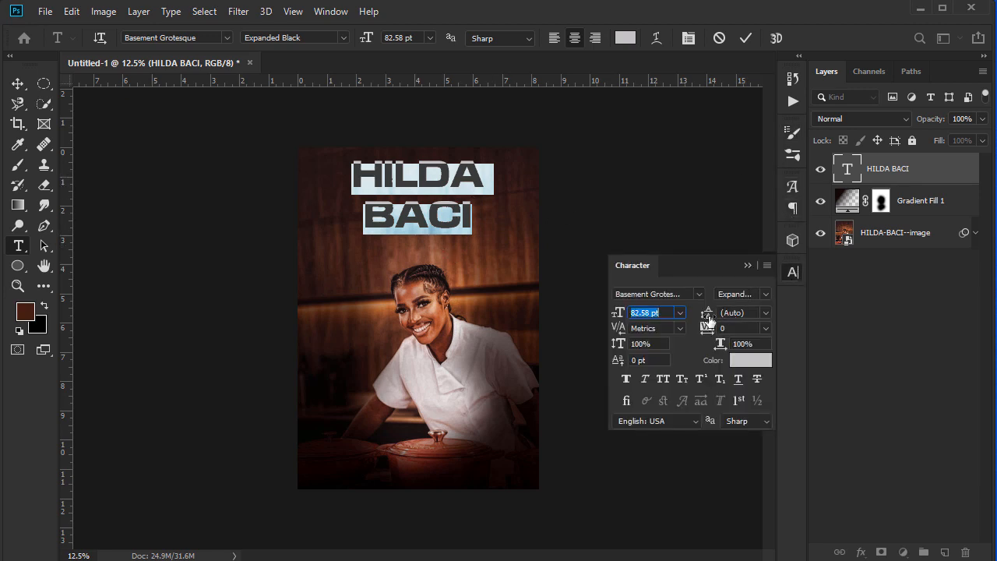
pyautogui.moveTo(707, 318); pyautogui.dragTo(683, 321)
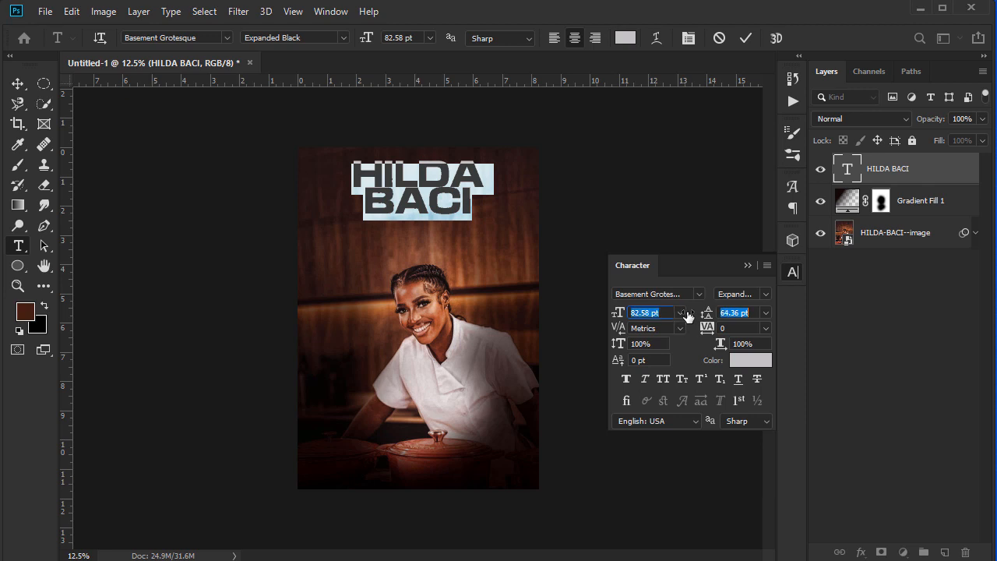
pyautogui.click(647, 379)
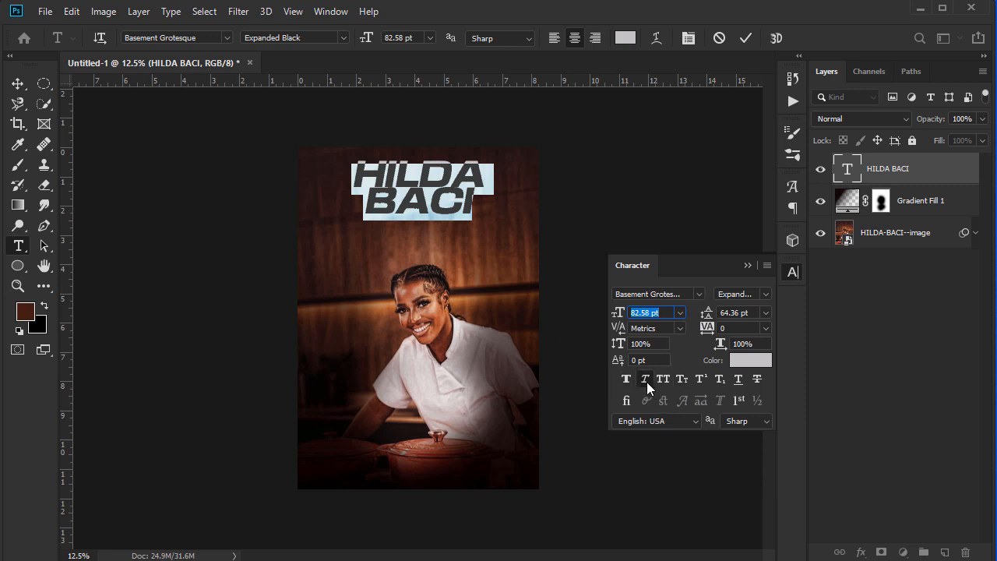
pyautogui.click(747, 266)
# - Set the title's text color to ffffff and move the title slightly down
pyautogui.click(623, 39)
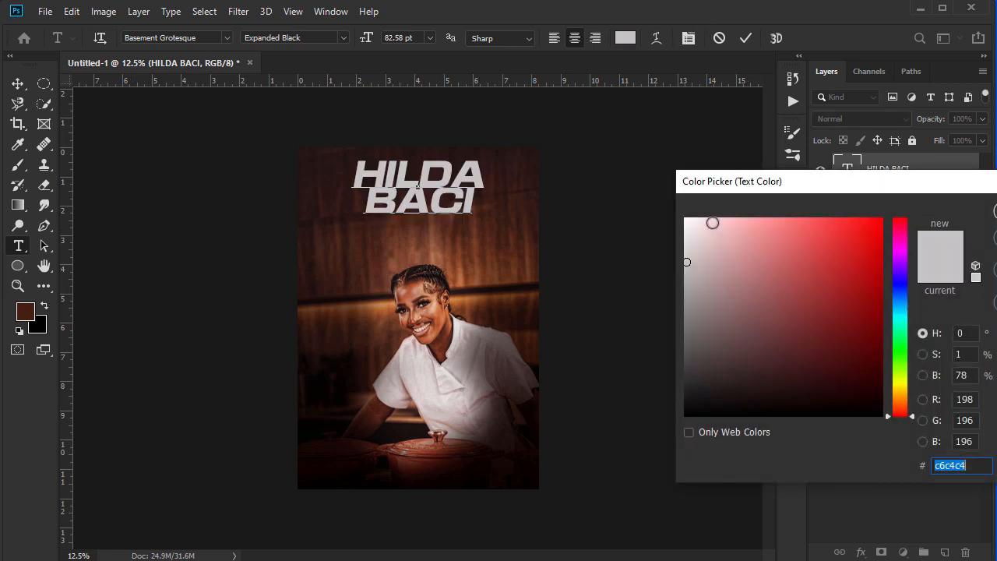
pyautogui.write('ffffff')
pyautogui.press('Return')
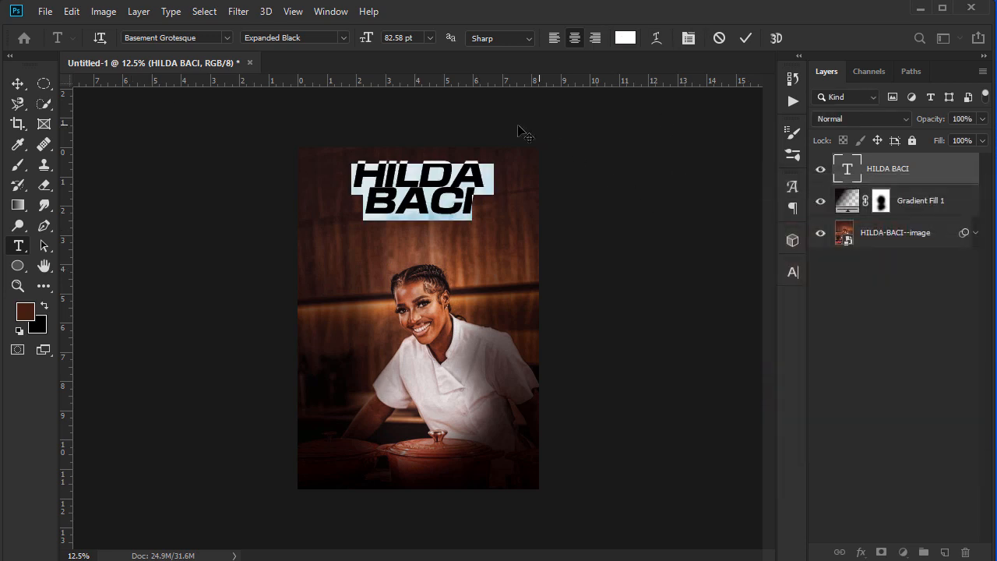
pyautogui.click(17, 83)
pyautogui.moveTo(465, 188); pyautogui.dragTo(468, 202)
# - Set the leading between the two title lines to 67 pt
pyautogui.doubleClick(468, 202)
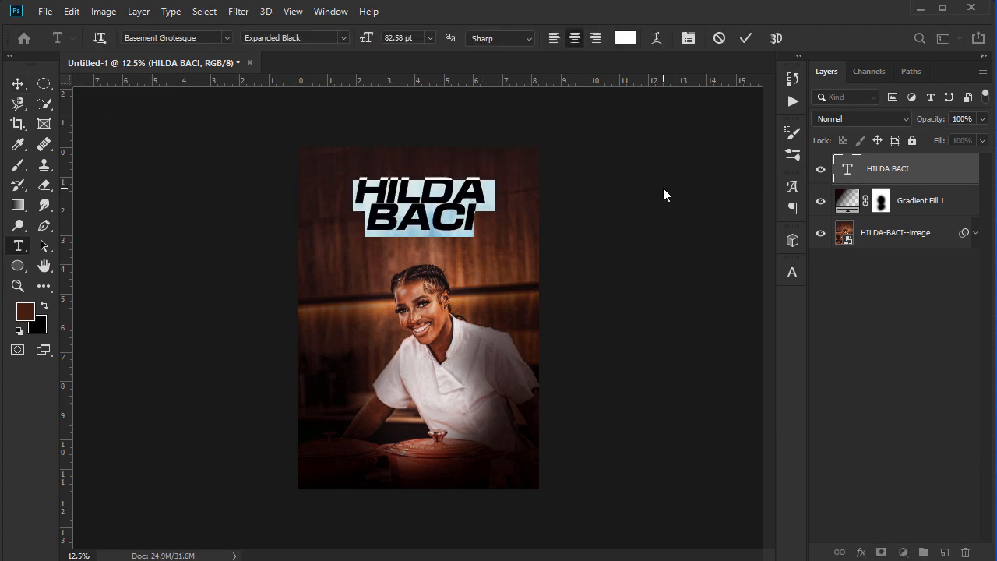
pyautogui.click(793, 272)
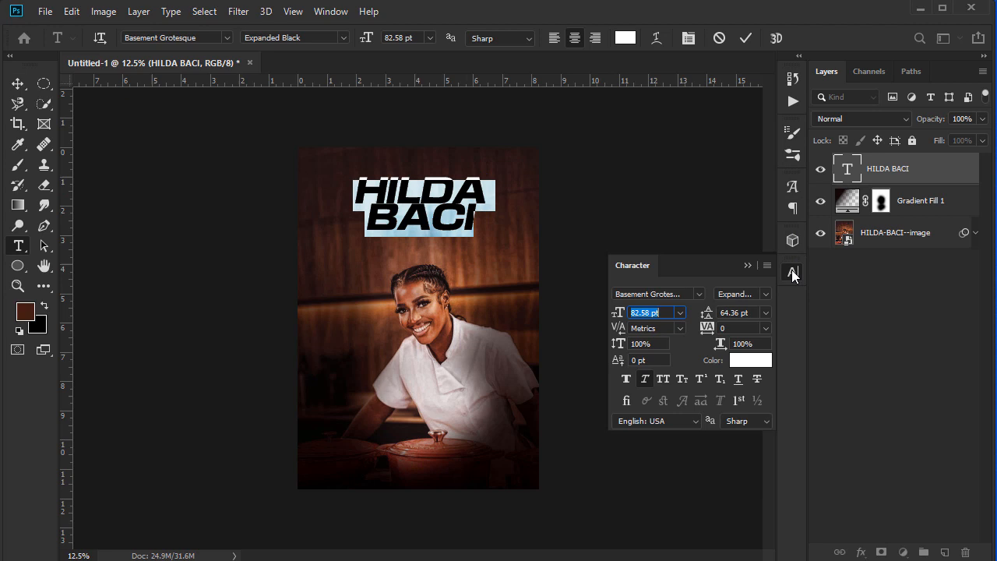
pyautogui.click(734, 313)
pyautogui.press('Up')
pyautogui.press('Up')
pyautogui.press('Up')
pyautogui.press('Up')
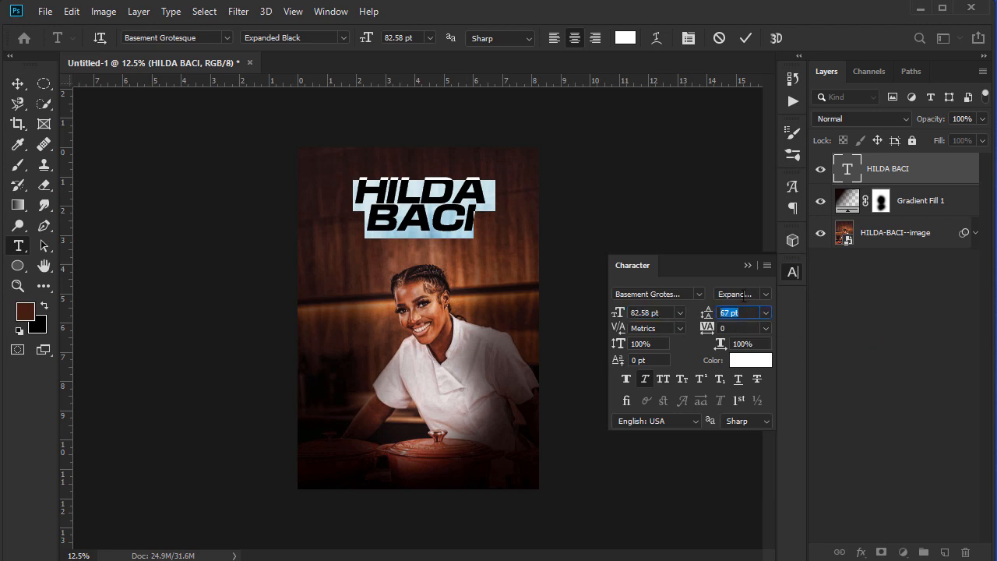
pyautogui.click(747, 266)
# - Recenter the title horizontally on the canvas and shift it slightly further down above the chef's head
pyautogui.click(18, 83)
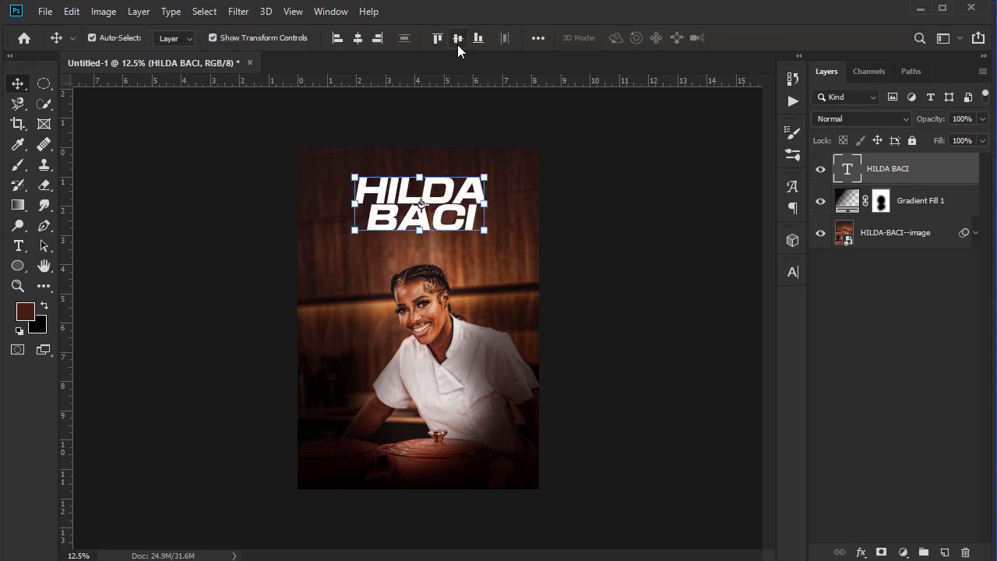
pyautogui.click(612, 229)
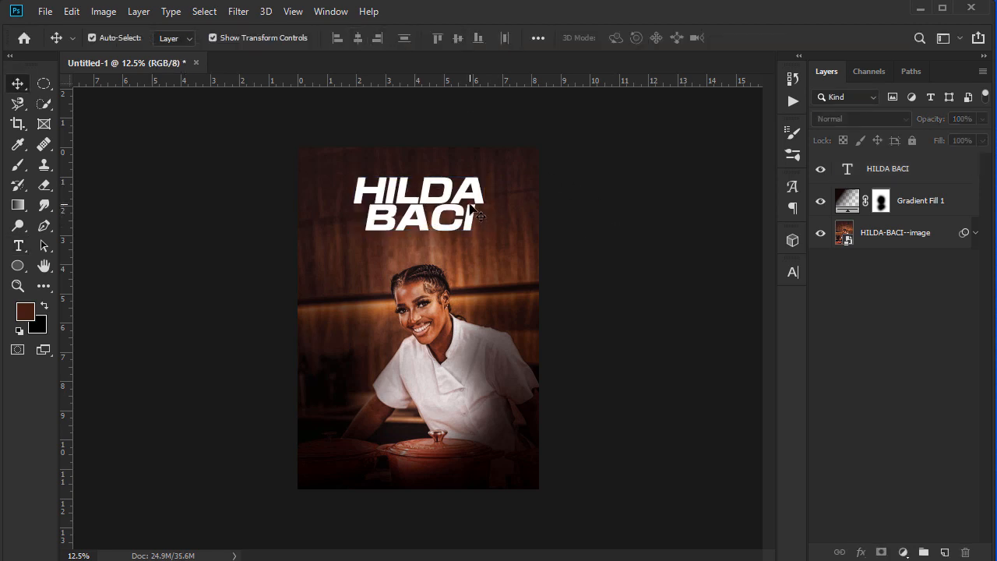
pyautogui.moveTo(473, 204); pyautogui.dragTo(474, 208)
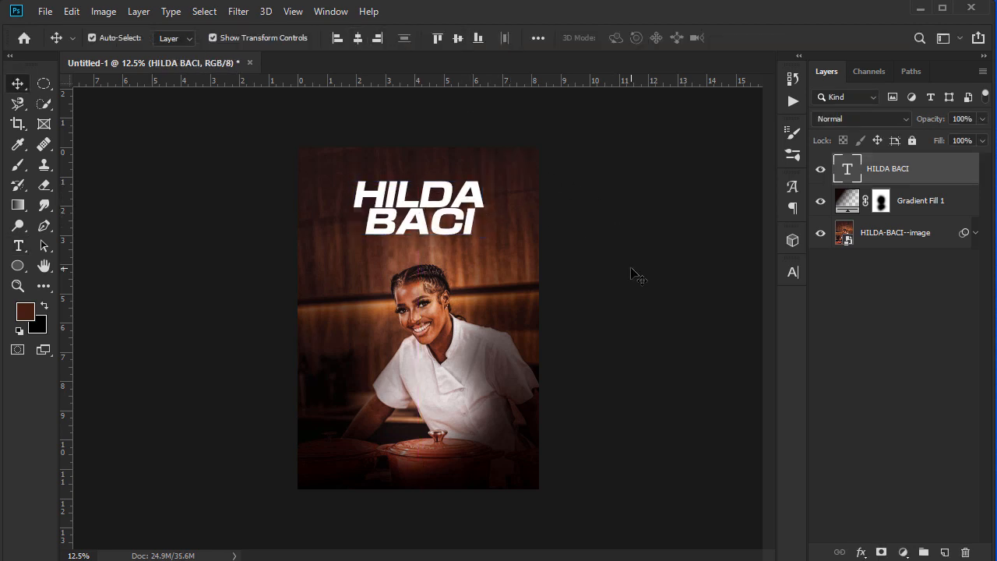
# - Open the HILDA BACI title layer's blending options and enable an Inner Glow effect
pyautogui.click(632, 273)
pyautogui.click(457, 212)
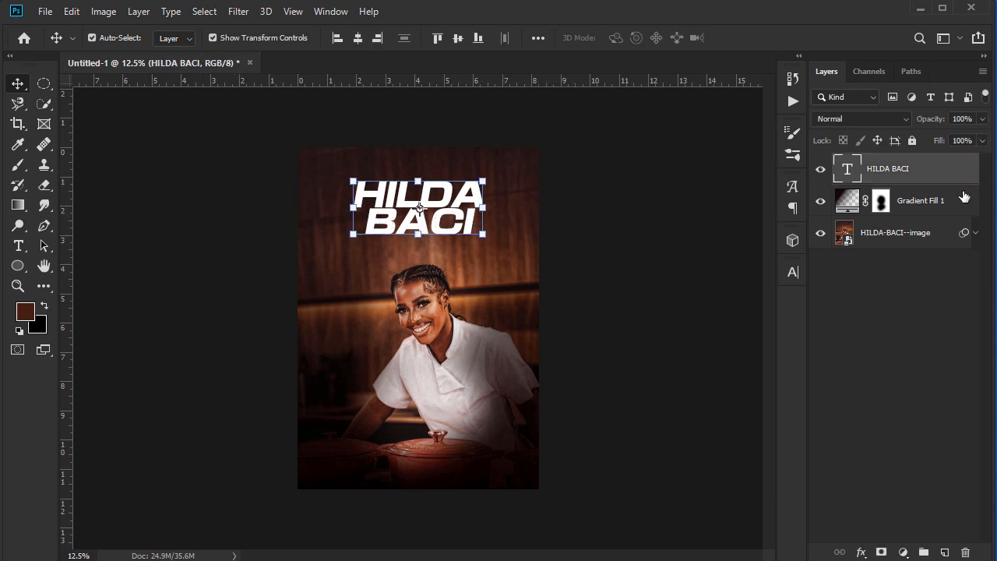
pyautogui.rightClick(901, 169)
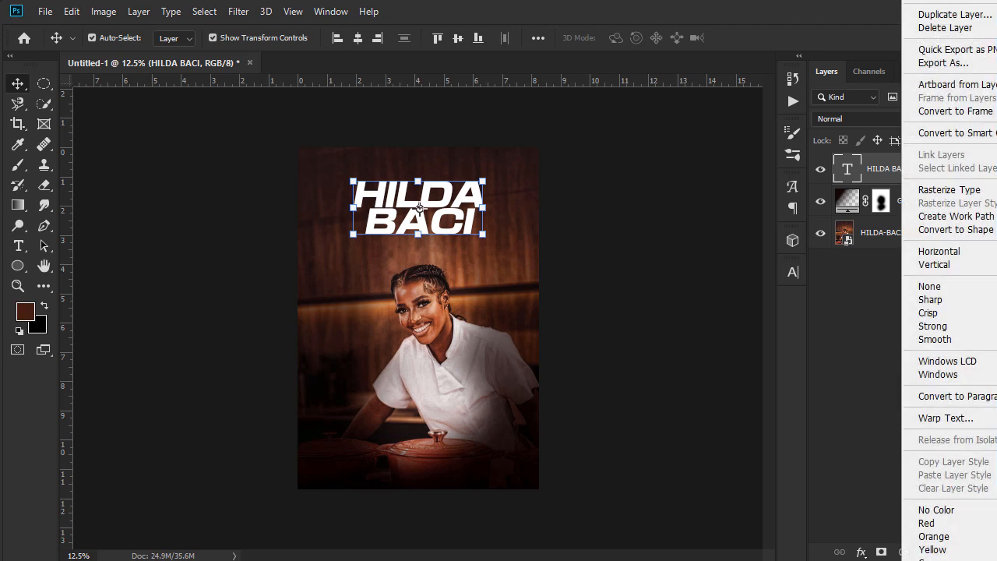
pyautogui.click(949, 1)
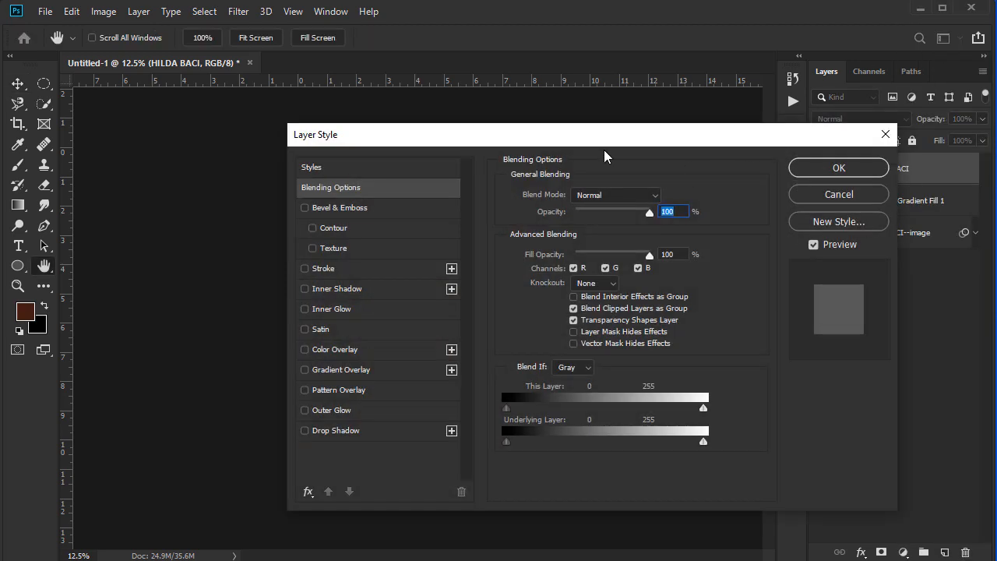
pyautogui.moveTo(592, 135); pyautogui.dragTo(784, 82)
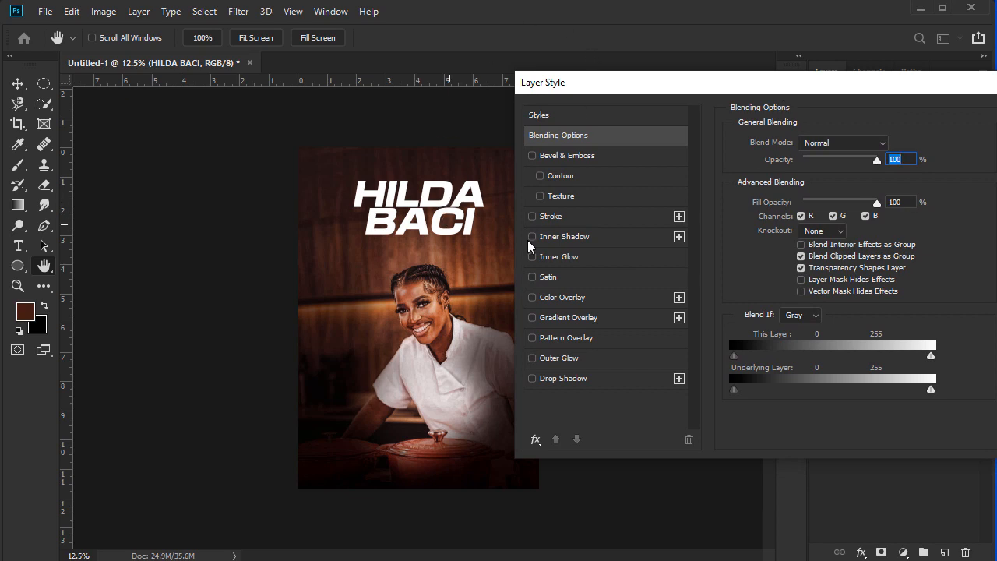
pyautogui.click(560, 255)
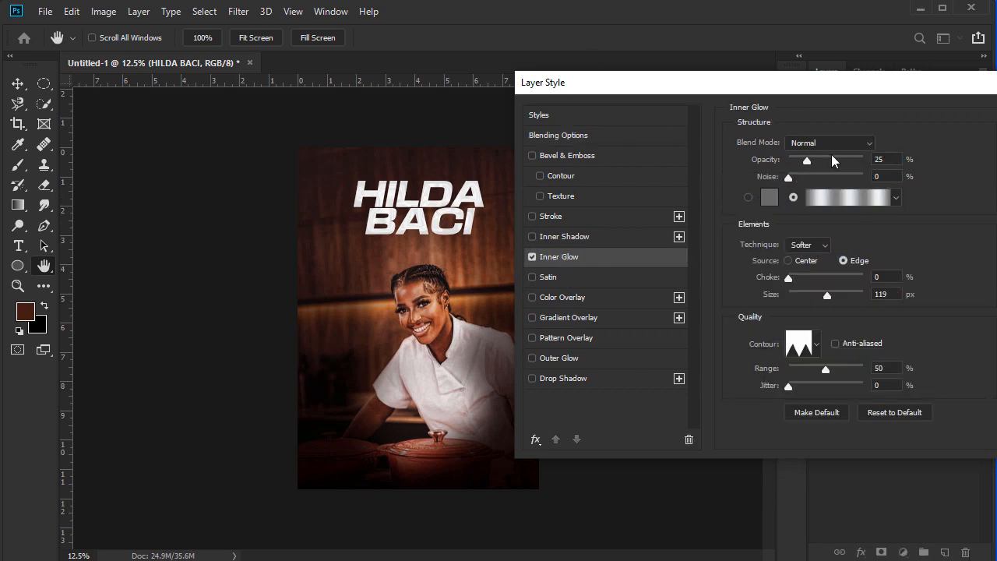
# - Set the title's Inner Glow to 25% opacity and a size of 119 px
pyautogui.moveTo(884, 157); pyautogui.dragTo(855, 161)
pyautogui.click(810, 161)
pyautogui.moveTo(810, 155)
pyautogui.mouseDown()
pyautogui.moveTo(820, 158)
pyautogui.moveTo(809, 163)
pyautogui.mouseUp()
pyautogui.hotkey('ctrl', '+')
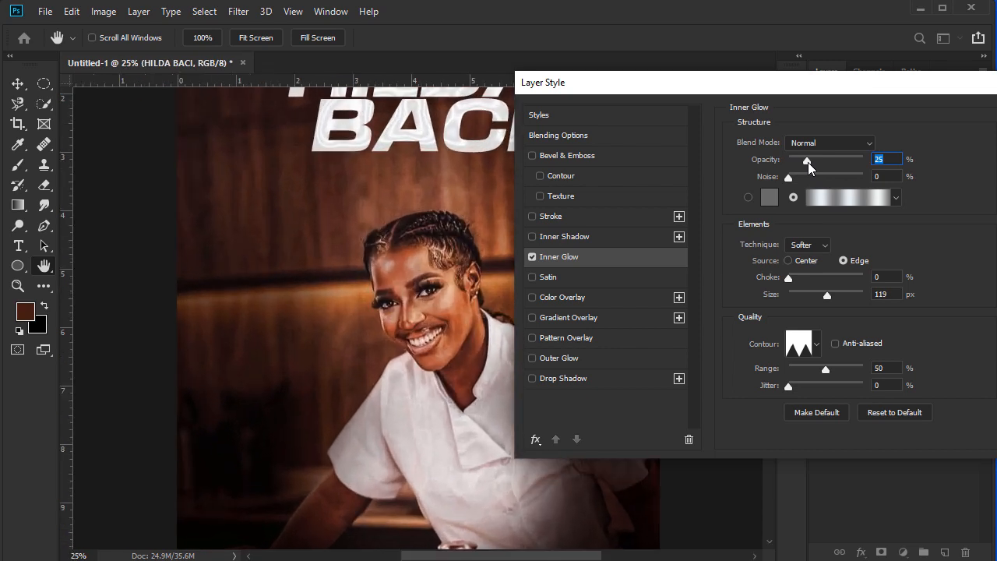
pyautogui.hotkey('ctrl', '-')
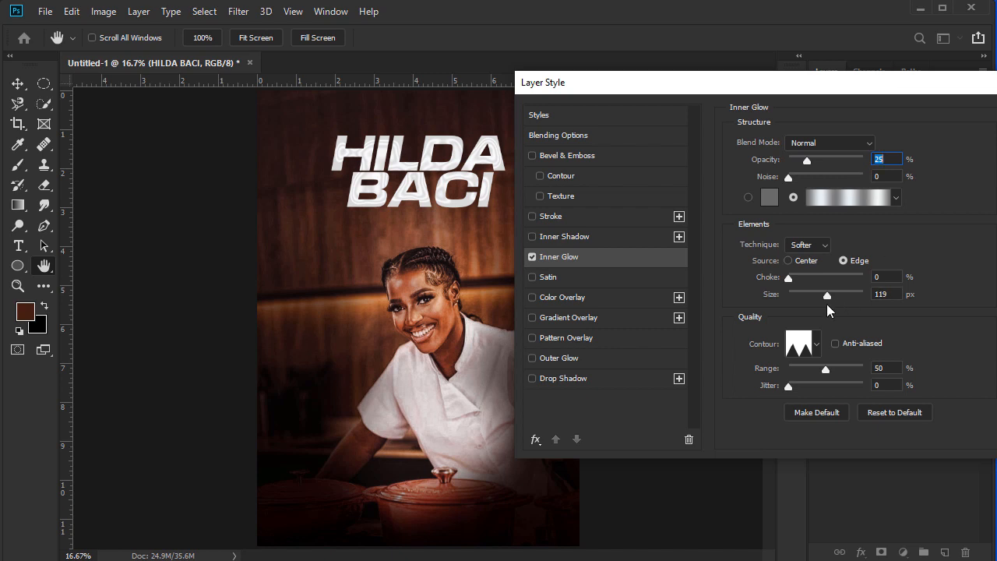
pyautogui.moveTo(826, 296); pyautogui.dragTo(825, 296)
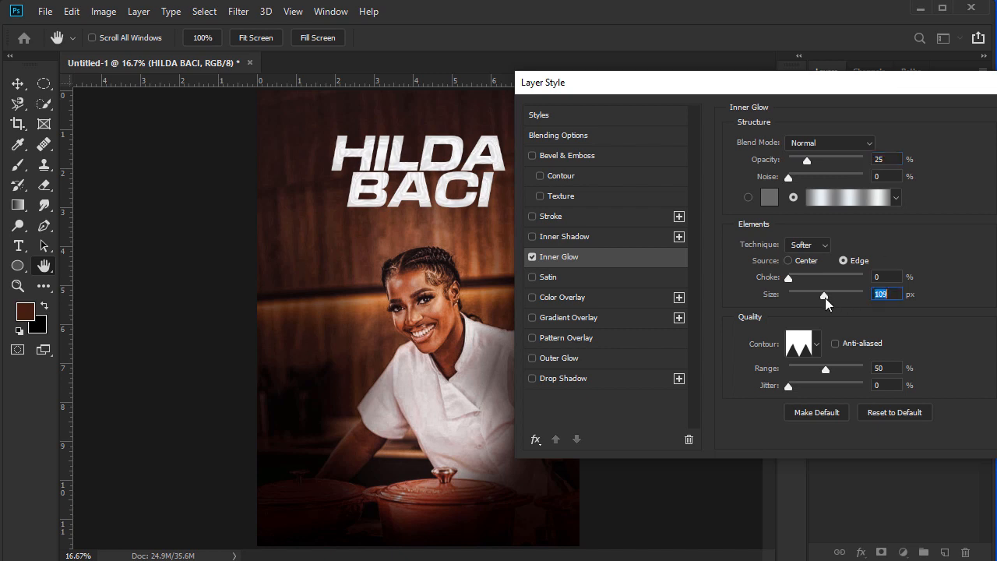
pyautogui.write('1')
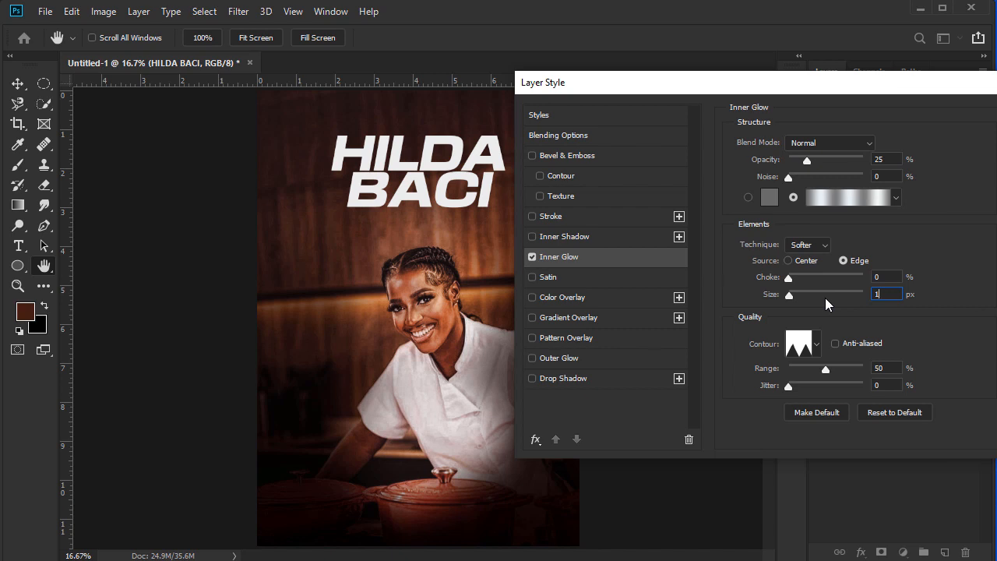
pyautogui.write('19')
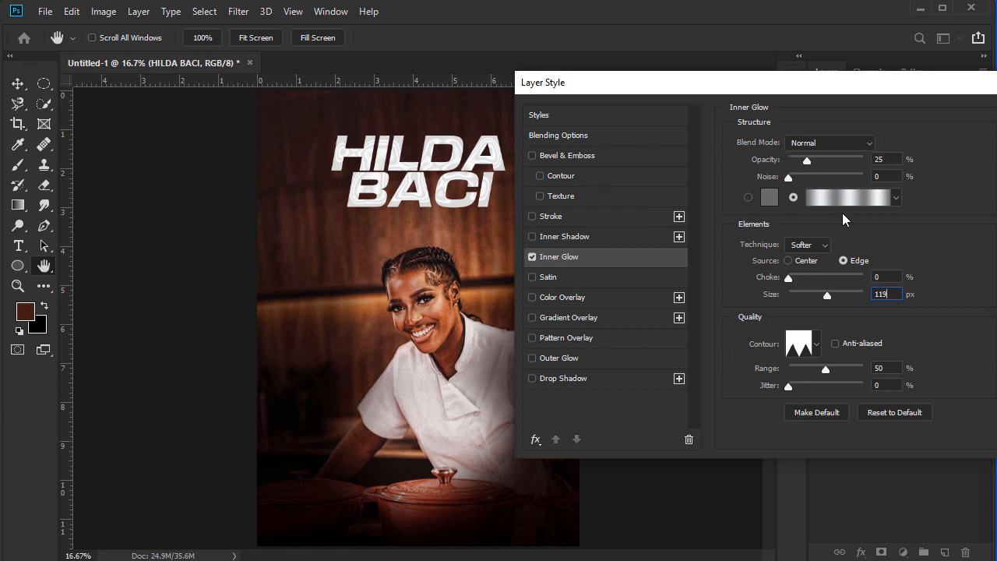
# - Browse the gradient presets and keep the Steel top xx7 angle gradient for the Inner Glow
pyautogui.click(897, 199)
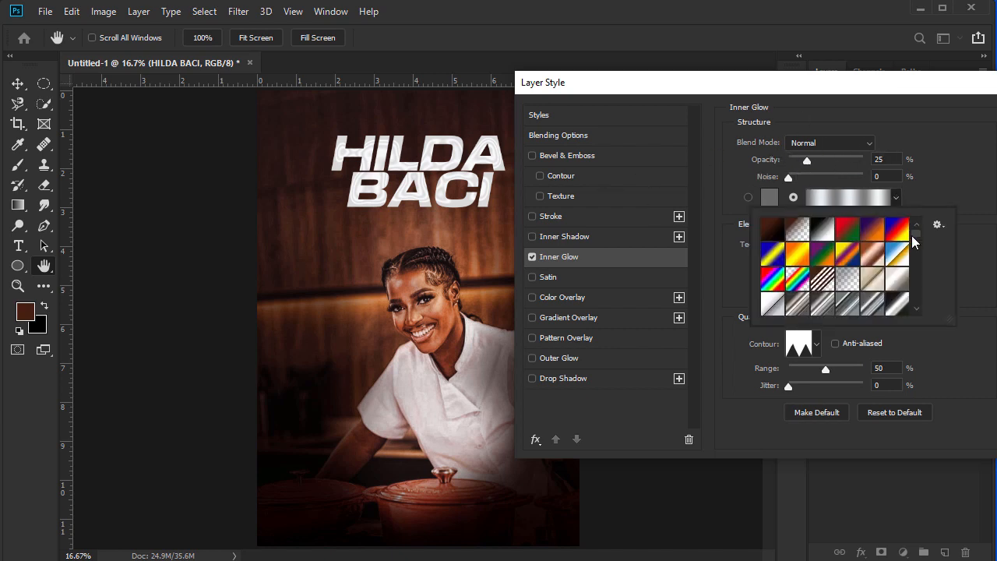
pyautogui.click(869, 200)
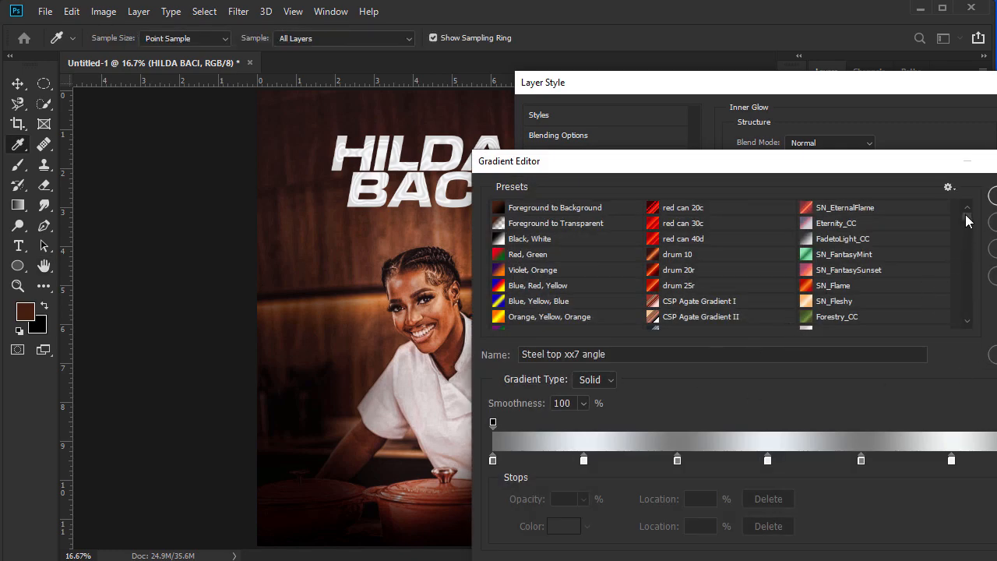
pyautogui.moveTo(969, 218); pyautogui.dragTo(969, 233)
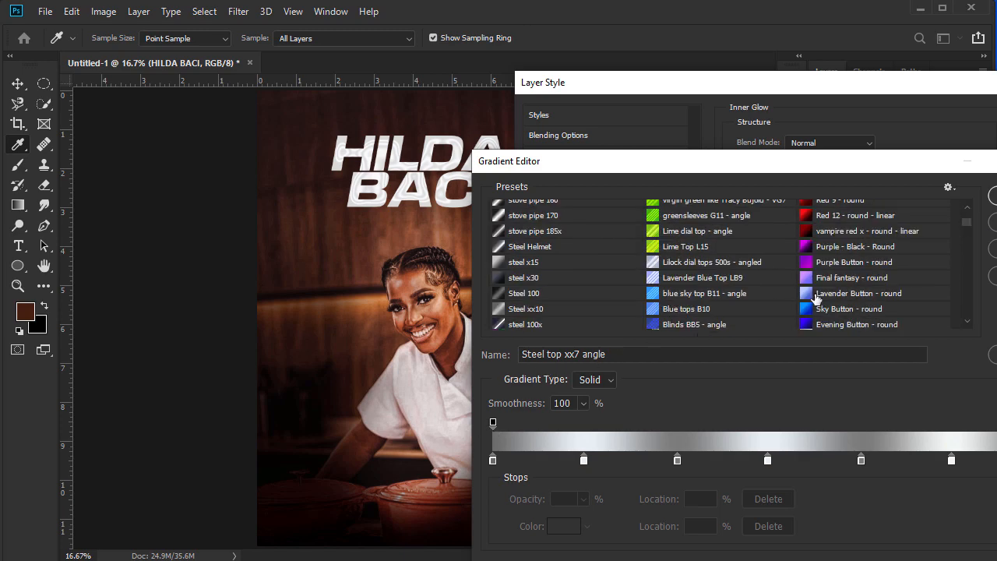
pyautogui.moveTo(967, 222); pyautogui.dragTo(966, 219)
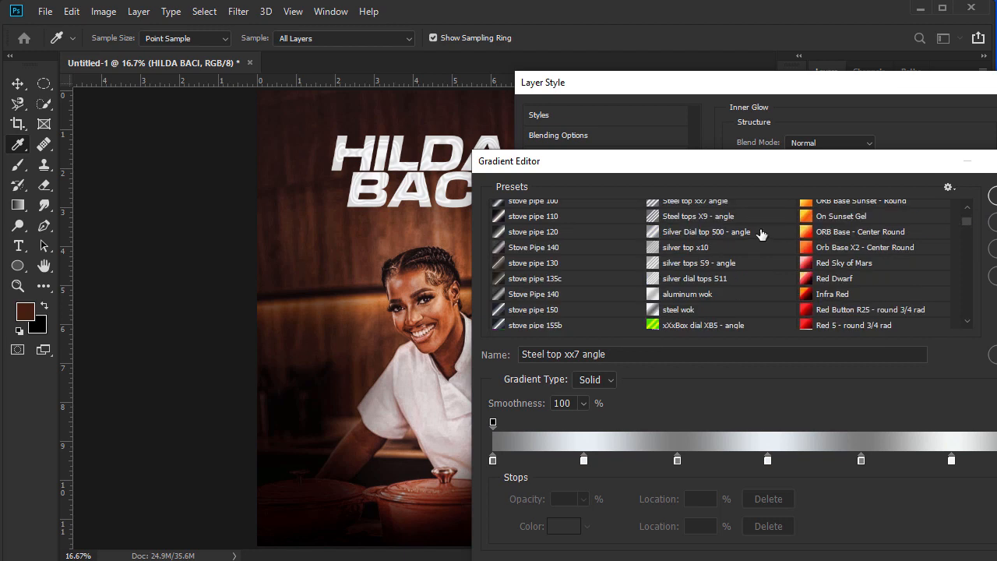
pyautogui.click(967, 209)
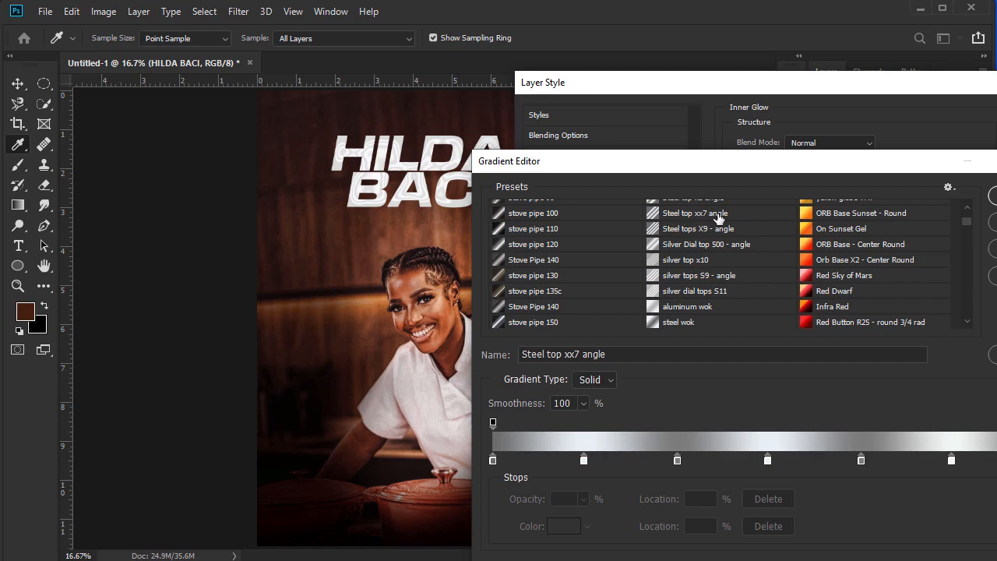
pyautogui.click(990, 196)
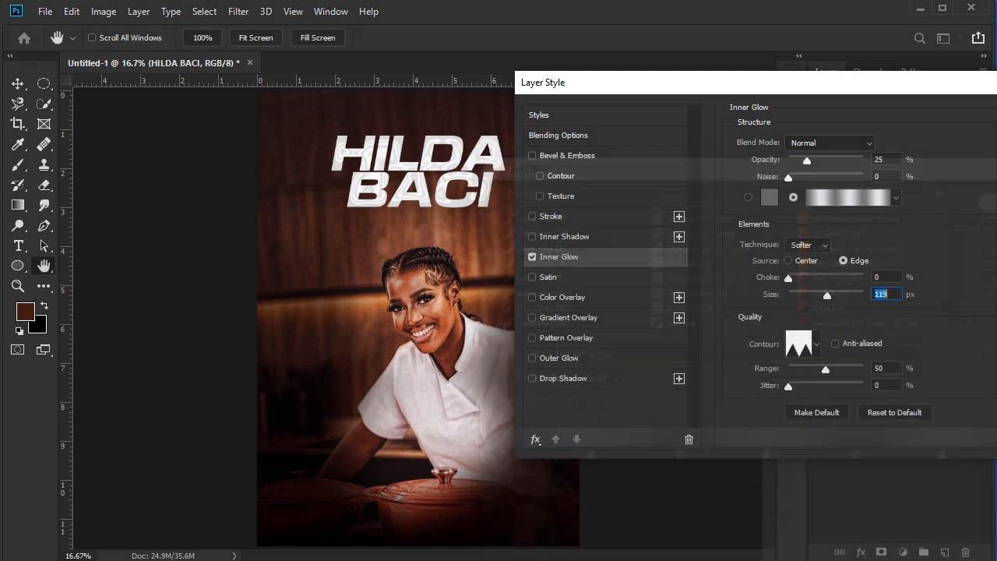
# - Choose the jagged zigzag contour, the last one in the preset set, for the Inner Glow
pyautogui.click(816, 345)
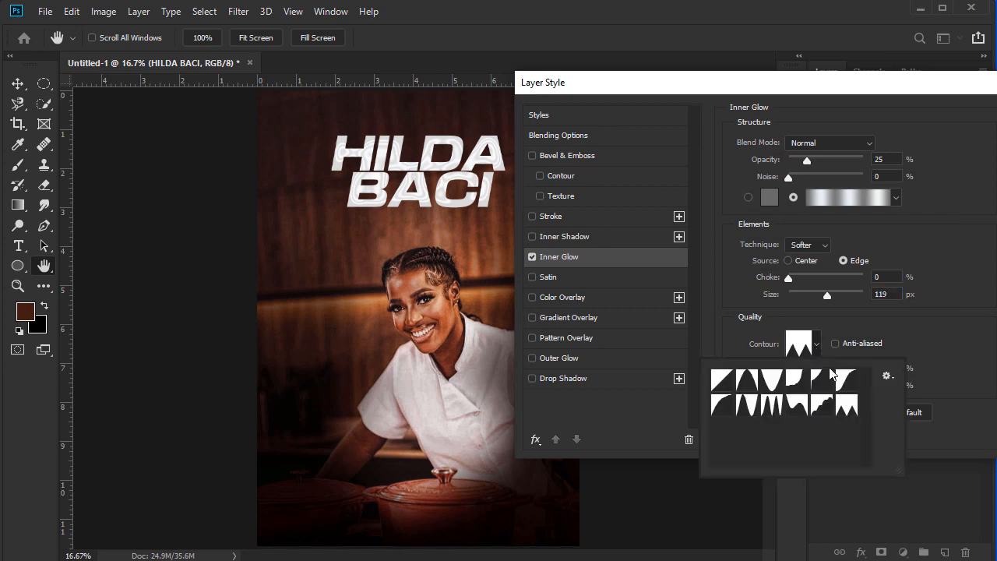
pyautogui.click(848, 407)
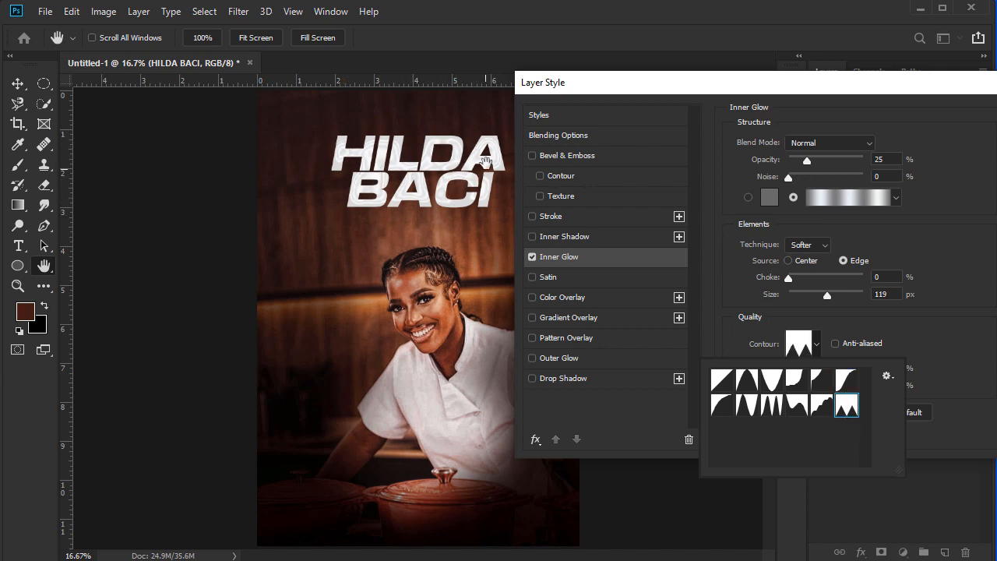
pyautogui.click(935, 254)
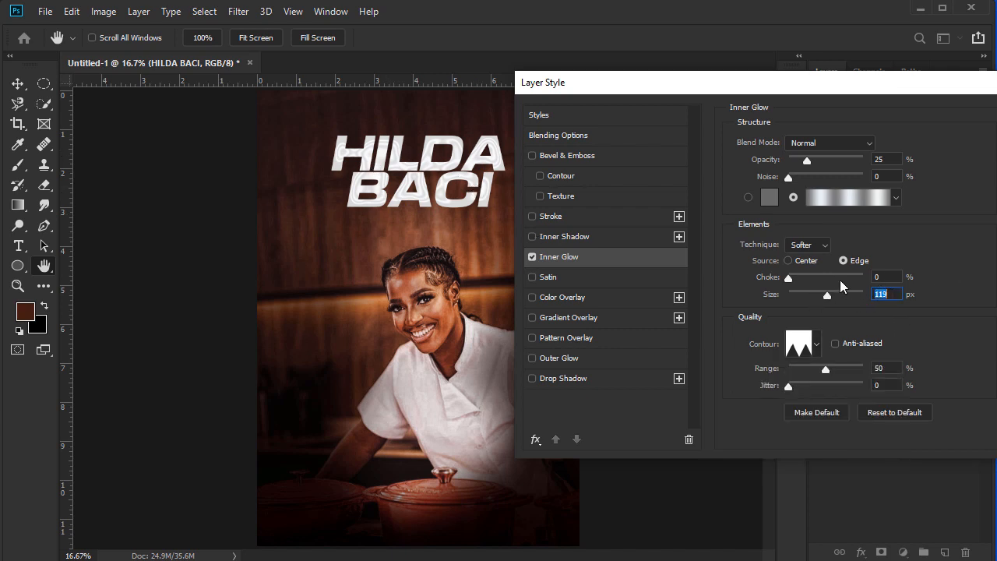
# - Try the Precise technique on the Inner Glow and switch it back to Softer
pyautogui.click(807, 245)
pyautogui.click(811, 267)
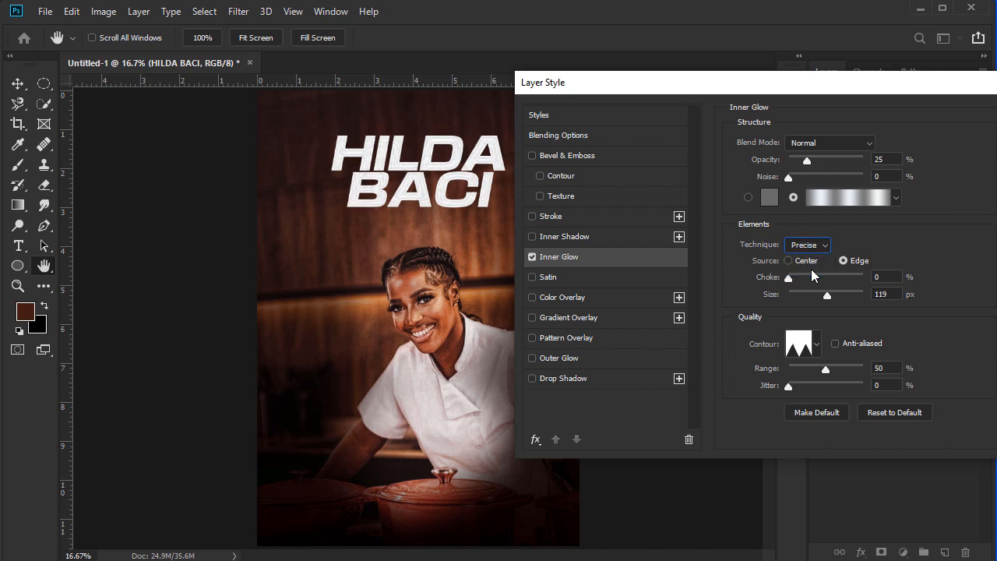
pyautogui.click(818, 245)
pyautogui.click(810, 258)
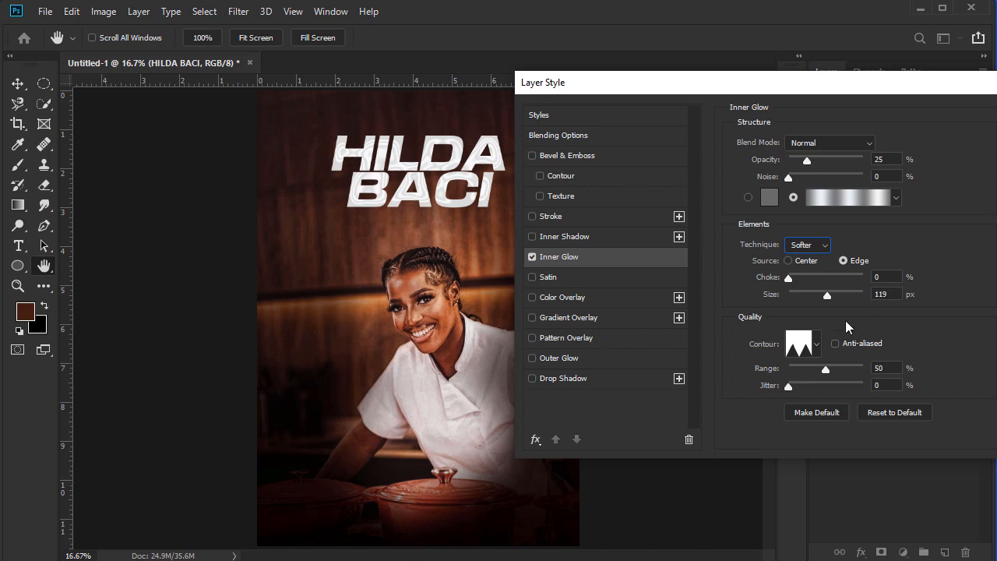
# - Recheck the Inner Glow's Steel top xx7 angle gradient and apply the layer style to the title
pyautogui.click(878, 199)
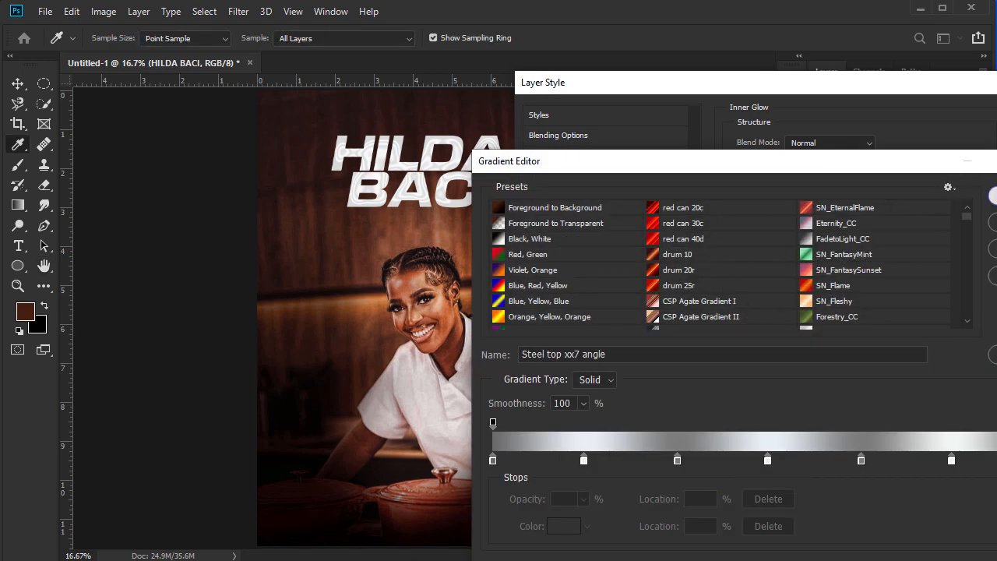
pyautogui.click(992, 195)
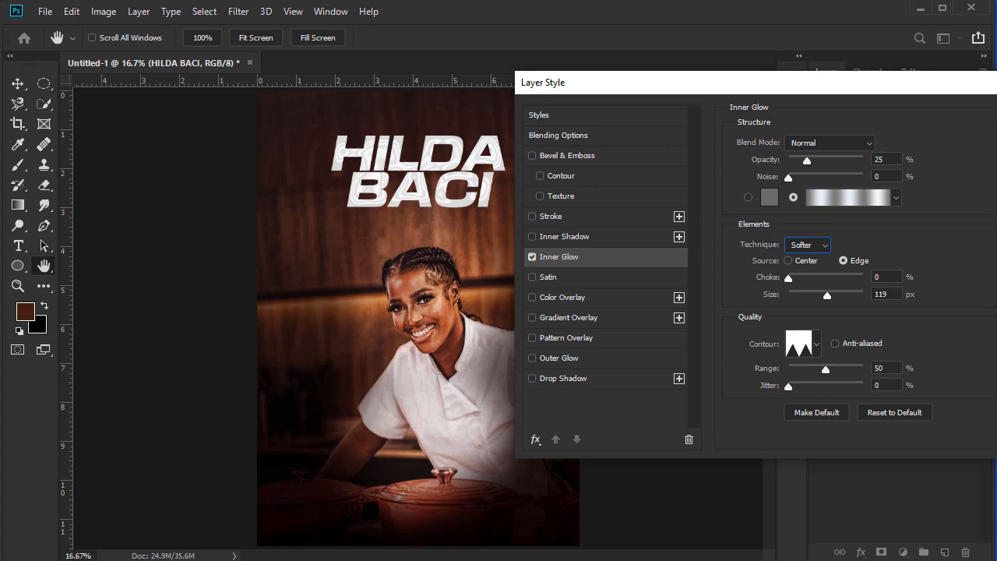
pyautogui.press('Return')
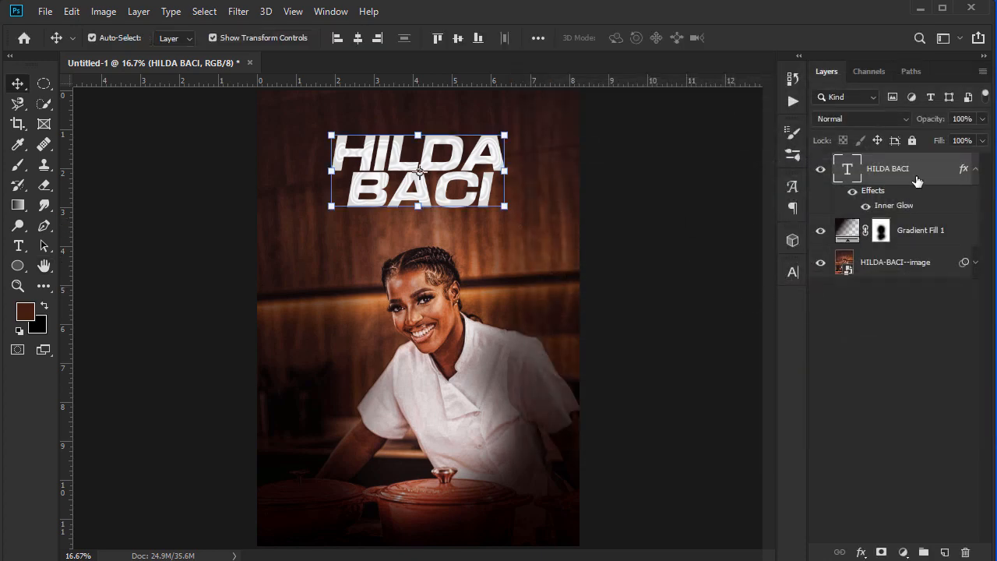
# - Duplicate the title layer together with its Inner Glow and select the original layer beneath the copy
pyautogui.hotkey('ctrl', 'j')
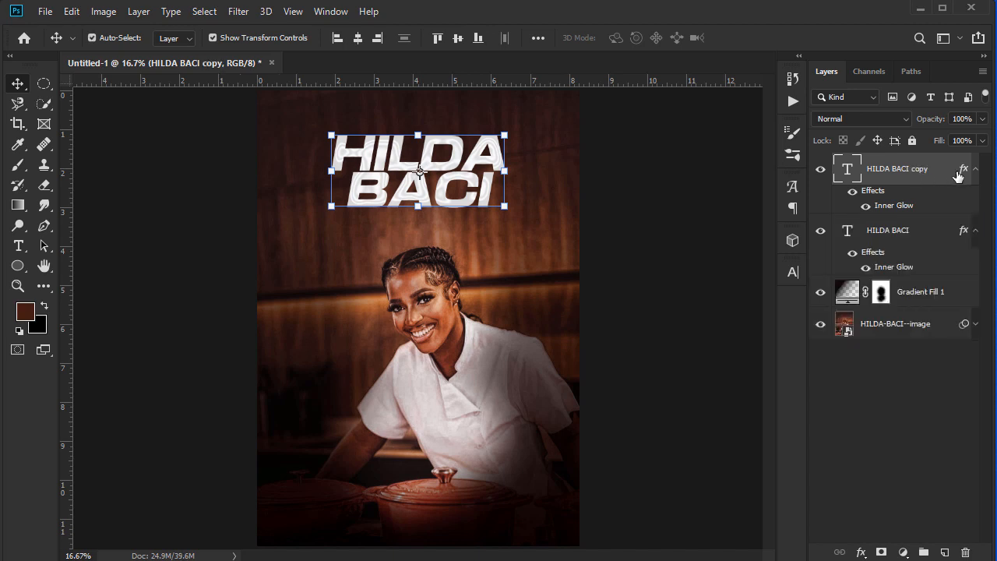
pyautogui.click(976, 169)
pyautogui.click(851, 201)
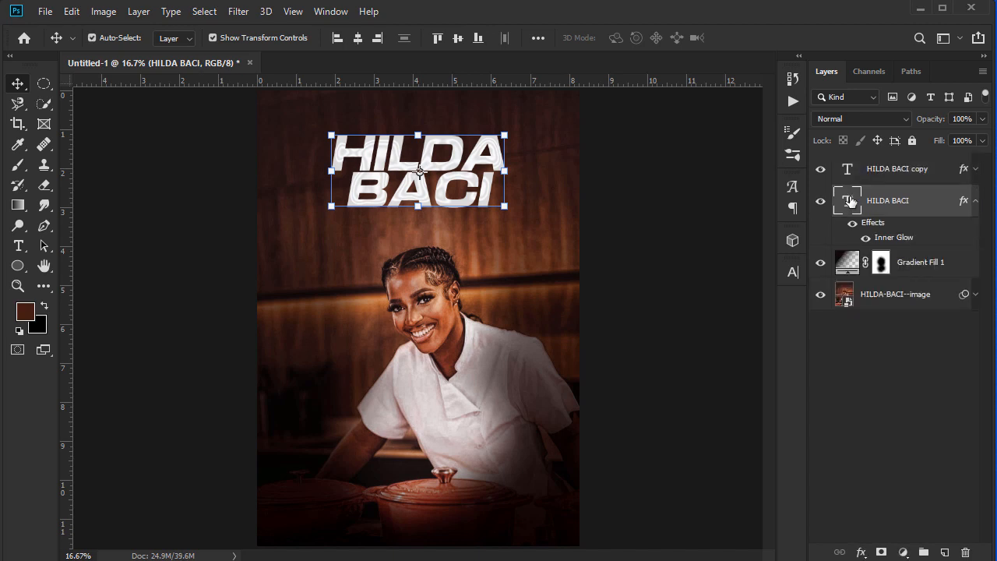
# - Set the text color of the original HILDA BACI layer beneath the copy to orange FF5400
pyautogui.doubleClick(850, 201)
pyautogui.click(625, 38)
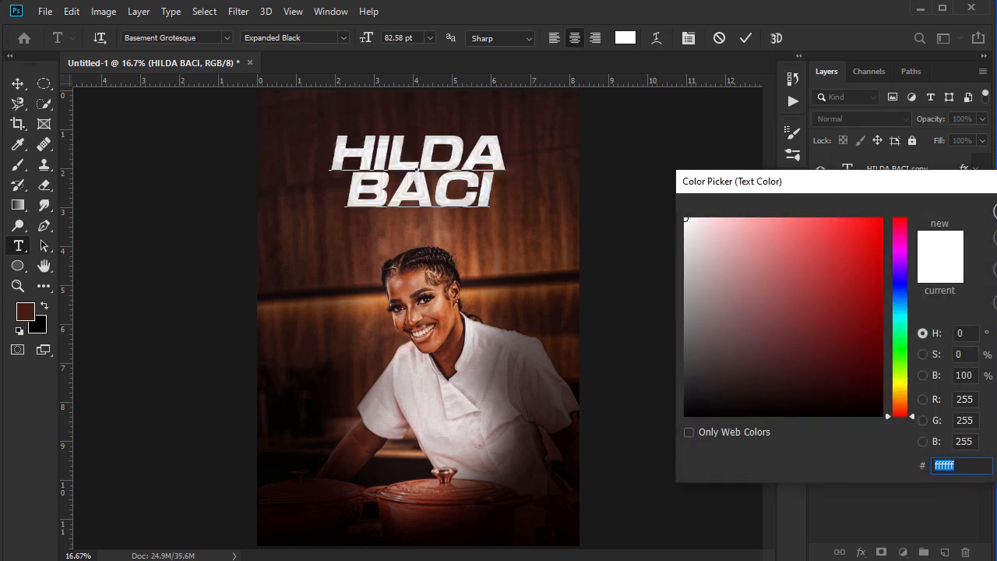
pyautogui.write('FF5')
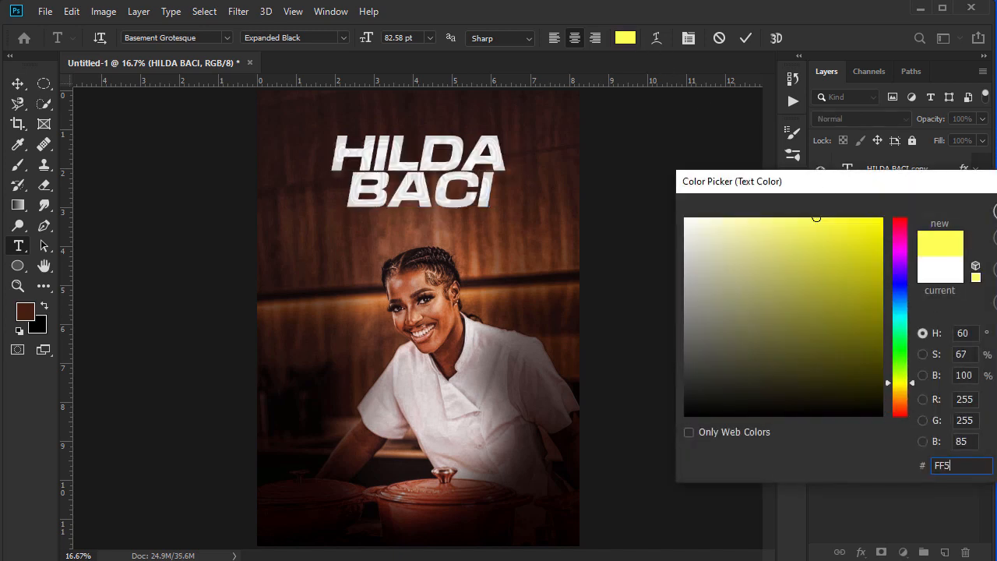
pyautogui.write('400')
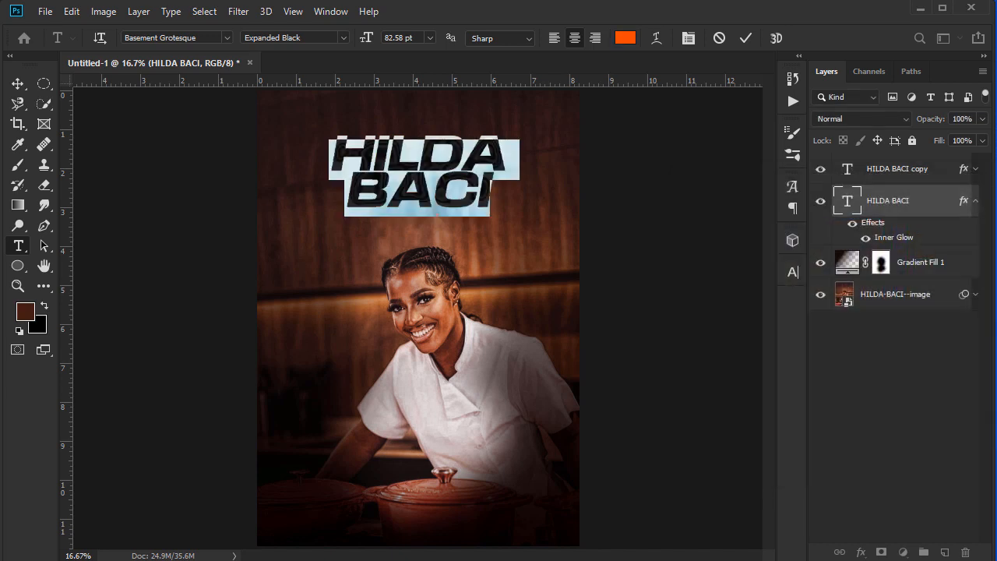
pyautogui.click(902, 202)
# - Nudge the orange title layer slightly right and down so it forms an offset shadow behind the white copy
pyautogui.press('v')
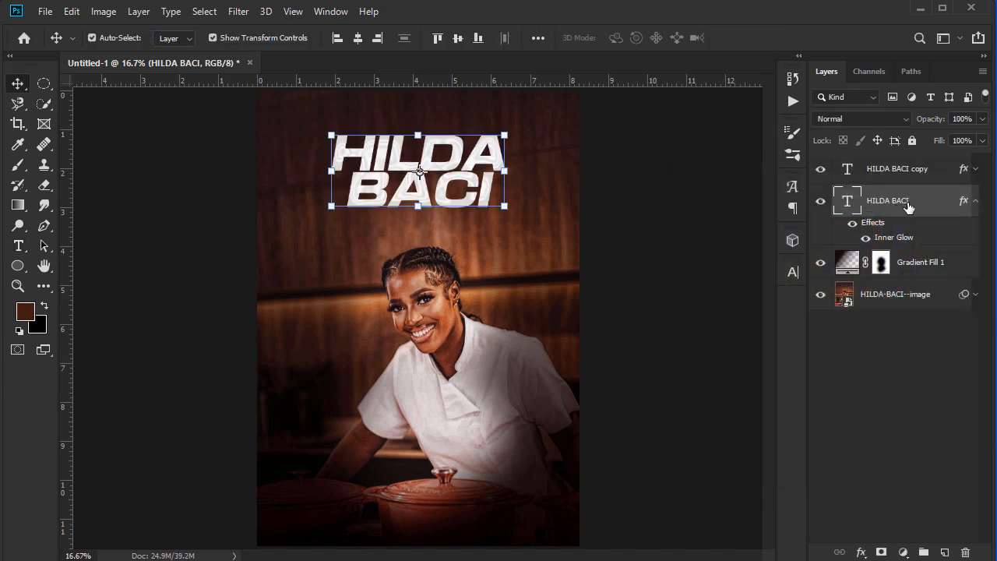
pyautogui.hotkey('shift', 'Right')
pyautogui.hotkey('shift', 'Right')
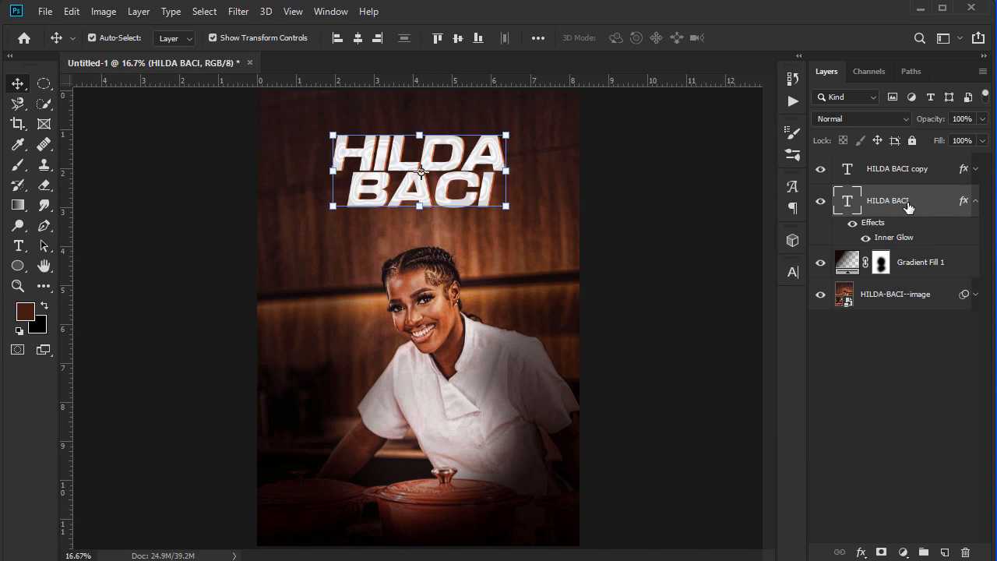
pyautogui.hotkey('shift', 'Down')
pyautogui.hotkey('shift', 'Down')
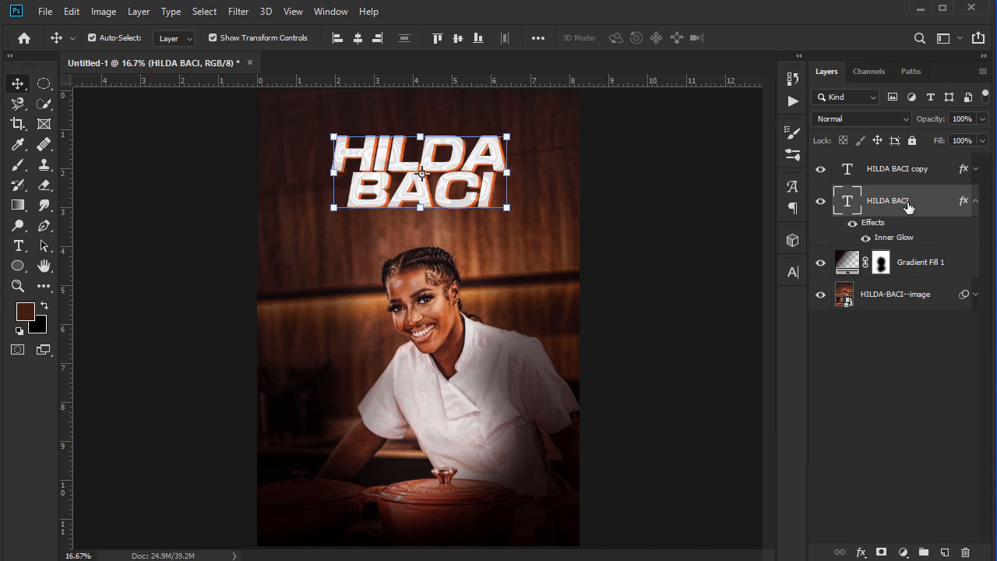
pyautogui.hotkey('shift', 'Up')
pyautogui.hotkey('shift', 'Down')
pyautogui.press('Right')
pyautogui.press('Right')
pyautogui.press('Down')
pyautogui.press('Down')
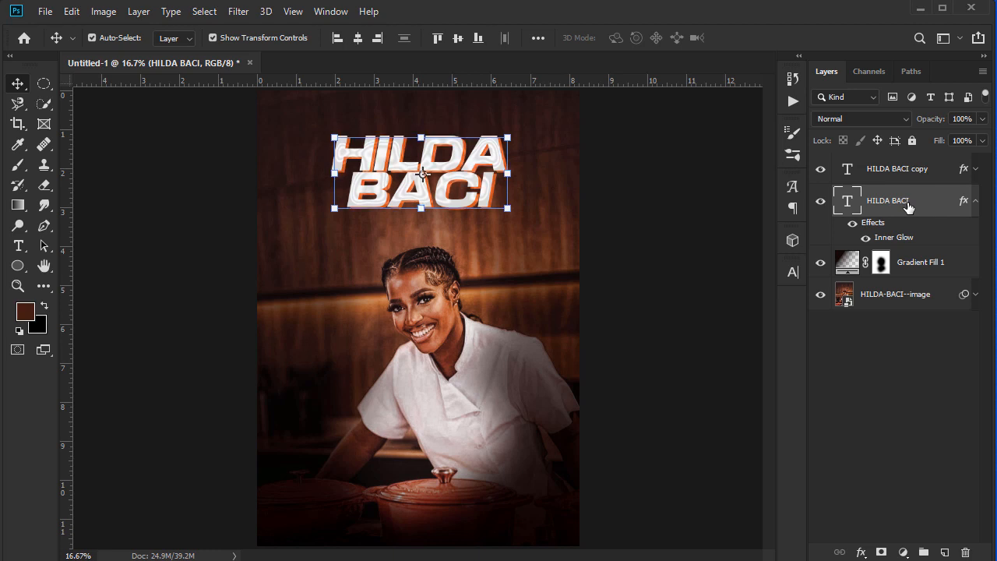
pyautogui.press('Up')
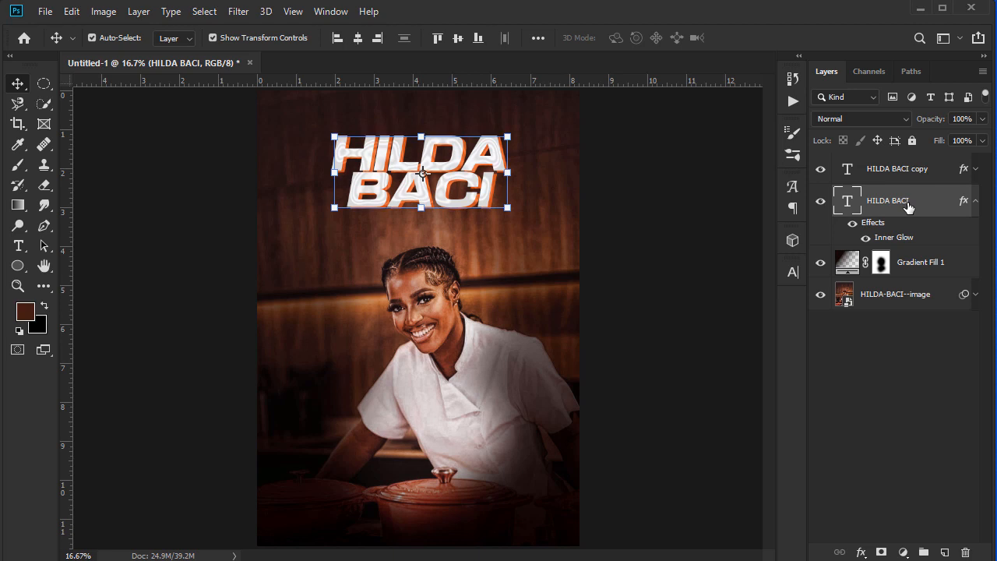
pyautogui.press('Left')
pyautogui.press('Right')
pyautogui.press('Down')
# - Select both HILDA BACI title layers and nudge them down together, closer to the chef's head
pyautogui.keyDown('shift'); pyautogui.click(908, 176); pyautogui.keyUp('shift')
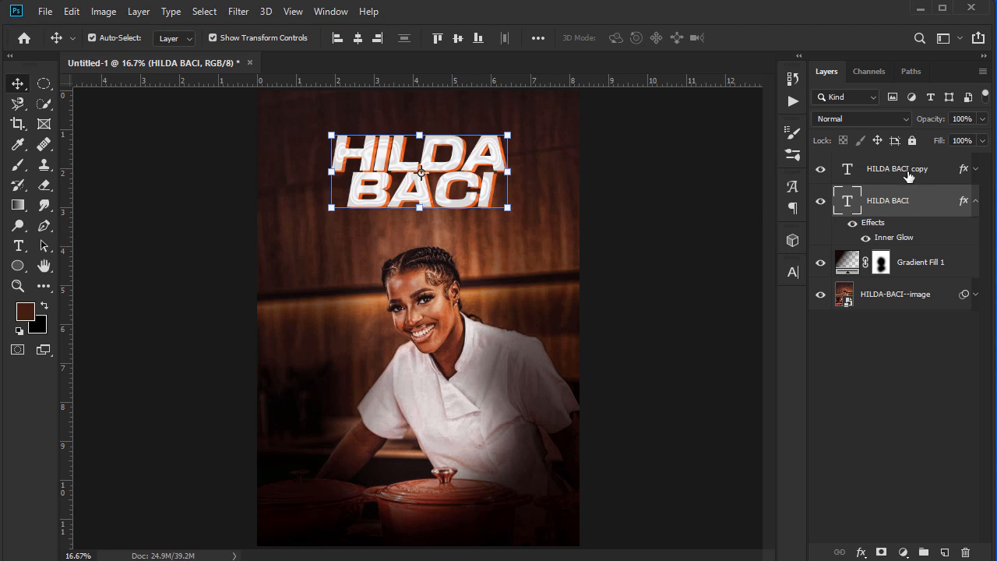
pyautogui.keyDown('shift'); pyautogui.click(908, 176); pyautogui.keyUp('shift')
pyautogui.hotkey('shift', 'Down')
pyautogui.hotkey('shift', 'Down')
pyautogui.hotkey('shift', 'Down')
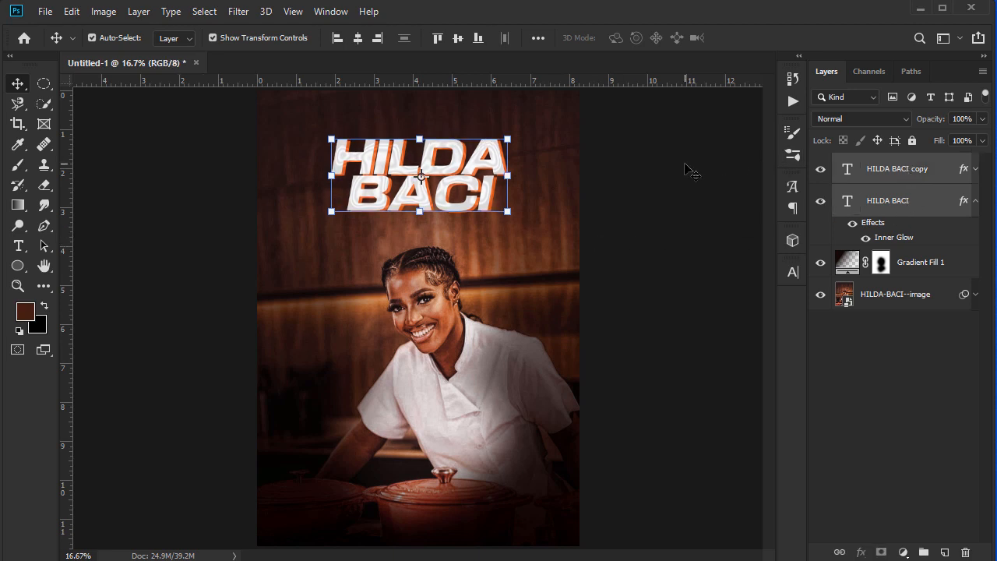
pyautogui.hotkey('shift', 'Down')
pyautogui.hotkey('shift', 'Down')
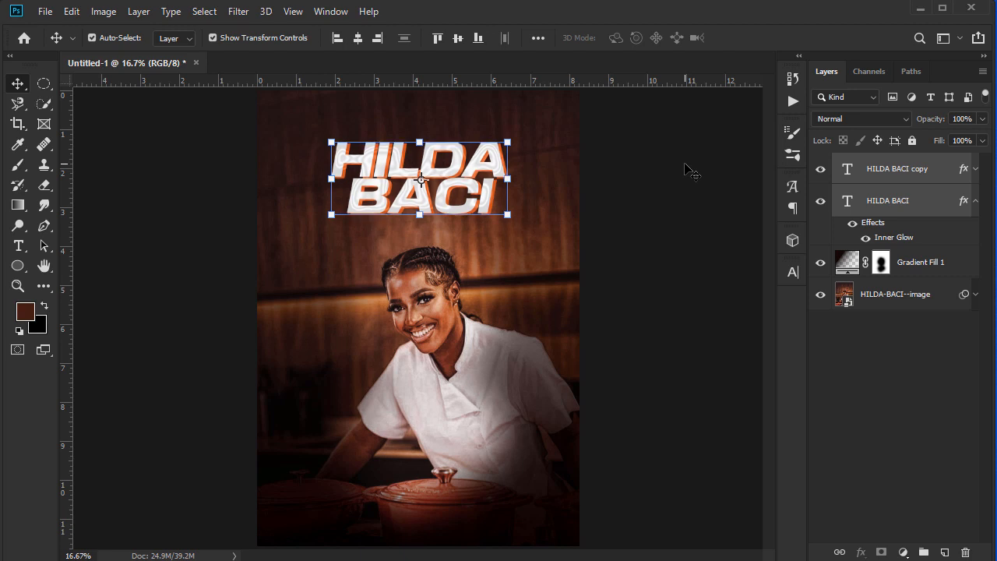
pyautogui.click(685, 164)
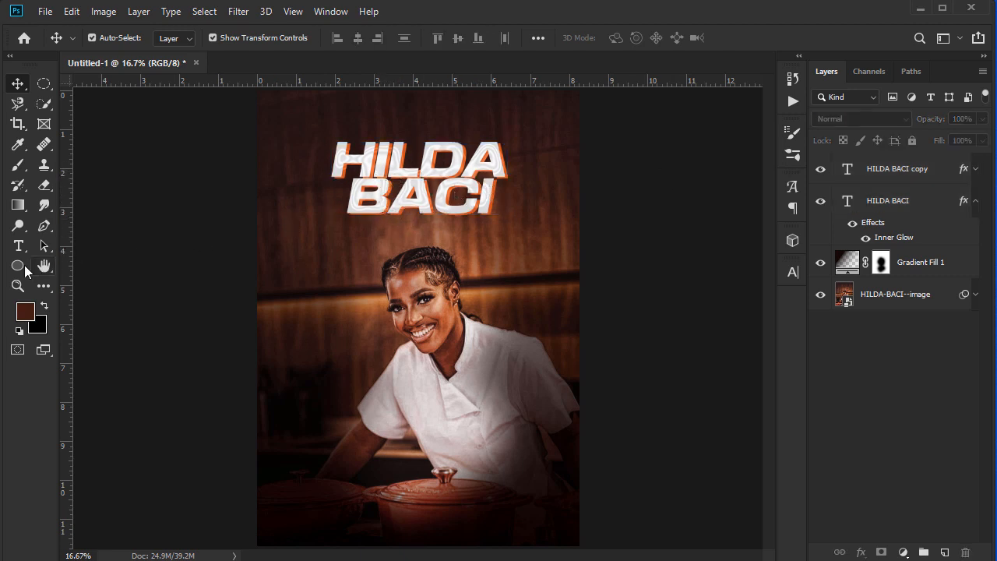
# - Start a new line of white text below the HILDA BACI title
pyautogui.click(17, 245)
pyautogui.click(325, 246)
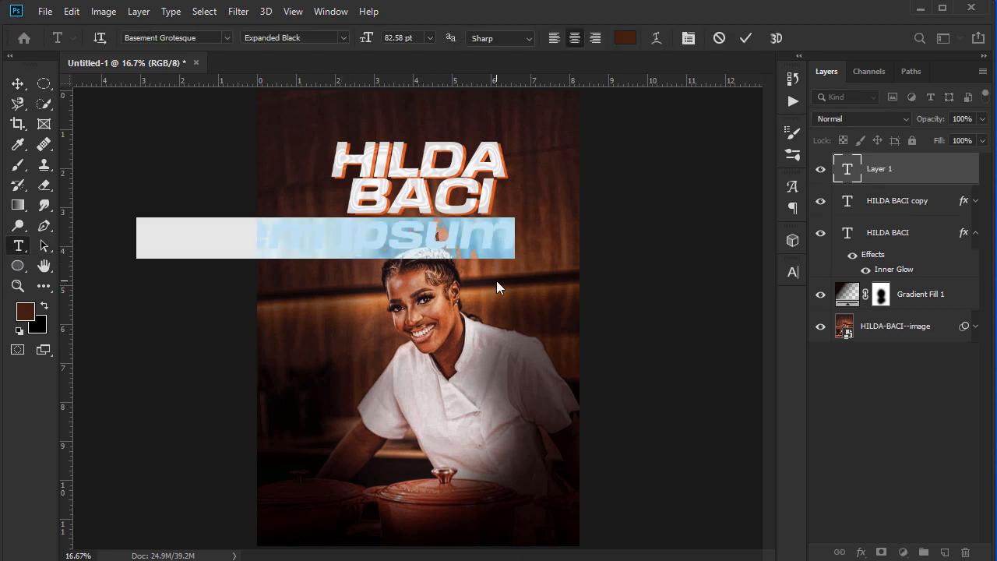
pyautogui.click(625, 38)
pyautogui.moveTo(708, 222); pyautogui.dragTo(585, 147)
pyautogui.press('Return')
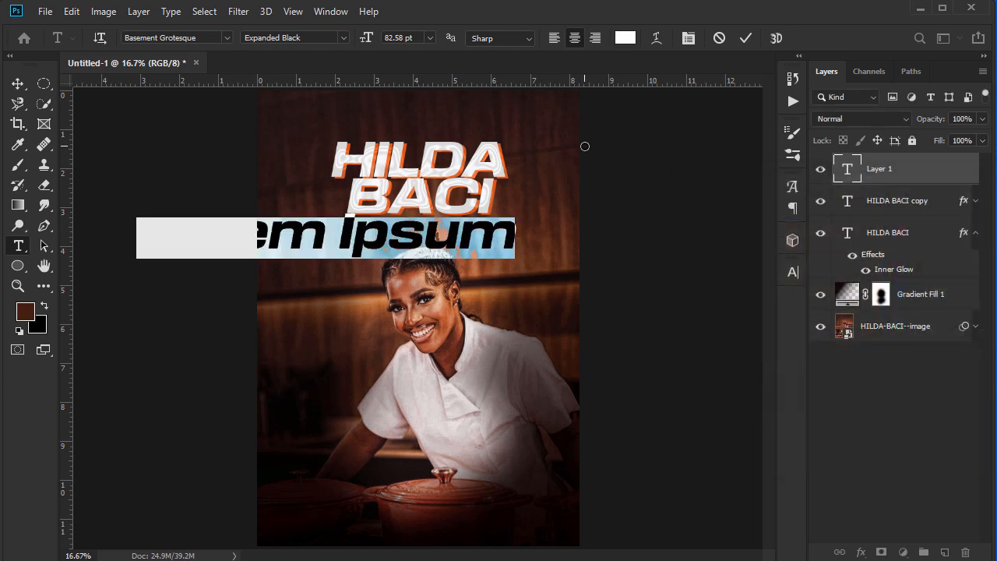
# - Enter GUINNESS WORLD RECORD ATTEMPT as the new text line's wording
pyautogui.write('GUINESS')
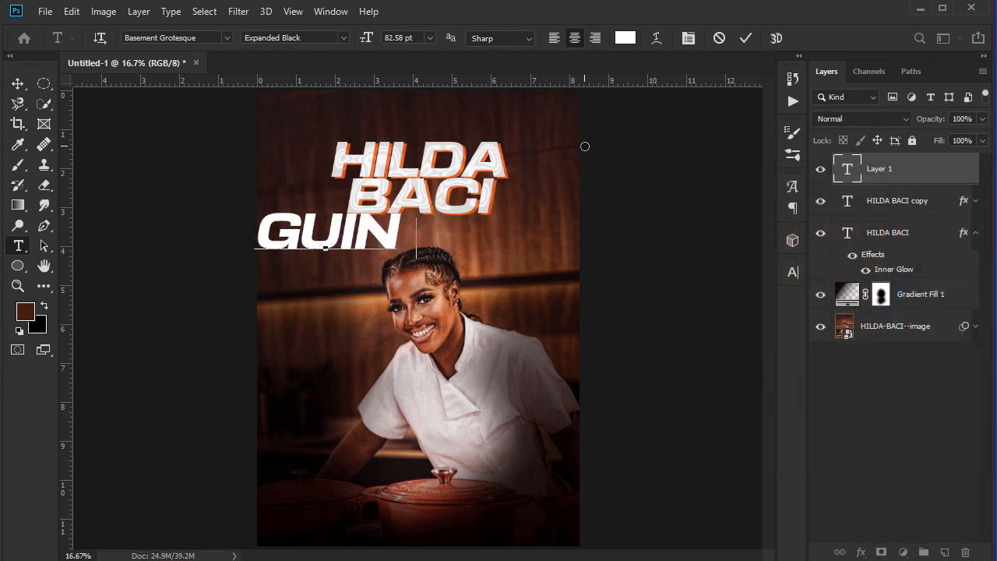
pyautogui.press('BackSpace')
pyautogui.press('BackSpace')
pyautogui.press('BackSpace')
pyautogui.write('NESS W')
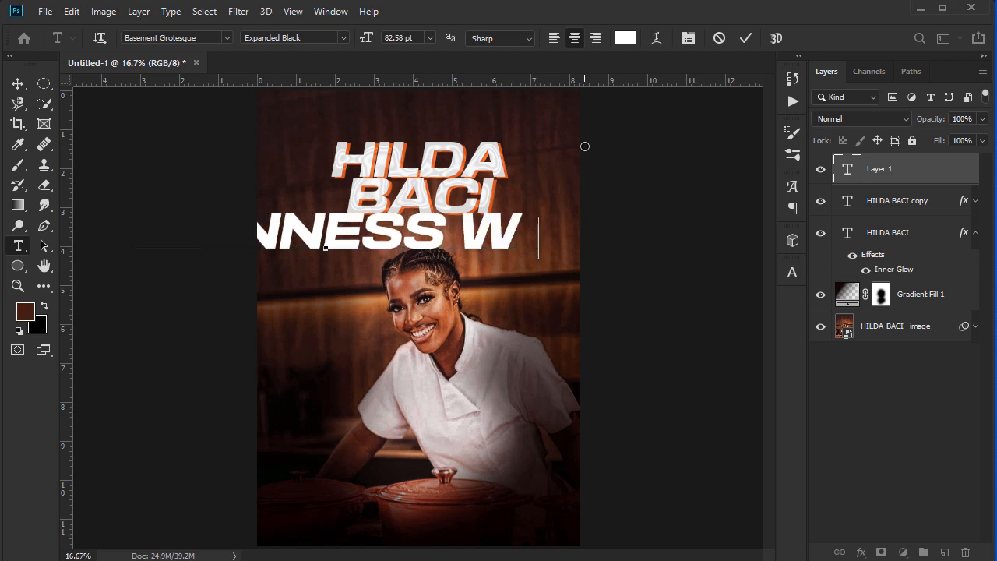
pyautogui.write('ORLD R')
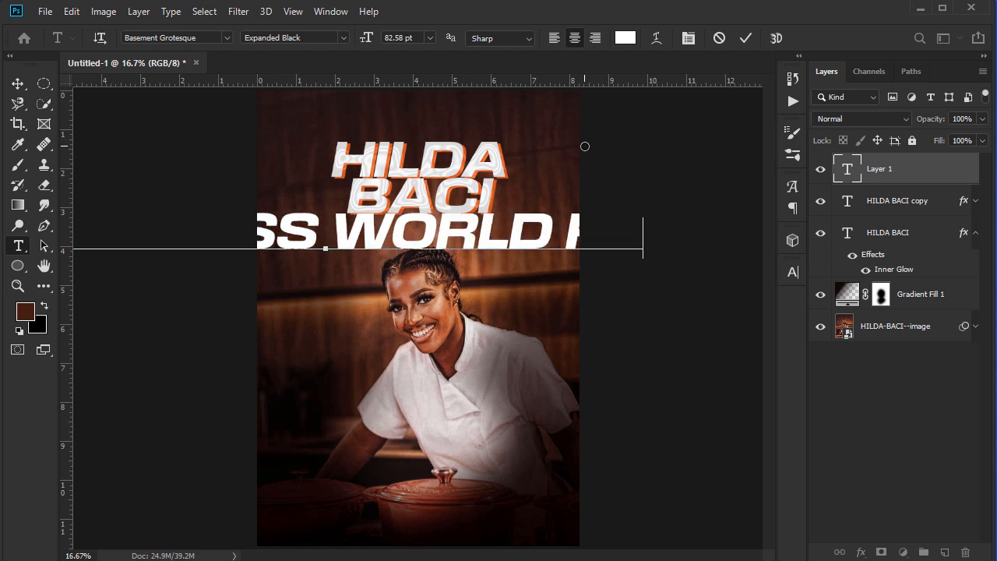
pyautogui.write('ECO')
pyautogui.press('BackSpace')
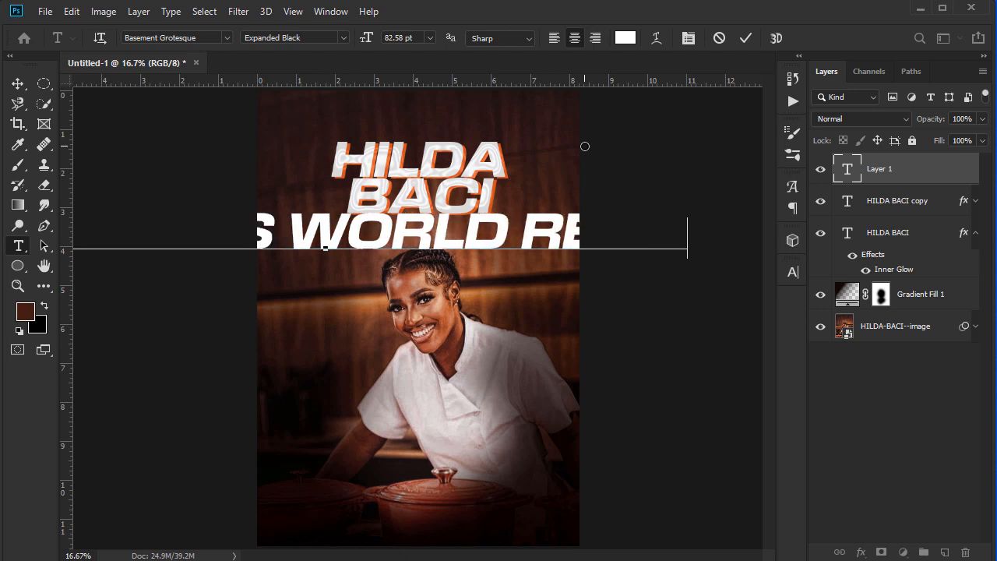
pyautogui.write('RD BREAKER')
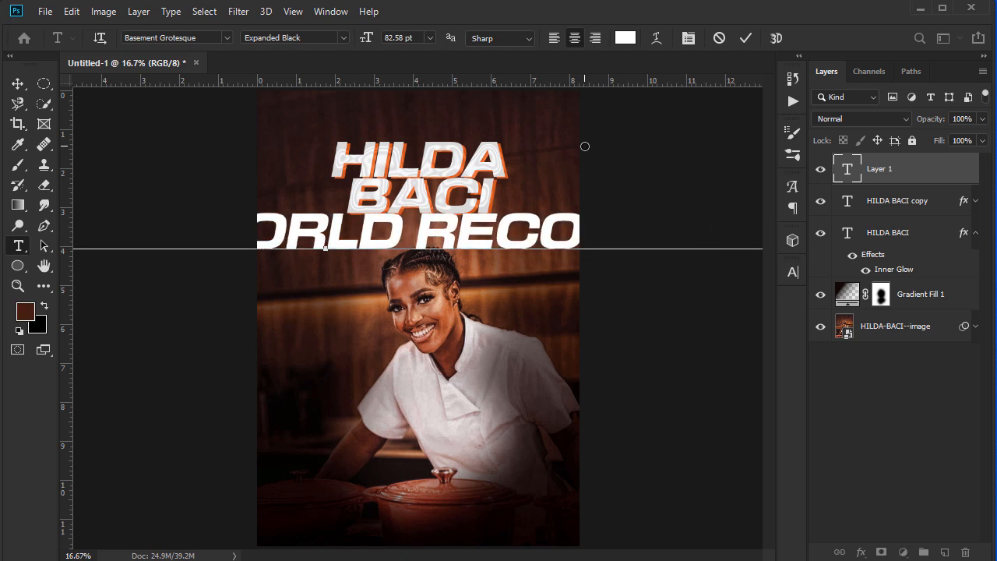
# - Reduce the GUINNESS WORLD RECORD ATTEMPT text to 23.58 pt and move it directly beneath the title
pyautogui.hotkey('ctrl', 'a')
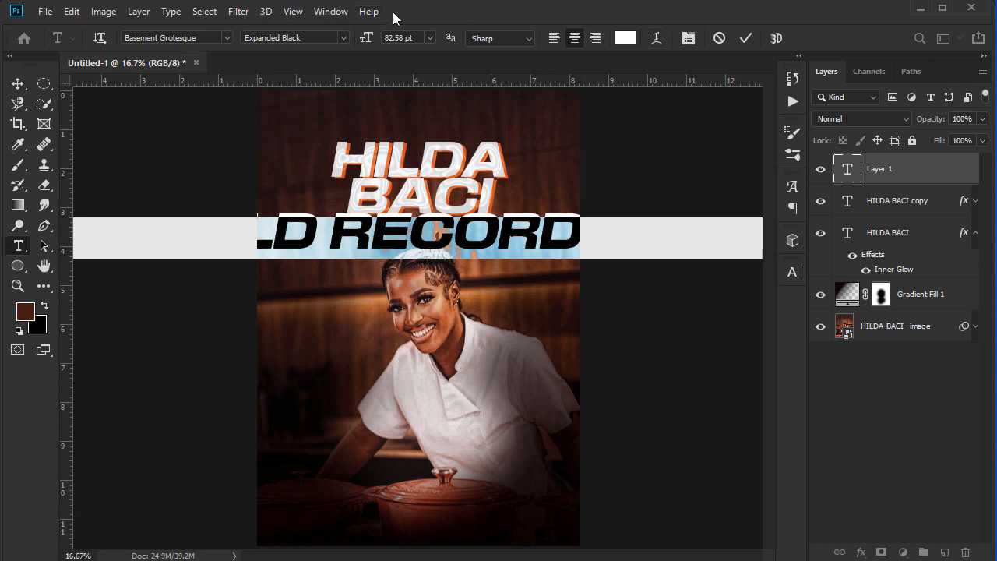
pyautogui.moveTo(367, 39); pyautogui.dragTo(320, 45)
pyautogui.click(20, 85)
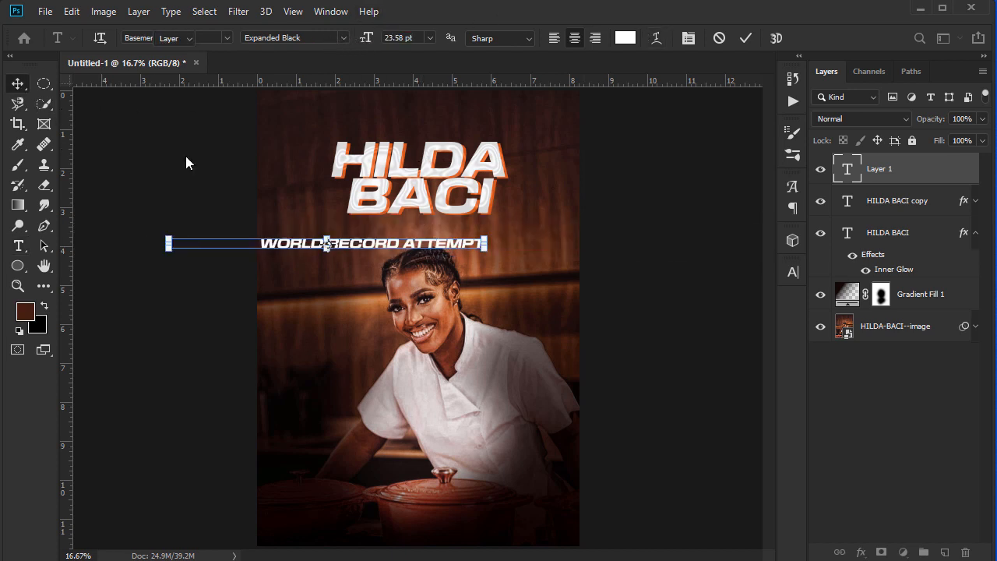
pyautogui.moveTo(470, 243); pyautogui.dragTo(601, 224)
pyautogui.click(600, 223)
# - Change the font of the GUINNESS WORLD RECORD ATTEMPT line to Mango Grotesque Italic
pyautogui.doubleClick(549, 223)
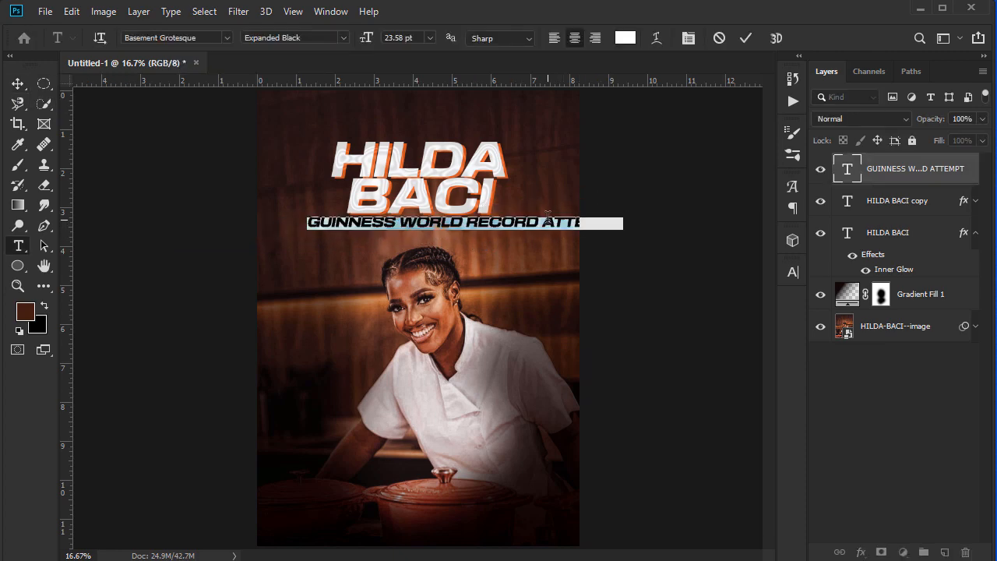
pyautogui.click(207, 42)
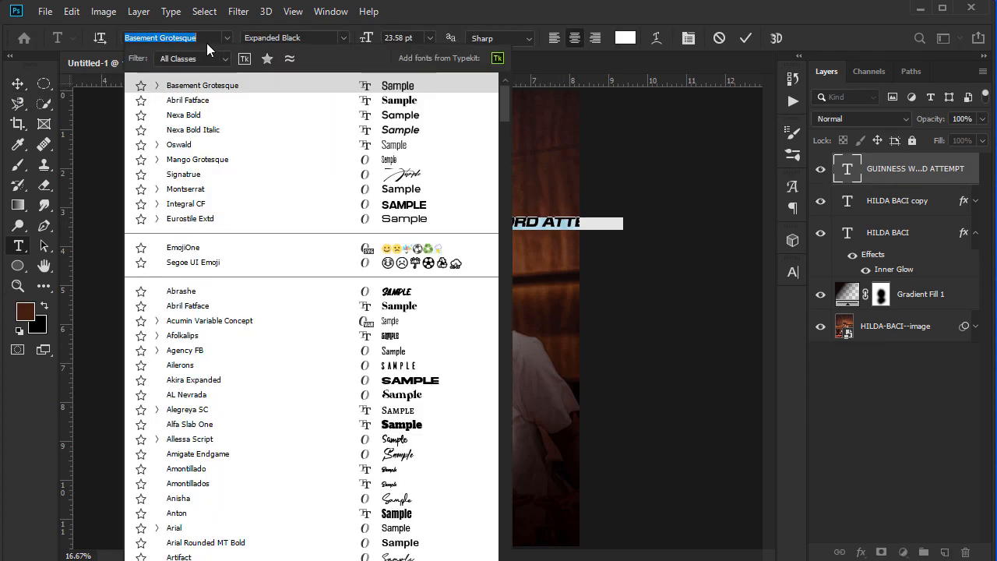
pyautogui.write('MANGO')
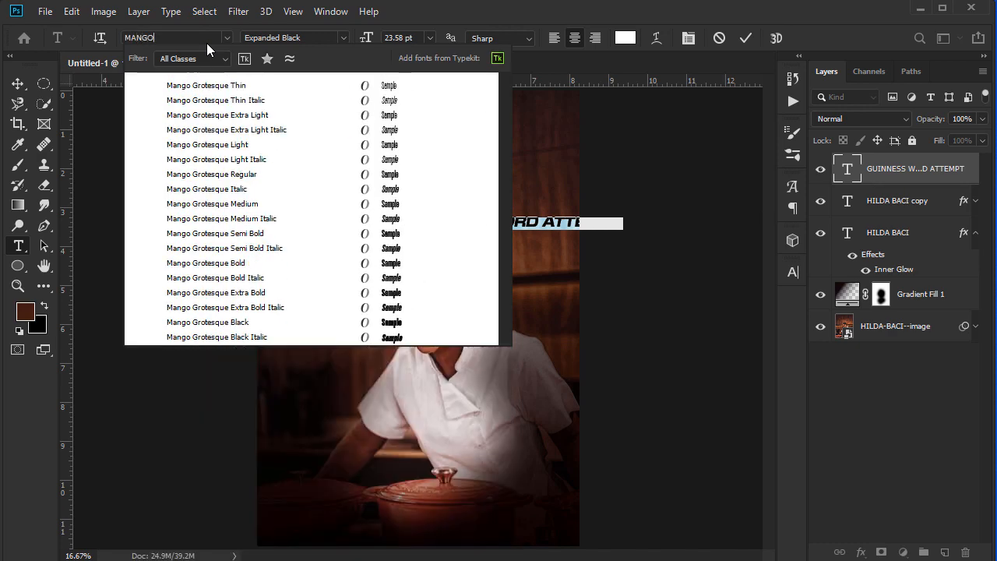
pyautogui.click(387, 192)
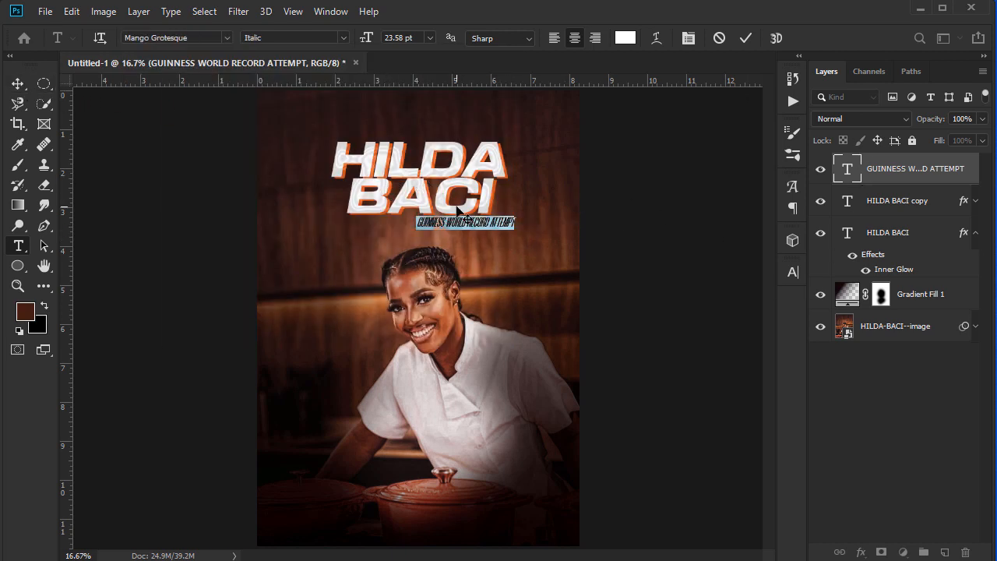
# - Turn off Faux Italic for the GUINNESS WORLD RECORD ATTEMPT line and center it horizontally on the poster
pyautogui.click(793, 272)
pyautogui.click(729, 312)
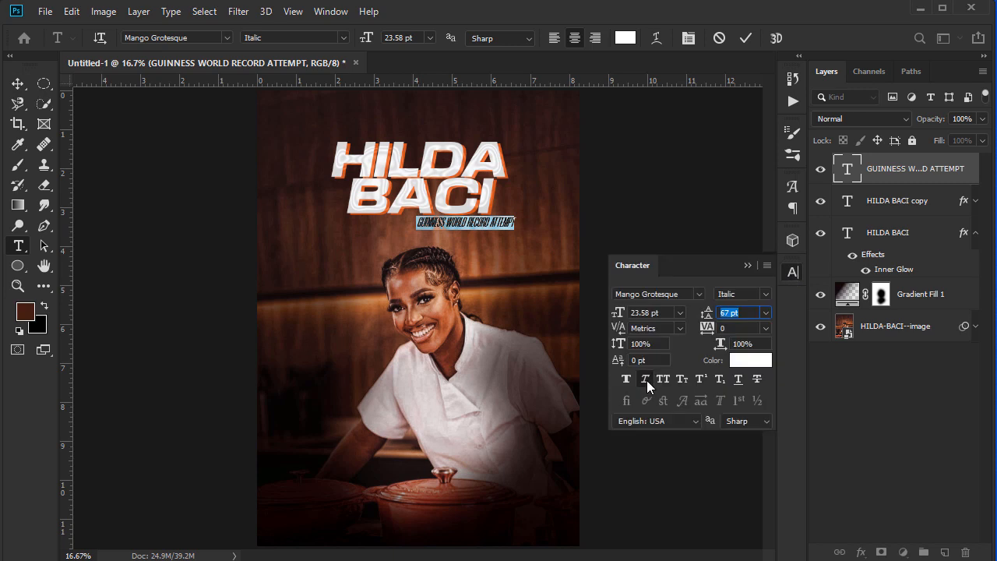
pyautogui.click(646, 380)
pyautogui.click(748, 266)
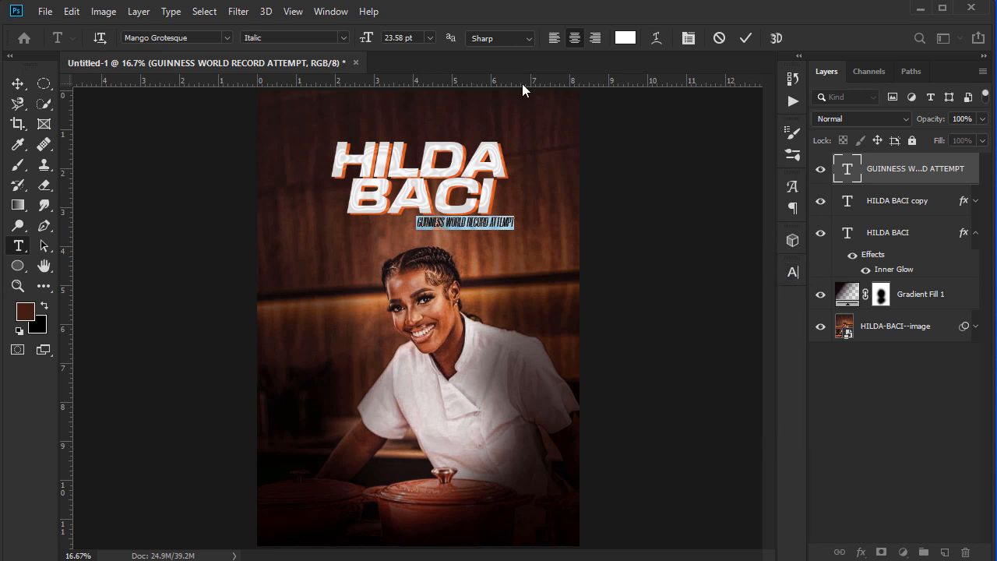
pyautogui.click(746, 38)
pyautogui.press('v')
pyautogui.click(357, 37)
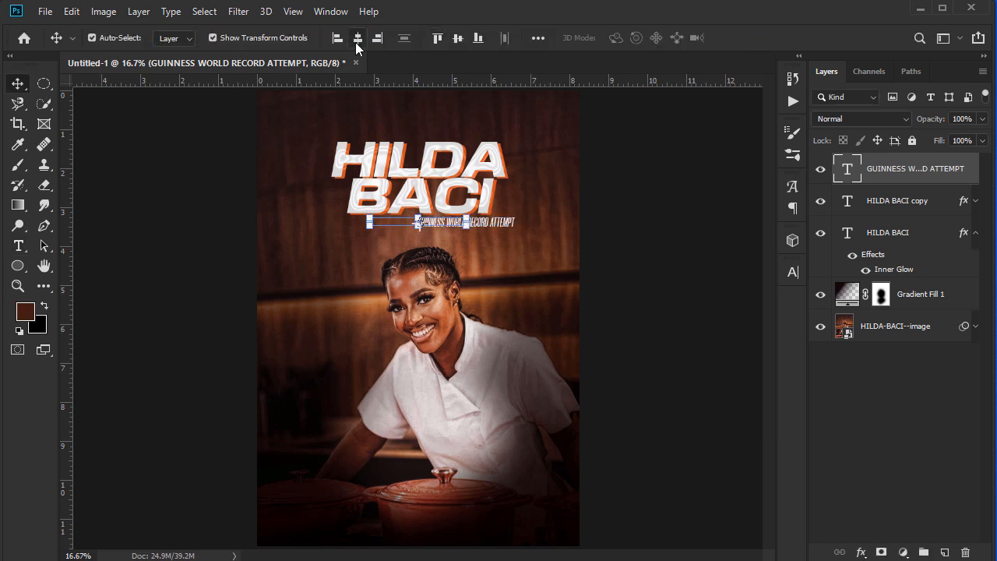
# - Set the GUINNESS WORLD RECORD ATTEMPT line's font size to 31 pt and nudge it slightly down from the title
pyautogui.doubleClick(849, 169)
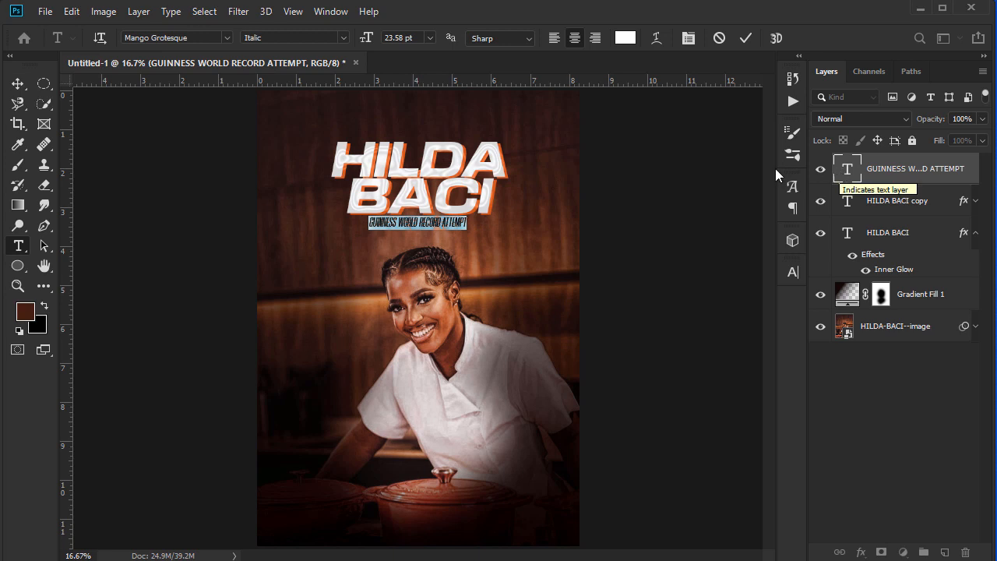
pyautogui.click(365, 38)
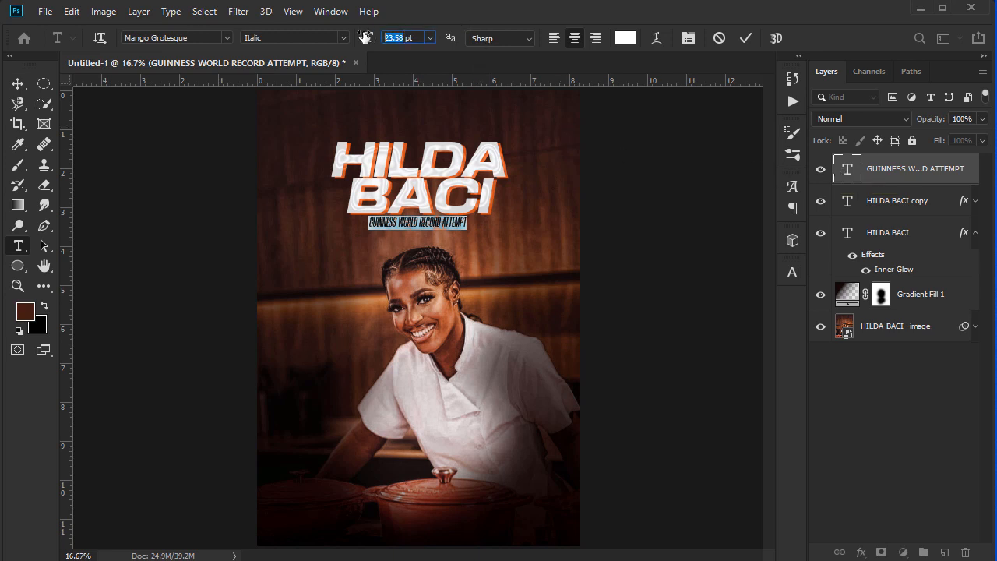
pyautogui.write('31')
pyautogui.press('Return')
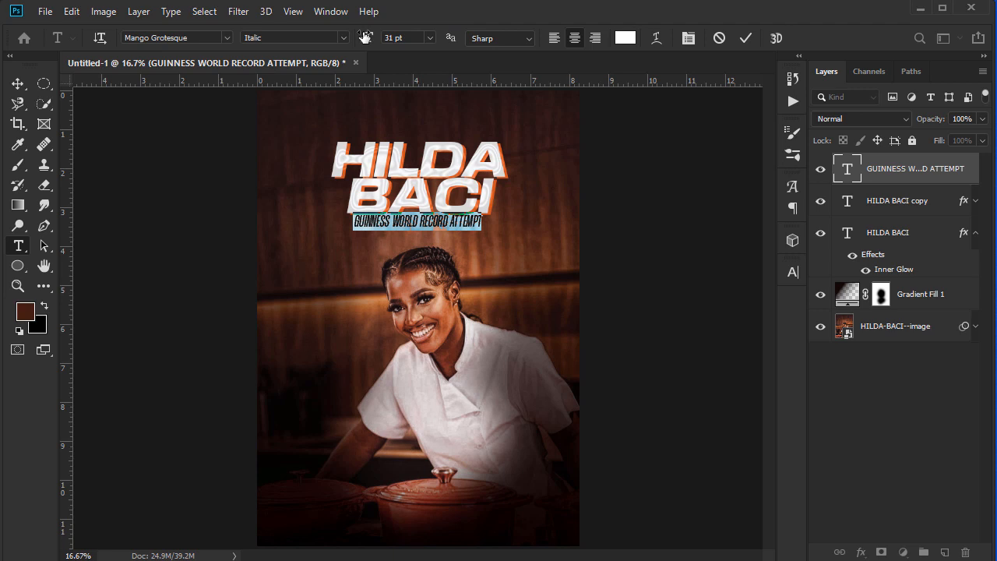
pyautogui.click(19, 84)
pyautogui.hotkey('shift', 'Down')
pyautogui.hotkey('shift', 'Down')
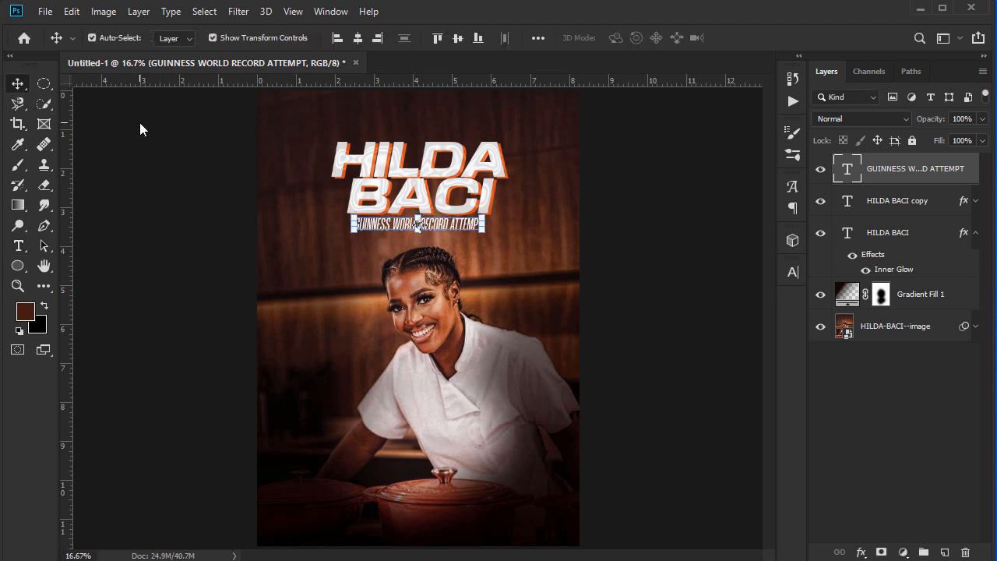
# - Set the GUINNESS WORLD RECORD ATTEMPT line's font size to 31.74 pt
pyautogui.doubleClick(467, 225)
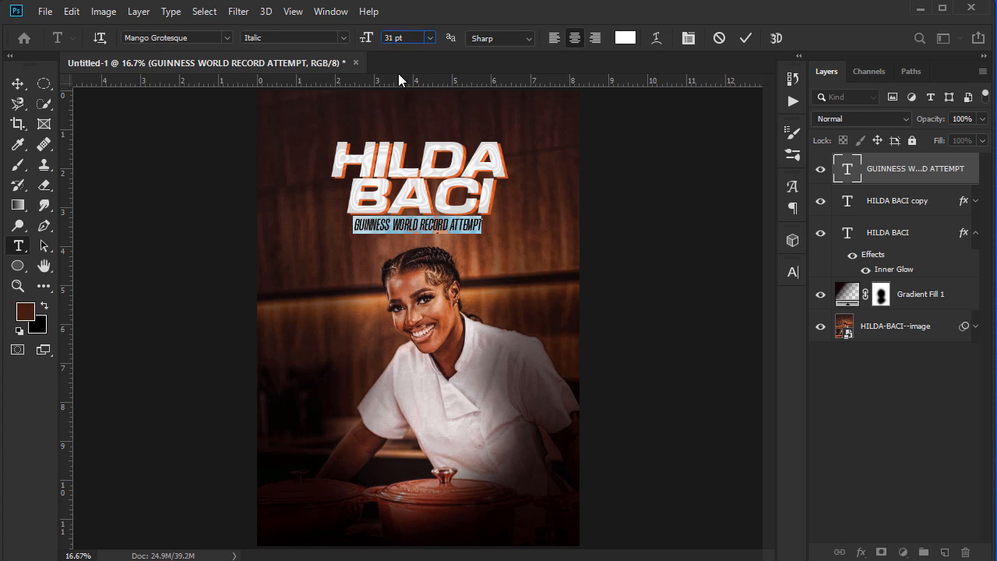
pyautogui.write('.74')
pyautogui.press('Return')
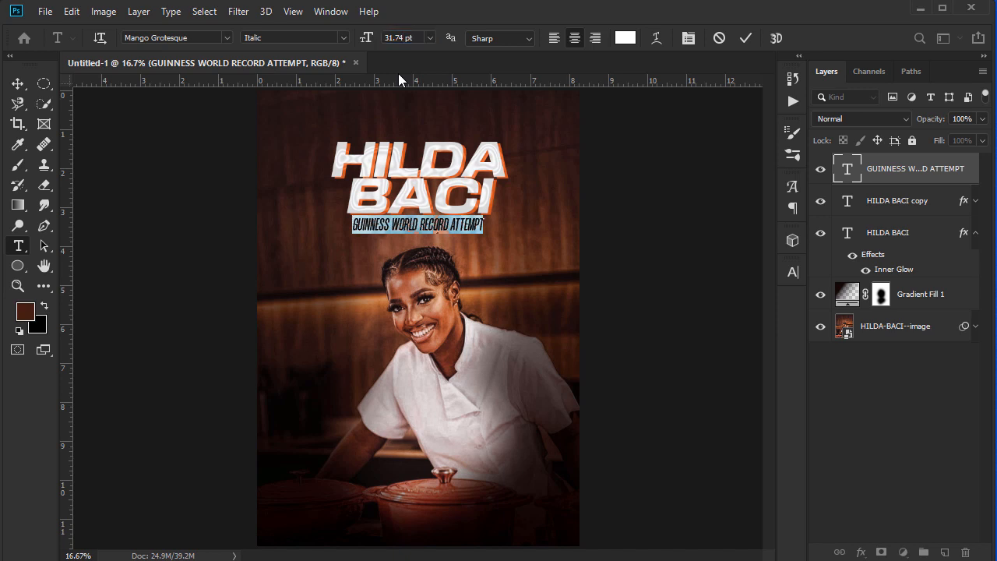
pyautogui.click(17, 83)
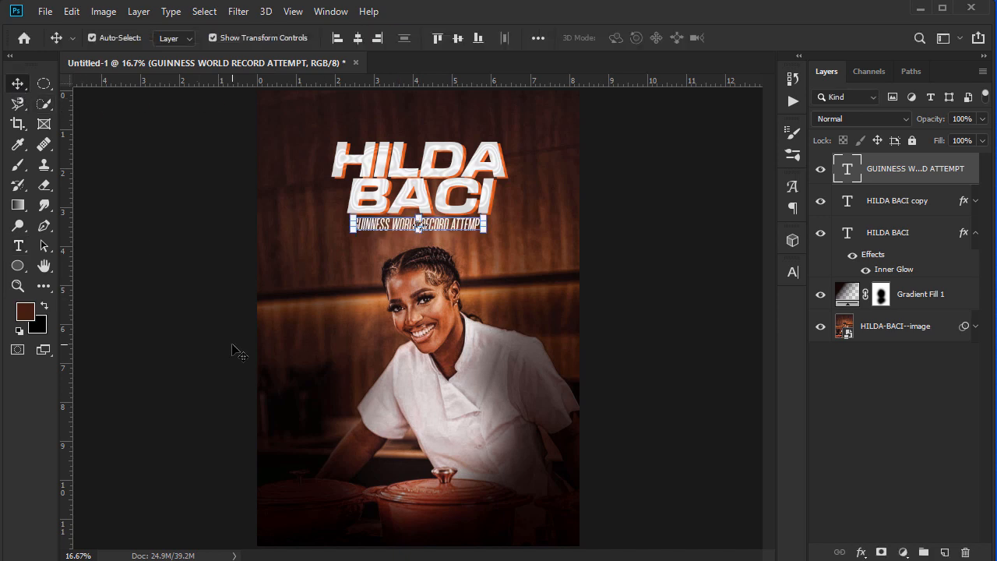
pyautogui.click(465, 232)
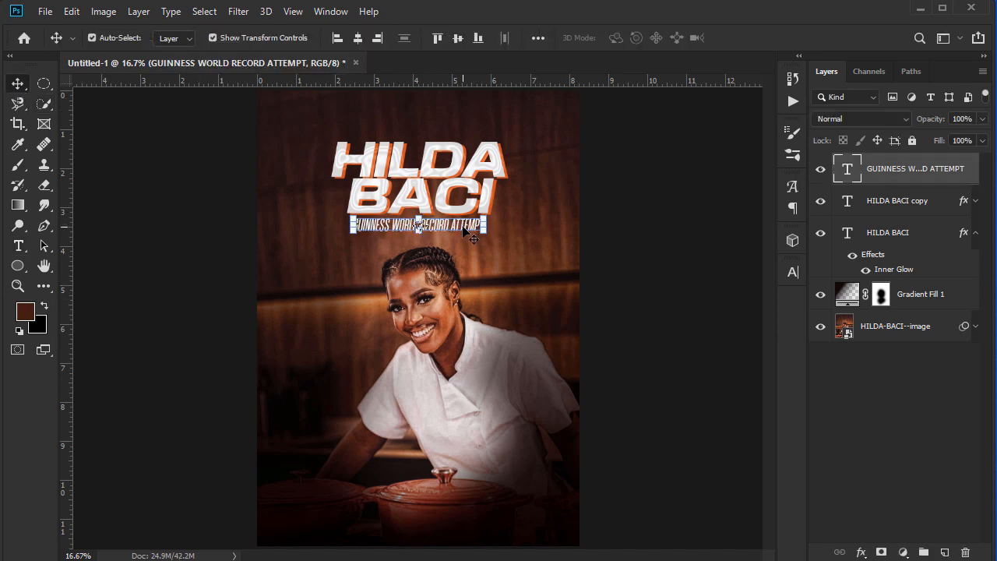
# - Duplicate the GUINNESS WORLD RECORD ATTEMPT layer and place the copy immediately to the right of the original
pyautogui.doubleClick(470, 227)
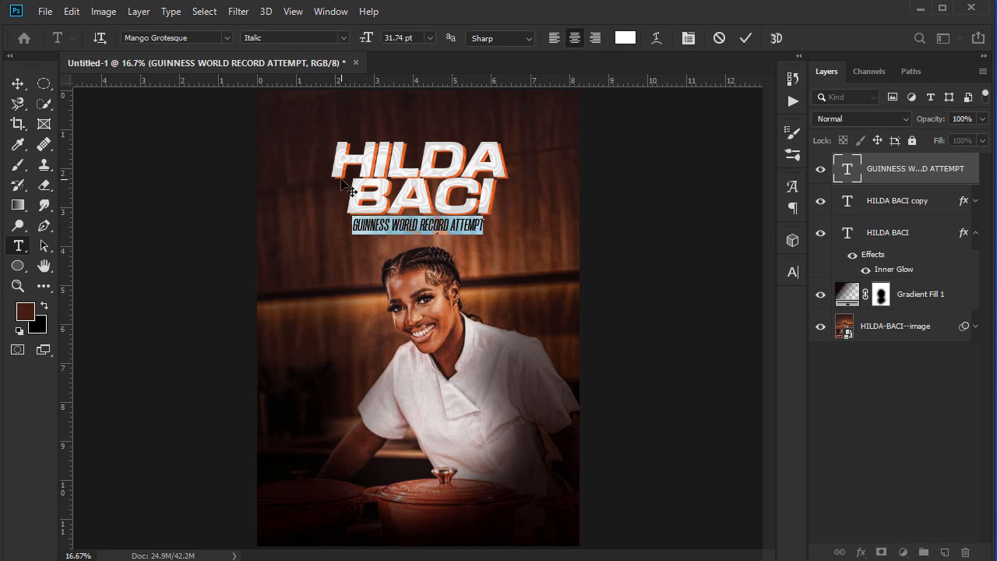
pyautogui.hotkey('ctrl', 'Return')
pyautogui.press('v')
pyautogui.hotkey('ctrl', 'j')
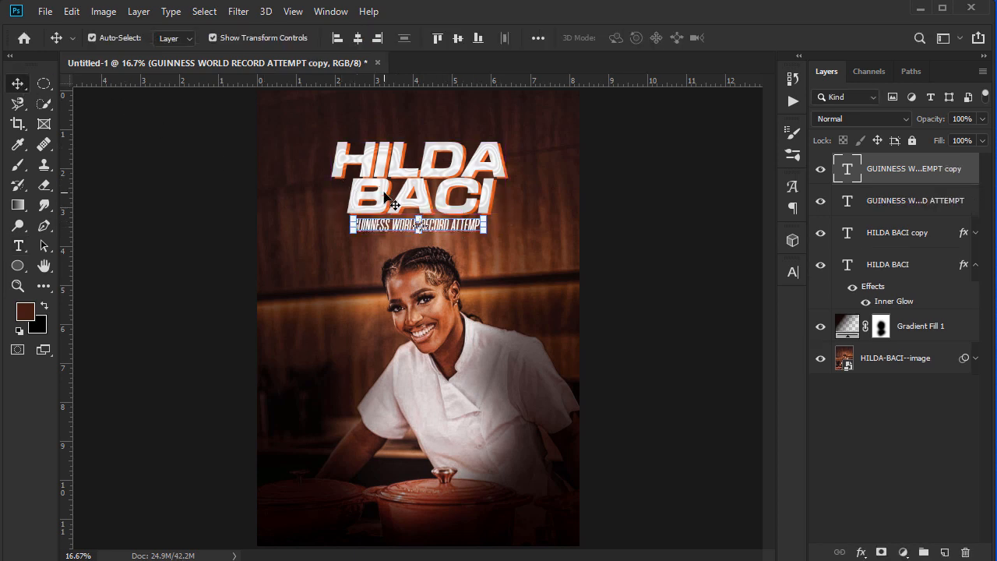
pyautogui.moveTo(465, 230); pyautogui.dragTo(599, 230)
pyautogui.hotkey('ctrl', 't')
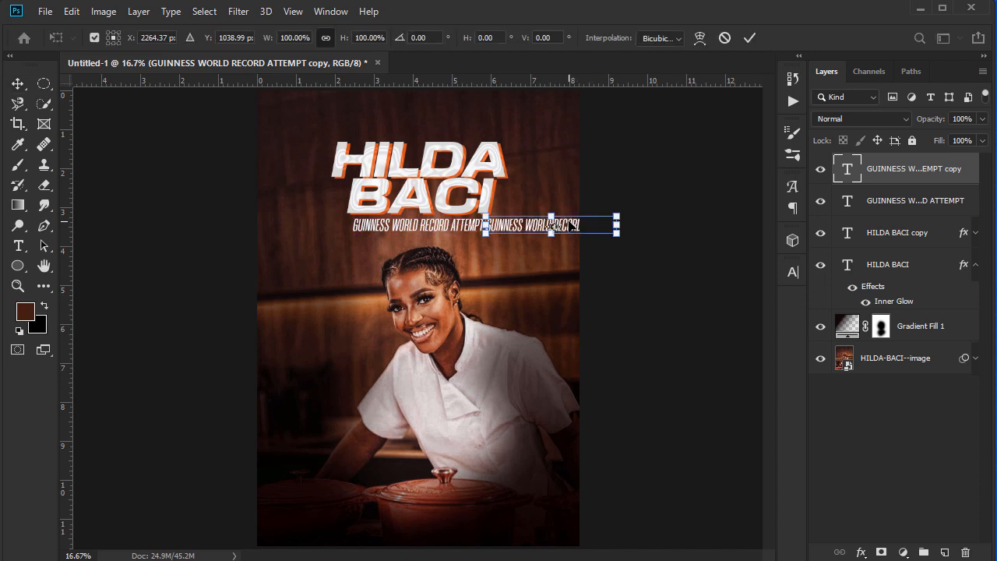
pyautogui.press('Return')
# - Replace the duplicated line's wording with a row of ten forward slashes
pyautogui.doubleClick(847, 169)
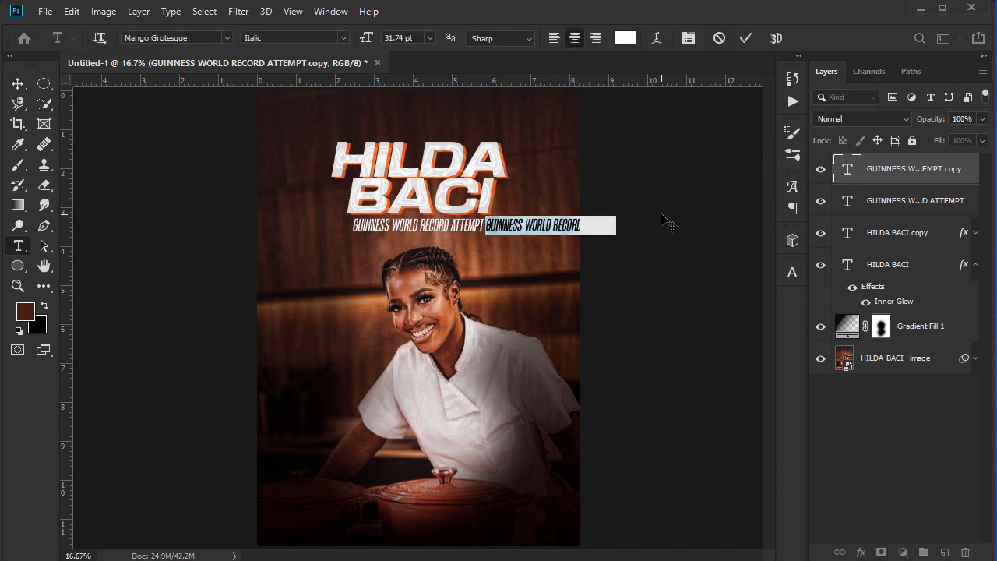
pyautogui.press('BackSpace')
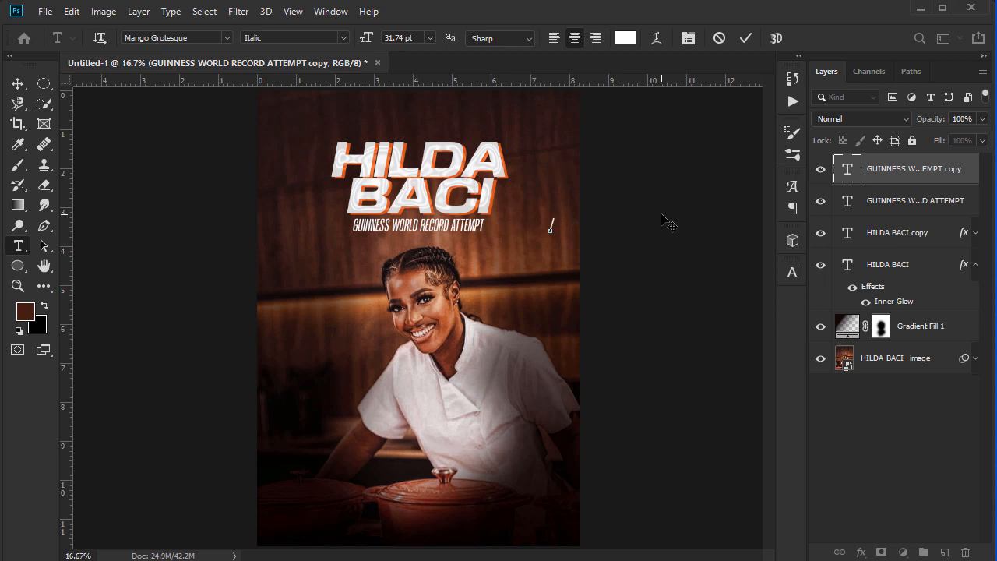
pyautogui.write('//////////')
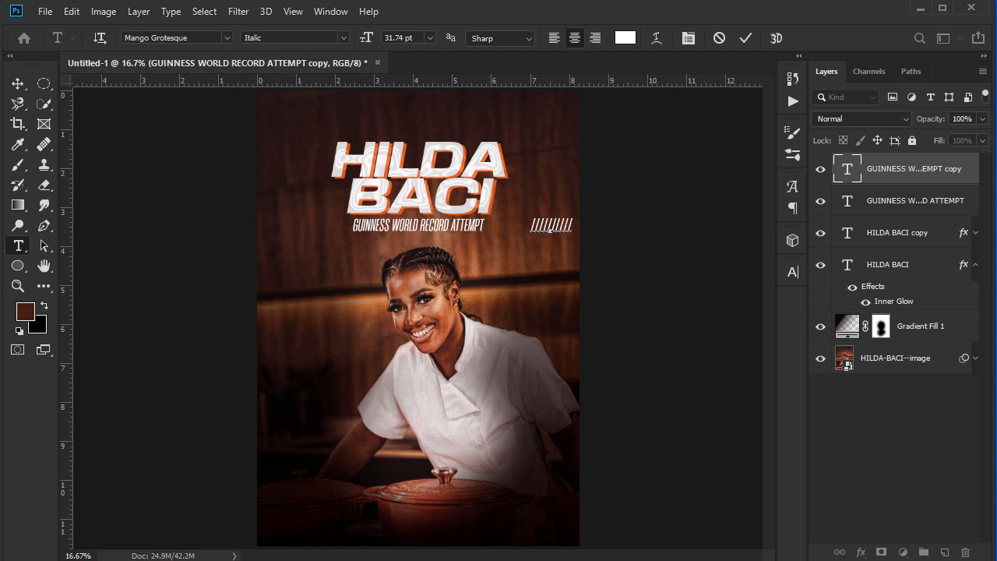
pyautogui.click(17, 84)
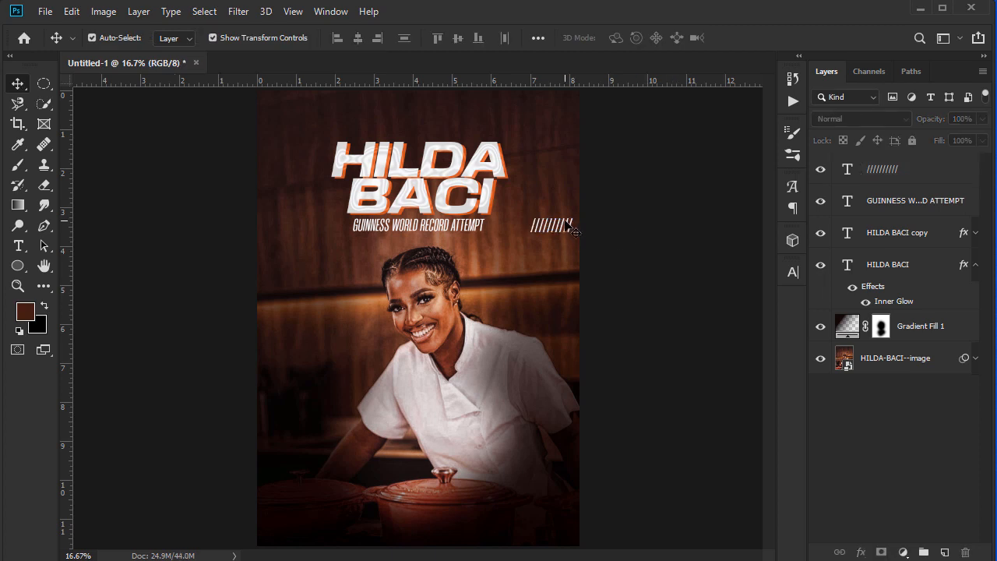
# - Move the row of ten slashes directly beside the right end of the GUINNESS WORLD RECORD ATTEMPT line and nudge it left
pyautogui.moveTo(575, 233); pyautogui.dragTo(529, 227)
pyautogui.hotkey('ctrl', 't')
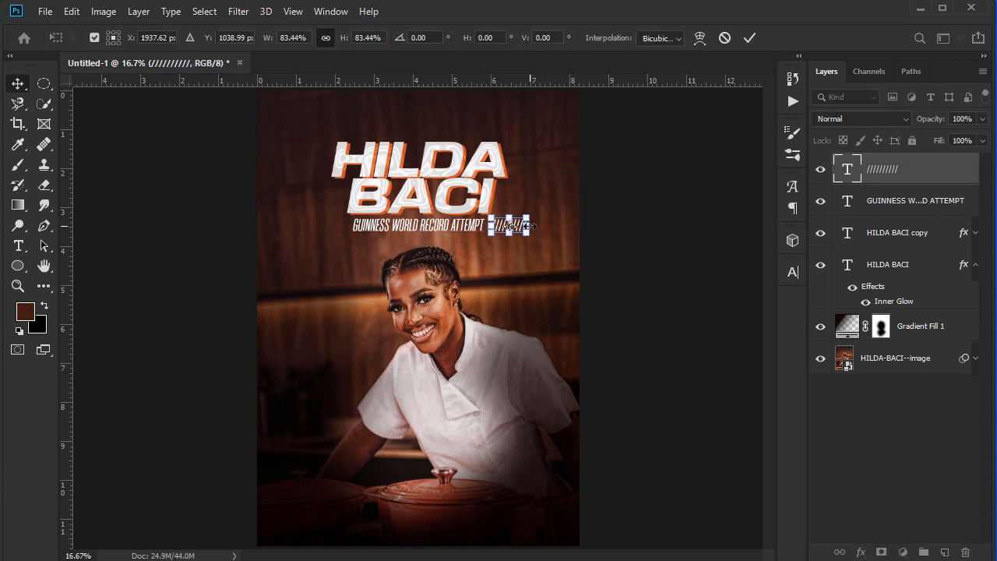
pyautogui.press('Return')
pyautogui.press('Left')
pyautogui.press('Left')
pyautogui.press('Left')
pyautogui.press('Left')
pyautogui.press('Left')
pyautogui.press('Left')
pyautogui.press('Left')
pyautogui.press('Left')
pyautogui.press('Left')
pyautogui.press('Left')
pyautogui.press('Left')
pyautogui.press('Left')
pyautogui.press('Left')
pyautogui.press('Left')
pyautogui.press('Left')
pyautogui.press('Left')
pyautogui.press('Left')
pyautogui.press('Left')
pyautogui.press('Left')
pyautogui.press('Left')
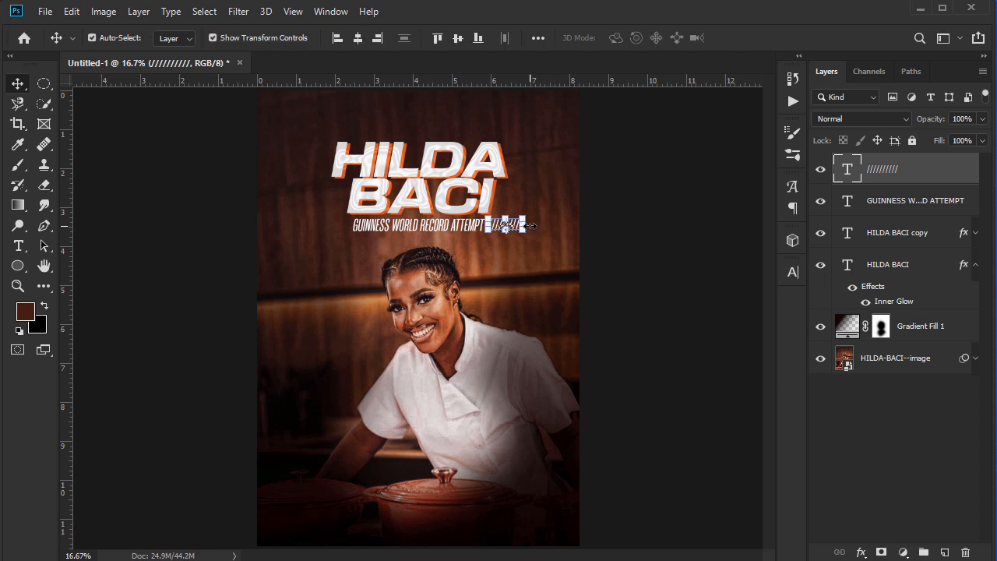
pyautogui.click(697, 254)
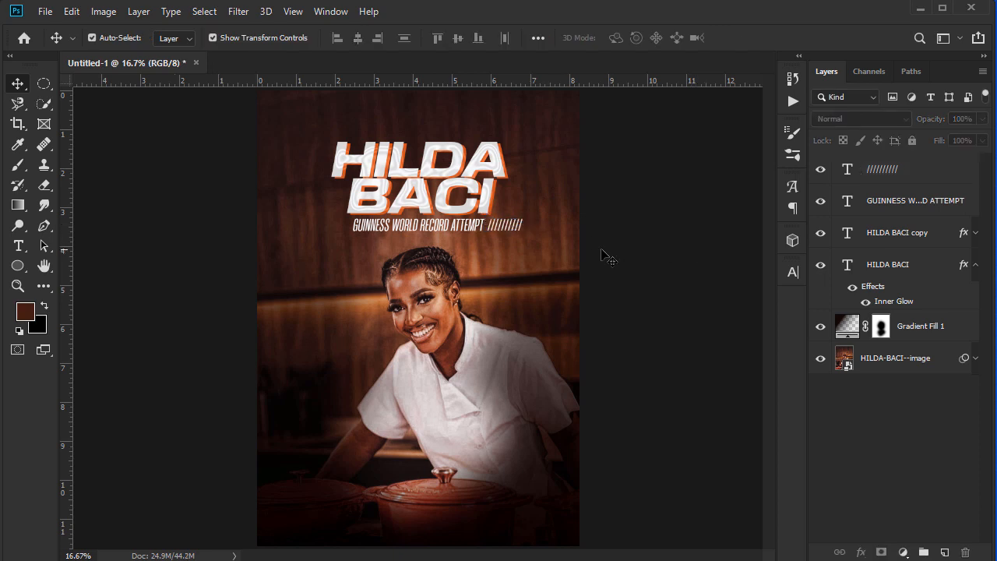
# - Look up the text colour code of the orange HILDA BACI shadow layer without changing it
pyautogui.click(513, 237)
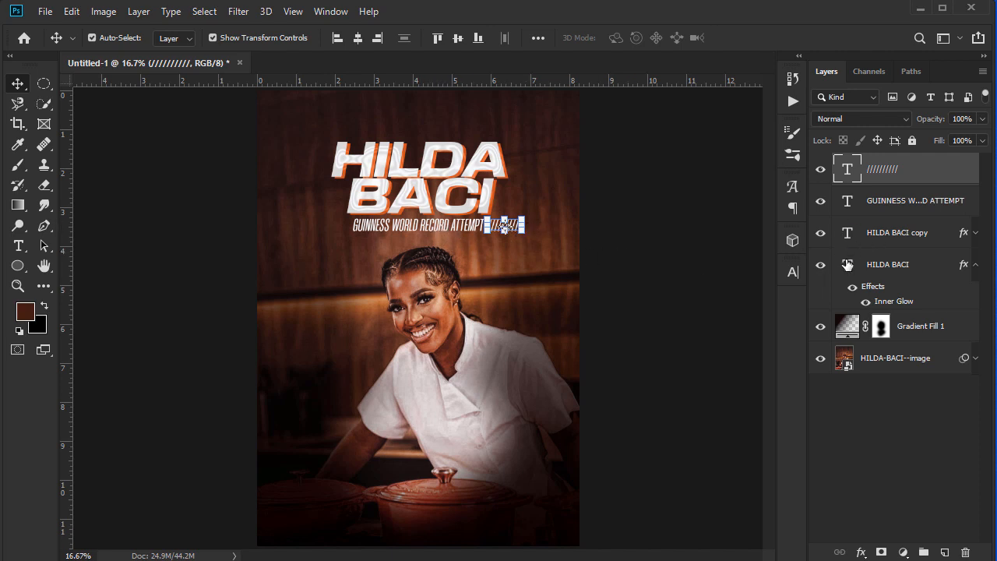
pyautogui.doubleClick(848, 265)
pyautogui.click(625, 38)
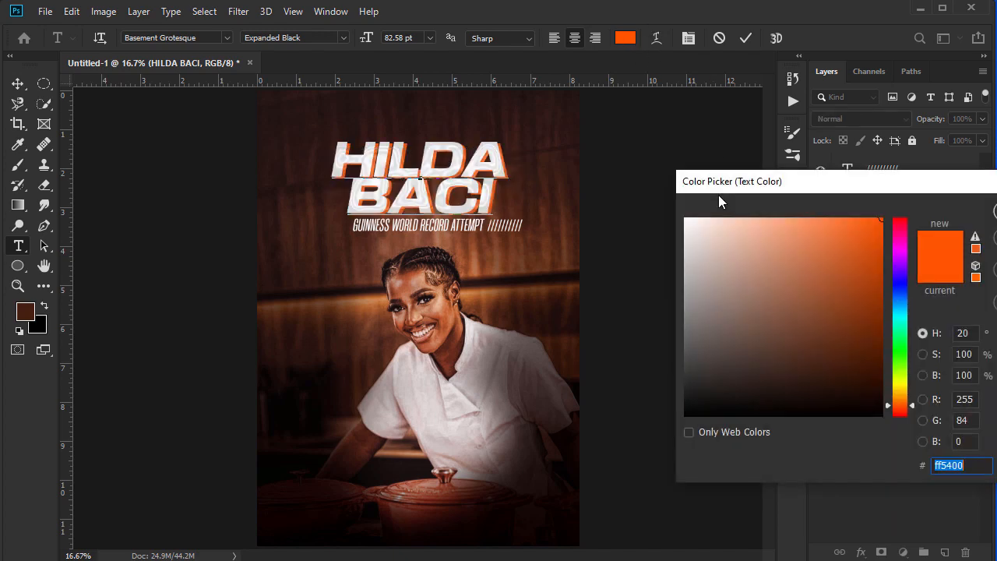
pyautogui.press('Return')
pyautogui.hotkey('ctrl', 'Return')
pyautogui.press('v')
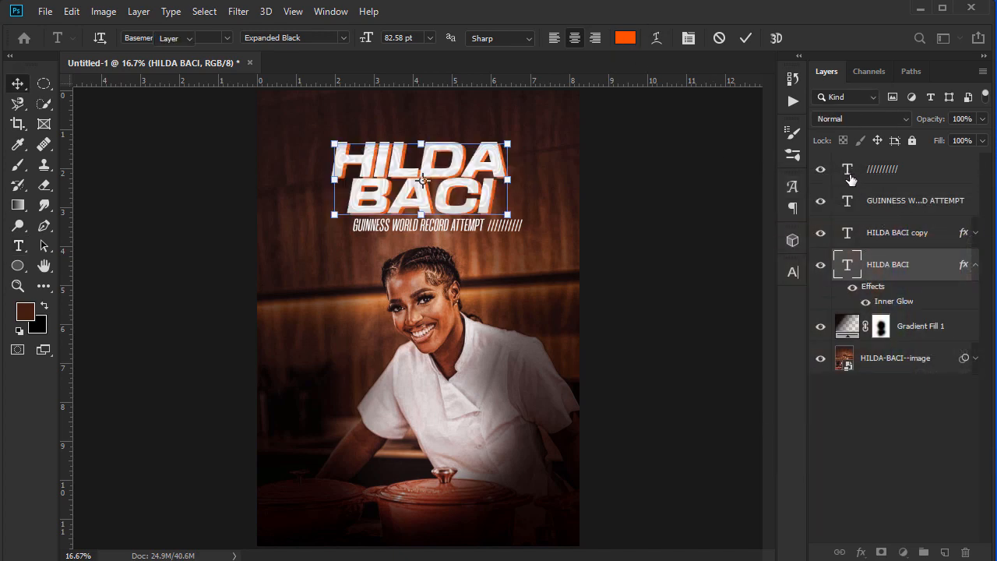
# - Set the slash row's text colour to orange ff5400
pyautogui.click(851, 180)
pyautogui.doubleClick(843, 162)
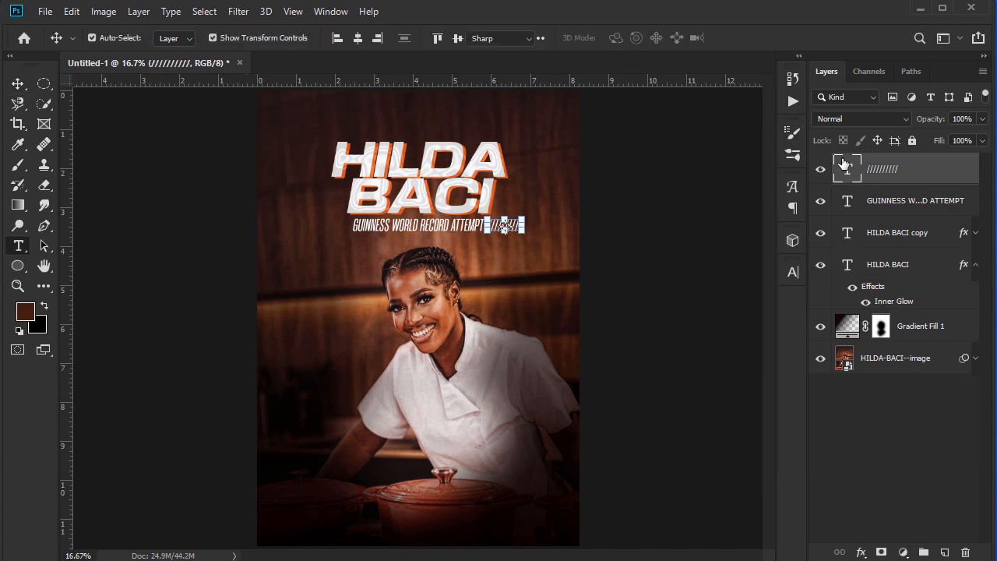
pyautogui.click(625, 38)
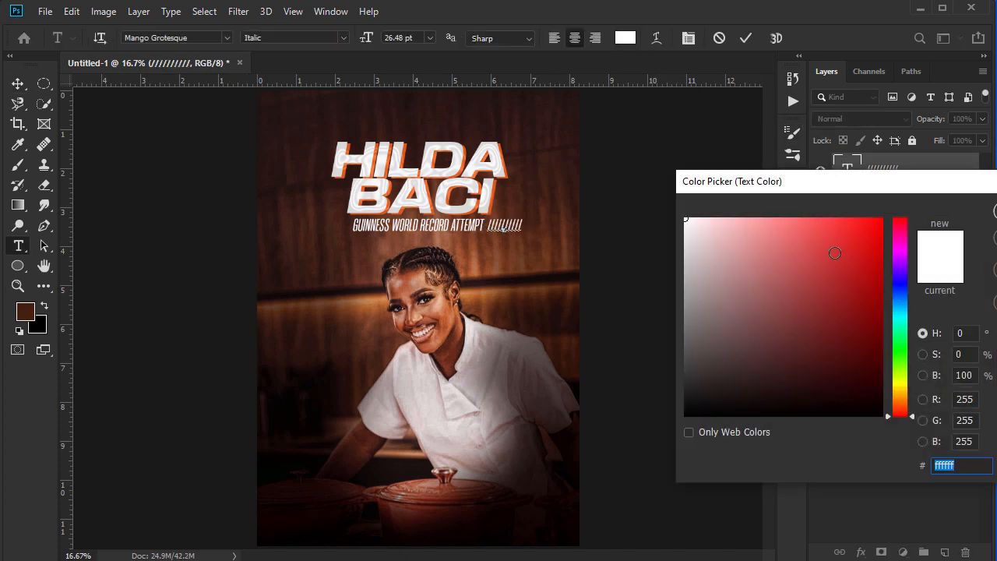
pyautogui.write('ff5400')
pyautogui.press('Return')
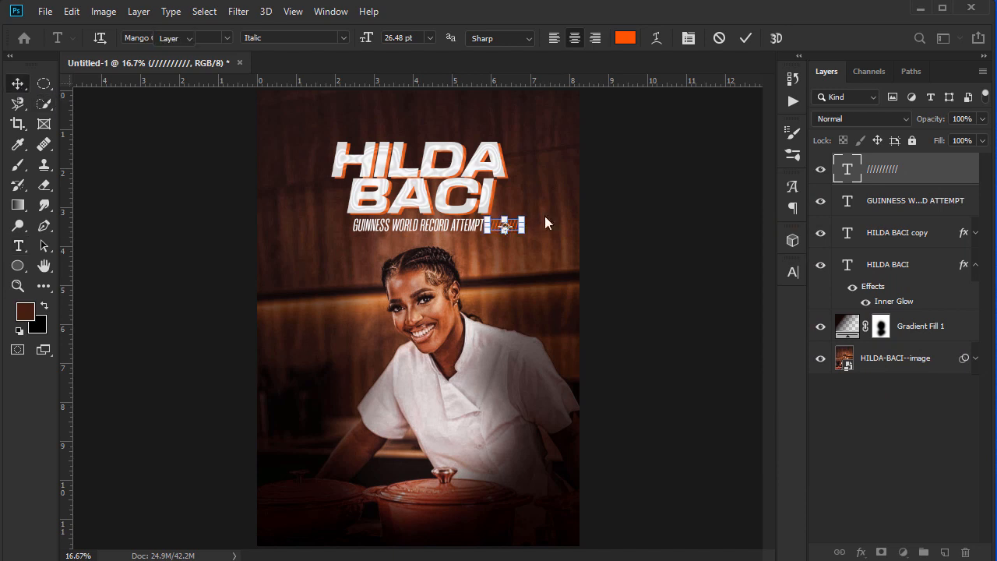
# - Duplicate the orange slash row and place the copy at the left end of the GUINNESS WORLD RECORD ATTEMPT line
pyautogui.click(17, 84)
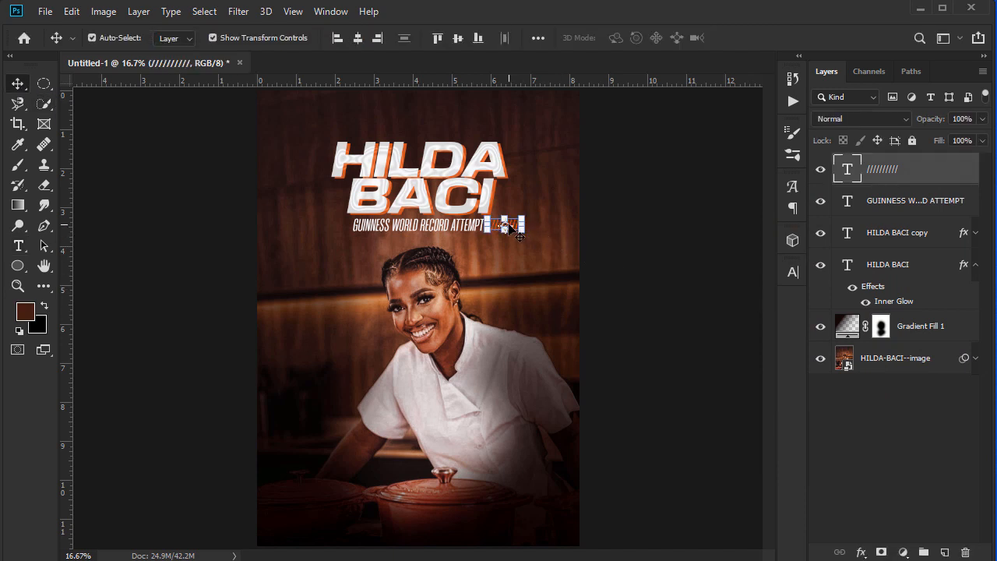
pyautogui.hotkey('ctrl', 'j')
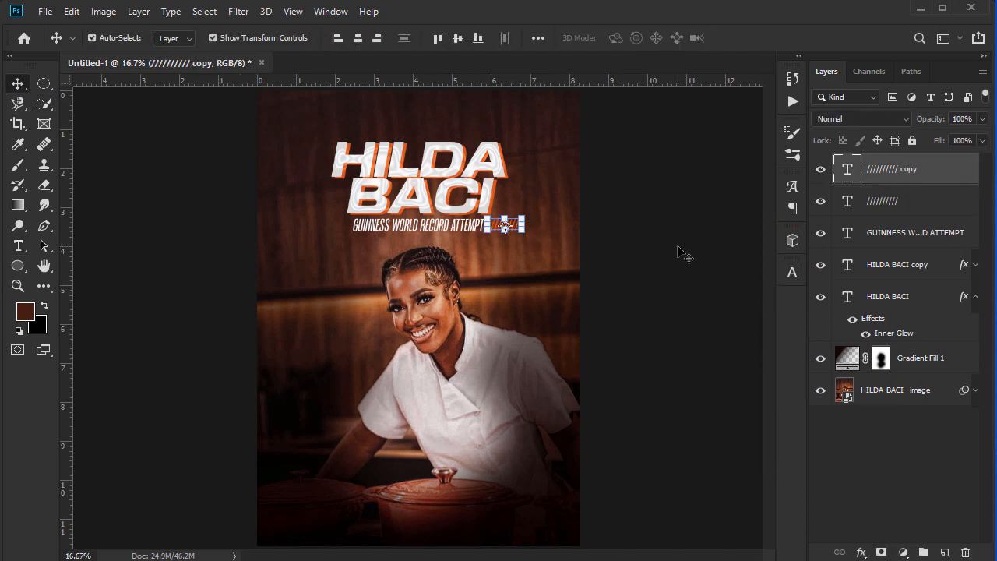
pyautogui.click(677, 247)
pyautogui.moveTo(521, 243); pyautogui.dragTo(341, 224)
pyautogui.click(657, 258)
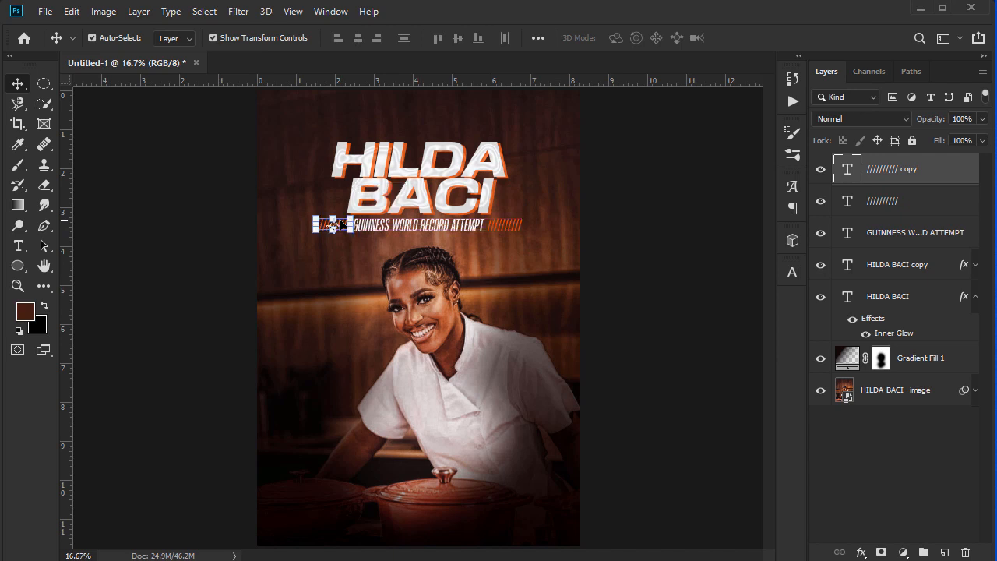
# - Try vertically centring the subtitle and both slash rows, undo it, and set the alignment reference to Selection
pyautogui.keyDown('shift'); pyautogui.click(897, 233); pyautogui.keyUp('shift')
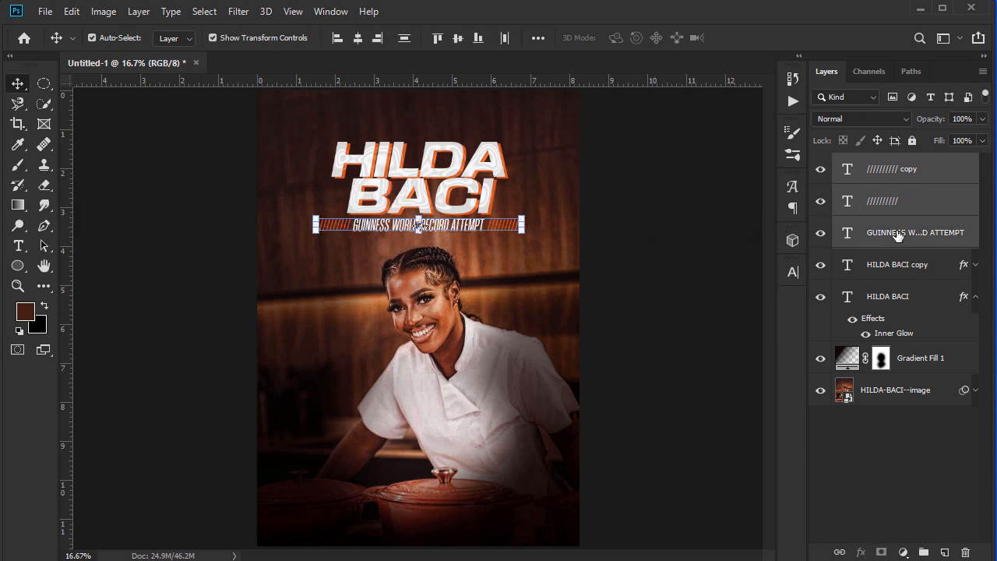
pyautogui.click(460, 37)
pyautogui.hotkey('ctrl', 'z')
pyautogui.click(538, 37)
pyautogui.click(593, 180)
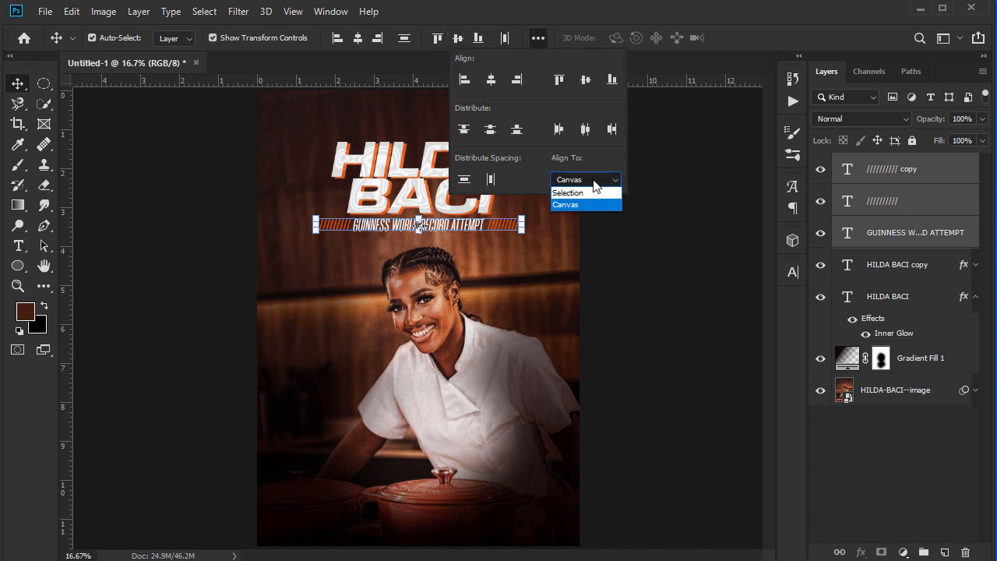
pyautogui.click(582, 193)
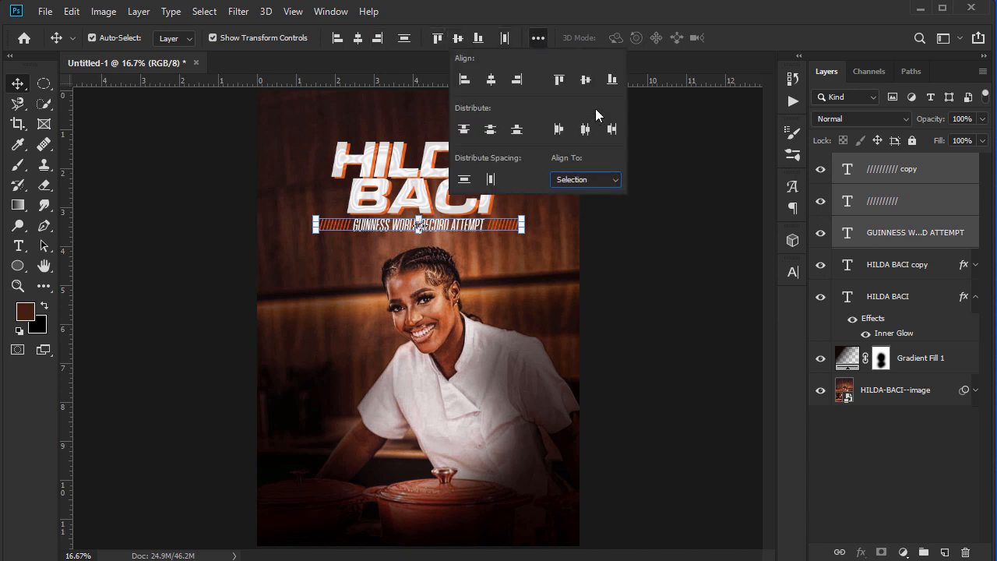
pyautogui.click(666, 303)
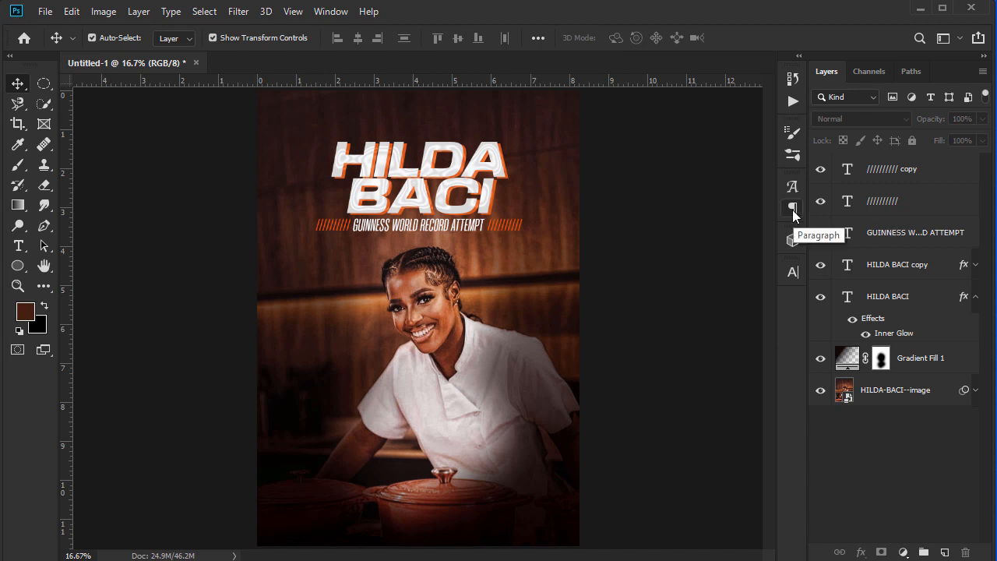
pyautogui.click(495, 173)
pyautogui.keyDown('shift'); pyautogui.click(872, 293); pyautogui.keyUp('shift')
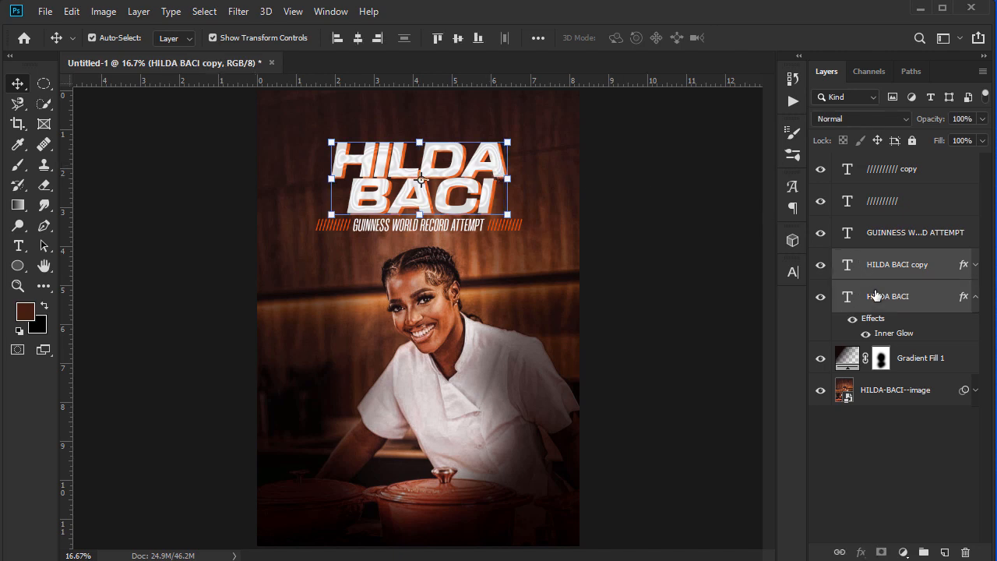
pyautogui.click(675, 239)
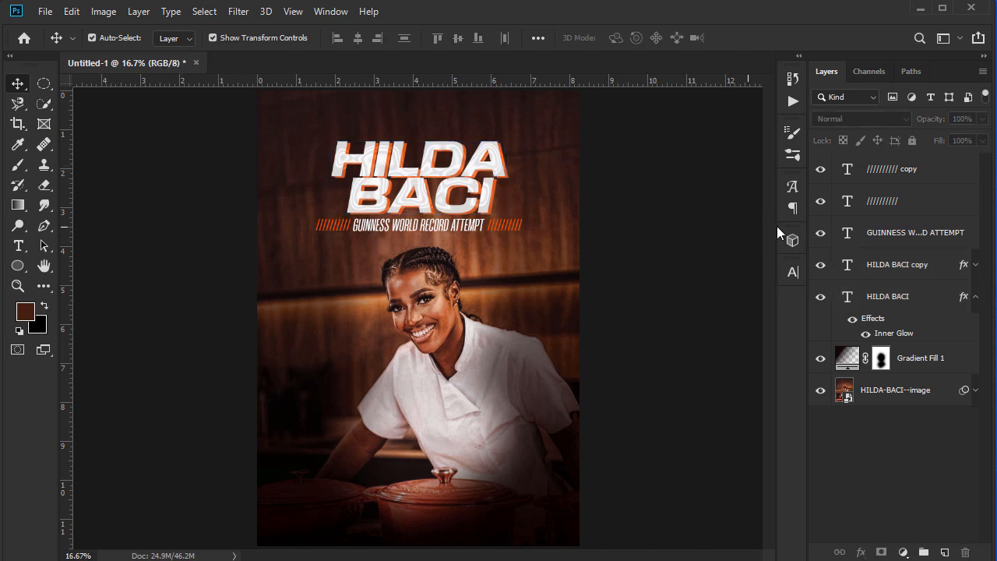
# - Draw an open Pen frame shape around the title, about 1848 x 1135 px, extending above the canvas with short inward ends beside the subtitle
pyautogui.click(44, 225)
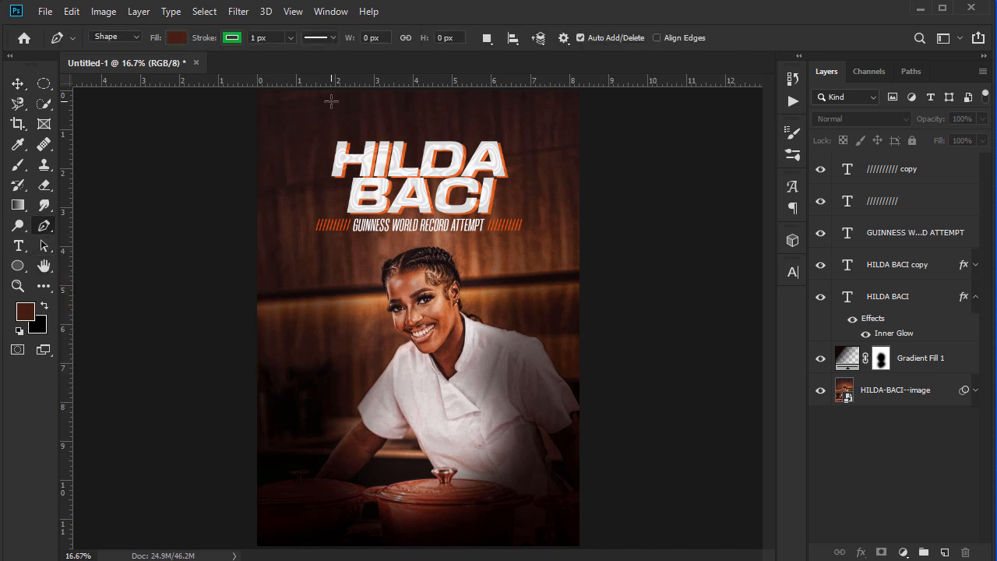
pyautogui.hotkey('ctrl', '-')
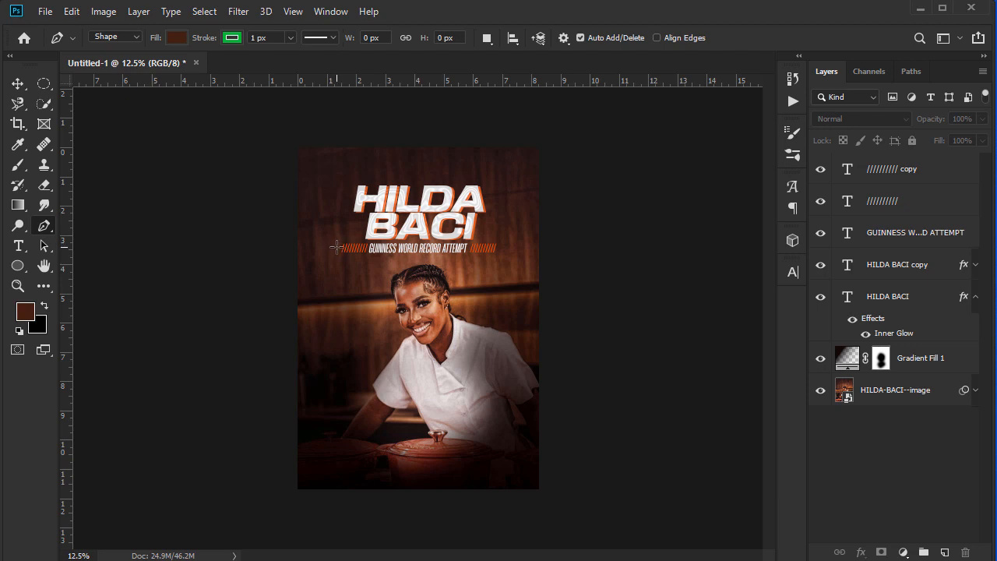
pyautogui.click(335, 247)
pyautogui.click(326, 247)
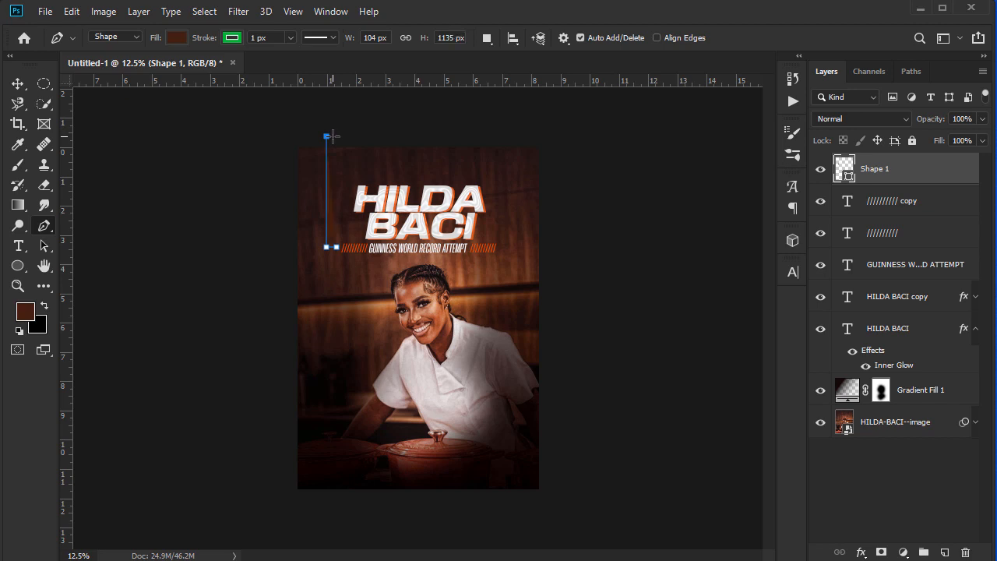
pyautogui.click(506, 137)
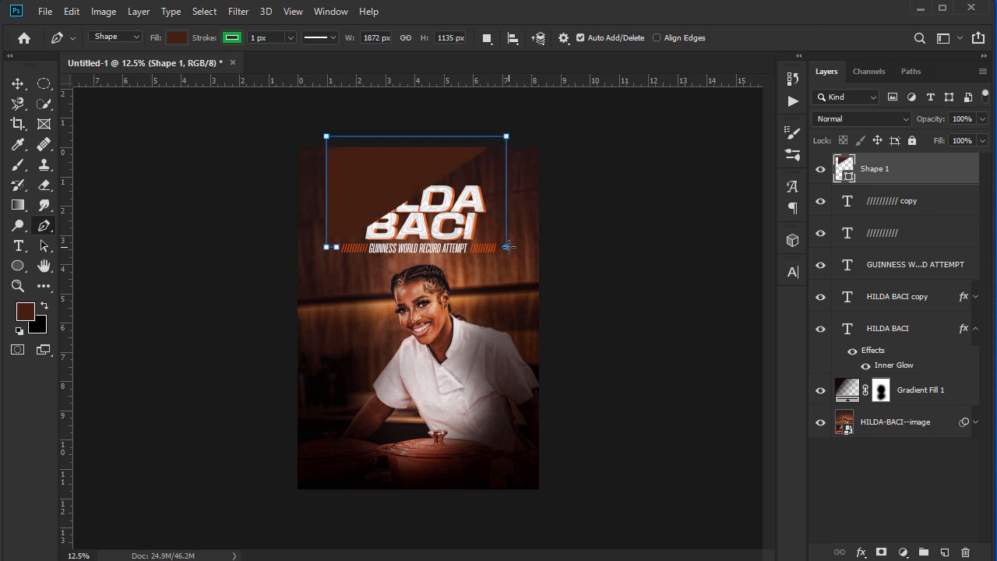
pyautogui.click(506, 247)
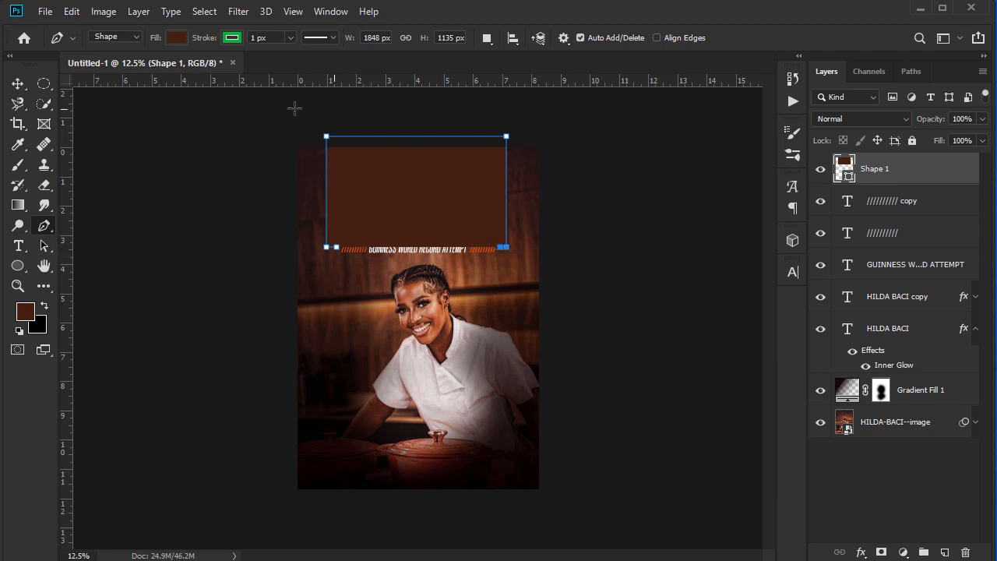
# - Set the frame shape's stroke to the recently used orange with a 12 px width
pyautogui.click(222, 39)
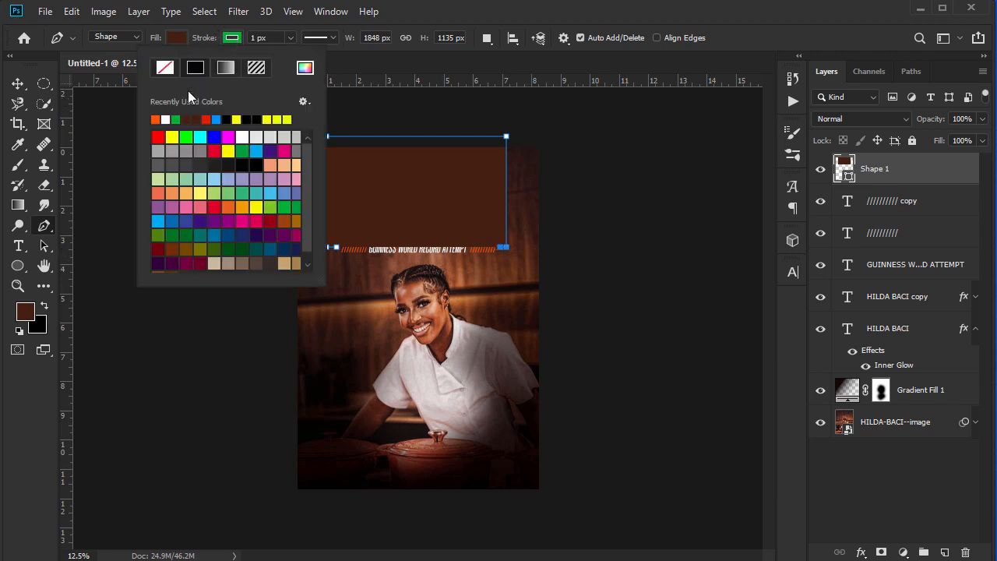
pyautogui.click(155, 119)
pyautogui.click(256, 38)
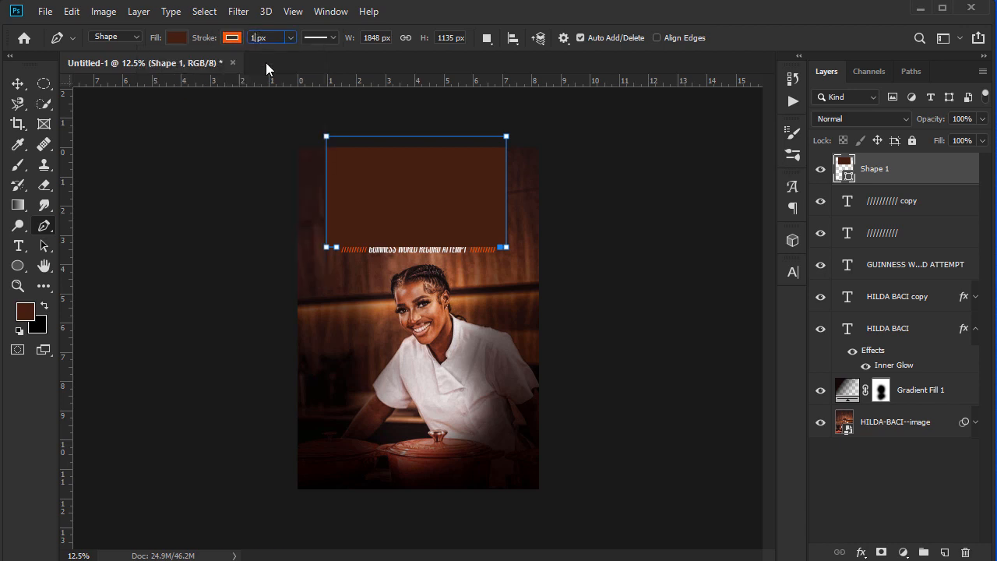
pyautogui.write('2')
pyautogui.press('Return')
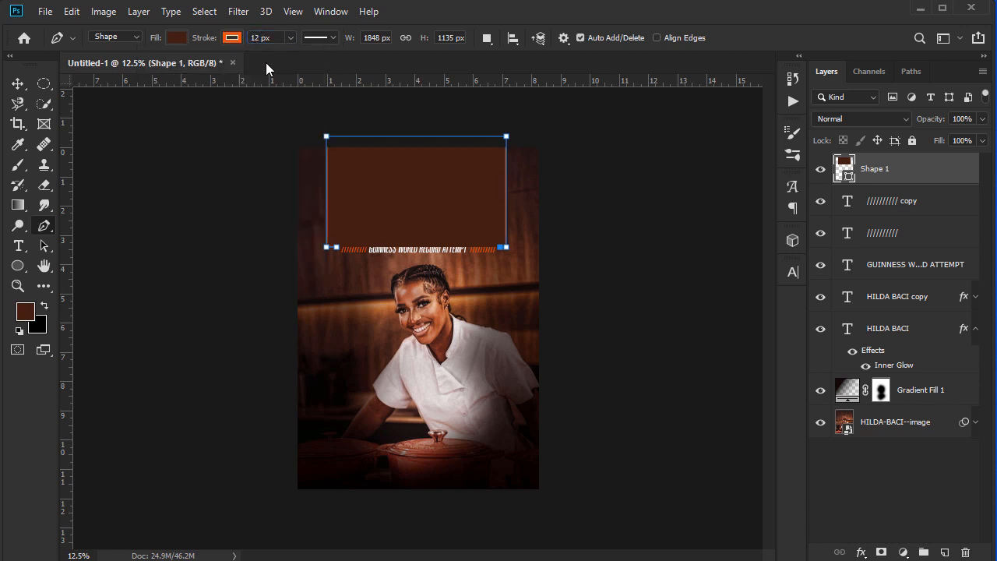
# - Remove the frame shape's fill so only its outline is drawn around the title
pyautogui.click(175, 40)
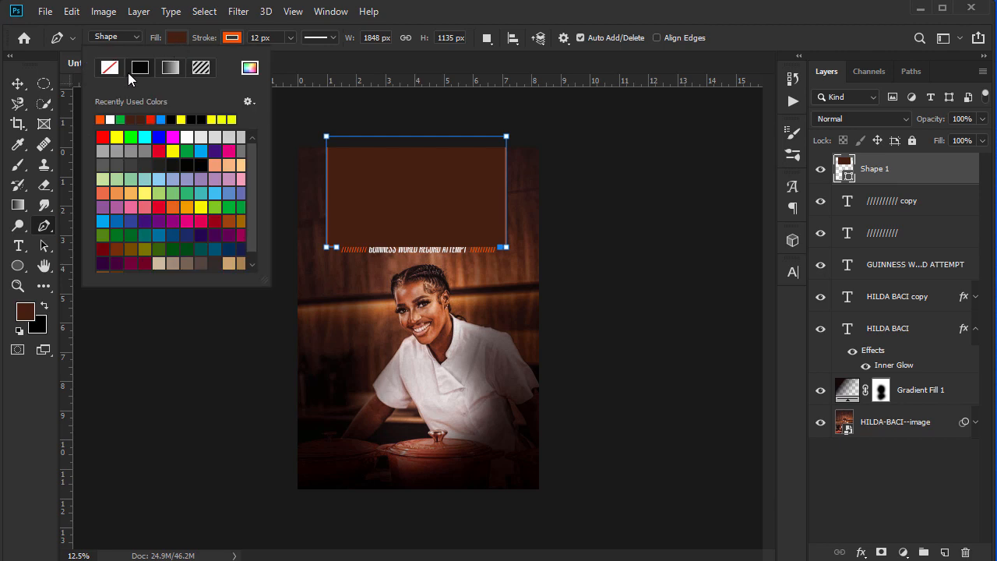
pyautogui.click(105, 68)
pyautogui.click(19, 84)
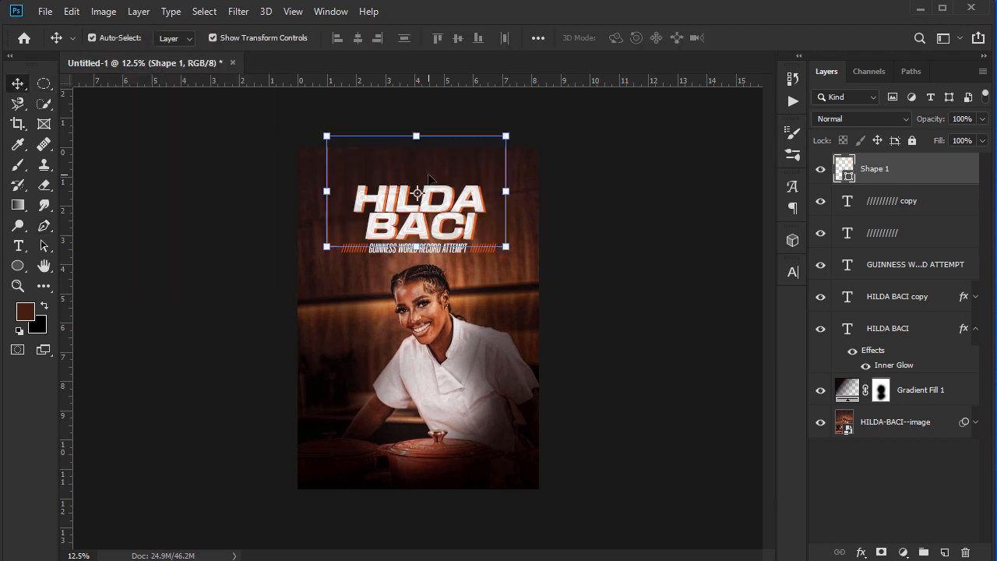
pyautogui.hotkey('ctrl', '+')
pyautogui.click(728, 276)
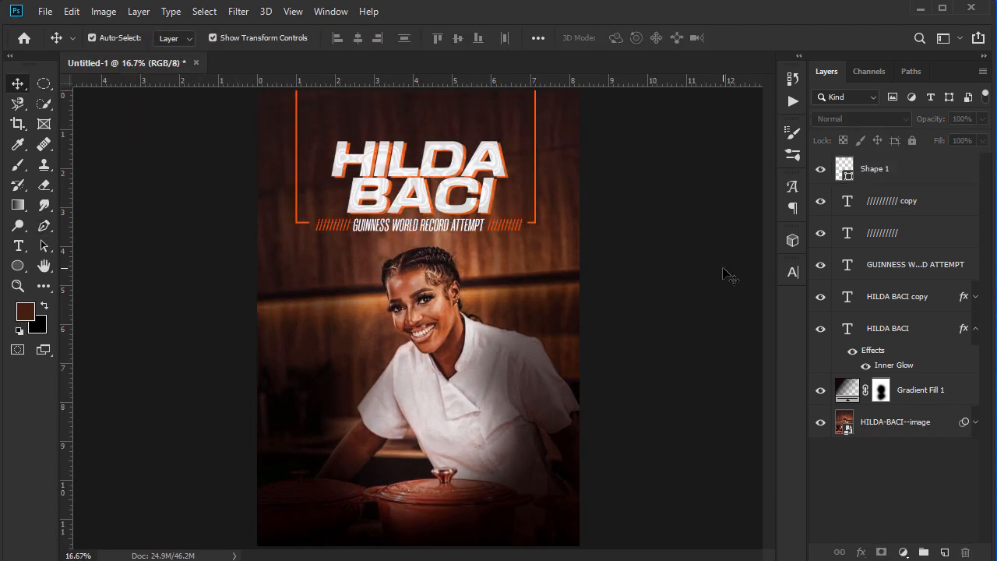
# - Select the anchor points on the frame's right side and shift them right to widen the shape to 1878 px
pyautogui.click(537, 215)
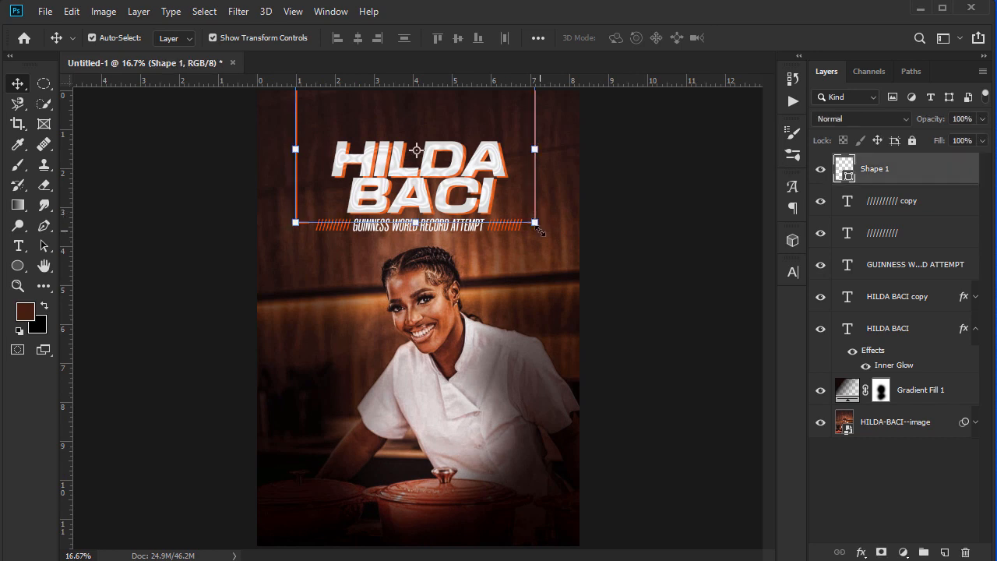
pyautogui.click(44, 247)
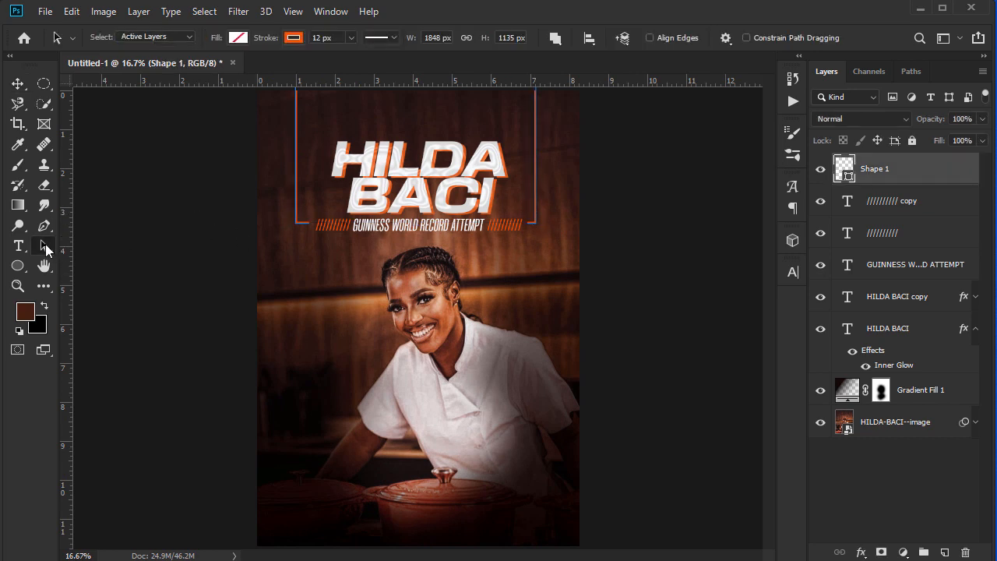
pyautogui.rightClick(44, 247)
pyautogui.click(106, 251)
pyautogui.click(306, 223)
pyautogui.rightClick(45, 247)
pyautogui.click(102, 260)
pyautogui.hotkey('ctrl', '-')
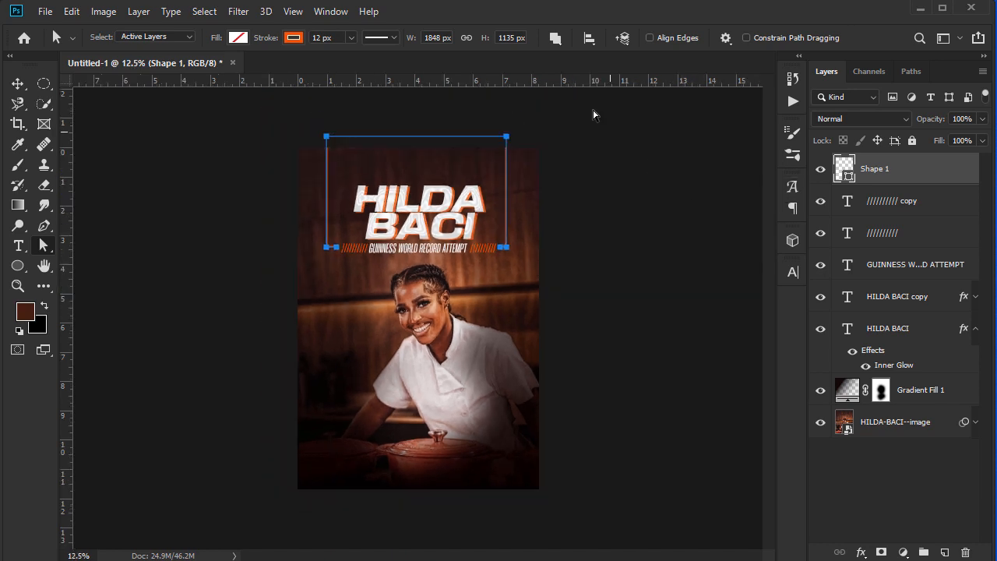
pyautogui.moveTo(564, 123); pyautogui.dragTo(506, 260)
pyautogui.hotkey('shift', 'Right')
pyautogui.hotkey('shift', 'Right')
pyautogui.hotkey('shift', 'Right')
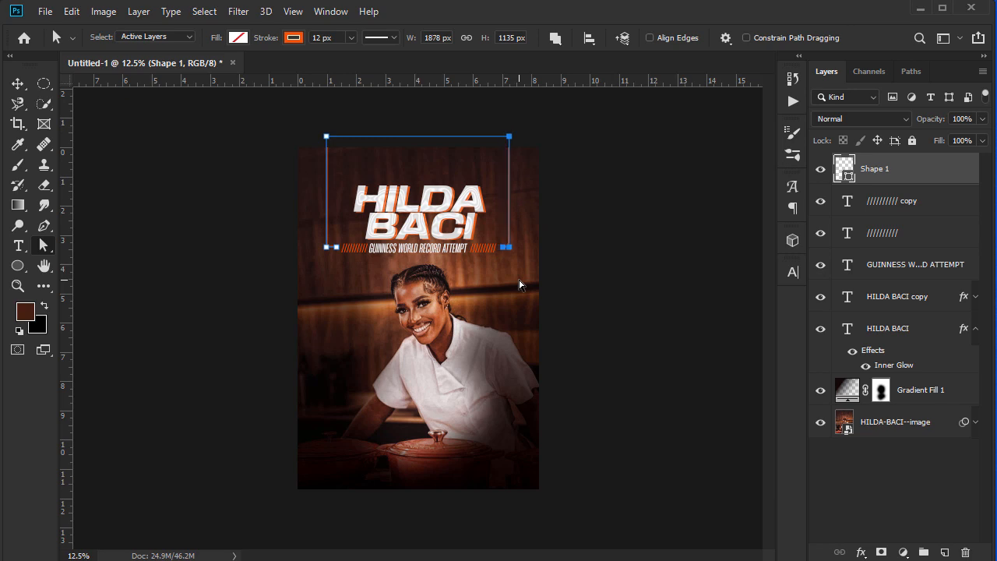
# - Select the end anchor of the frame's right inward end and nudge it left to lengthen that short line slightly
pyautogui.click(628, 251)
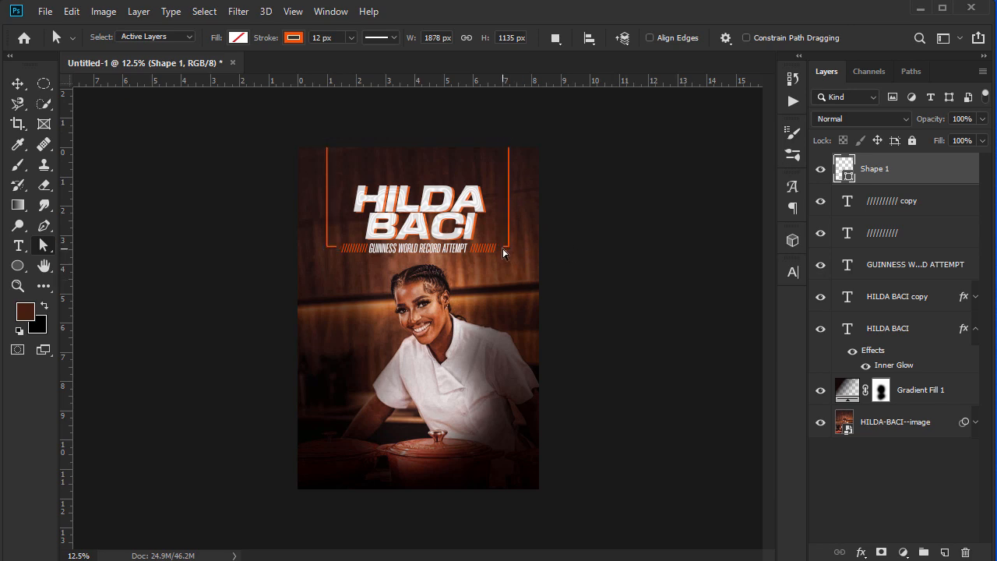
pyautogui.click(506, 249)
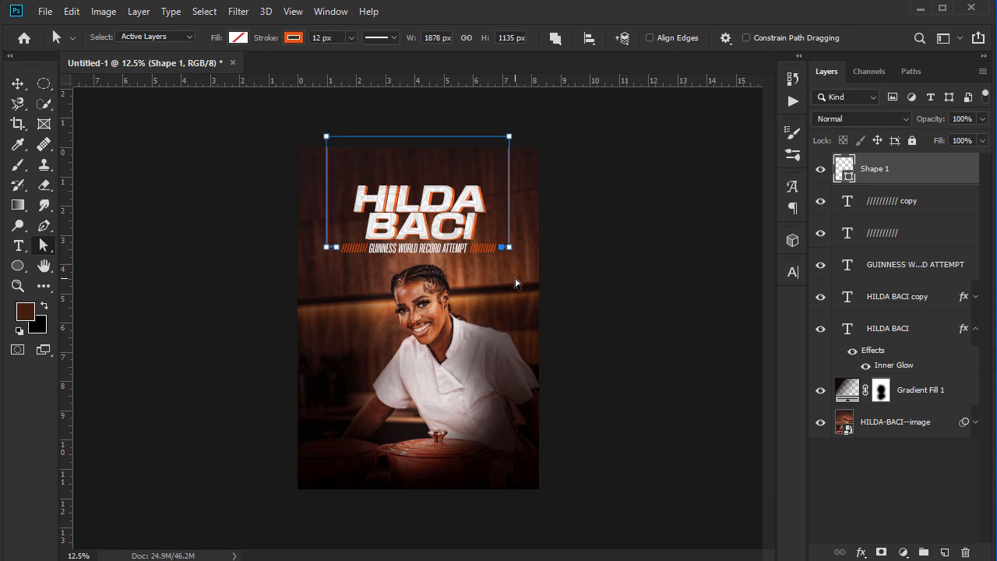
pyautogui.click(633, 262)
# - Shift the end anchor of the frame's left inward end slightly left so its length matches the right one
pyautogui.hotkey('ctrl', '+')
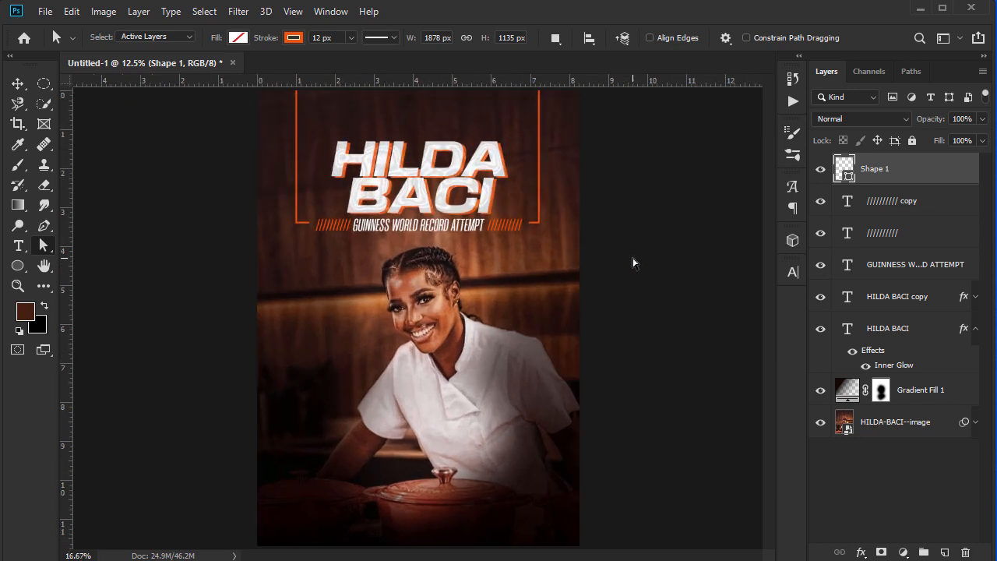
pyautogui.hotkey('ctrl', '+')
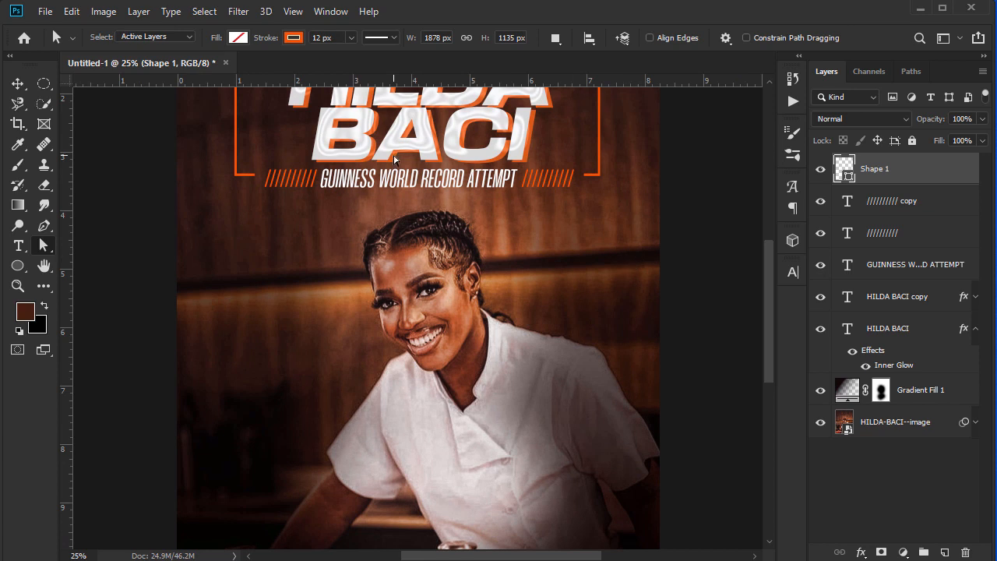
pyautogui.click(237, 170)
pyautogui.click(254, 176)
pyautogui.click(18, 84)
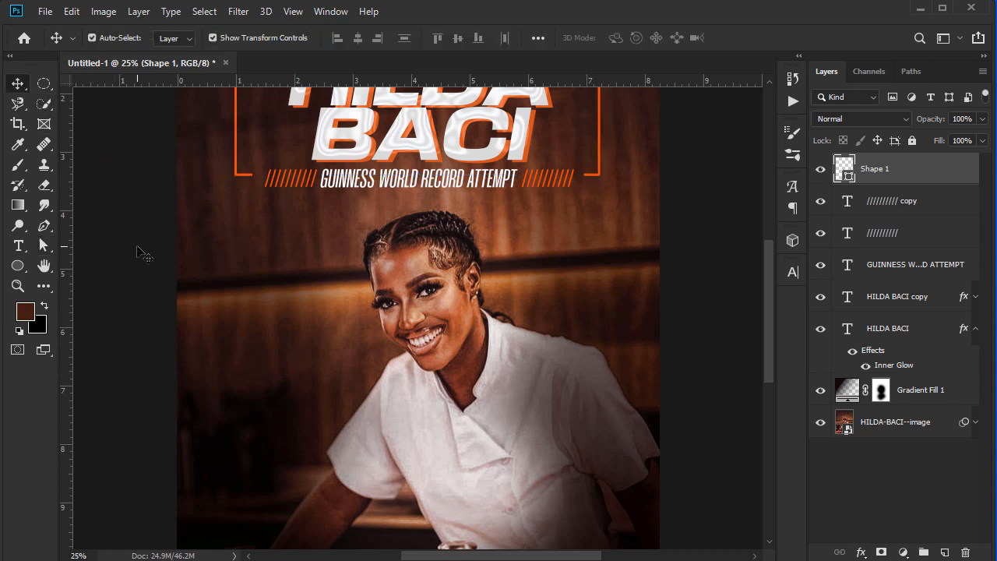
pyautogui.click(138, 252)
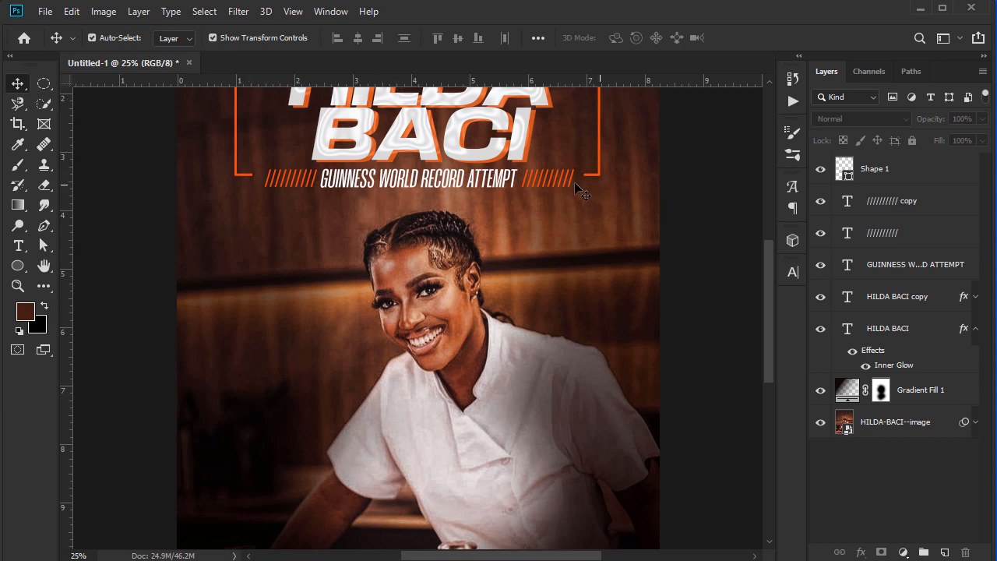
# - Select the GUINNESS WORLD RECORD ATTEMPT subtitle with both slash texts and nudge them down slightly together
pyautogui.click(476, 183)
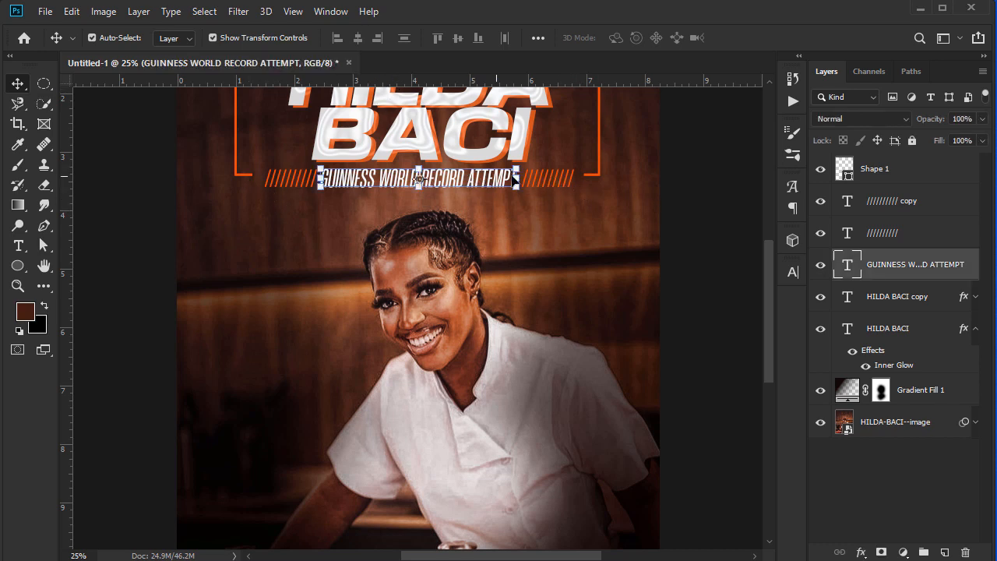
pyautogui.keyDown('shift'); pyautogui.click(549, 181); pyautogui.keyUp('shift')
pyautogui.keyDown('shift'); pyautogui.click(304, 190); pyautogui.keyUp('shift')
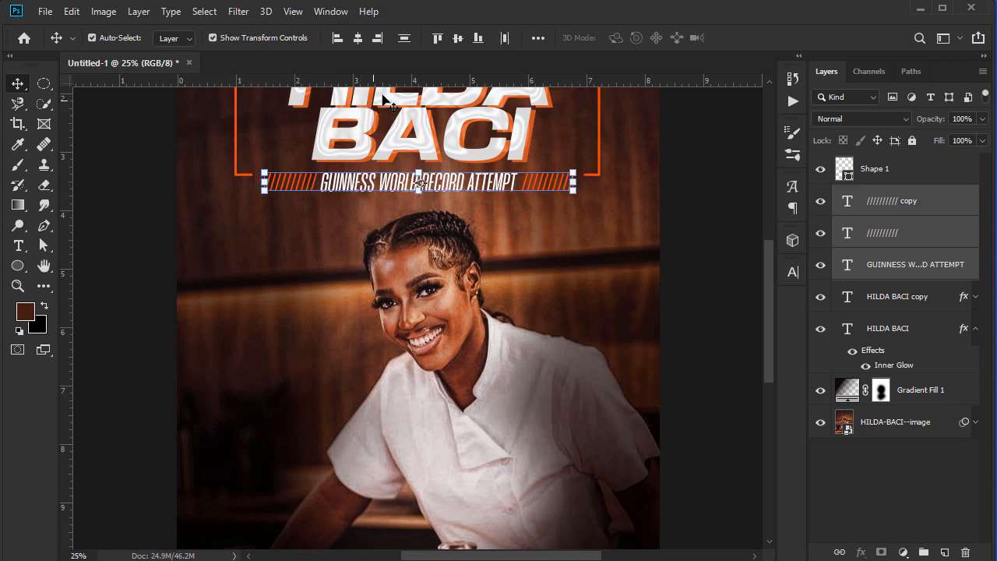
# - Place a horizontal guide through the subtitle's middle and lower the frame's left and right end anchors onto it, making the frame 1173 px high
pyautogui.moveTo(397, 77); pyautogui.dragTo(392, 181)
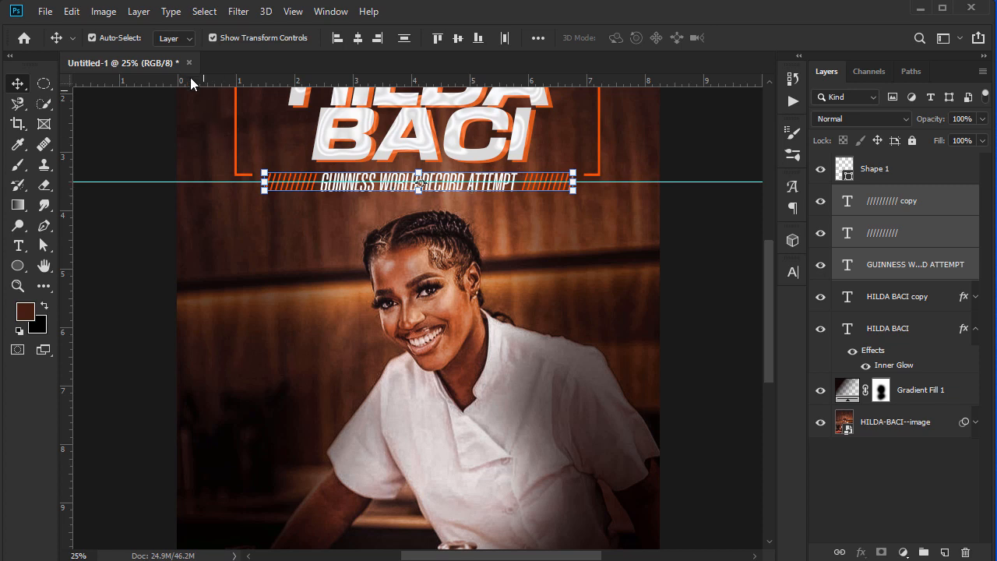
pyautogui.click(107, 148)
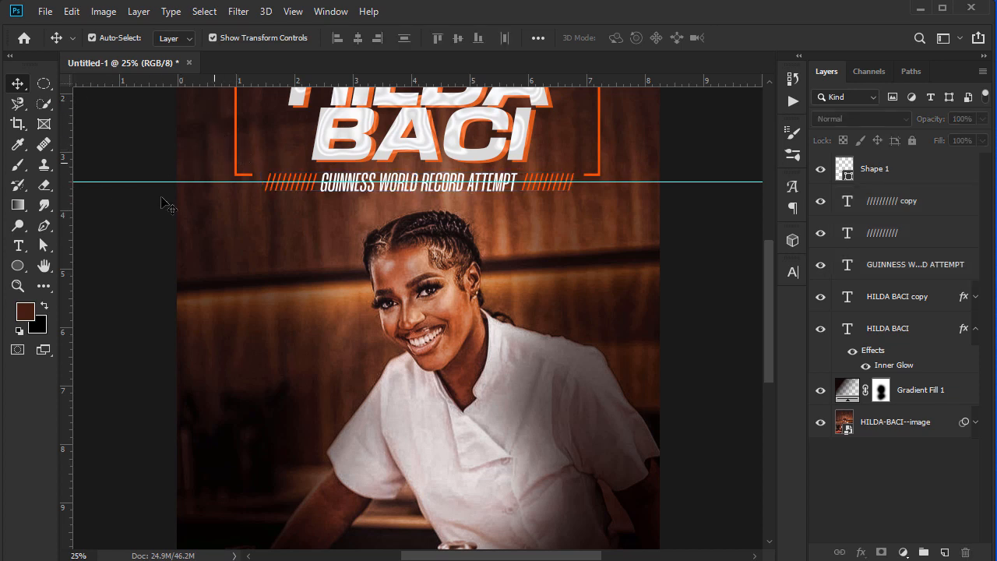
pyautogui.click(45, 246)
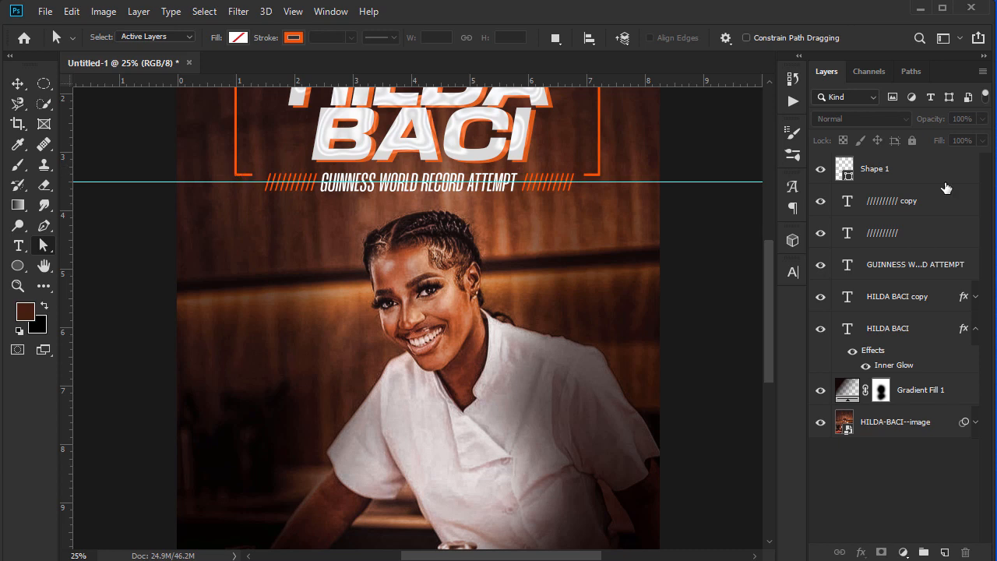
pyautogui.click(916, 176)
pyautogui.click(251, 178)
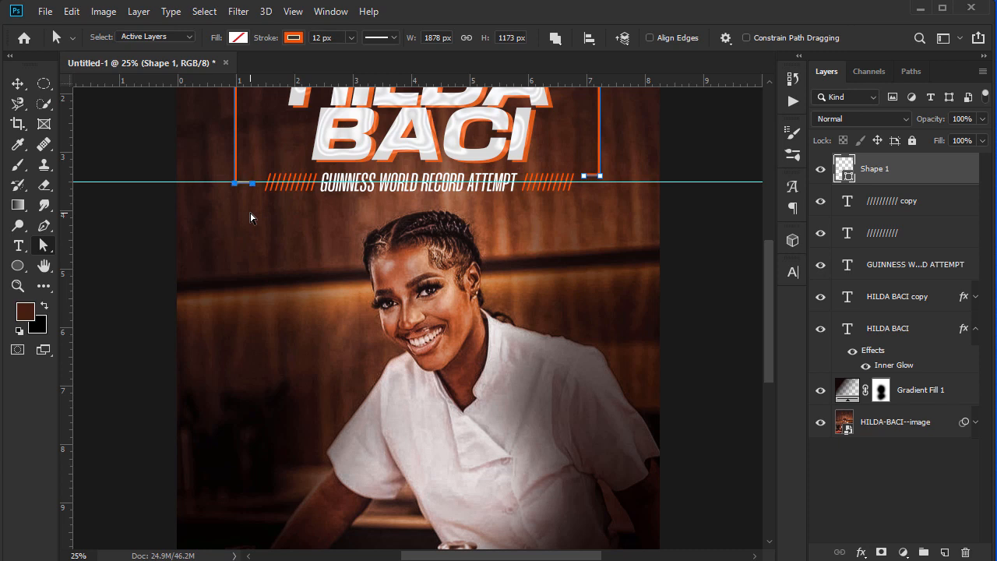
pyautogui.click(600, 178)
pyautogui.click(24, 86)
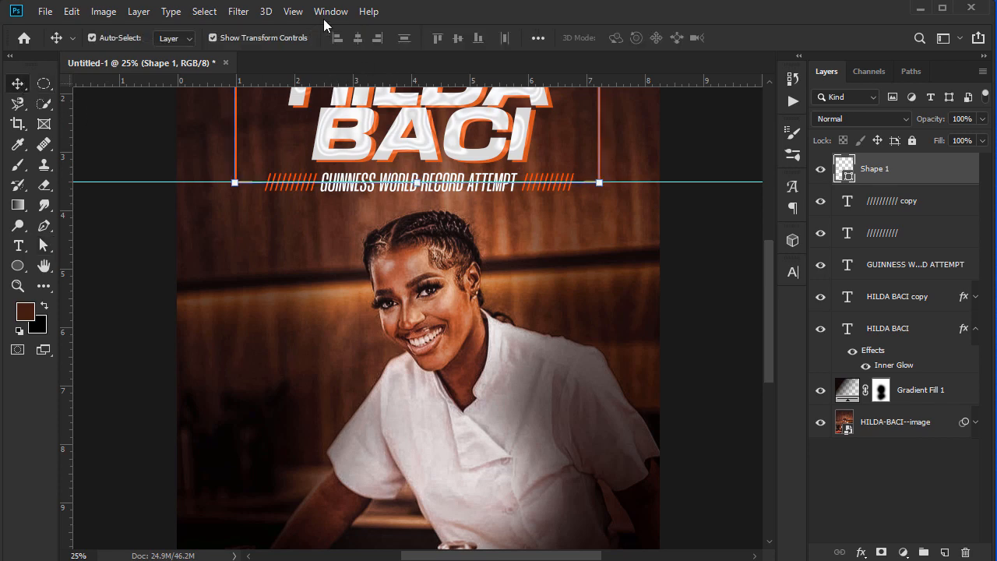
# - Clear the guide from the canvas and deselect the frame shape
pyautogui.click(293, 11)
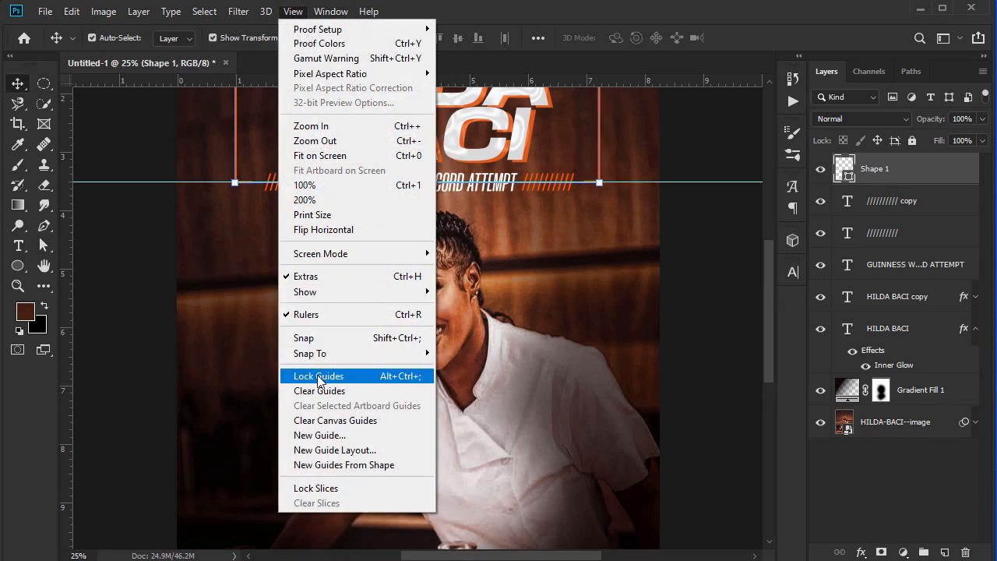
pyautogui.click(320, 390)
pyautogui.click(728, 269)
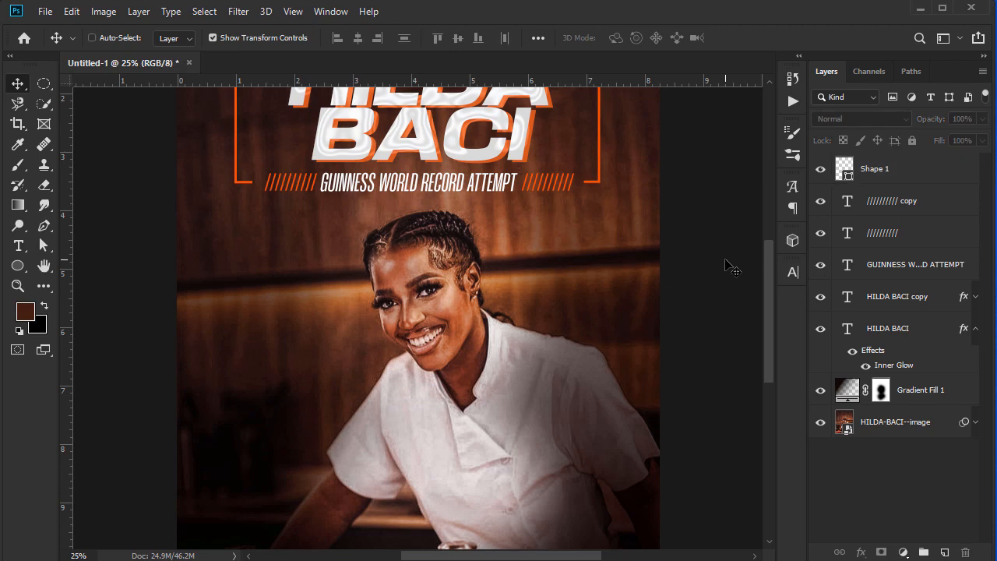
pyautogui.hotkey('ctrl', '-')
pyautogui.hotkey('ctrl', '-')
pyautogui.hotkey('ctrl', '+')
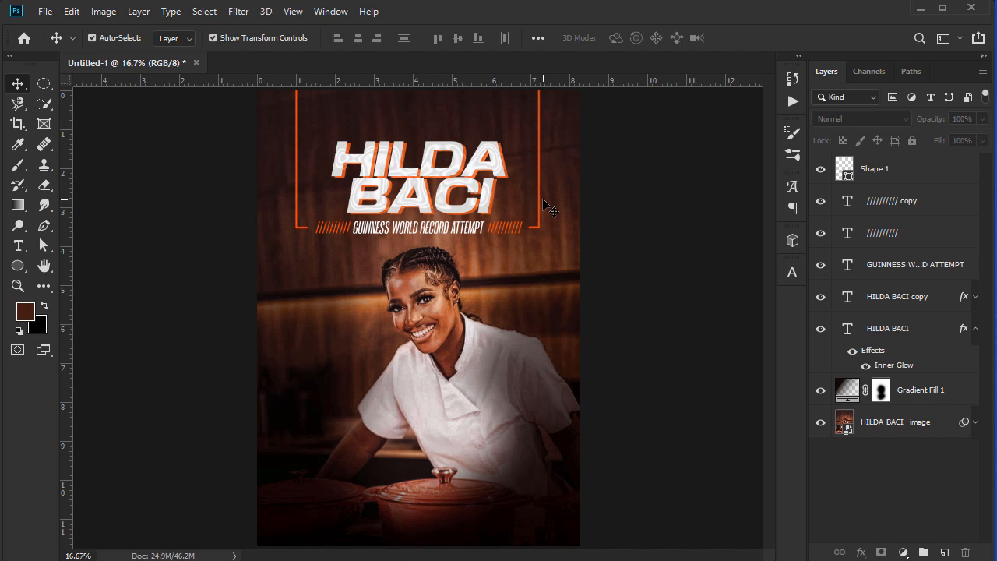
# - Shift the title block, including its lettering, subtitle, slashes and orange frame, slightly upward on the poster
pyautogui.moveTo(178, 112); pyautogui.dragTo(611, 237)
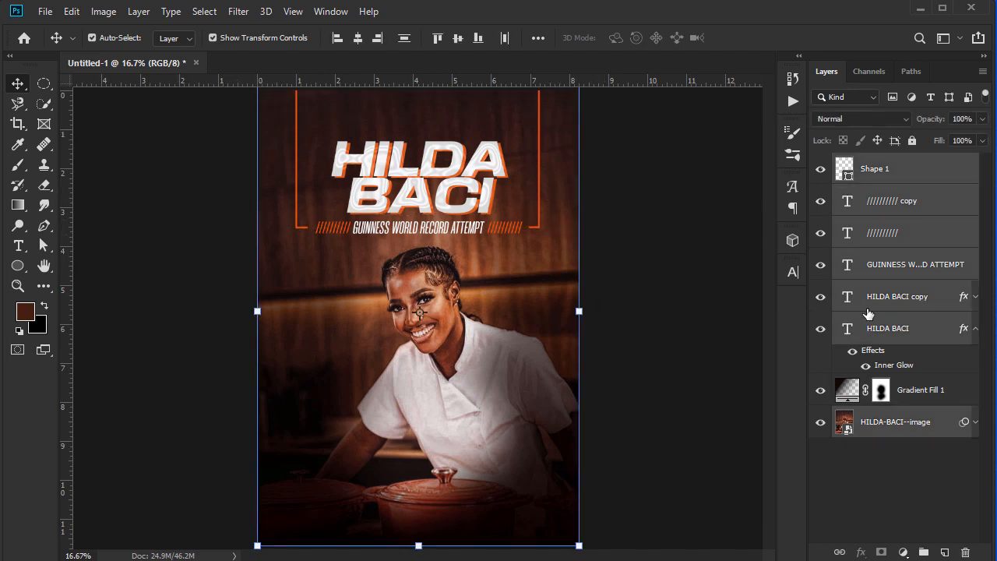
pyautogui.click(871, 328)
pyautogui.keyDown('shift'); pyautogui.click(892, 183); pyautogui.keyUp('shift')
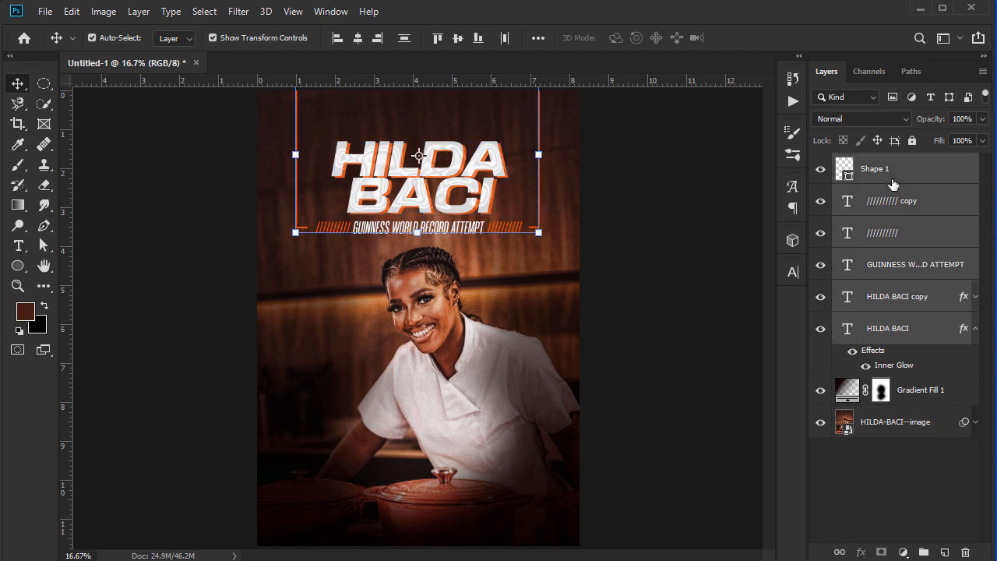
pyautogui.hotkey('shift', 'Up')
pyautogui.hotkey('shift', 'Up')
pyautogui.hotkey('shift', 'Up')
pyautogui.hotkey('shift', 'Up')
pyautogui.hotkey('shift', 'Up')
pyautogui.hotkey('shift', 'Up')
pyautogui.hotkey('shift', 'Up')
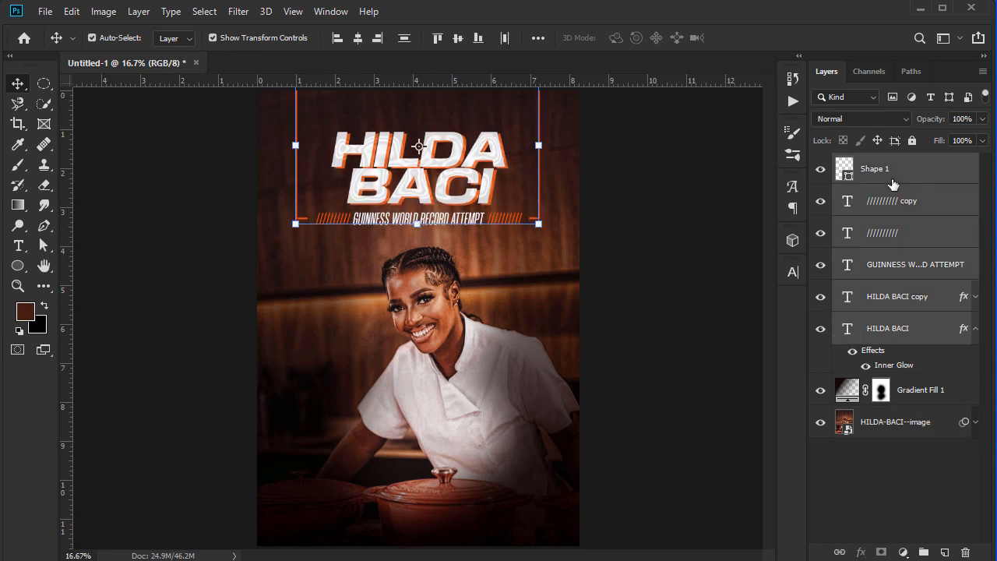
pyautogui.click(667, 222)
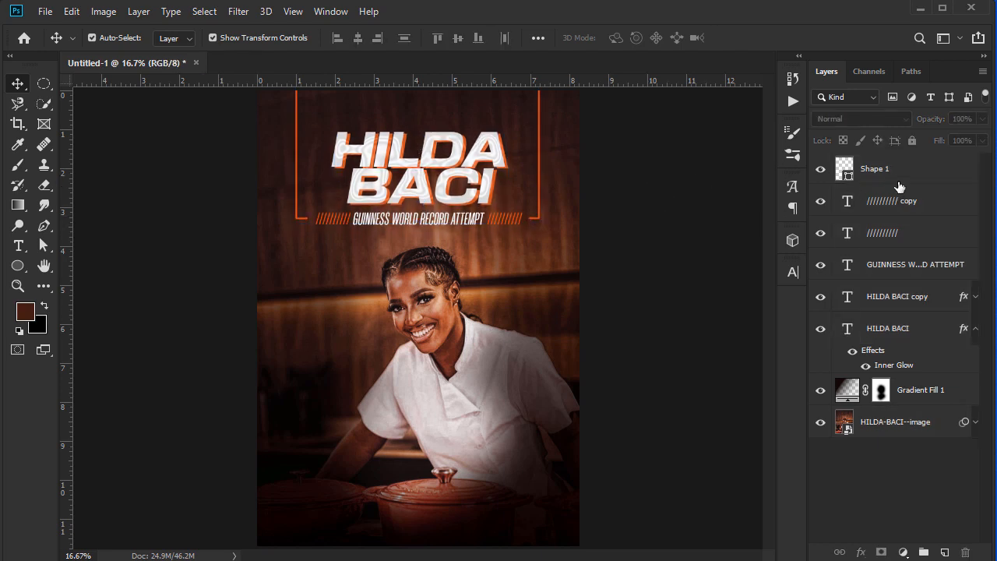
pyautogui.click(900, 187)
pyautogui.click(641, 211)
# - Add a new text layer reading "90HRS" beside the woman's head, on the right side of the poster
pyautogui.click(18, 245)
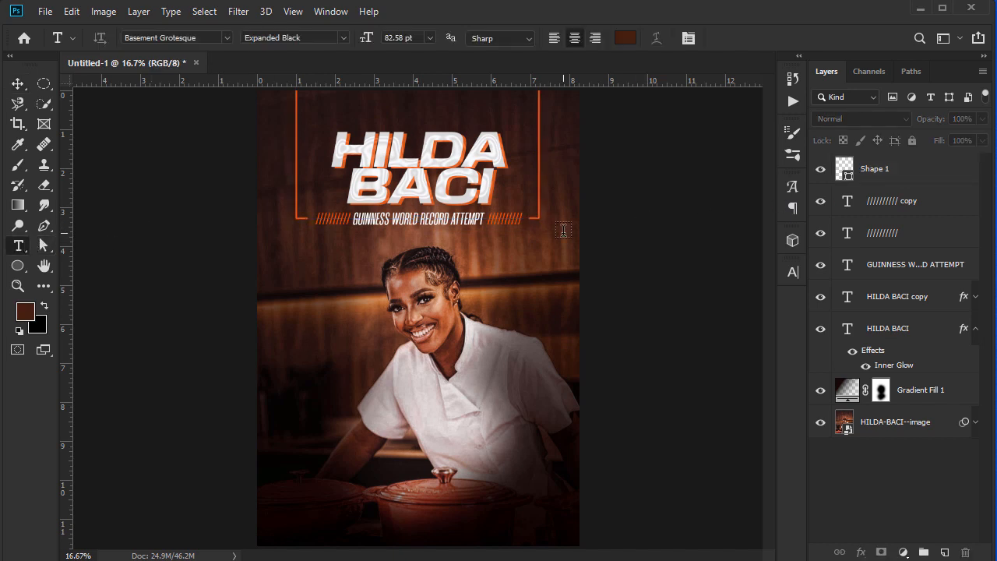
pyautogui.click(512, 278)
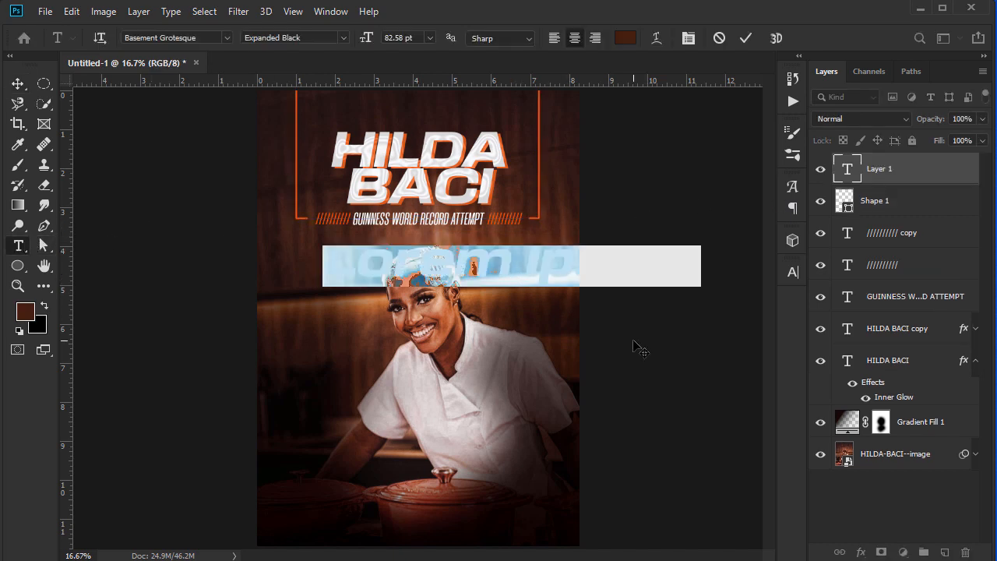
pyautogui.write('90')
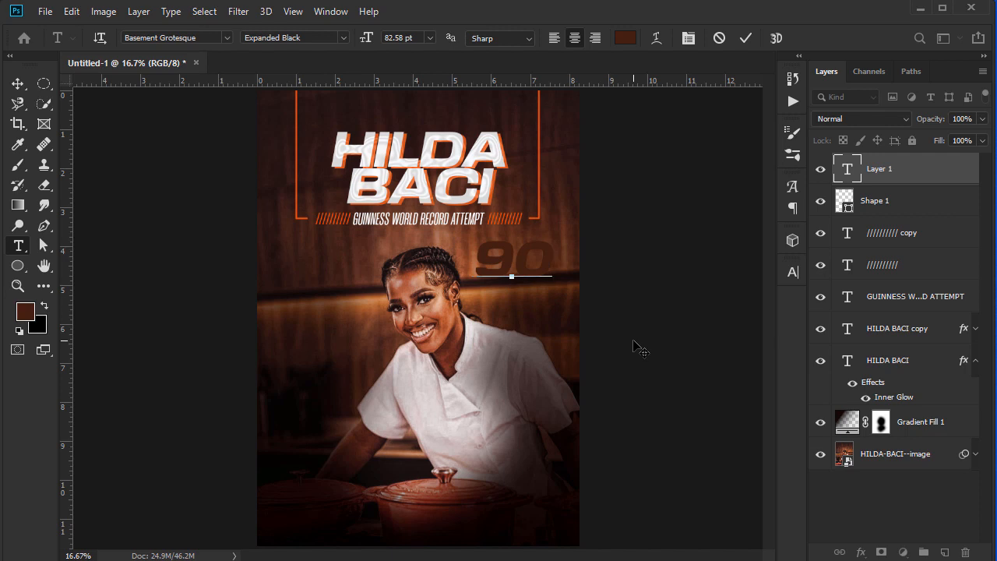
pyautogui.write('HRS')
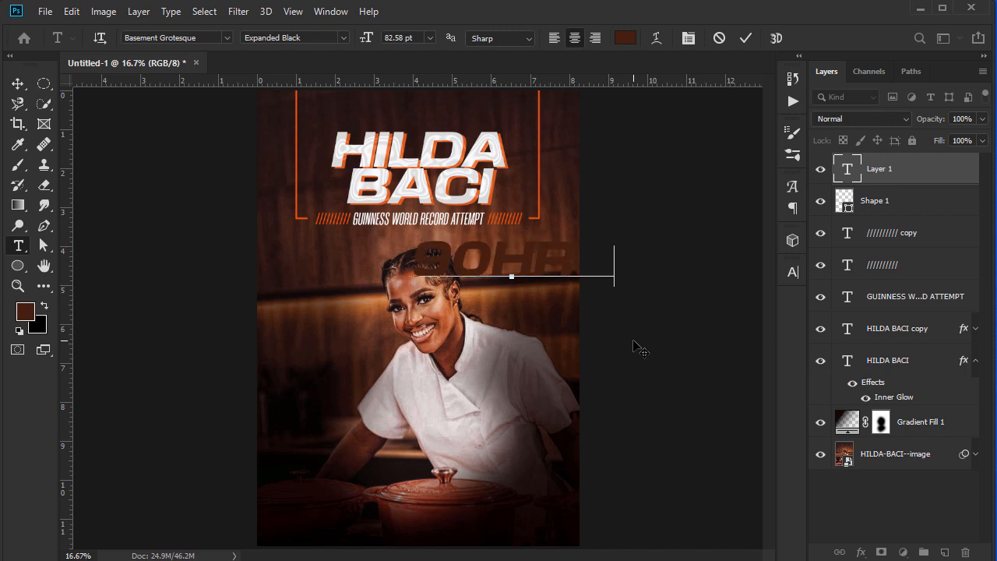
# - Colour the whole 90HRS text ff5400 and set its font to Mango Grotesque Extra Bold
pyautogui.hotkey('ctrl', 'a')
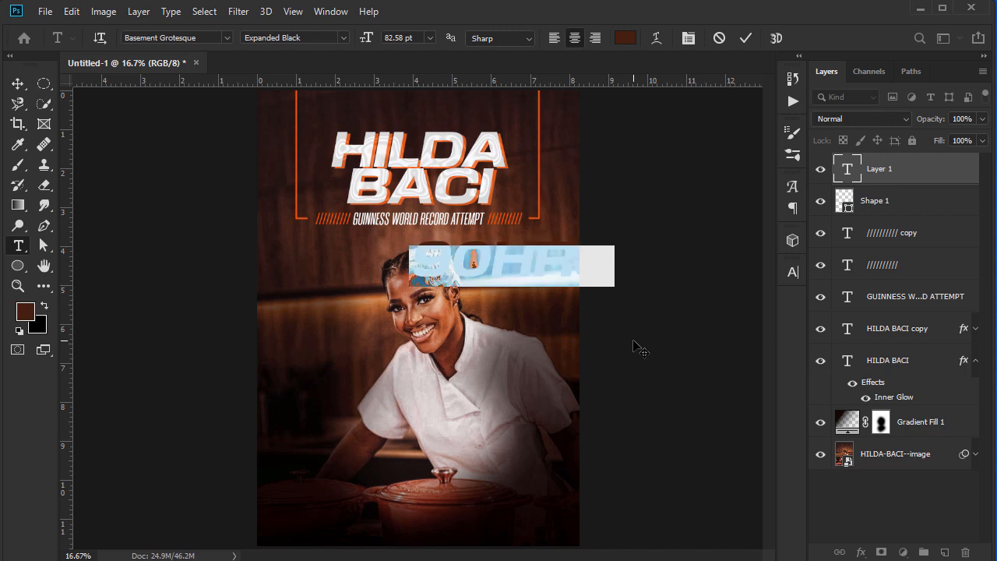
pyautogui.click(624, 37)
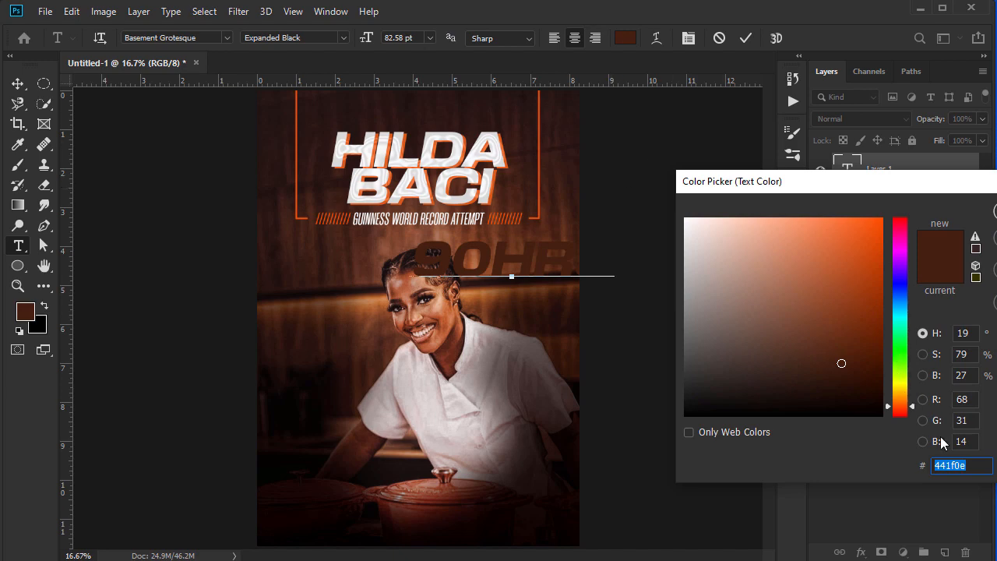
pyautogui.write('ff5400')
pyautogui.press('Return')
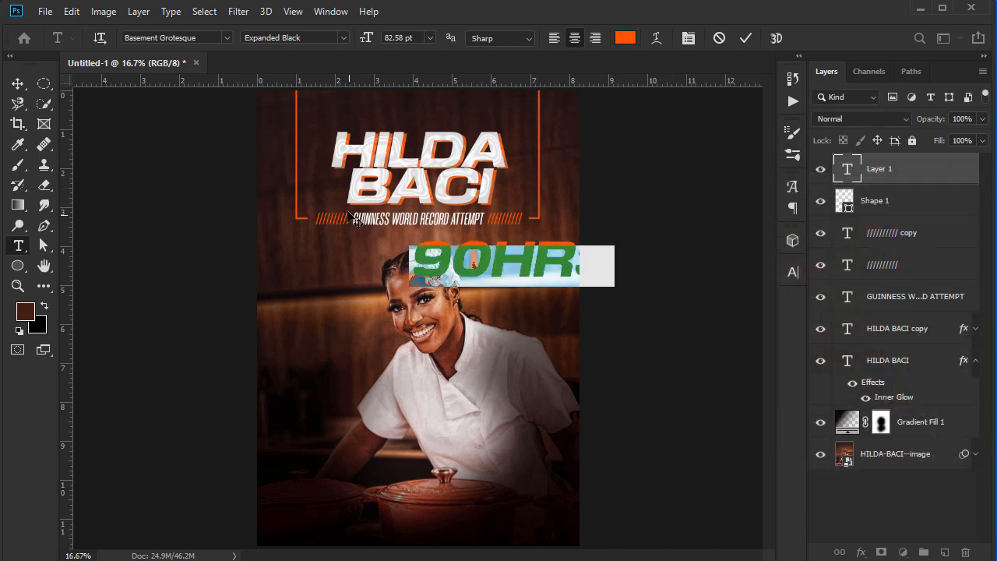
pyautogui.click(200, 33)
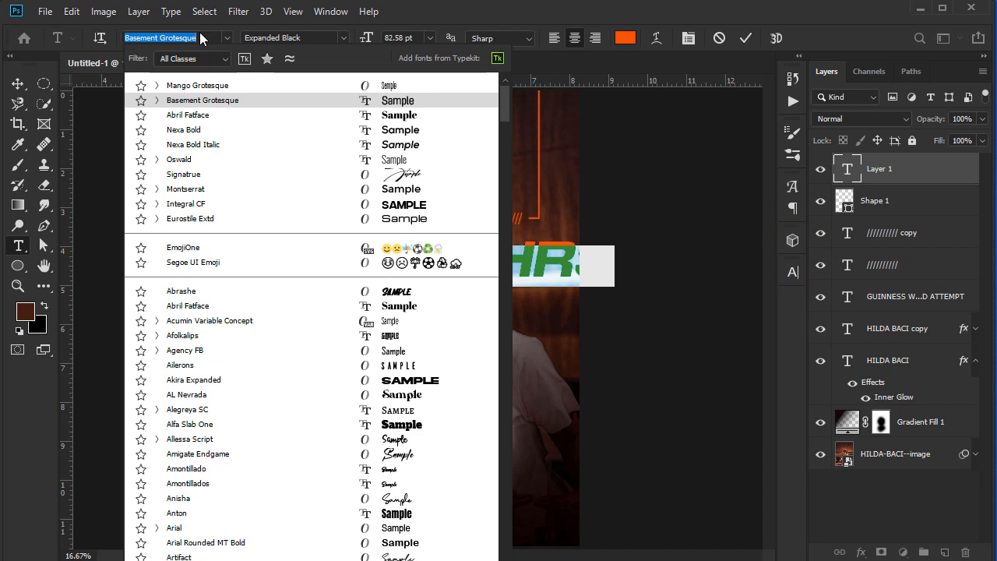
pyautogui.write('MANGO')
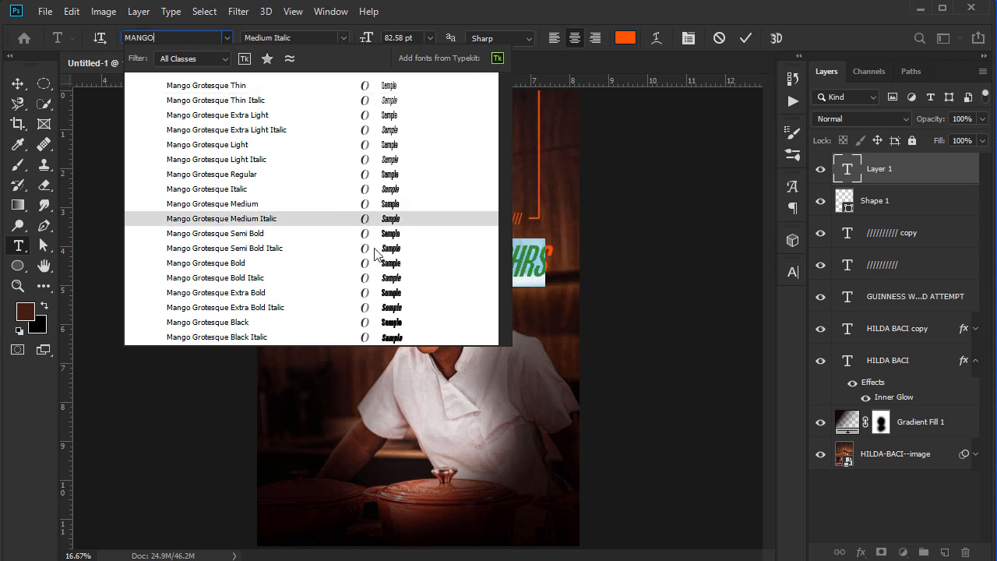
pyautogui.click(388, 291)
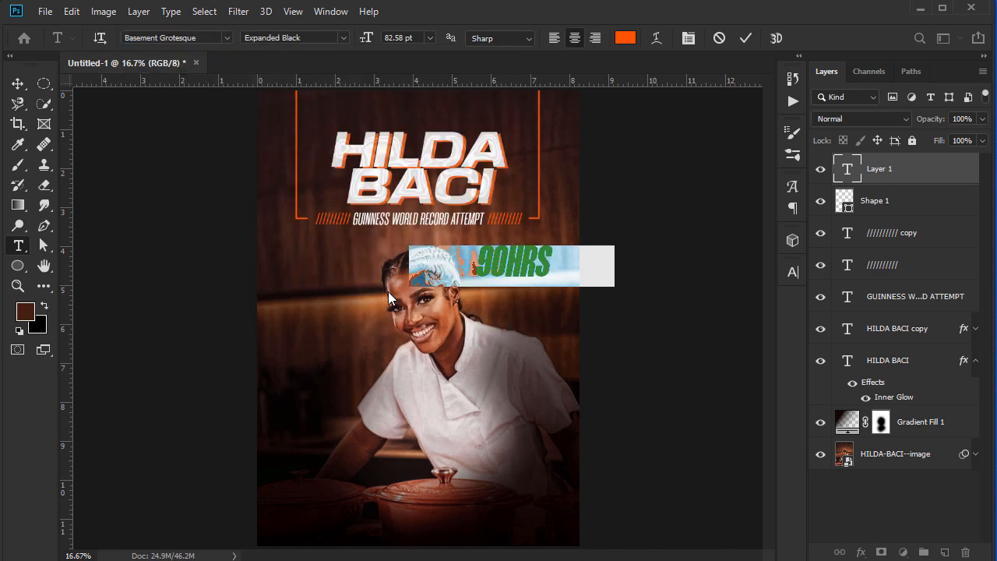
pyautogui.click(18, 84)
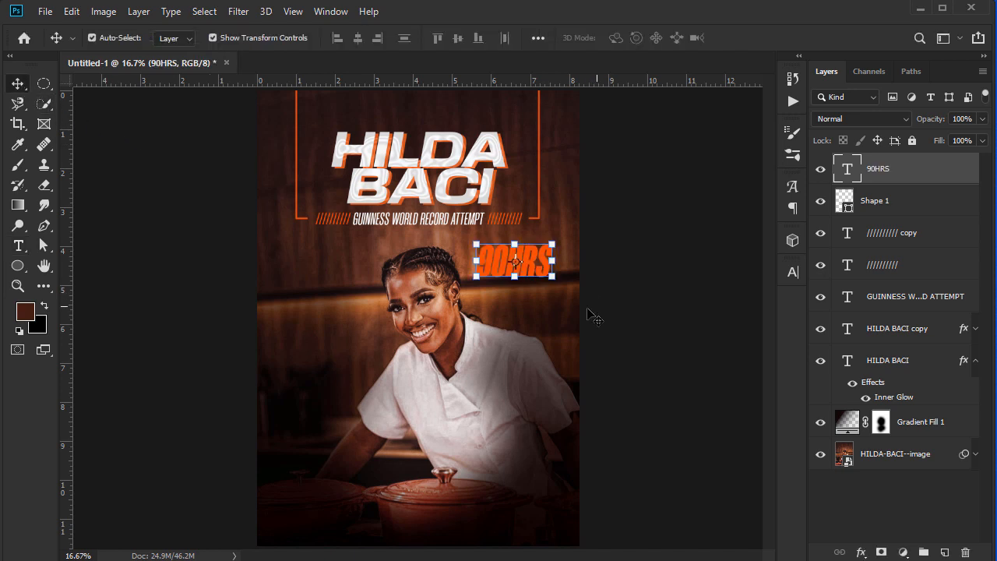
# - Scale the 90HRS text down to about 51 pt and place it slightly lower beside the woman's head
pyautogui.hotkey('ctrl', 't')
pyautogui.moveTo(483, 261); pyautogui.dragTo(531, 275)
pyautogui.press('Return')
pyautogui.press('Return')
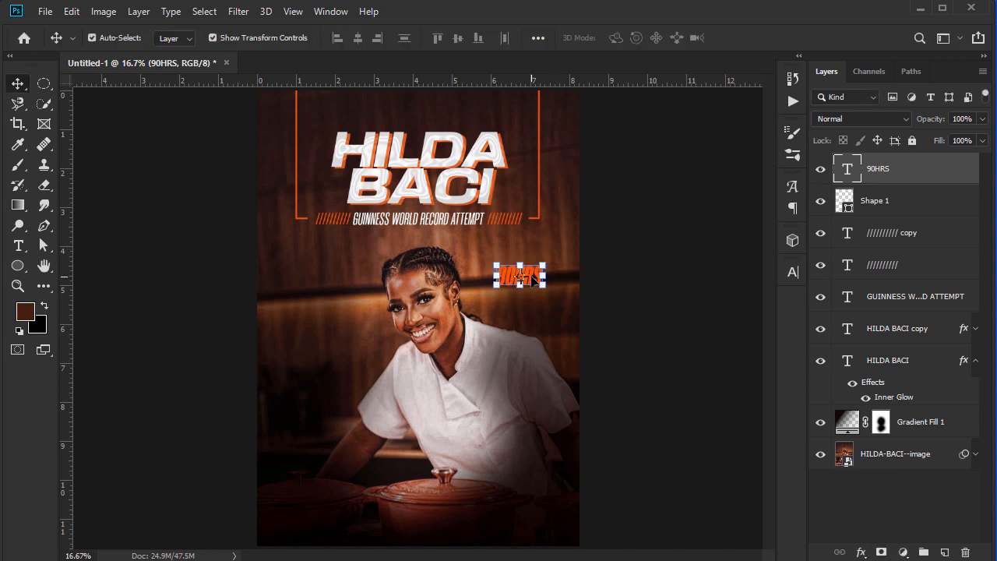
pyautogui.click(632, 273)
# - Reduce the font size of the 90HRS text to 44.09 pt
pyautogui.doubleClick(532, 276)
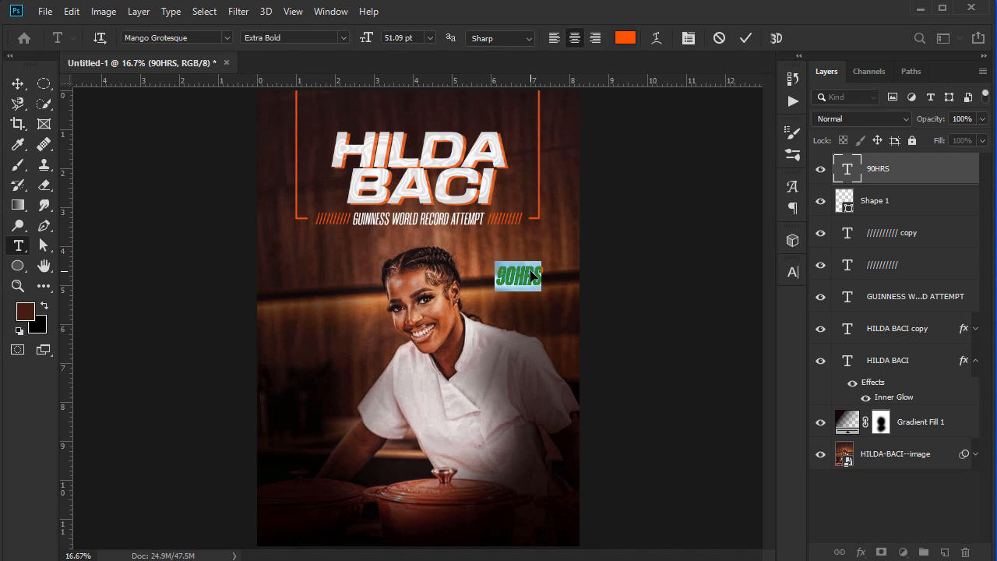
pyautogui.press('Down')
pyautogui.press('Down')
pyautogui.press('Down')
pyautogui.press('Down')
pyautogui.press('Down')
pyautogui.press('Down')
pyautogui.press('Down')
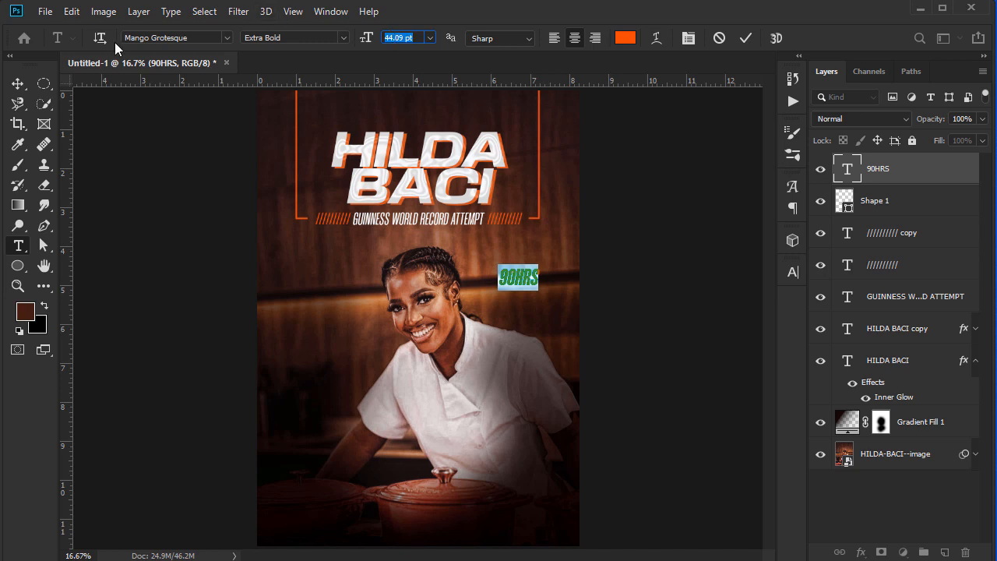
pyautogui.click(18, 82)
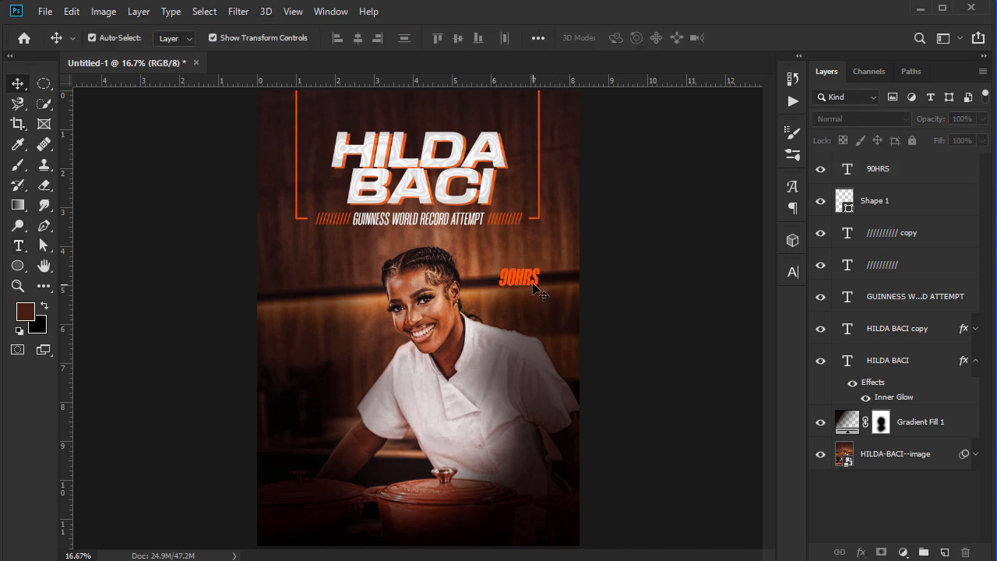
pyautogui.click(529, 283)
pyautogui.click(143, 283)
# - Draw a circle about 564 px in diameter around the 90HRS text with the Ellipse tool
pyautogui.click(17, 266)
pyautogui.moveTo(515, 276); pyautogui.dragTo(560, 311)
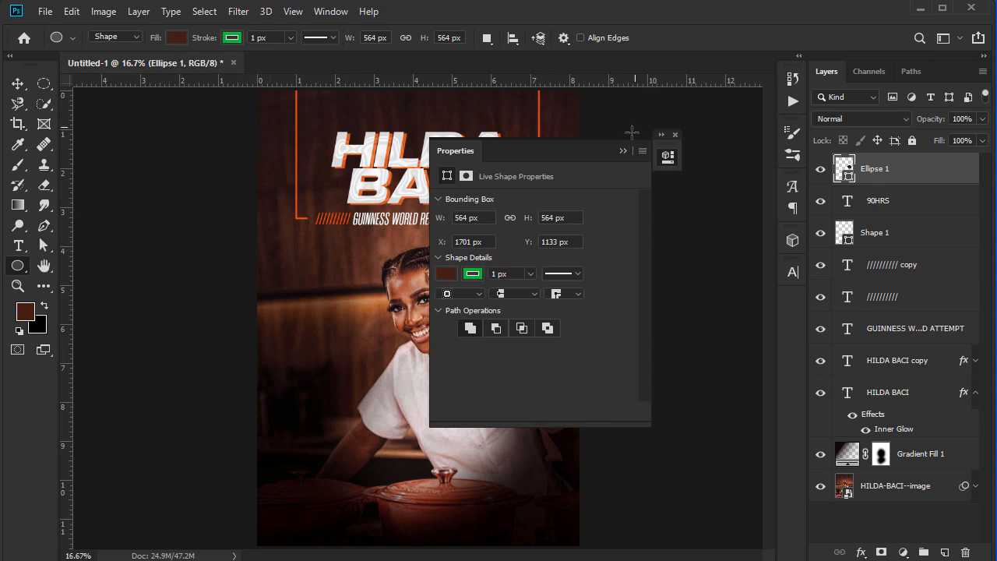
pyautogui.click(625, 151)
# - Remove the circle's fill and give it a white stroke 3 px wide
pyautogui.click(177, 37)
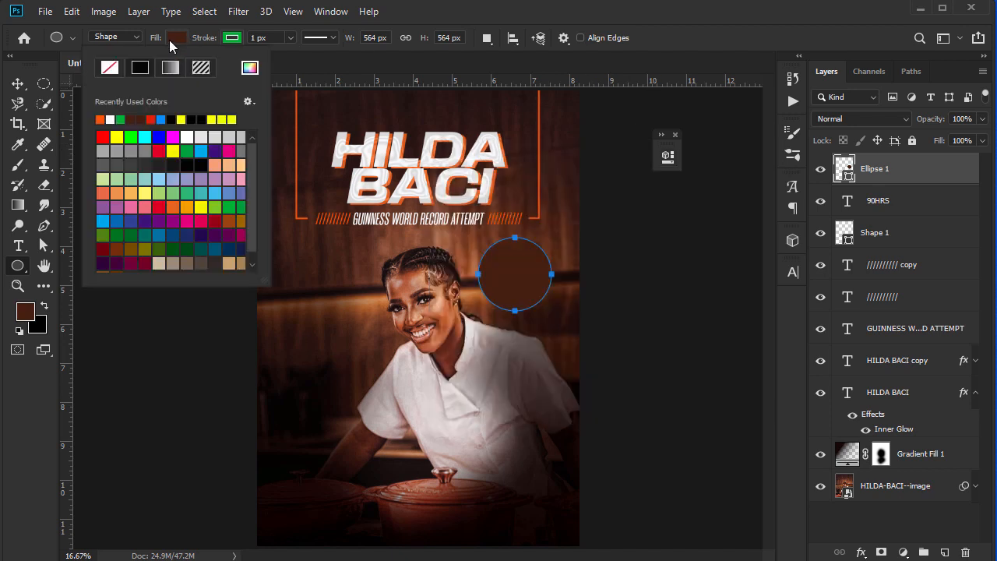
pyautogui.click(110, 68)
pyautogui.click(226, 42)
pyautogui.click(165, 119)
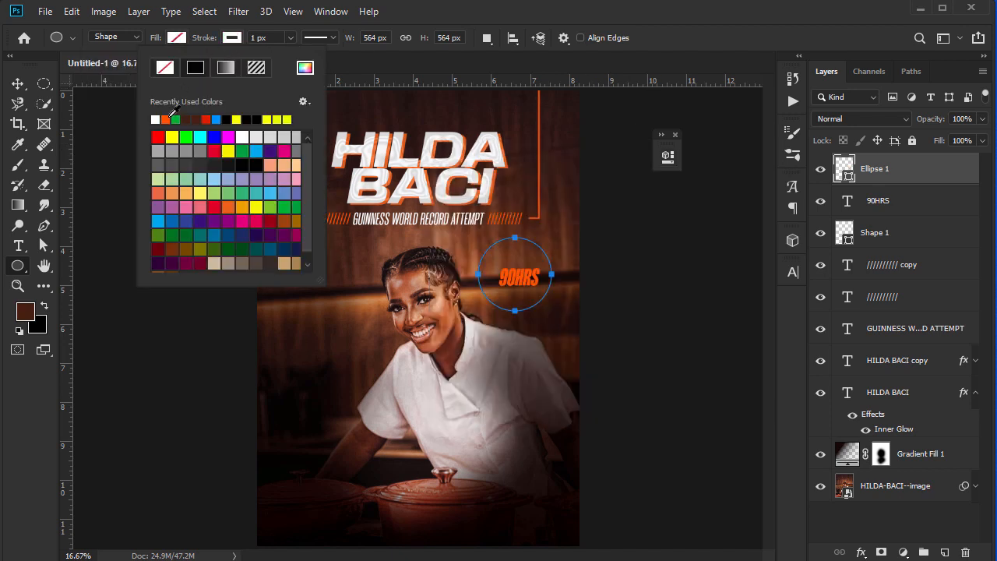
pyautogui.click(262, 35)
pyautogui.press('Return')
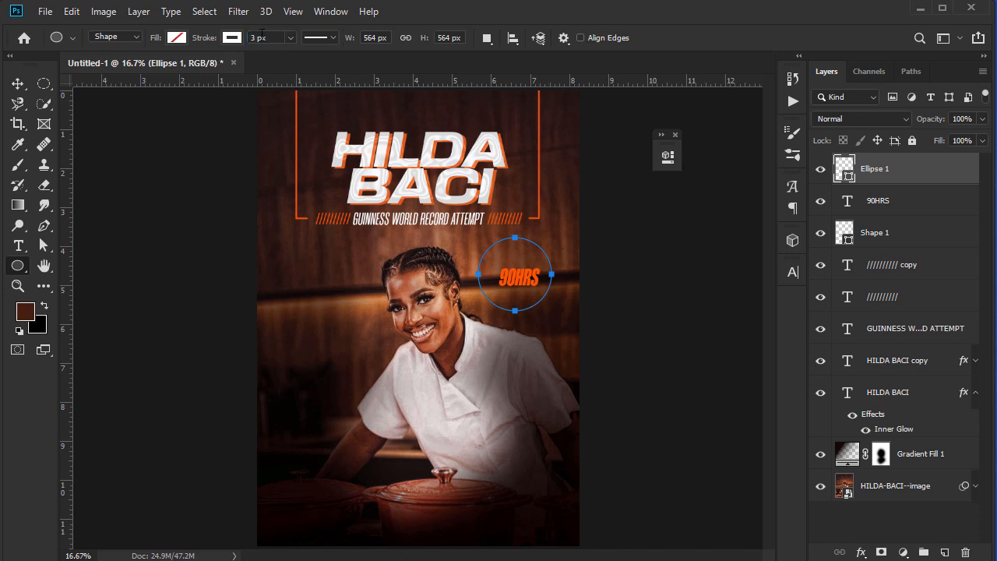
# - Align the circle and the 90HRS text to each other's horizontal and vertical centres
pyautogui.click(13, 99)
pyautogui.click(18, 85)
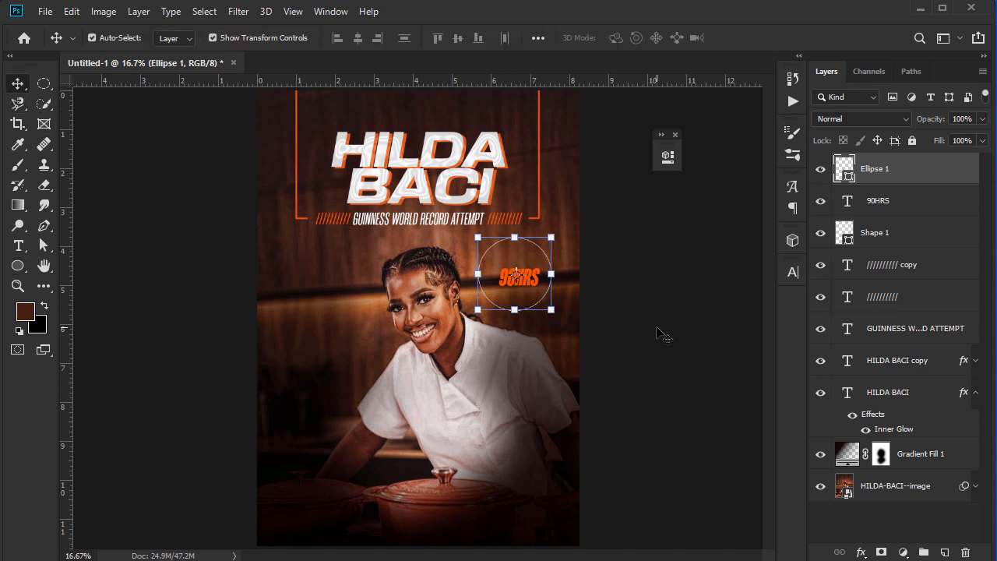
pyautogui.keyDown('ctrl'); pyautogui.click(908, 200); pyautogui.keyUp('ctrl')
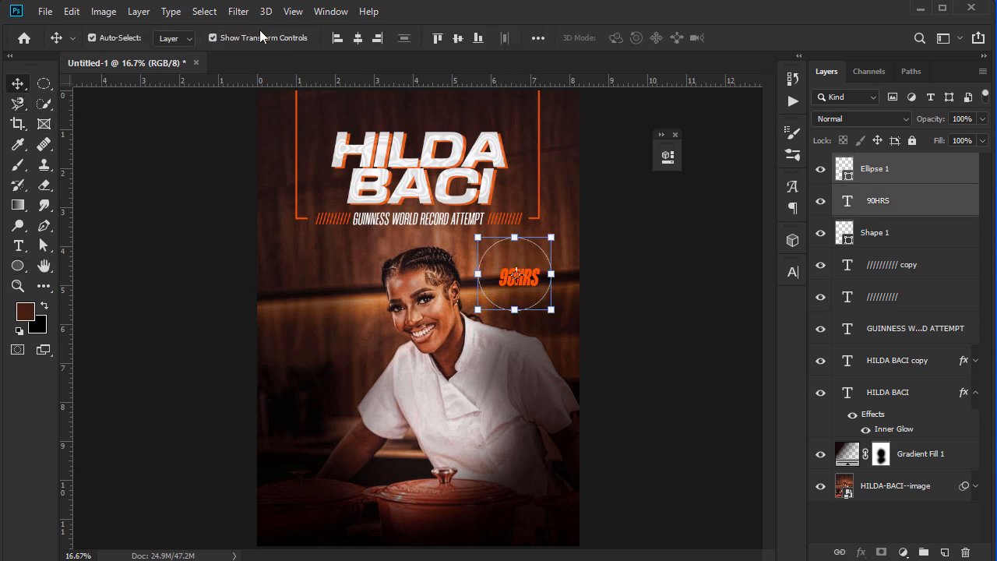
pyautogui.click(357, 37)
pyautogui.click(457, 41)
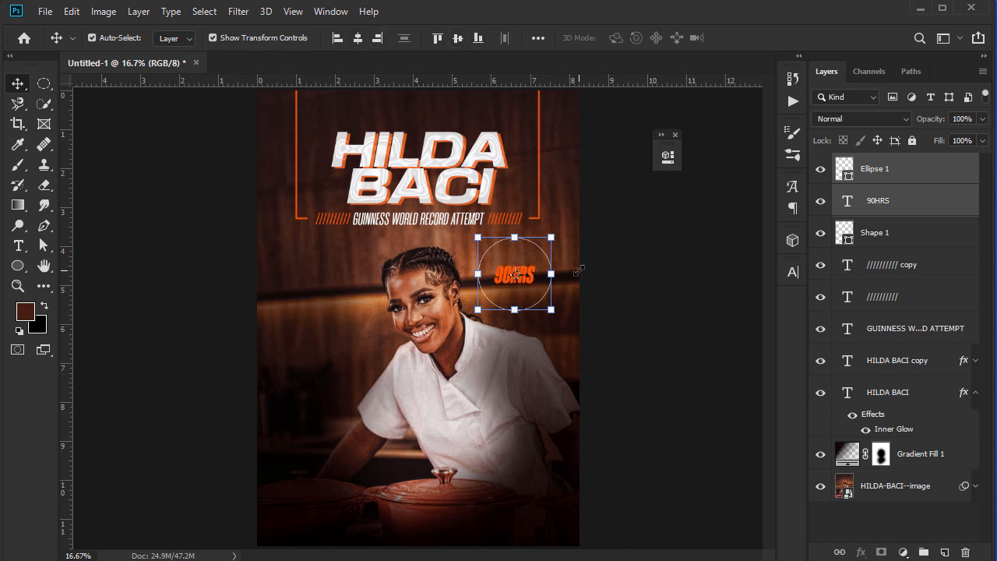
# - Nudge the circle and the 90HRS text together slightly down and to the right
pyautogui.press('Down')
pyautogui.press('Down')
pyautogui.press('Down')
pyautogui.press('Down')
pyautogui.press('Right')
pyautogui.press('Right')
pyautogui.press('Right')
pyautogui.press('Right')
pyautogui.press('Down')
pyautogui.press('Down')
pyautogui.press('Down')
pyautogui.press('Down')
pyautogui.press('Down')
pyautogui.press('Down')
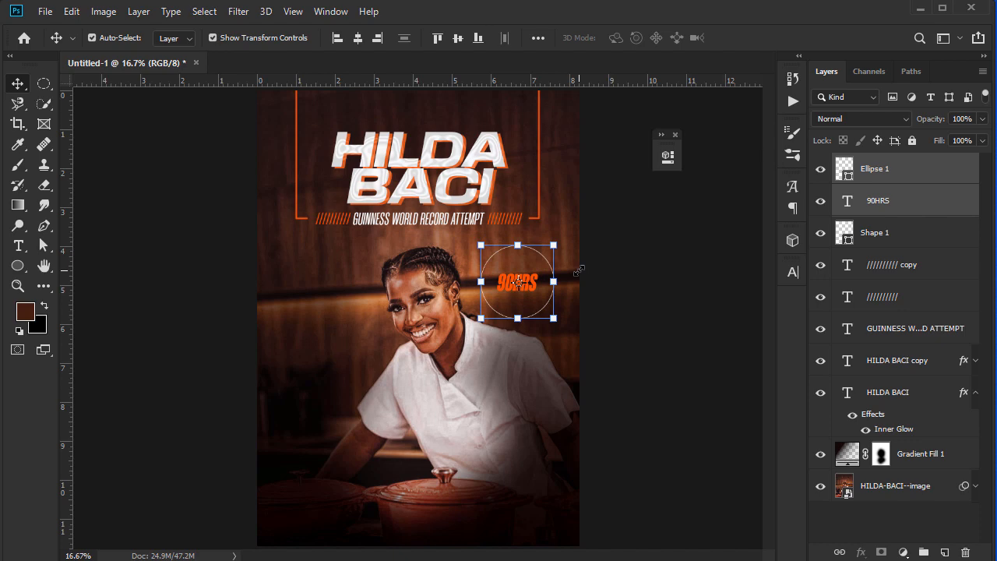
pyautogui.click(611, 277)
# - Start a new line of type along the circle's outline, using the Ellipse 1 shape as its path
pyautogui.hotkey('ctrl', '+')
pyautogui.hotkey('ctrl', '+')
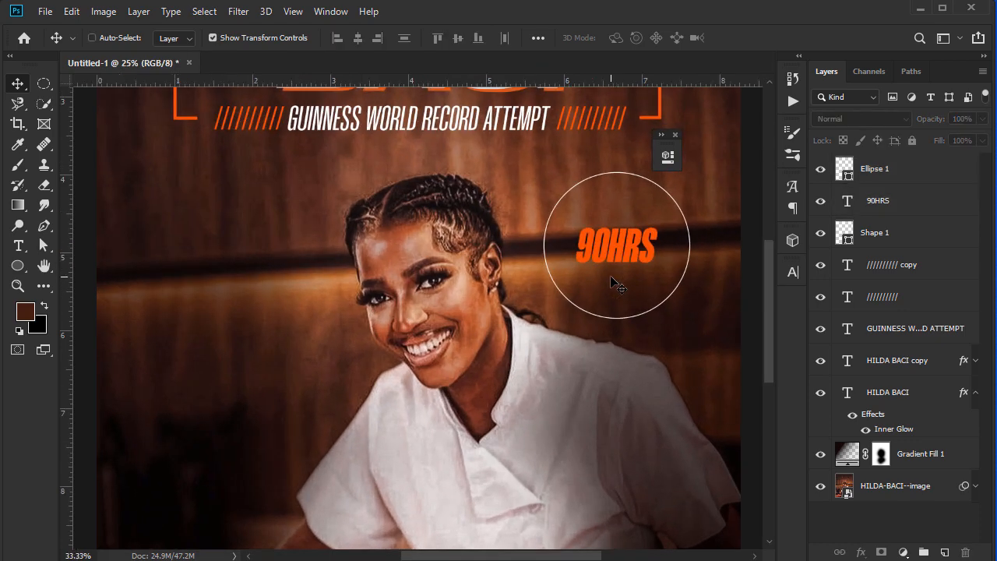
pyautogui.hotkey('ctrl', '-')
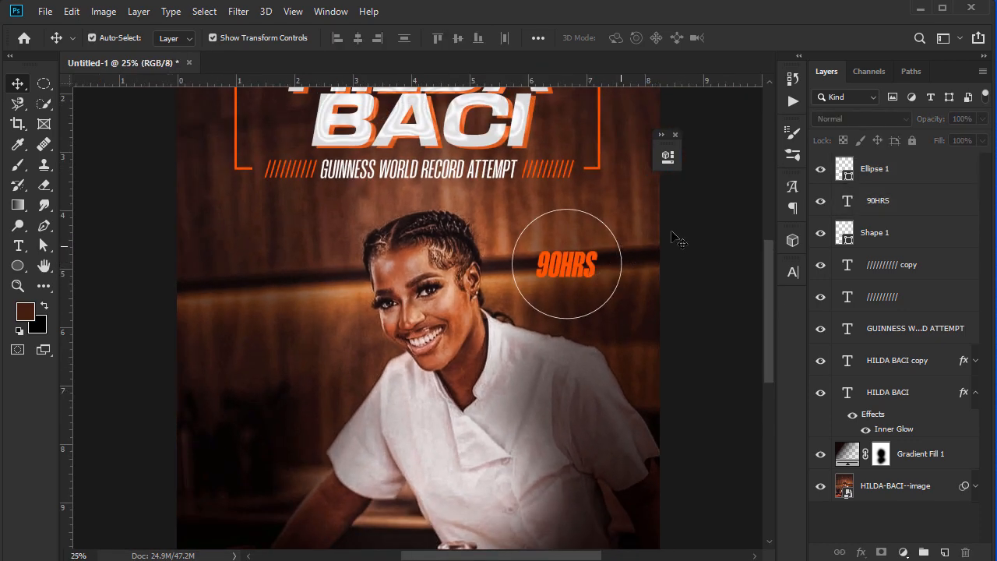
pyautogui.click(863, 172)
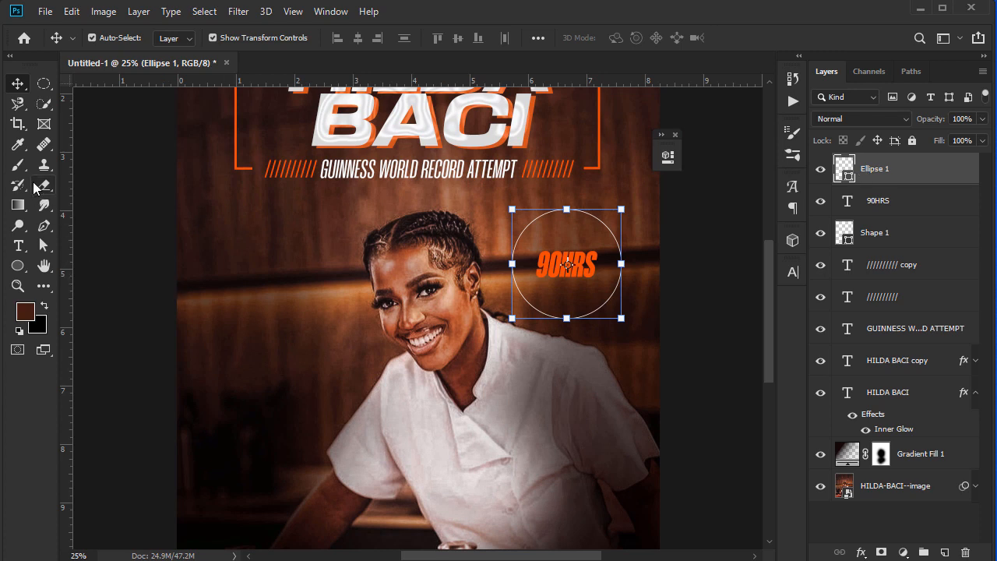
pyautogui.click(19, 246)
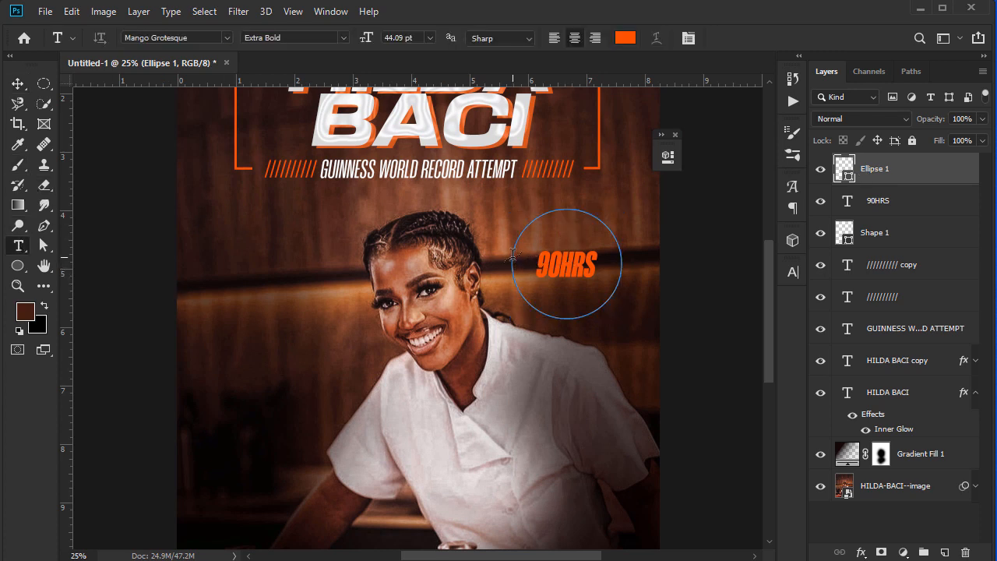
pyautogui.click(620, 271)
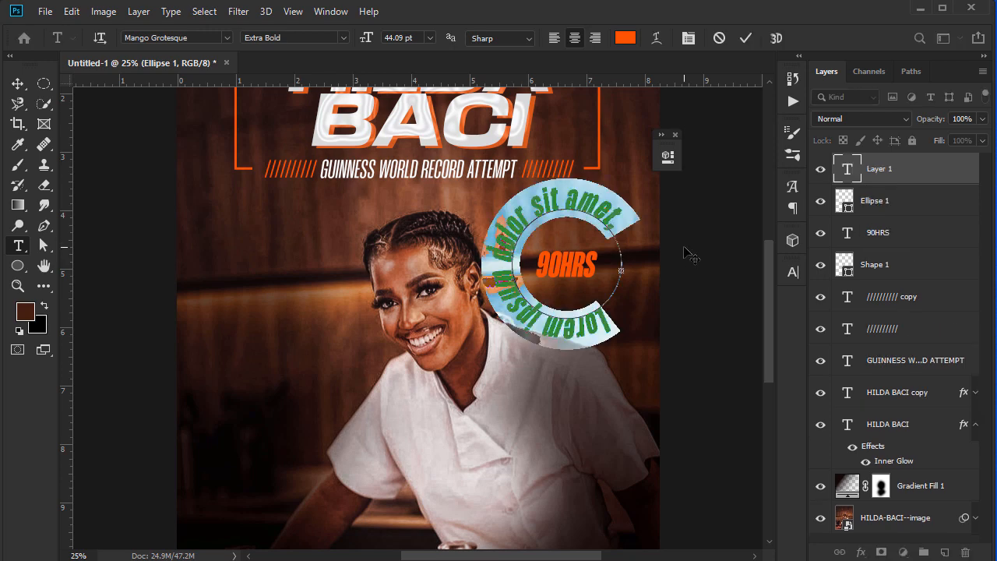
# - Set the colour of the placeholder text on the circular path to white (ffffff)
pyautogui.click(630, 40)
pyautogui.doubleClick(912, 461)
pyautogui.write('ffffff')
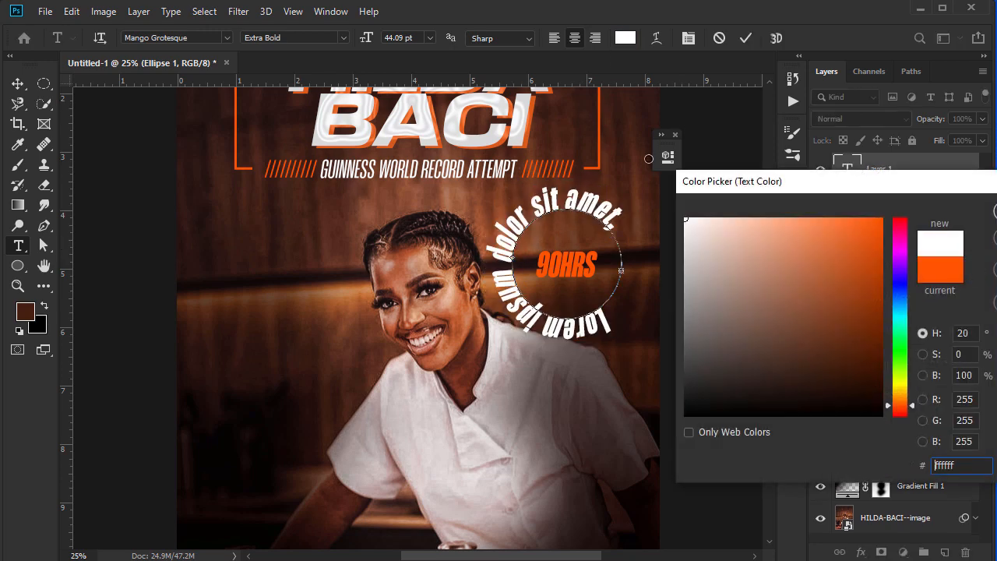
pyautogui.press('Return')
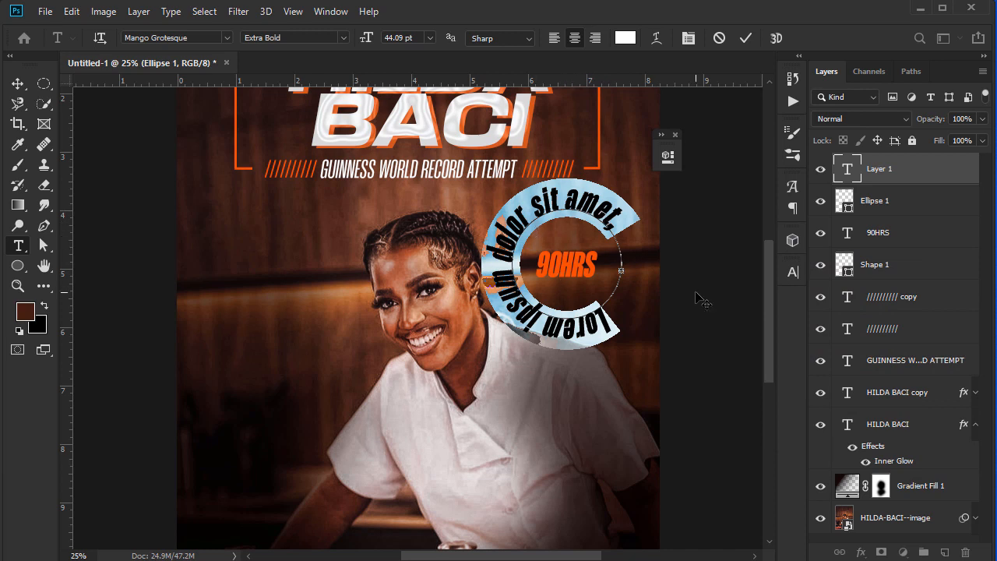
# - Replace the placeholder text on the circular path with LONGEST TIME
pyautogui.write('LOV')
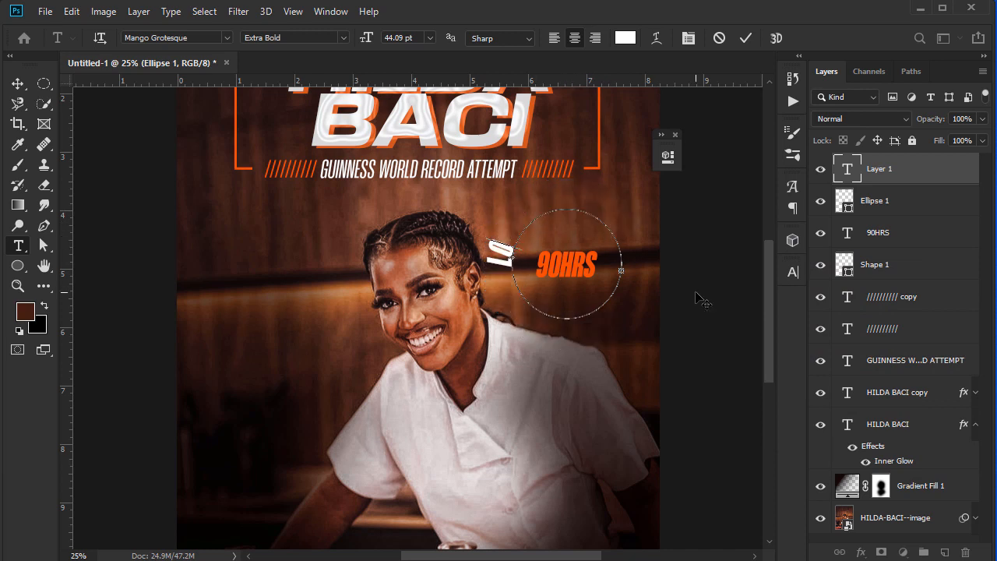
pyautogui.write('GE')
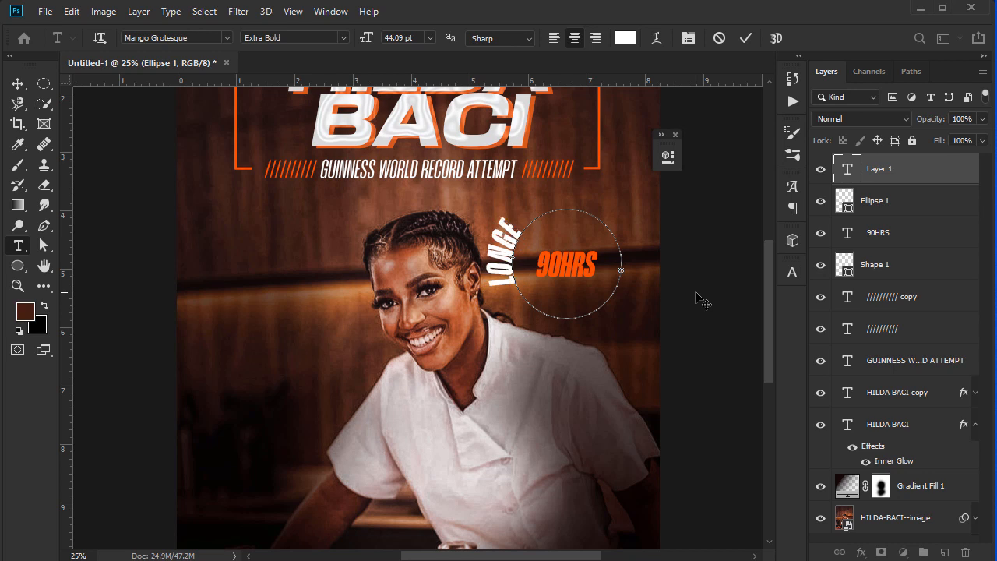
pyautogui.write('ST COOKING')
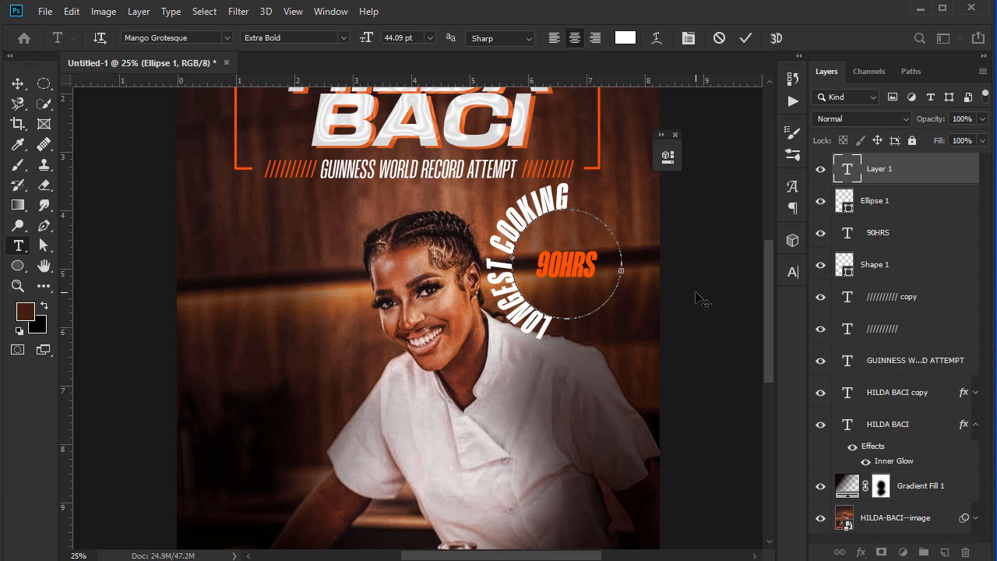
pyautogui.press('BackSpace')
pyautogui.press('BackSpace')
pyautogui.press('BackSpace')
pyautogui.press('BackSpace')
pyautogui.press('BackSpace')
pyautogui.press('BackSpace')
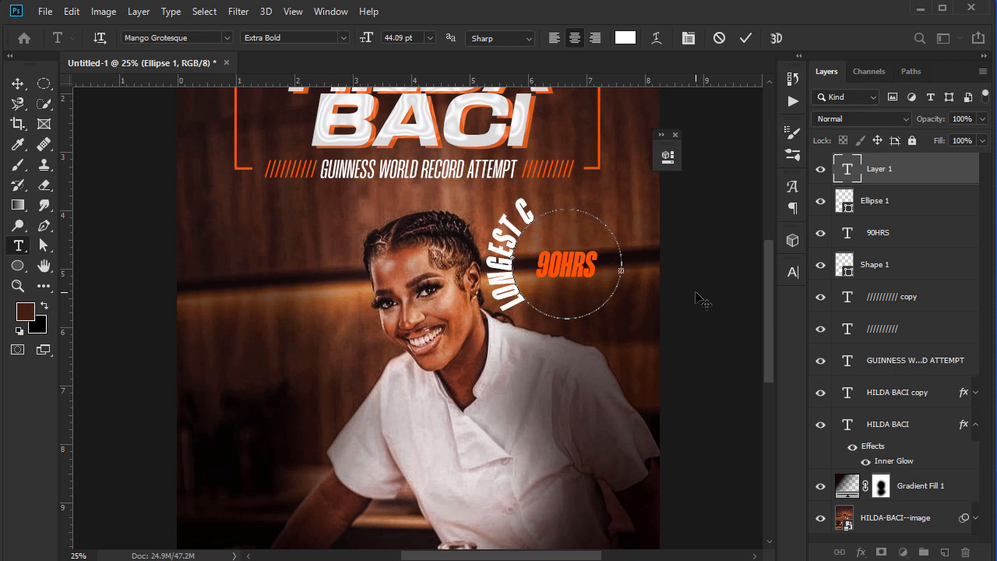
pyautogui.write('TIME')
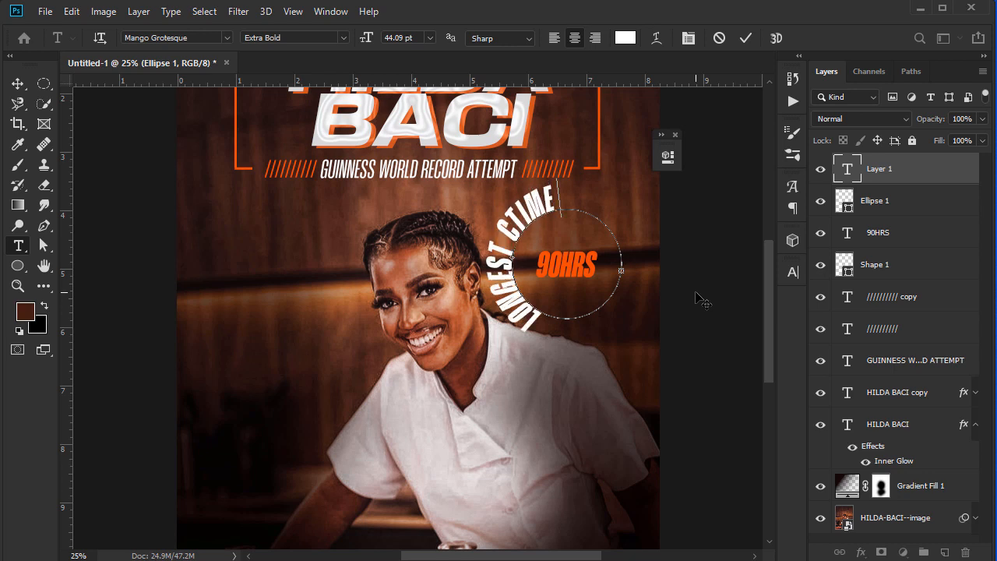
pyautogui.press('Left')
pyautogui.press('Left')
pyautogui.press('Left')
pyautogui.press('BackSpace')
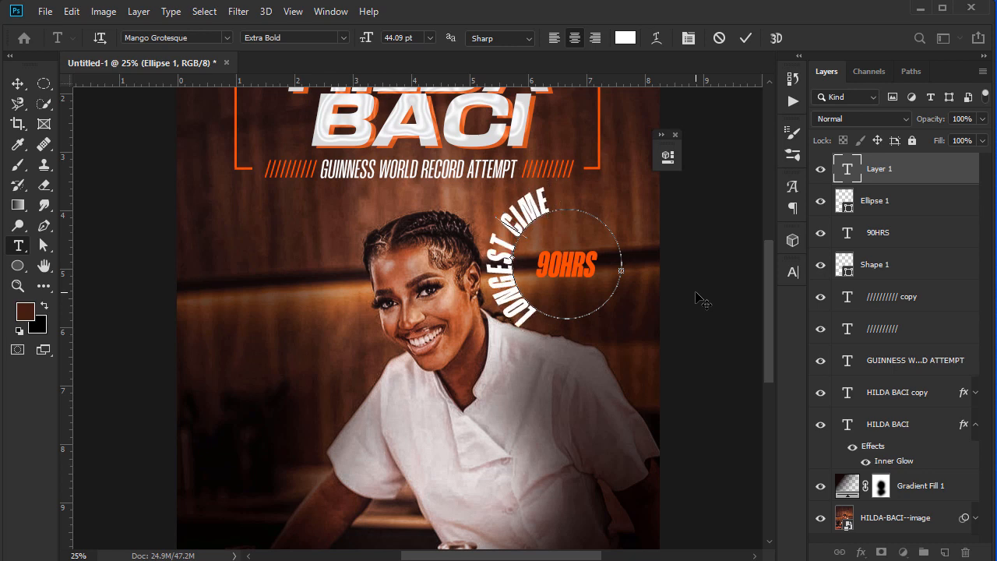
pyautogui.press('BackSpace')
pyautogui.write('T')
pyautogui.press('Right')
pyautogui.press('Right')
pyautogui.press('Right')
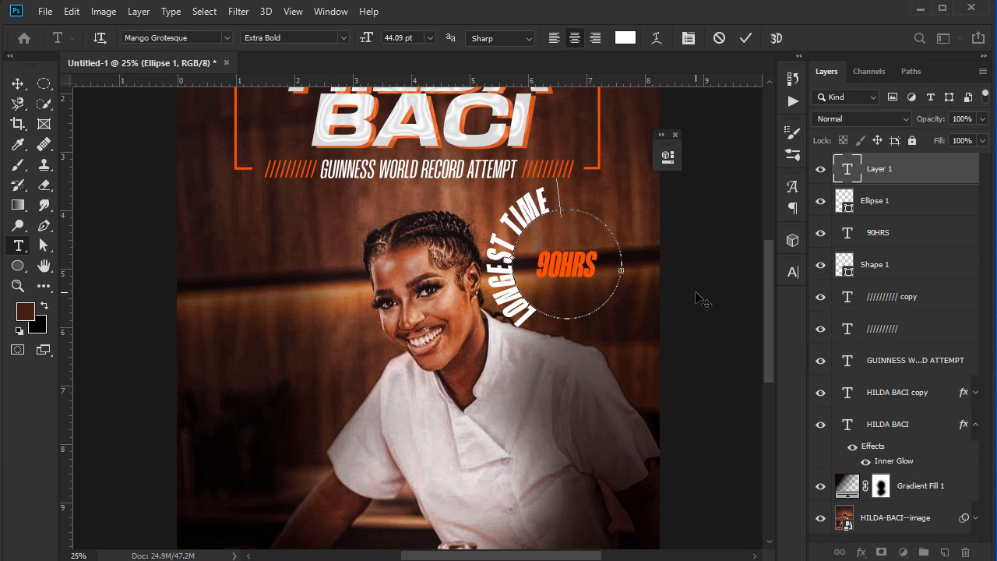
# - Add COOKING MARATHON after LONGEST TIME on the circular path and copy the whole phrase
pyautogui.write('COOKING MARA ')
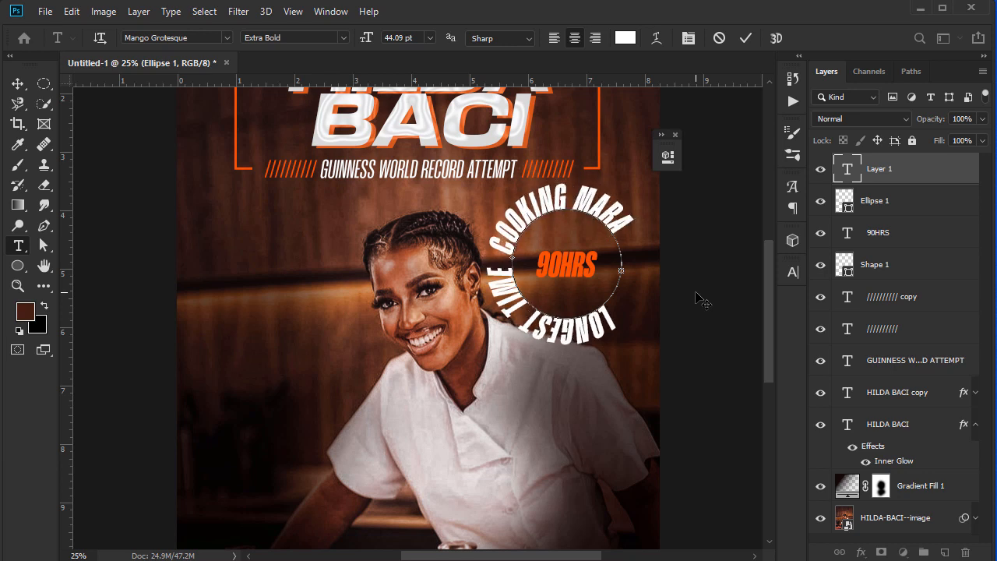
pyautogui.write('THON')
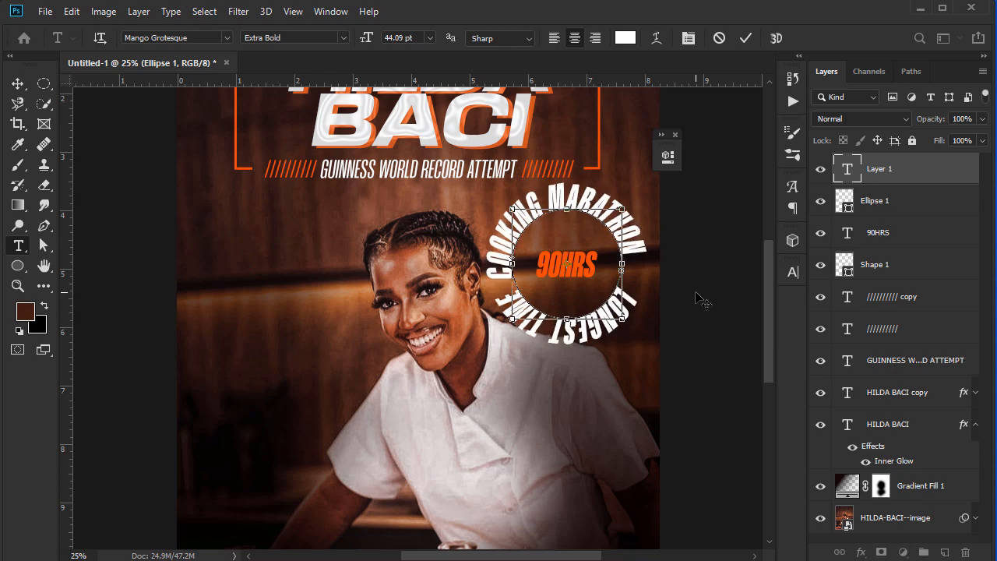
pyautogui.hotkey('ctrl', 'a')
pyautogui.hotkey('ctrl', 'c')
# - Turn off faux italic for the circular text and change its font style to Semi Bold
pyautogui.click(793, 272)
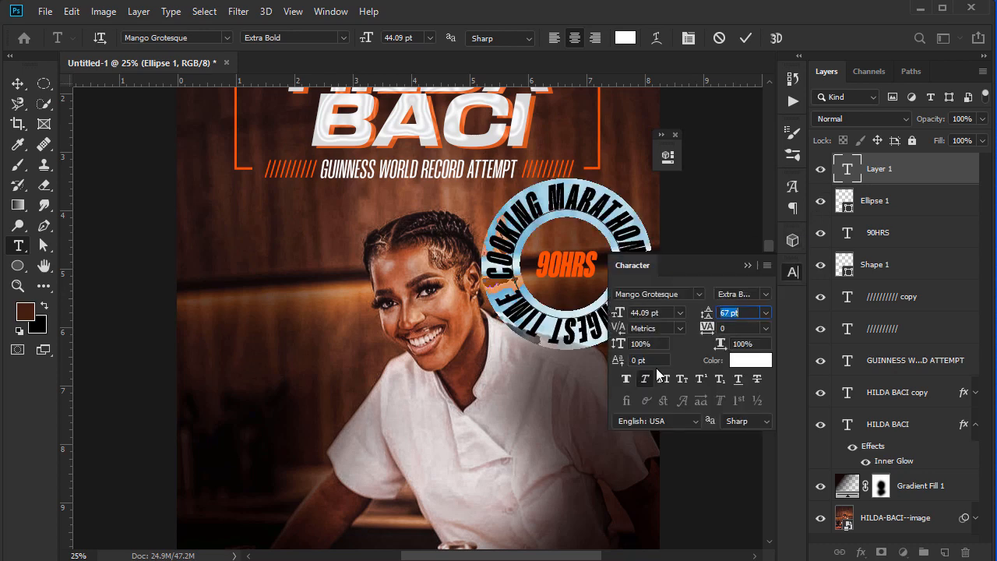
pyautogui.click(643, 379)
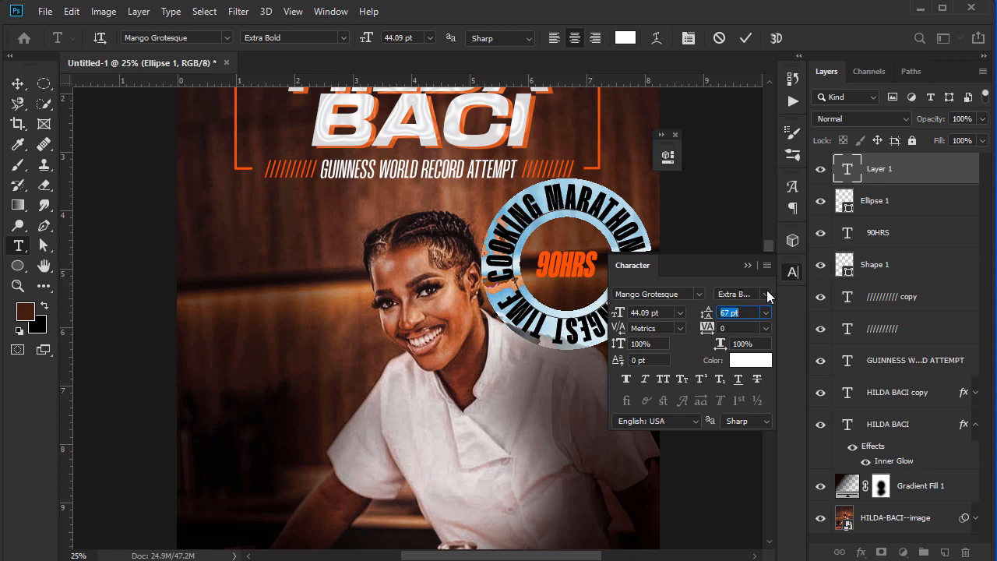
pyautogui.click(765, 293)
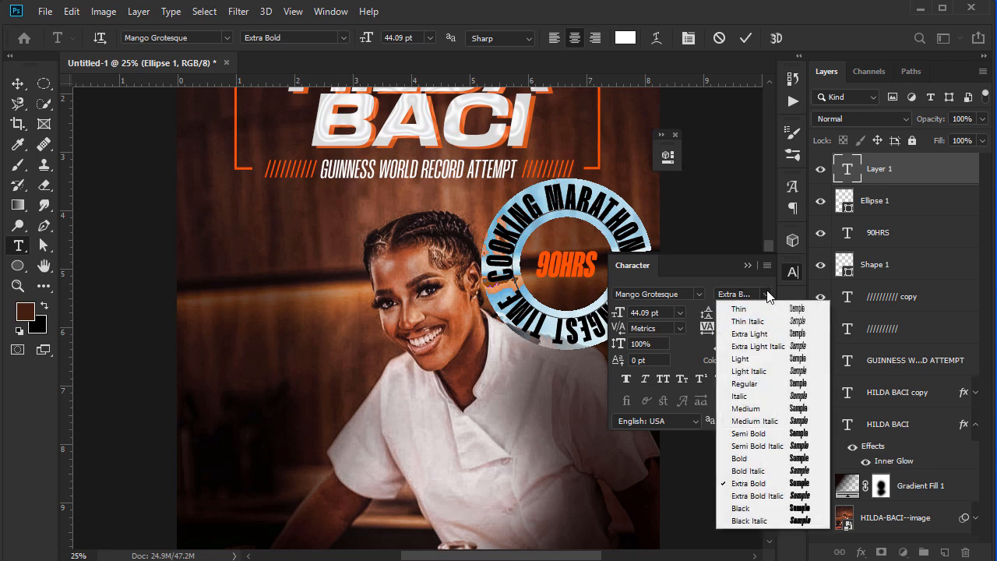
pyautogui.click(778, 434)
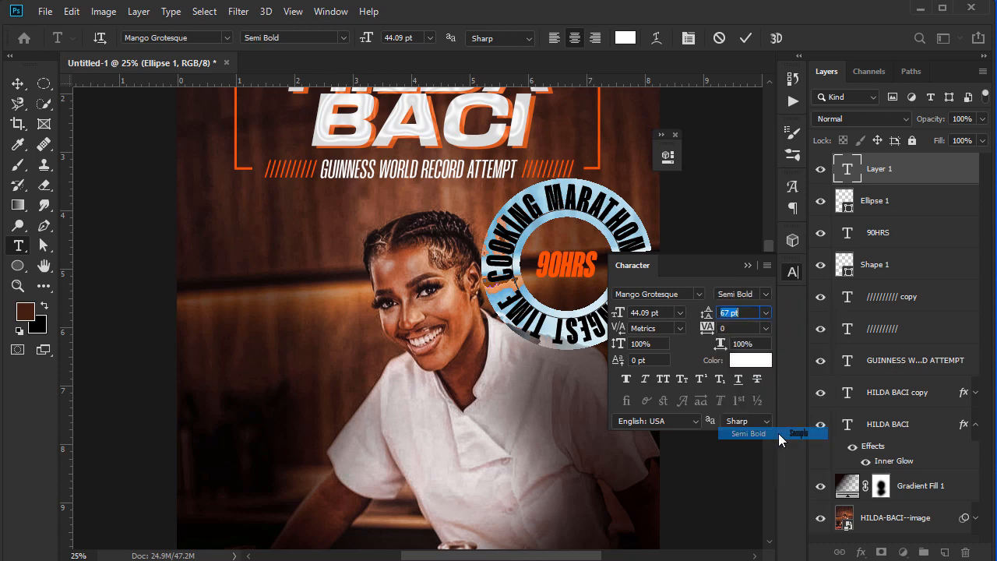
pyautogui.click(748, 266)
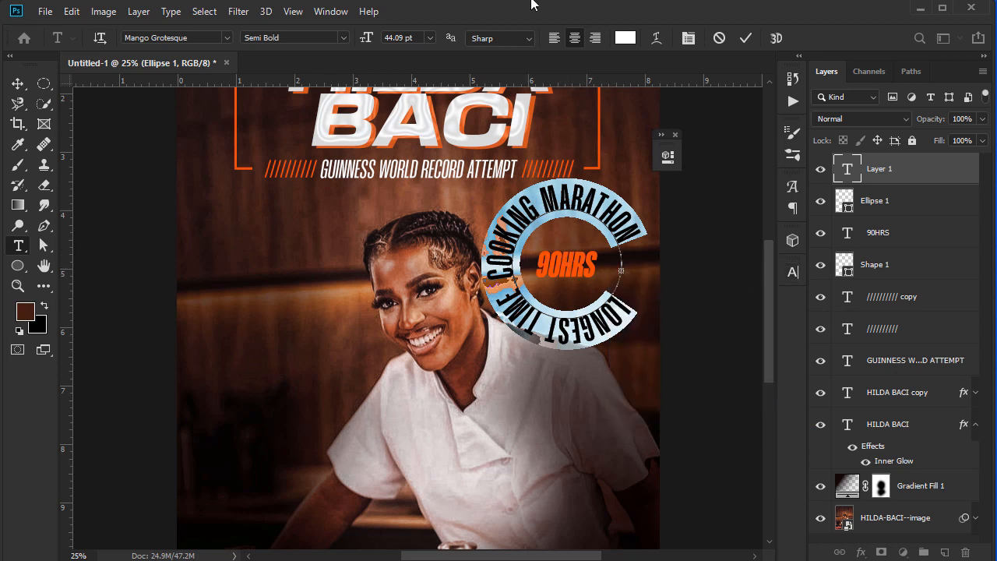
# - Reduce the circular text's font size to 18.5 pt
pyautogui.click(430, 37)
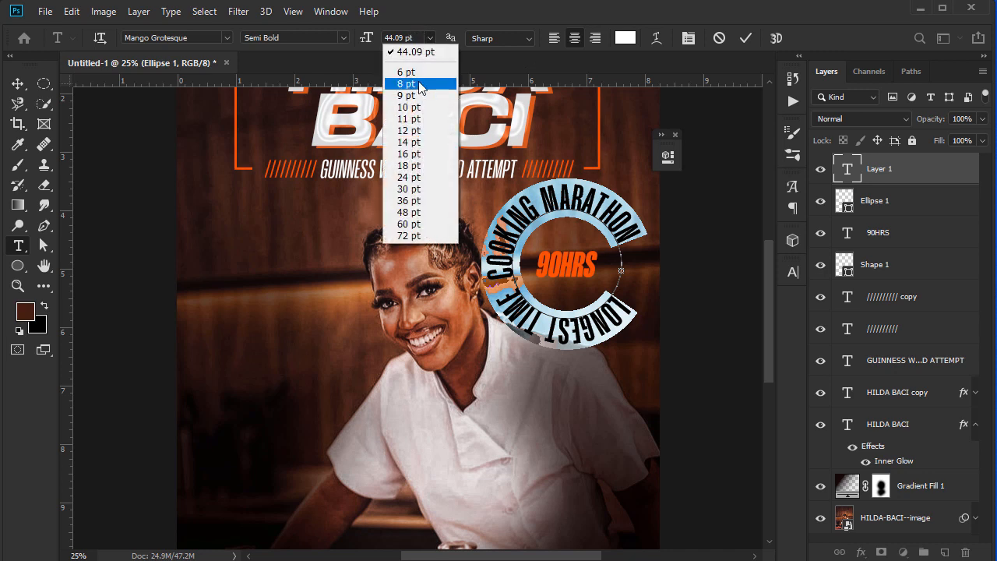
pyautogui.click(410, 168)
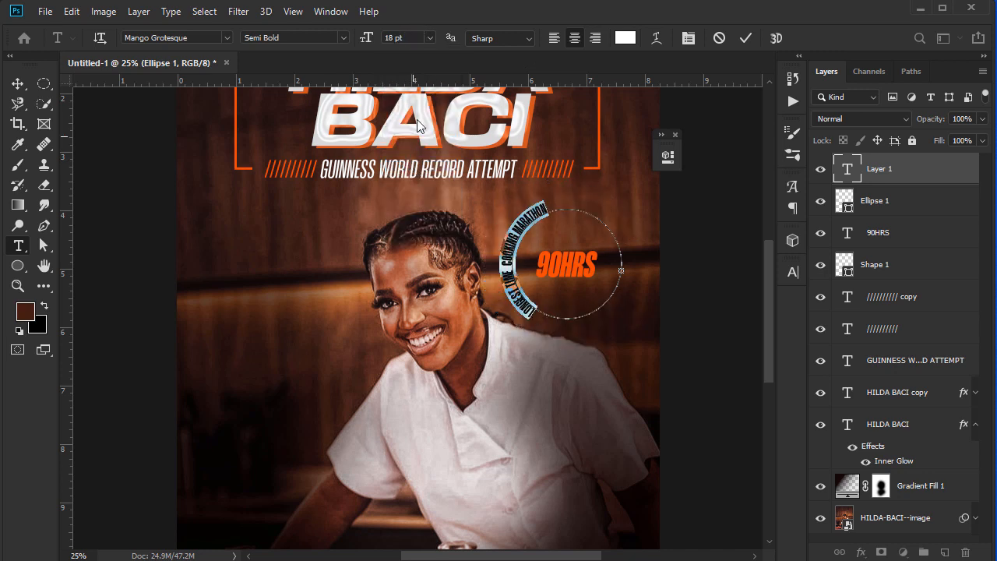
pyautogui.press('Up')
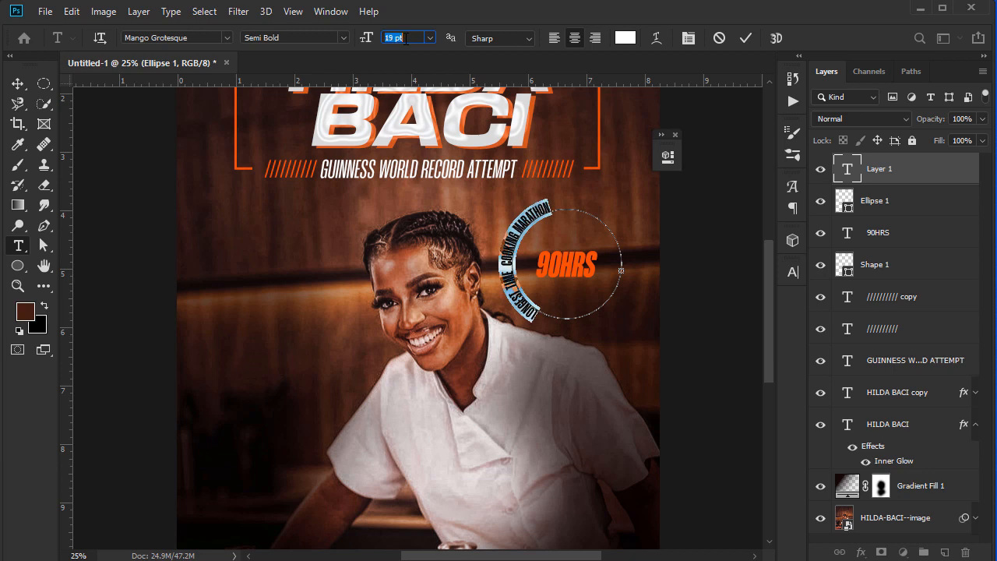
pyautogui.press('Down')
pyautogui.press('Left')
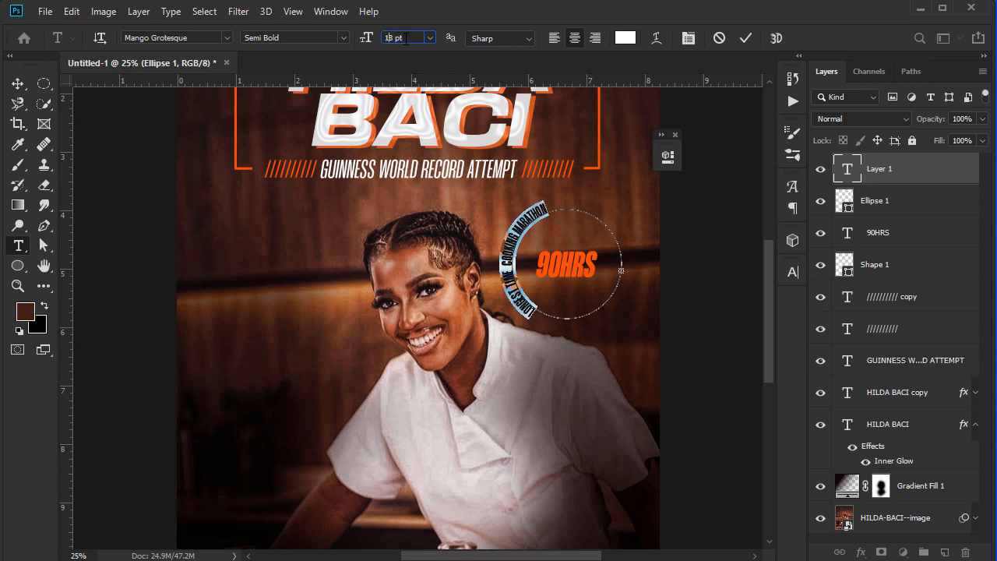
pyautogui.write('.5')
pyautogui.press('Return')
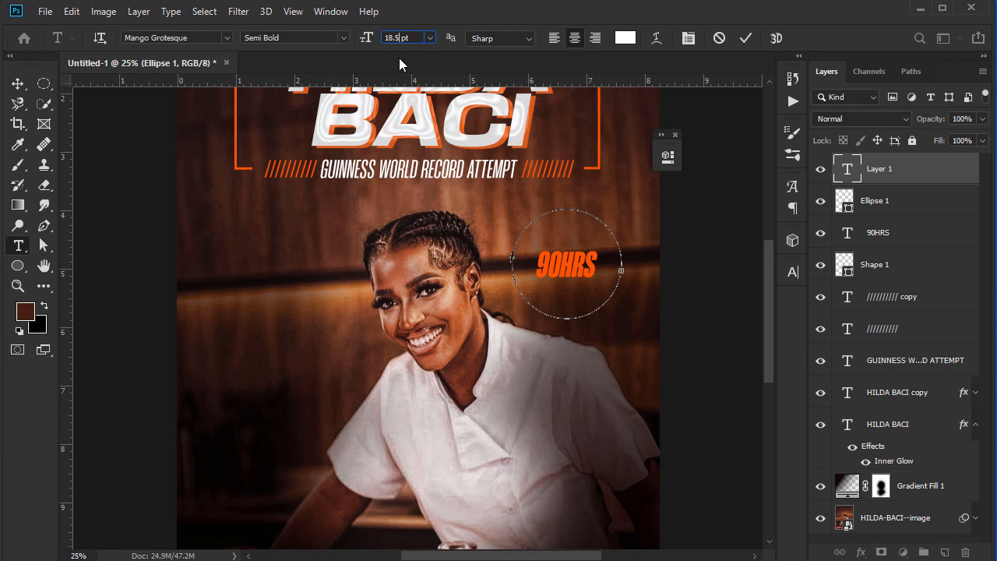
pyautogui.press('Return')
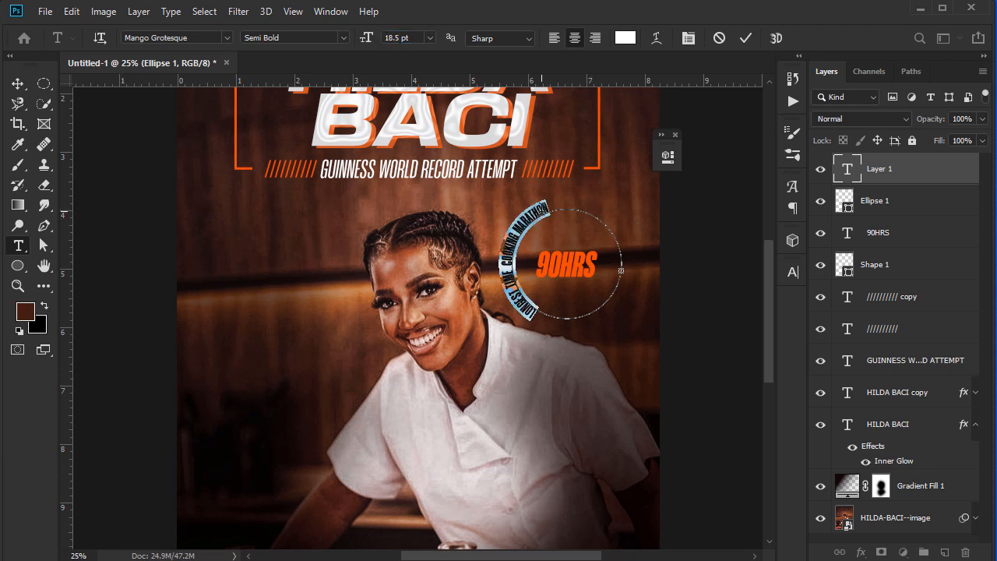
# - Paste the copied LONGEST TIME COOKING MARATHON phrase after the existing one on the circular path
pyautogui.click(562, 208)
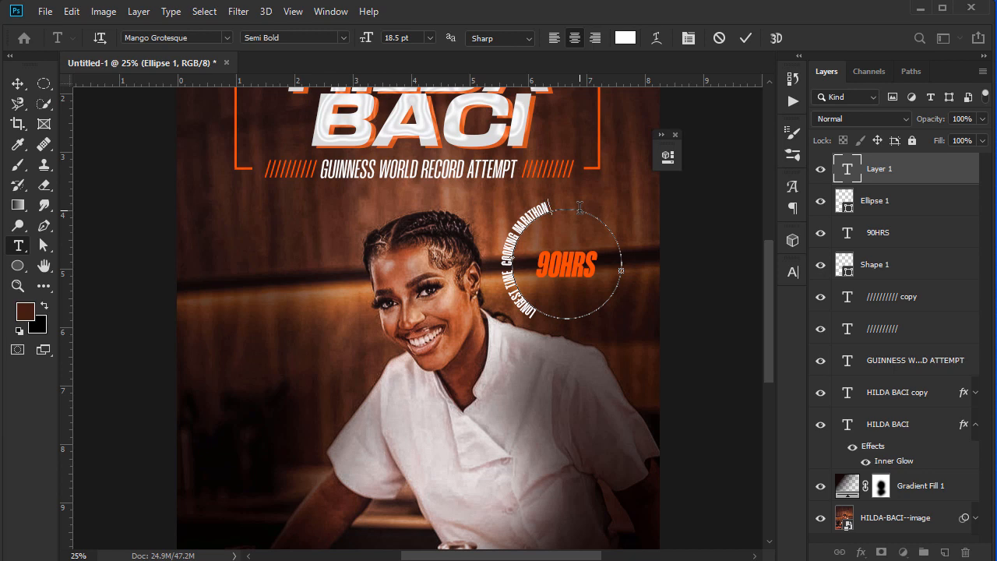
pyautogui.click(579, 207)
pyautogui.hotkey('ctrl', 'v')
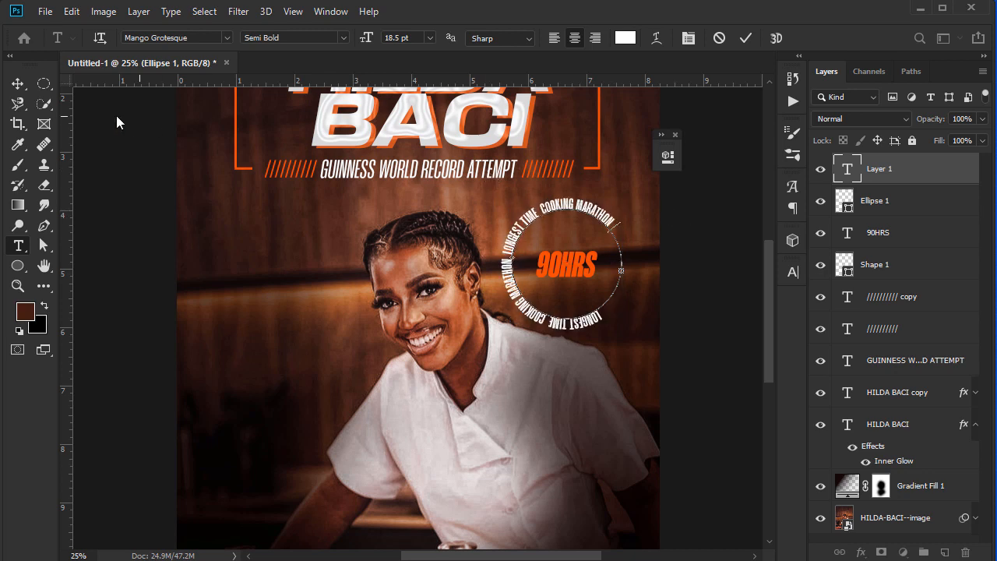
# - Scale the circular text down proportionally to about 74.68% around its centre so it sits inside the white circle
pyautogui.click(17, 83)
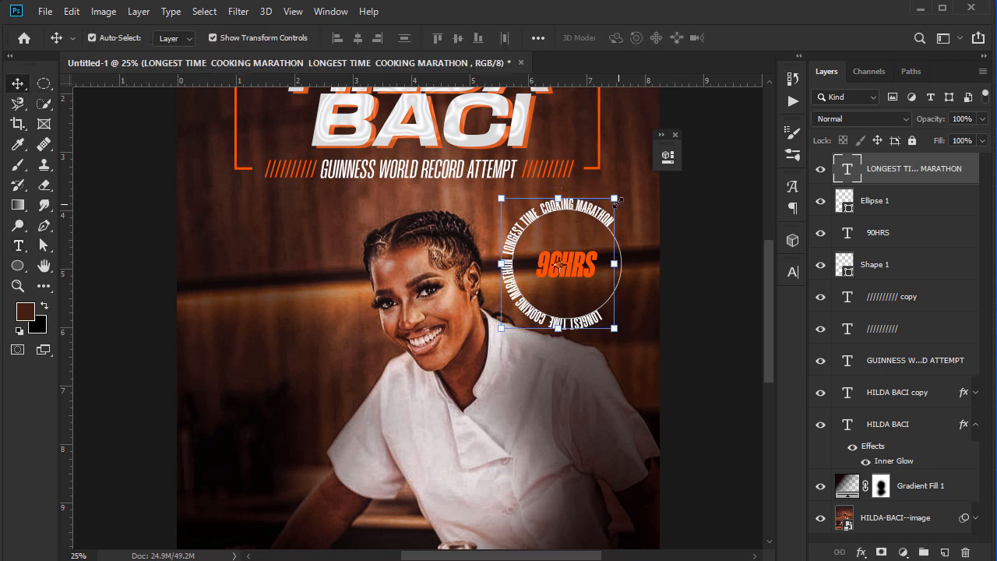
pyautogui.moveTo(561, 192); pyautogui.dragTo(559, 212)
pyautogui.press('Return')
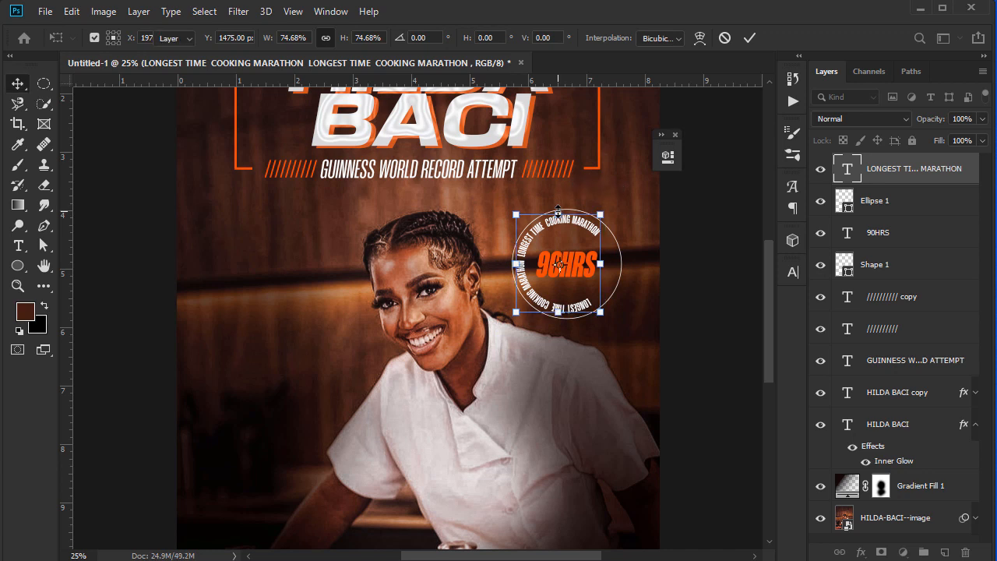
pyautogui.click(704, 241)
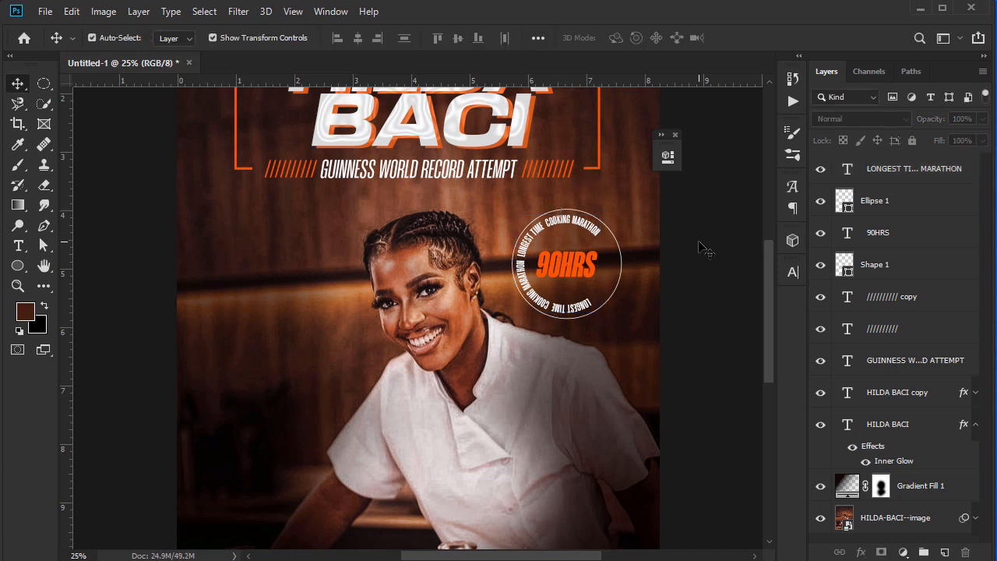
# - Enlarge all the circular text to 18.5 pt so the repeated phrase fills the ring inside the circle
pyautogui.doubleClick(590, 228)
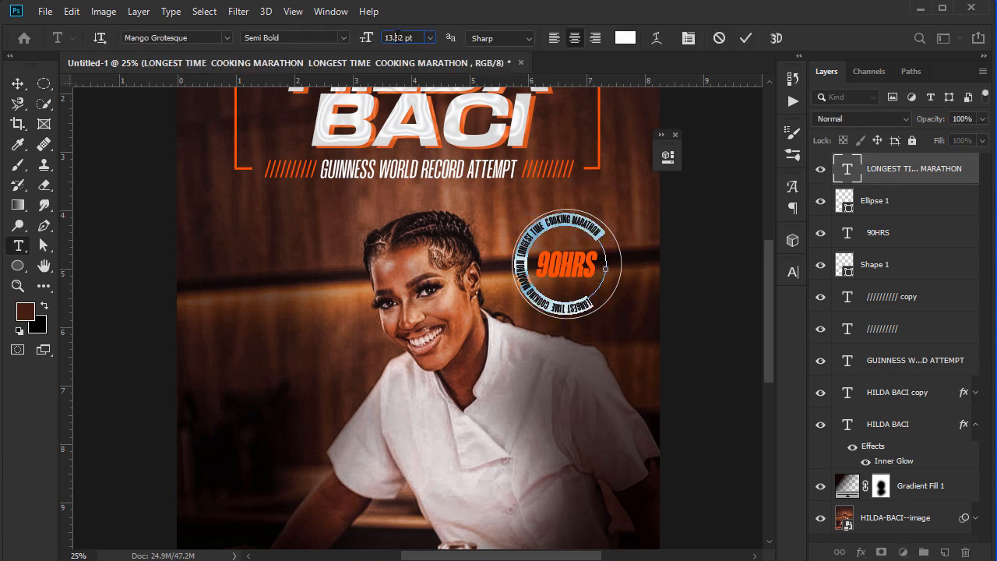
pyautogui.write('16')
pyautogui.press('Return')
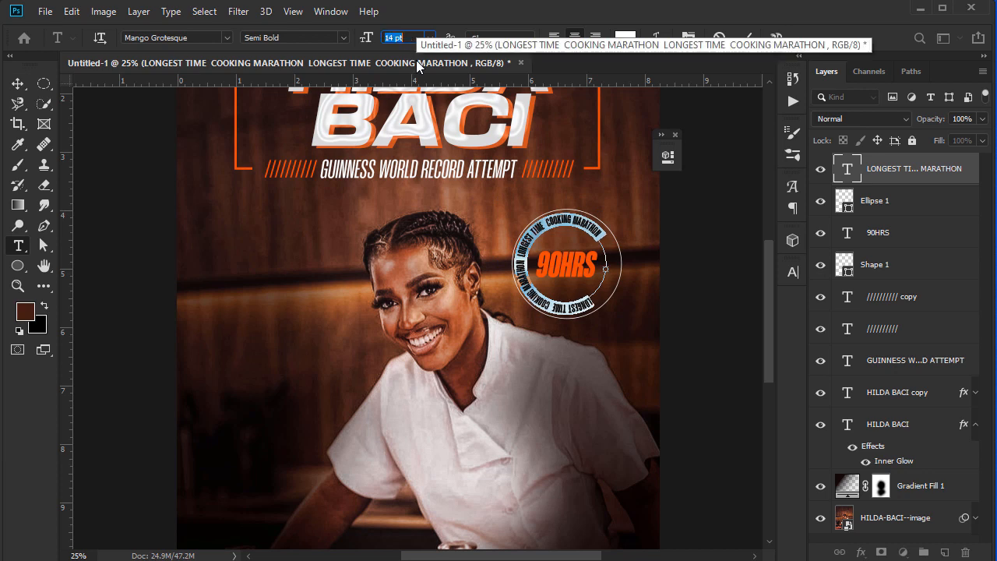
pyautogui.press('Up')
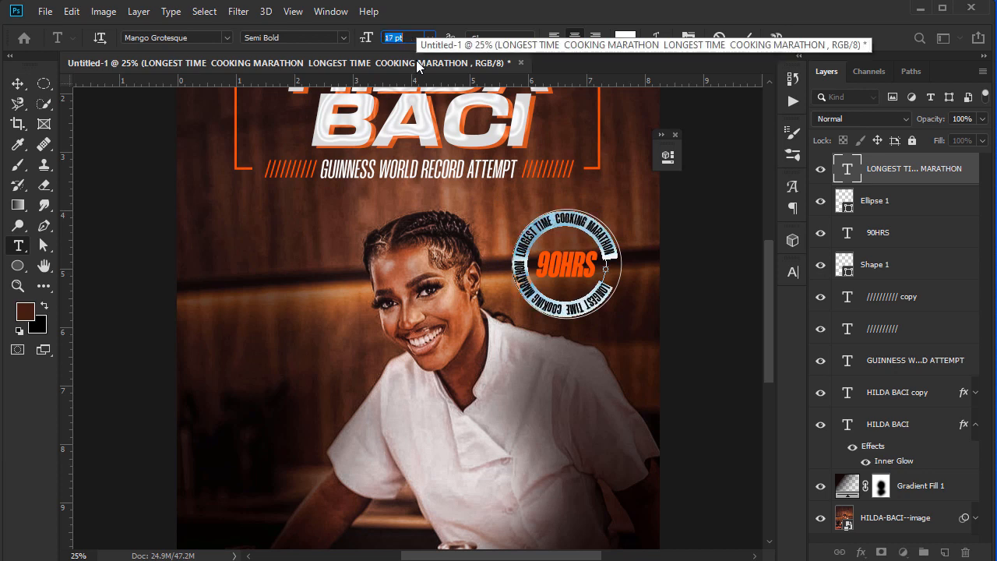
pyautogui.press('Up')
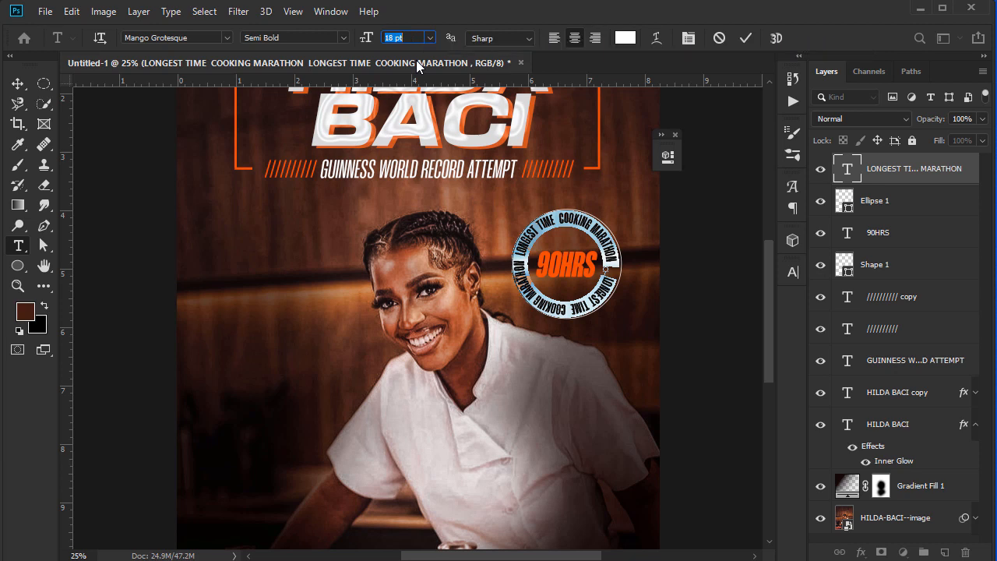
pyautogui.click(394, 37)
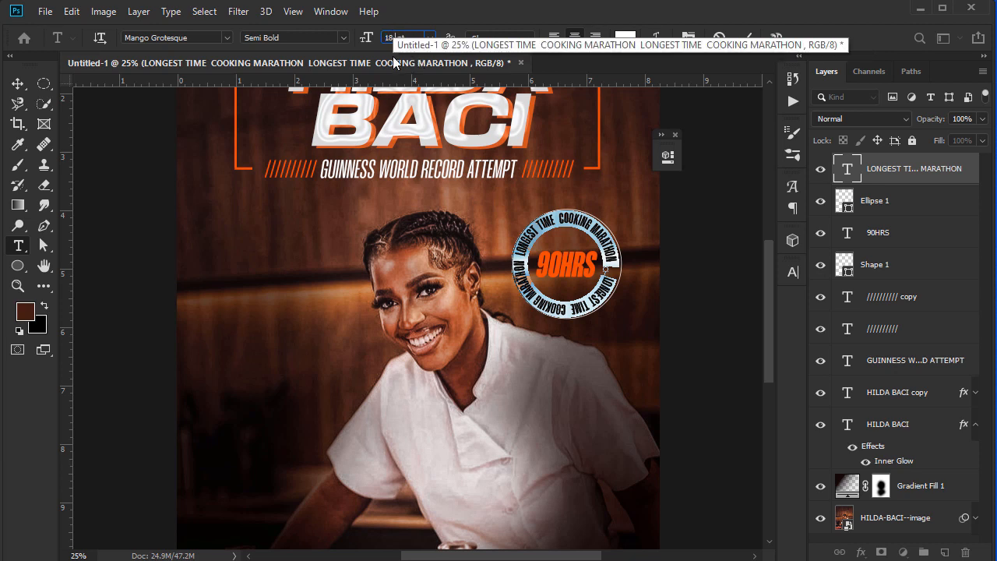
pyautogui.press('Return')
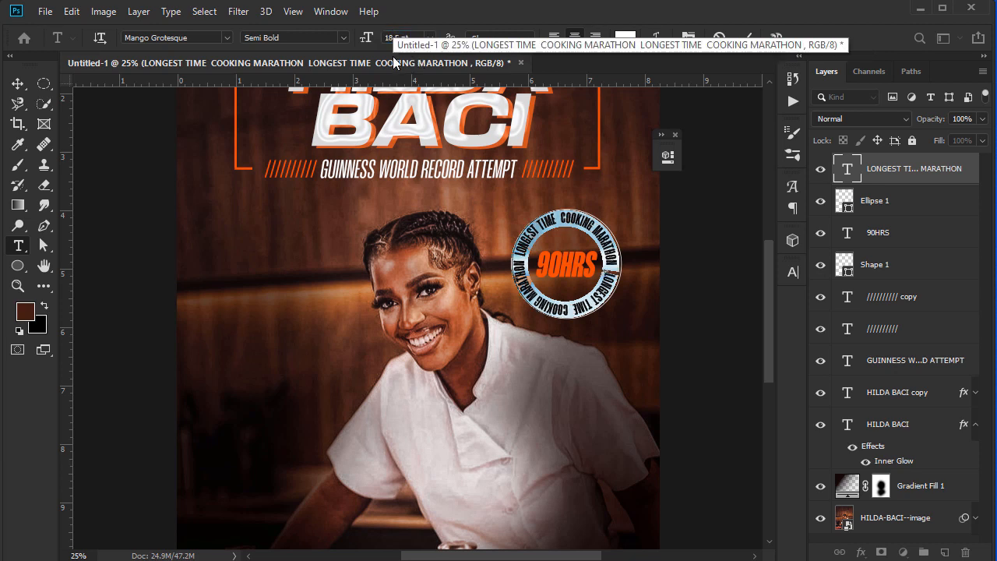
pyautogui.click(18, 83)
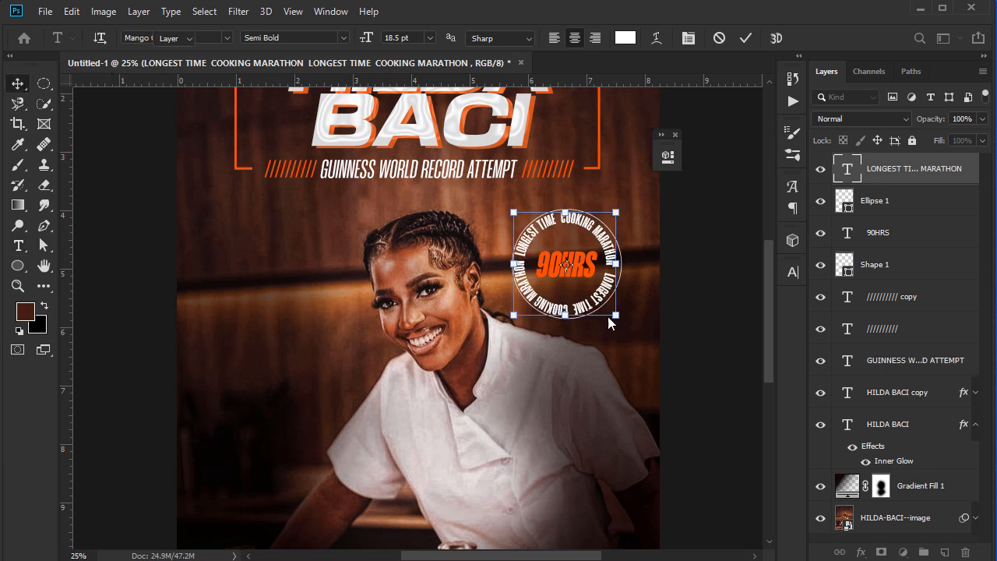
# - Delete the white circle outline from the badge and align 90HRS and the circular text on their horizontal centres, relative to the selection
pyautogui.click(896, 210)
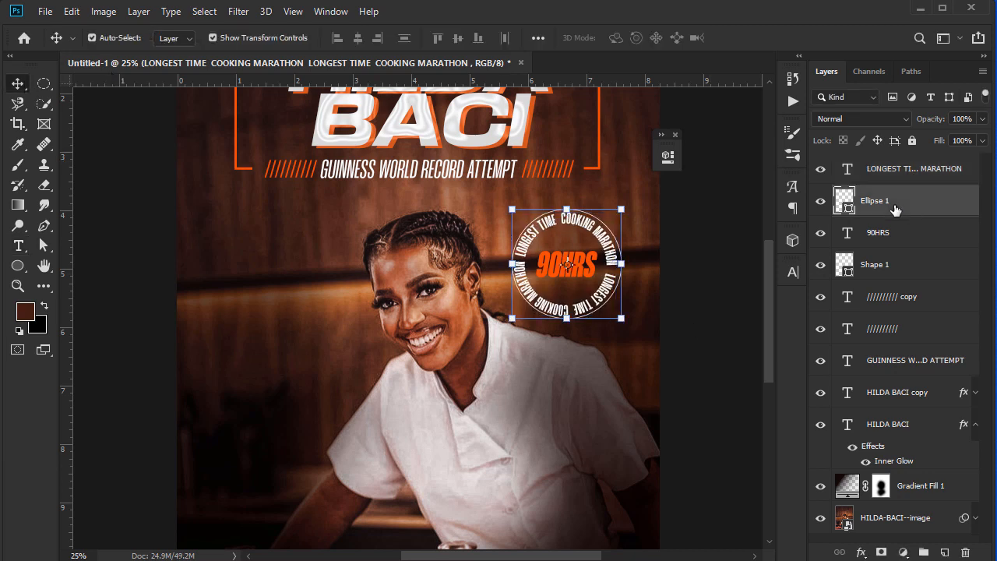
pyautogui.press('Delete')
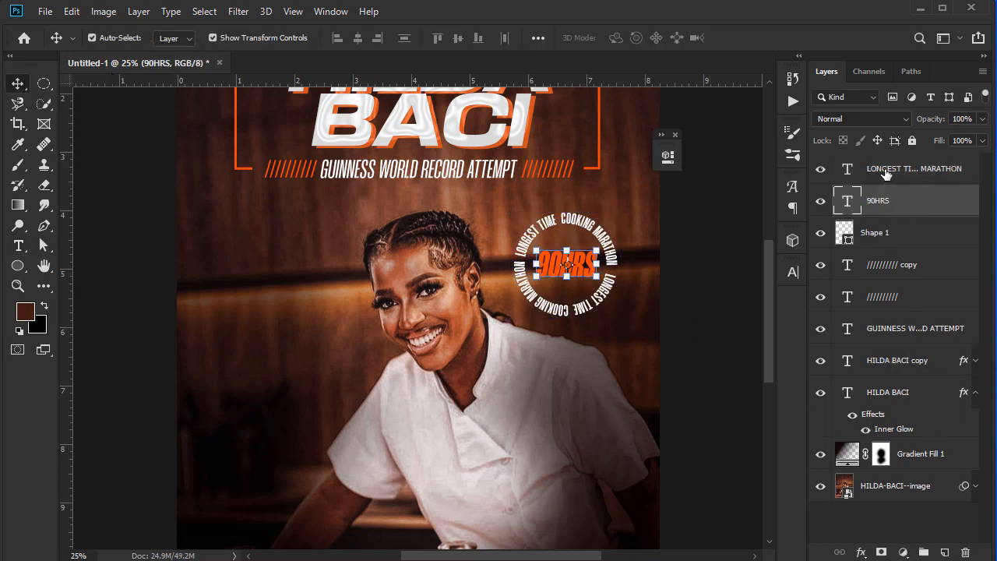
pyautogui.keyDown('shift'); pyautogui.click(892, 175); pyautogui.keyUp('shift')
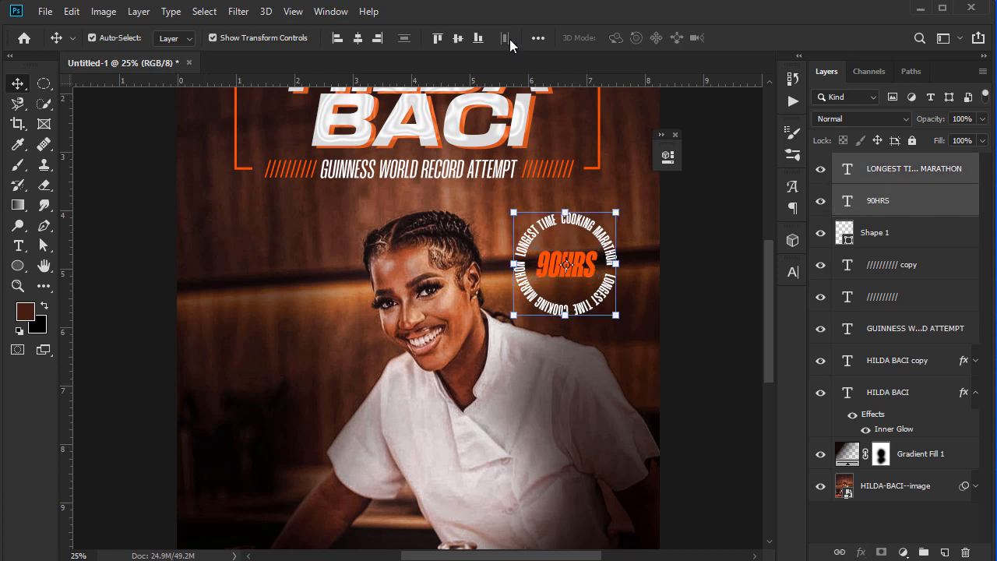
pyautogui.click(537, 38)
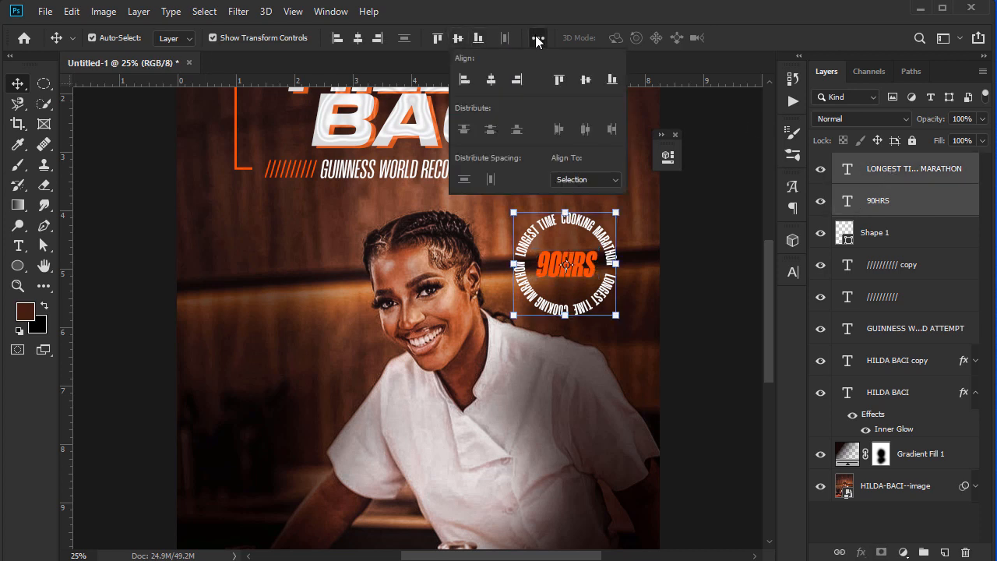
pyautogui.click(573, 179)
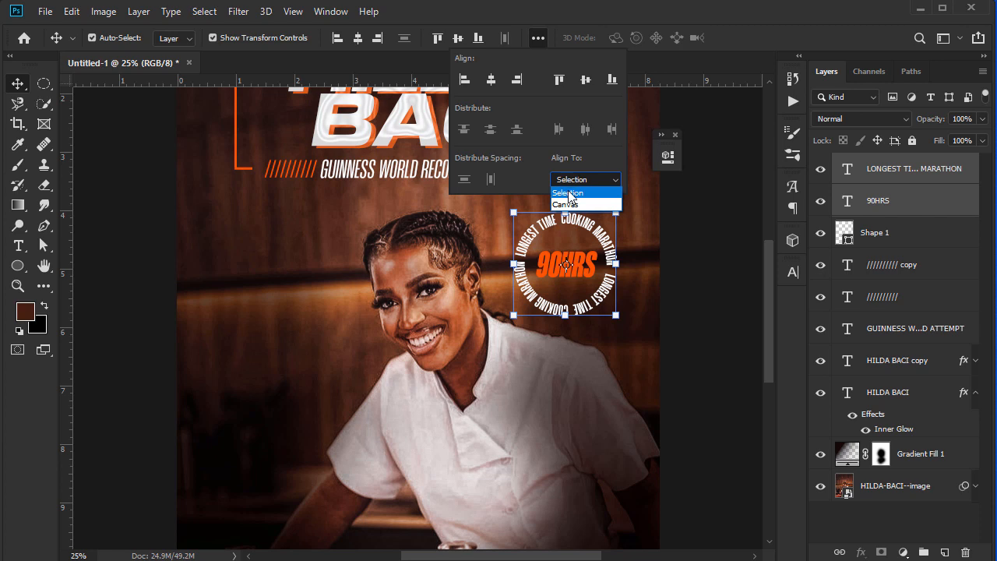
pyautogui.click(569, 193)
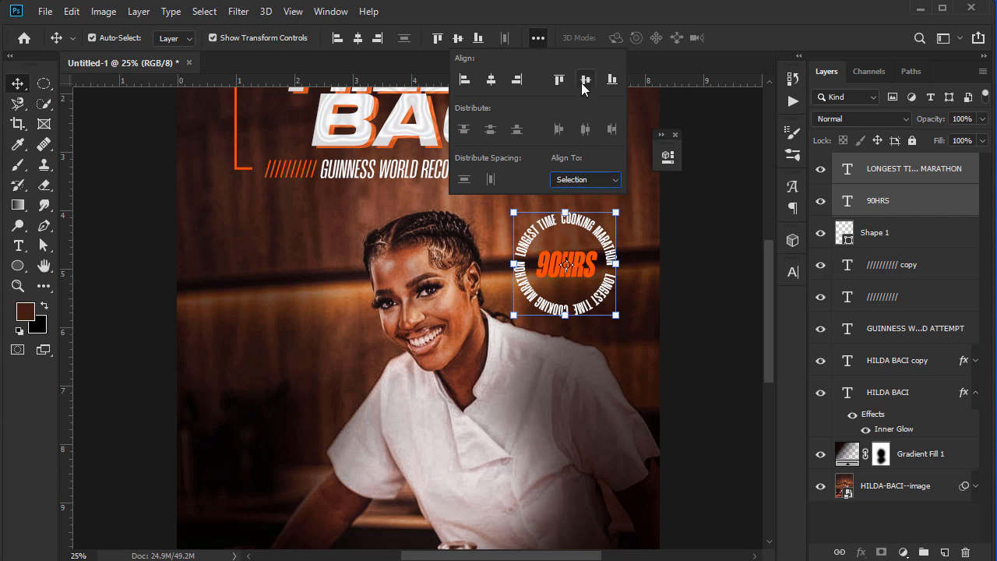
pyautogui.click(490, 80)
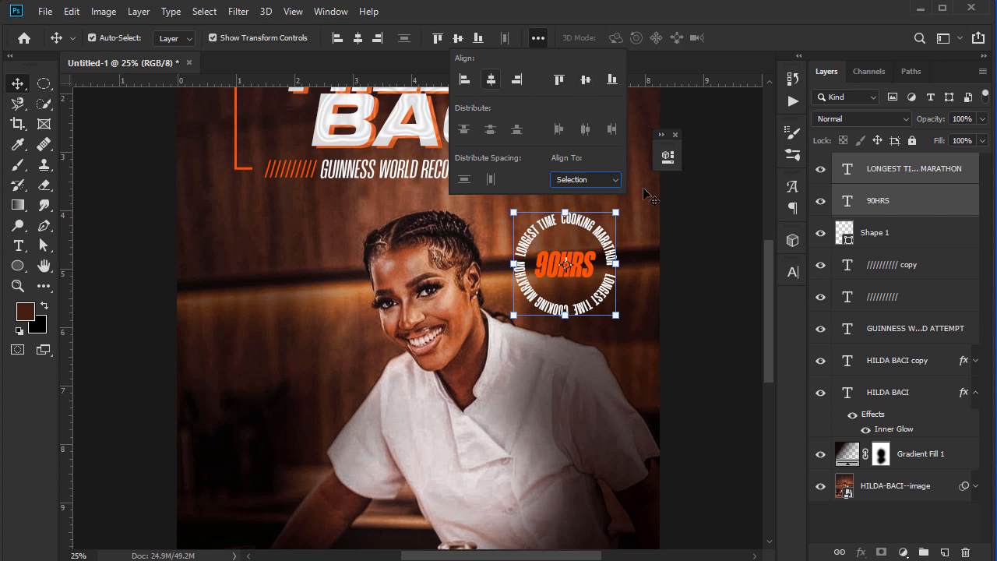
pyautogui.click(681, 234)
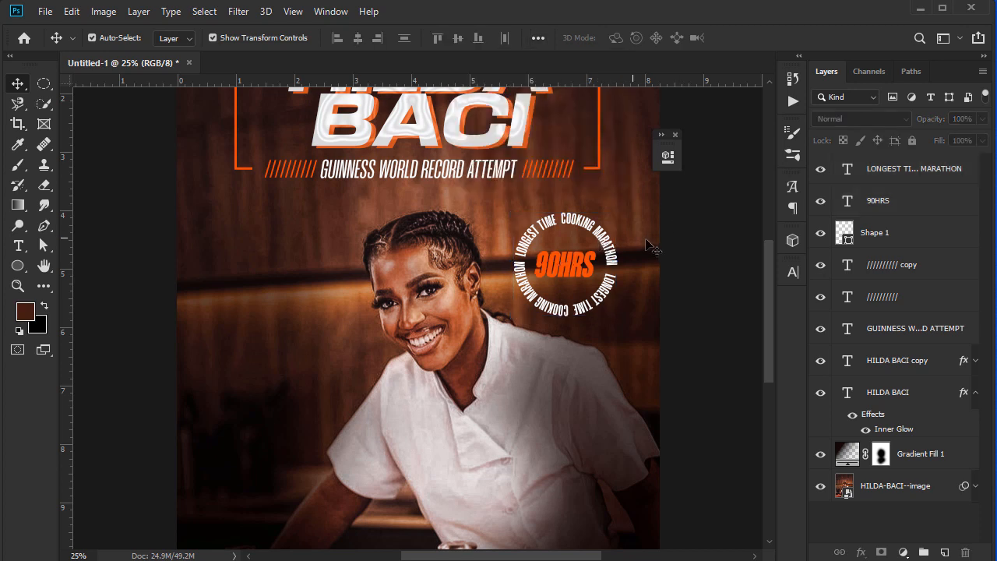
pyautogui.click(677, 136)
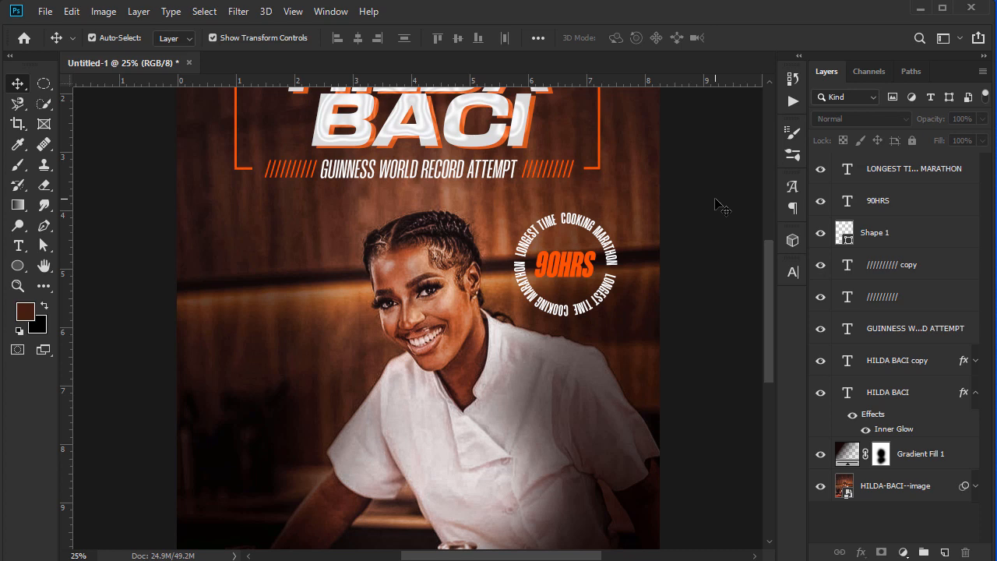
pyautogui.click(613, 252)
pyautogui.doubleClick(613, 252)
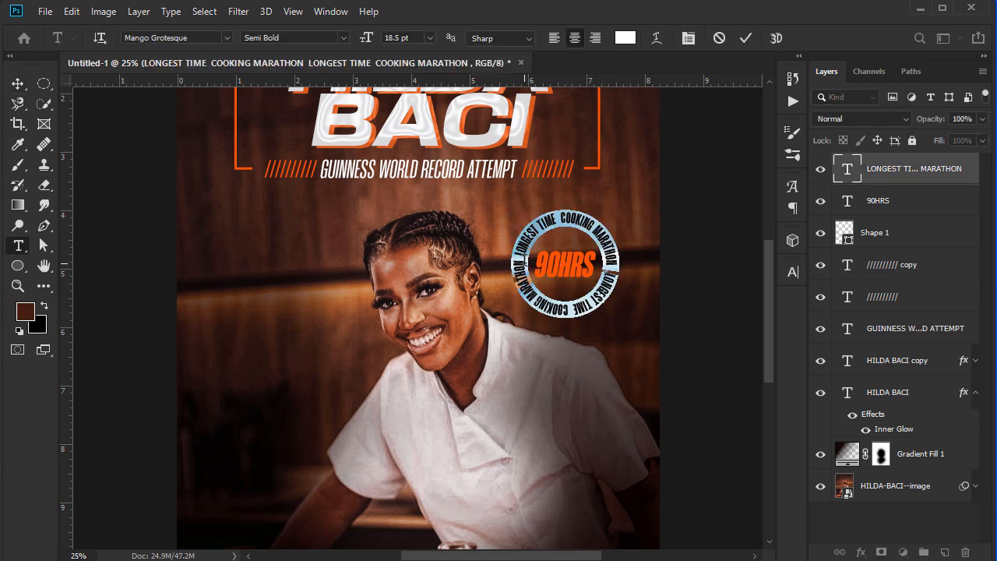
pyautogui.click(538, 271)
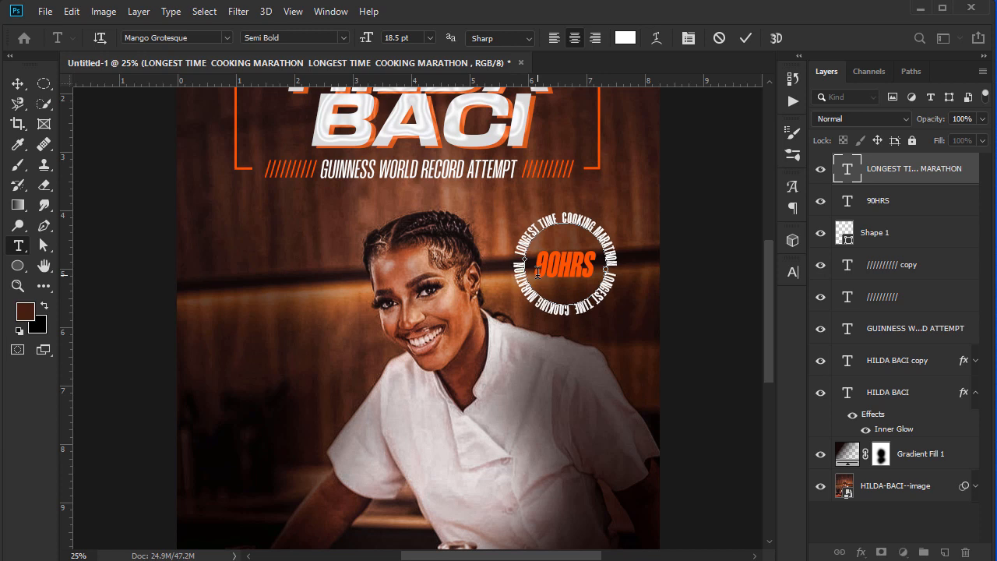
pyautogui.click(17, 84)
pyautogui.click(117, 255)
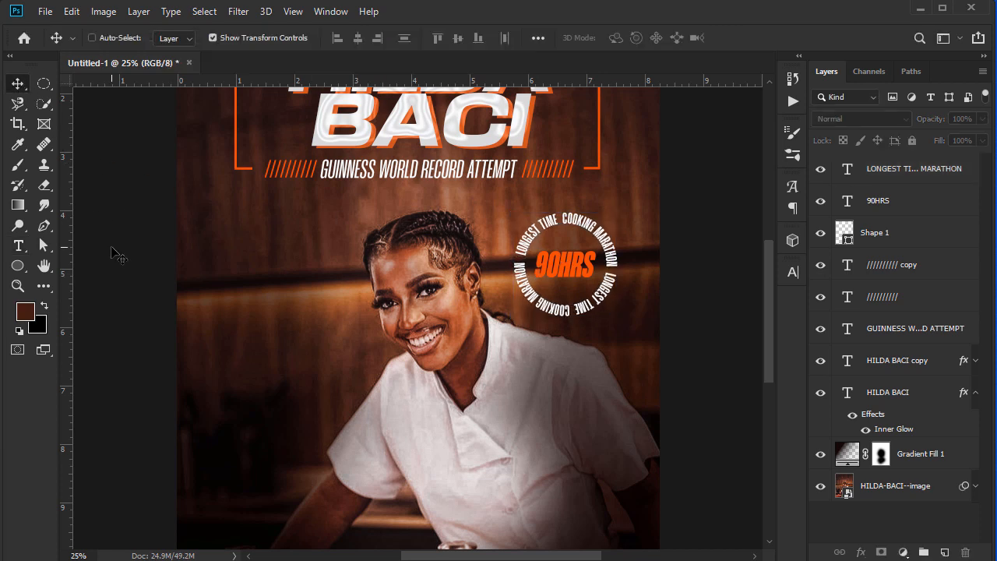
# - Rotate the circular text slightly counterclockwise around 90HRS
pyautogui.hotkey('ctrl', '-')
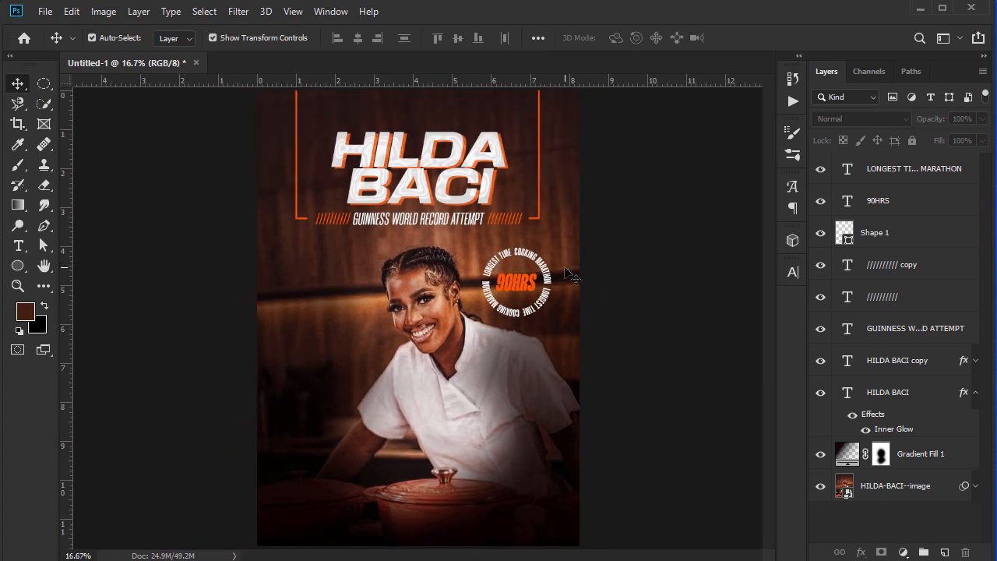
pyautogui.keyDown('ctrl'); pyautogui.click(547, 276); pyautogui.keyUp('ctrl')
pyautogui.hotkey('ctrl', 't')
pyautogui.moveTo(560, 285); pyautogui.dragTo(565, 276)
pyautogui.press('Return')
pyautogui.click(666, 312)
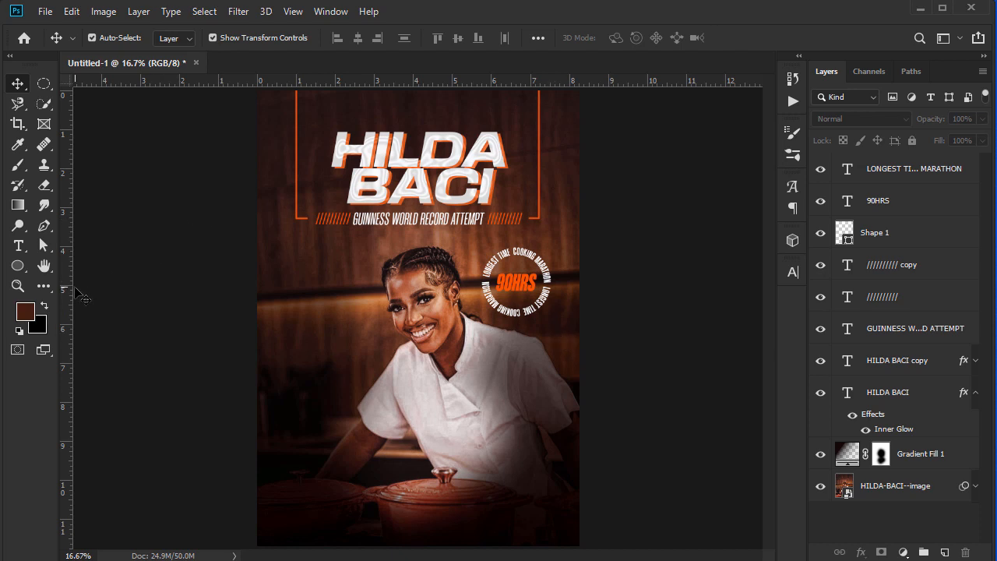
# - Place two vertical guides along the left and right sides of the orange frame
pyautogui.moveTo(69, 296); pyautogui.dragTo(298, 288)
pyautogui.moveTo(67, 345); pyautogui.dragTo(539, 304)
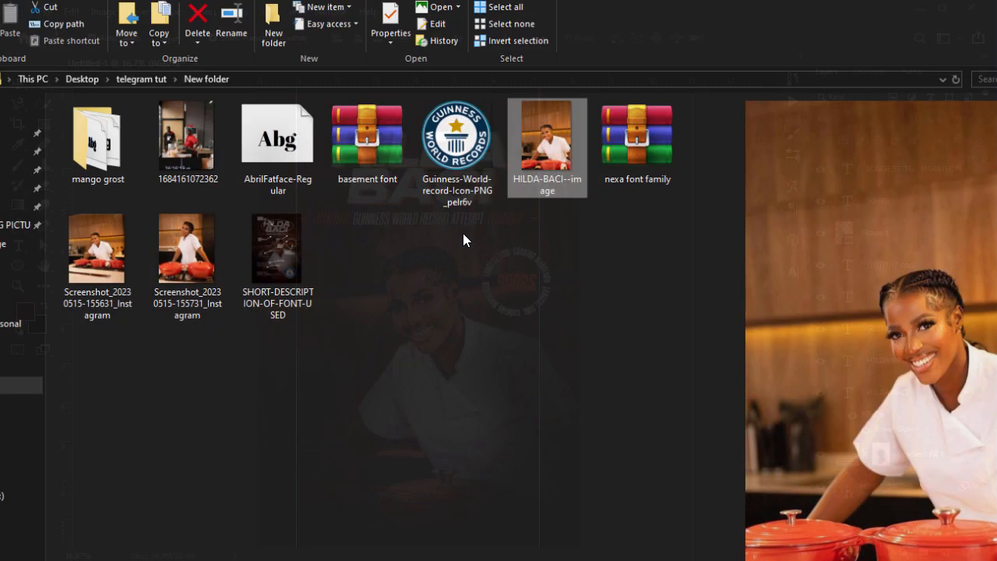
# - Place the Guinness-World-record-Icon-PNG_pelr6v image, scaled down, in the poster's lower-right area with its right edge on the right guide
pyautogui.click(459, 144)
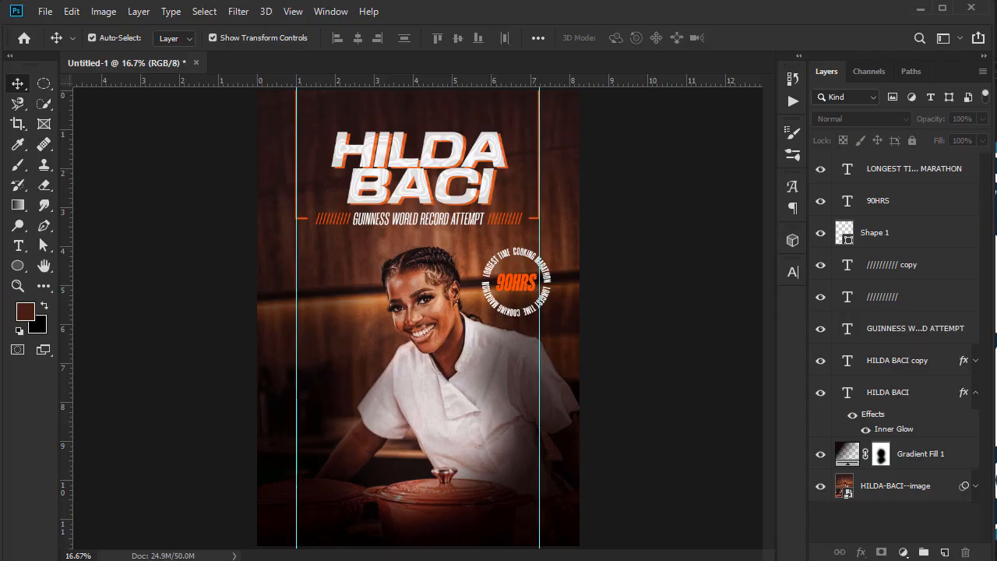
pyautogui.moveTo(473, 421); pyautogui.dragTo(473, 421)
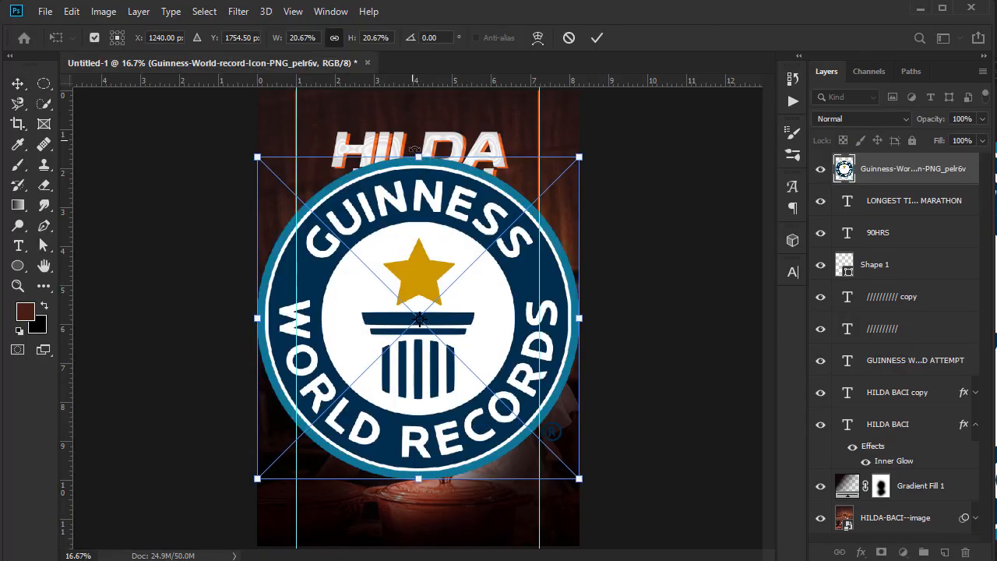
pyautogui.moveTo(419, 156); pyautogui.dragTo(448, 406)
pyautogui.moveTo(444, 440); pyautogui.dragTo(524, 475)
pyautogui.press('Return')
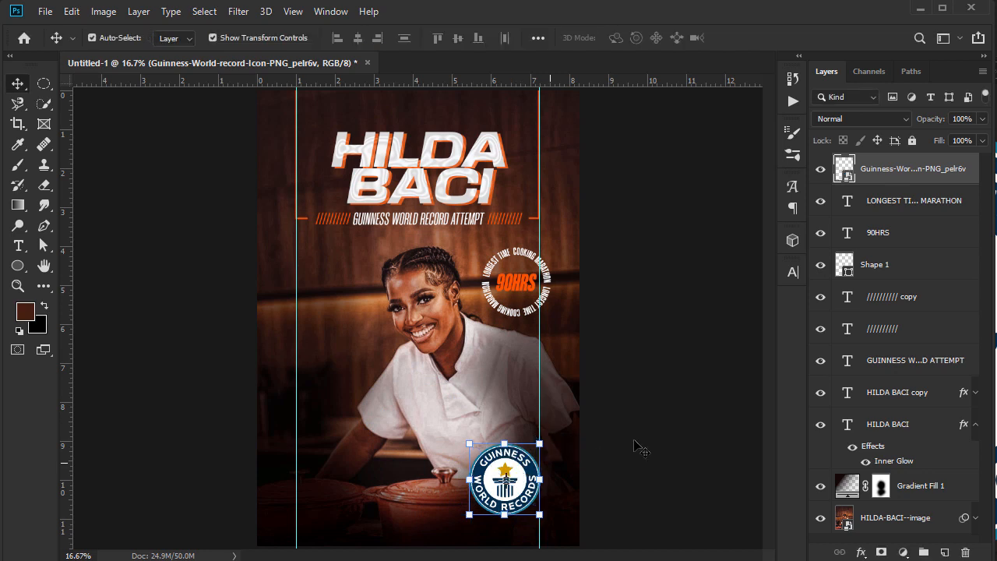
# - Scale the Guinness World Records logo down to about 4.33% and move it straight down about 0.08 in
pyautogui.click(510, 484)
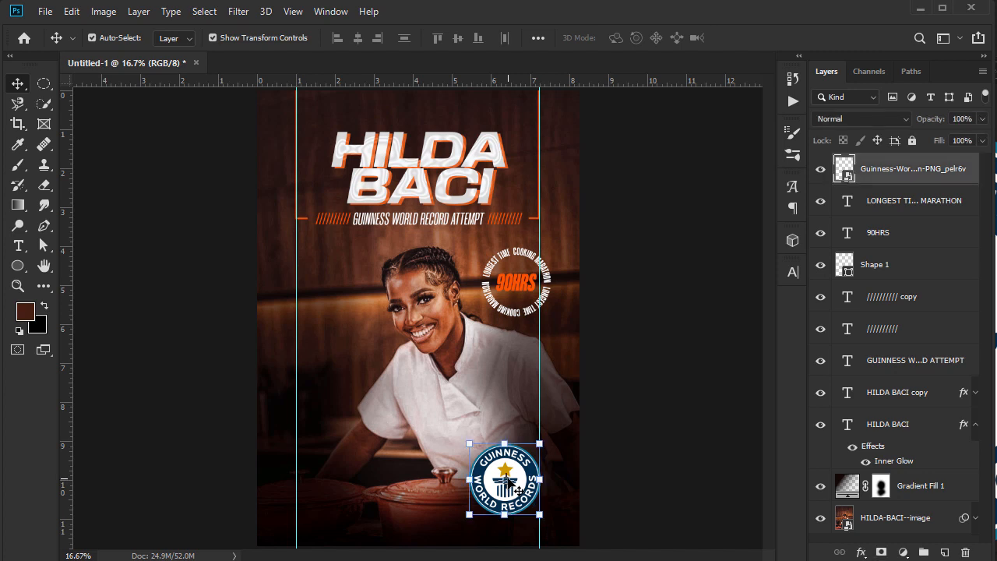
pyautogui.hotkey('ctrl', 't')
pyautogui.moveTo(505, 448); pyautogui.dragTo(505, 449)
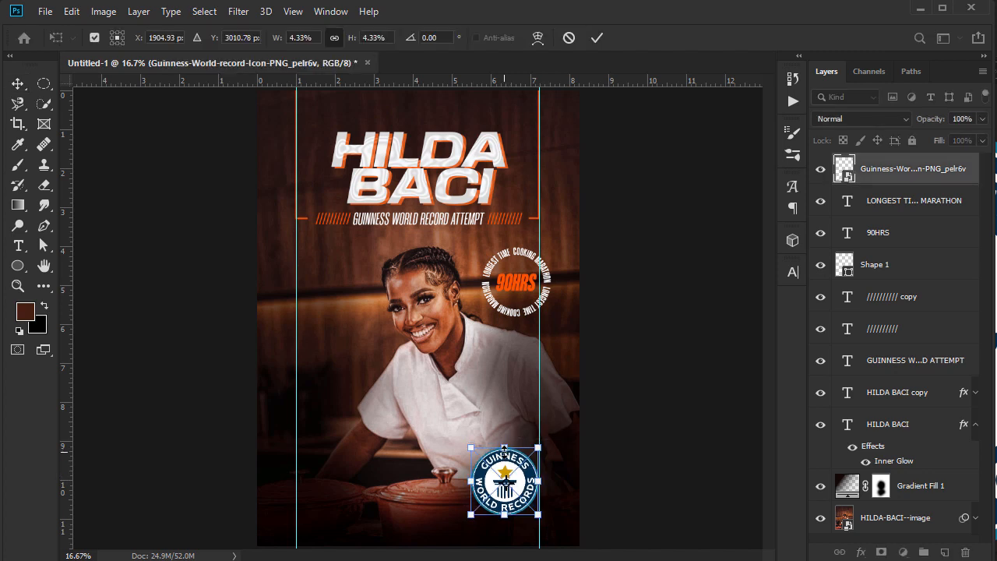
pyautogui.press('Return')
pyautogui.click(662, 380)
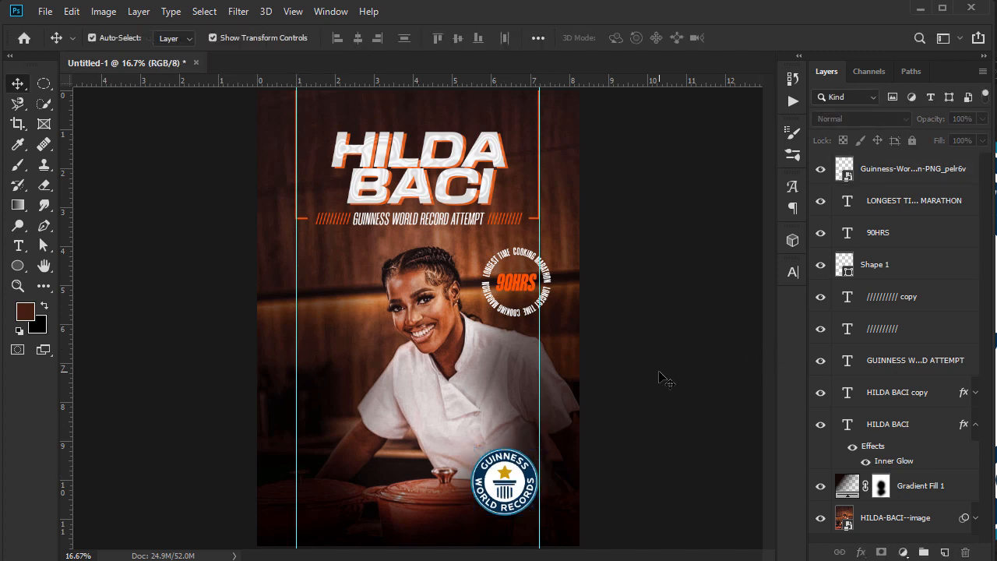
pyautogui.click(508, 472)
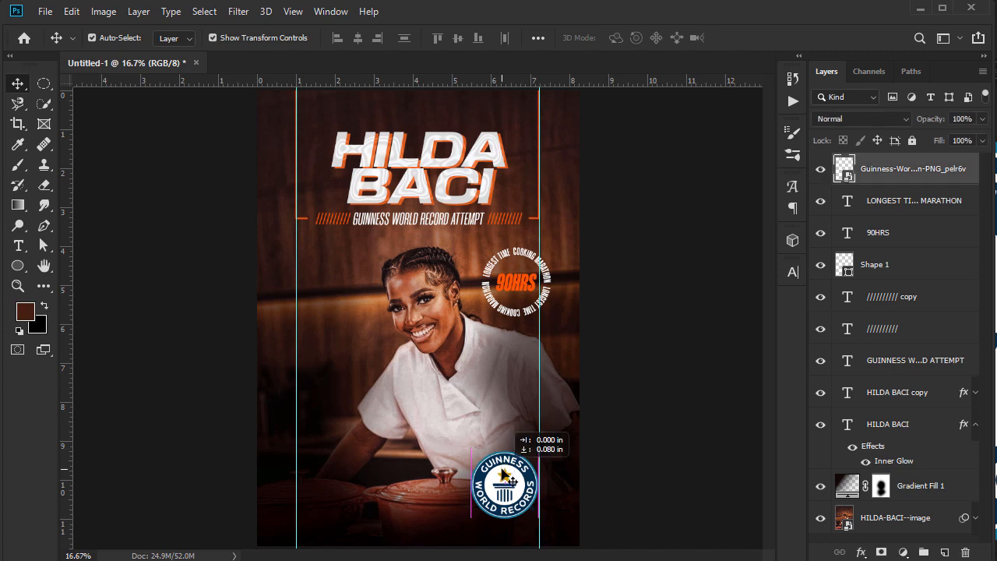
pyautogui.click(634, 390)
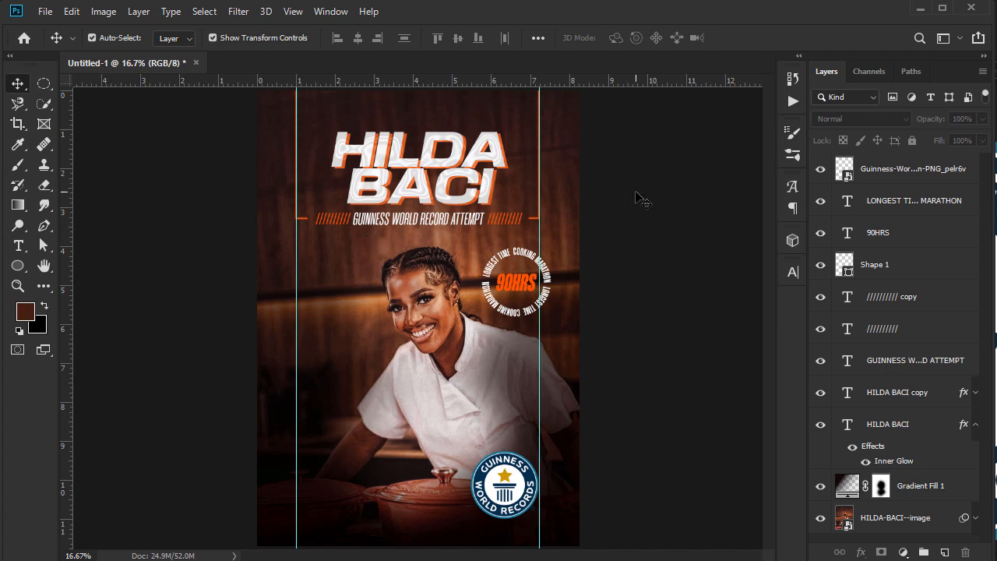
# - Add the text "My cook" on the left guide beside the woman's shoulder
pyautogui.click(18, 246)
pyautogui.click(304, 382)
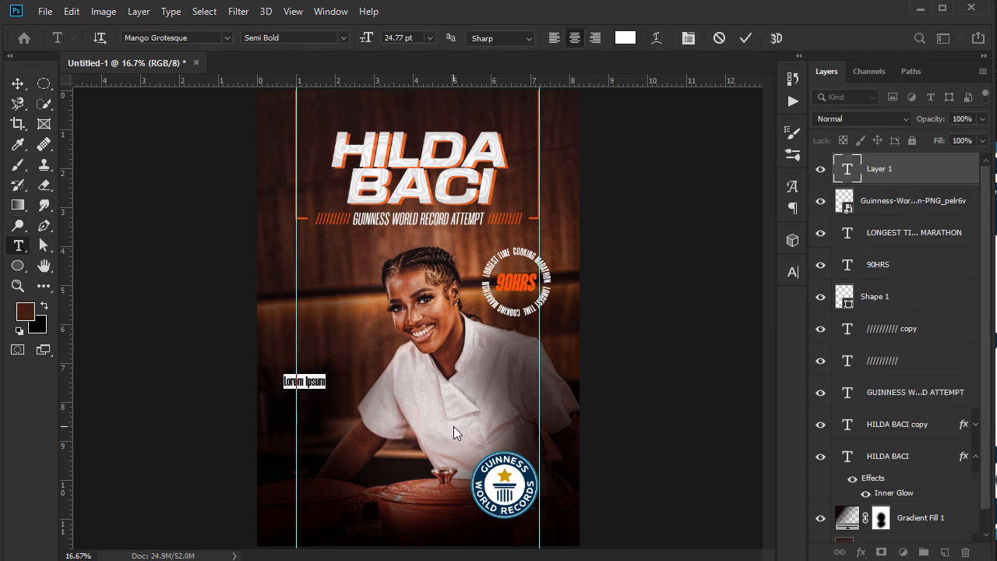
pyautogui.write('My')
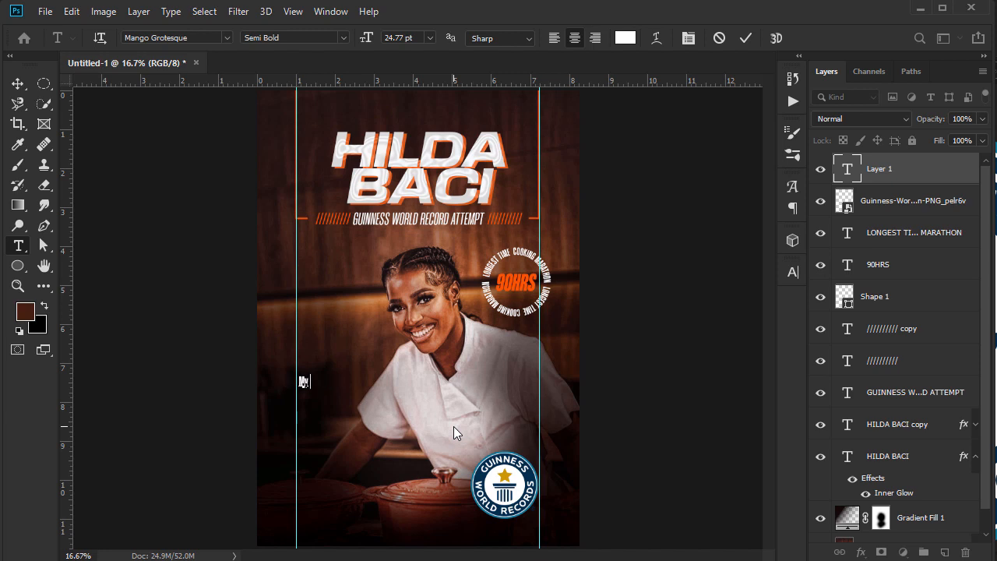
pyautogui.write(' cook')
# - Set the My cook text in Signatrue Regular at 32.77 pt and align its left edge to the left guide
pyautogui.hotkey('ctrl', 'a')
pyautogui.click(202, 40)
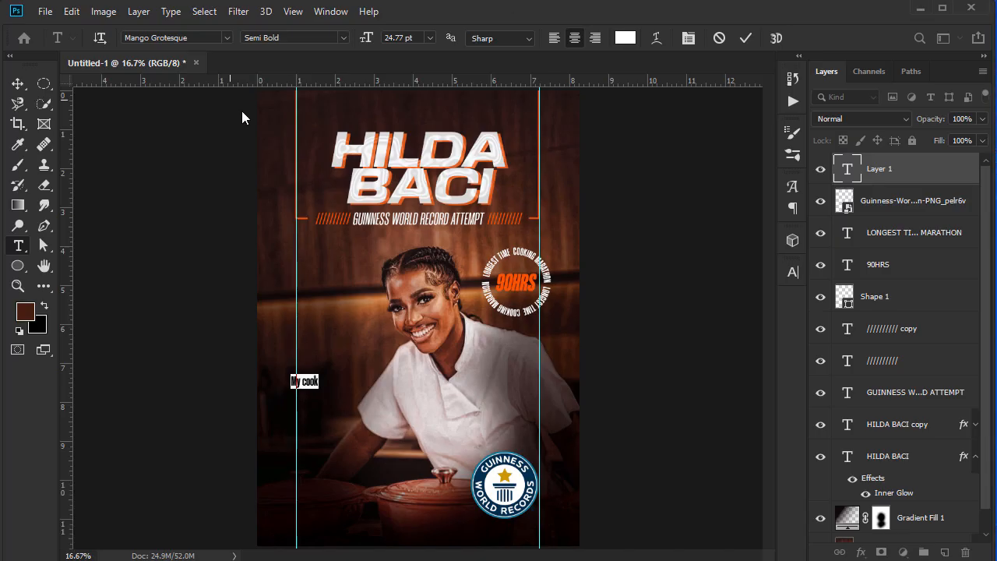
pyautogui.write('sign')
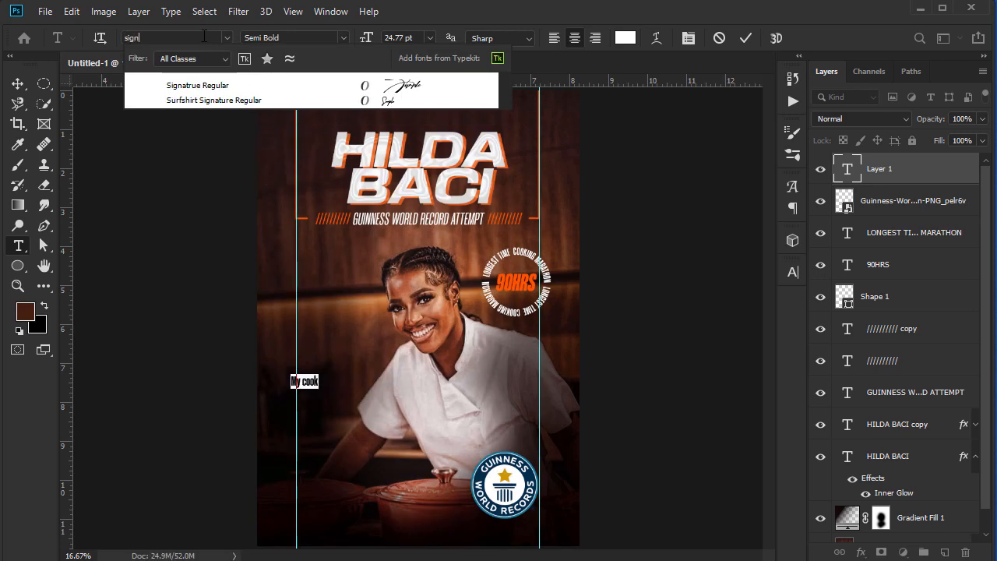
pyautogui.click(207, 86)
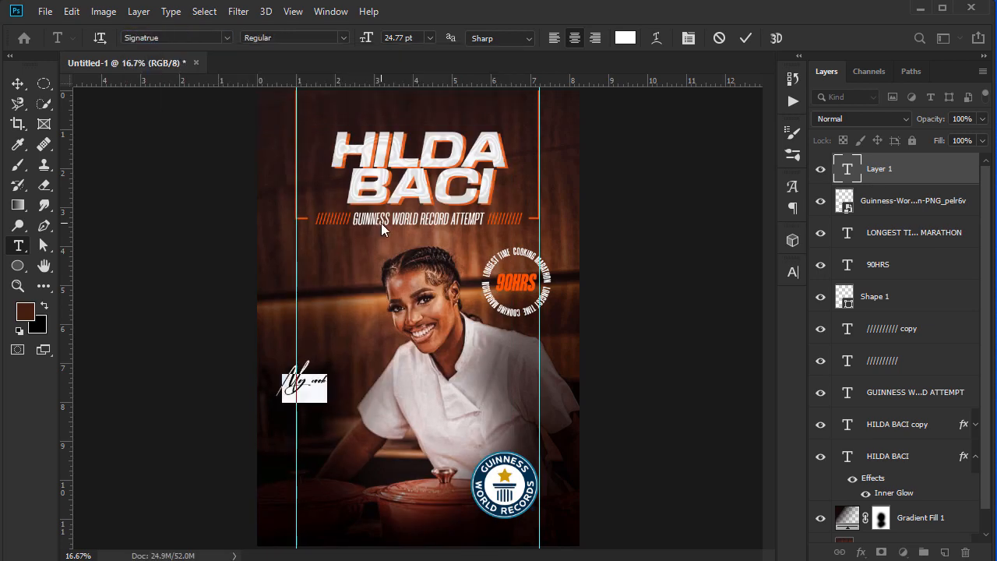
pyautogui.moveTo(367, 37); pyautogui.dragTo(372, 41)
pyautogui.click(21, 84)
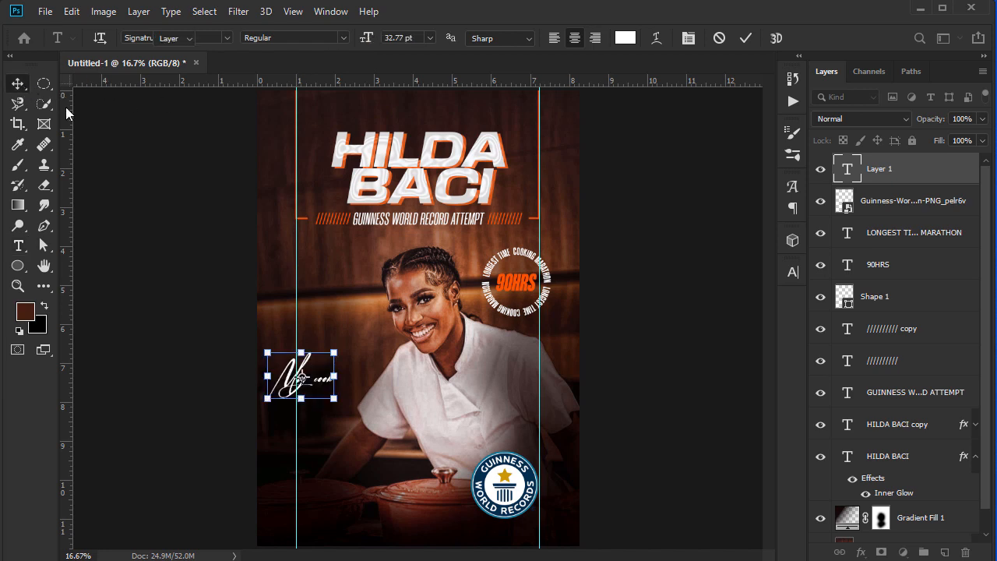
pyautogui.moveTo(324, 387)
pyautogui.mouseDown()
pyautogui.moveTo(349, 389)
pyautogui.moveTo(348, 397)
pyautogui.moveTo(351, 380)
pyautogui.mouseUp()
# - Duplicate the My cook text, place the copy just below the original and change its wording to "WITH HILDA"
pyautogui.hotkey('ctrl', '+')
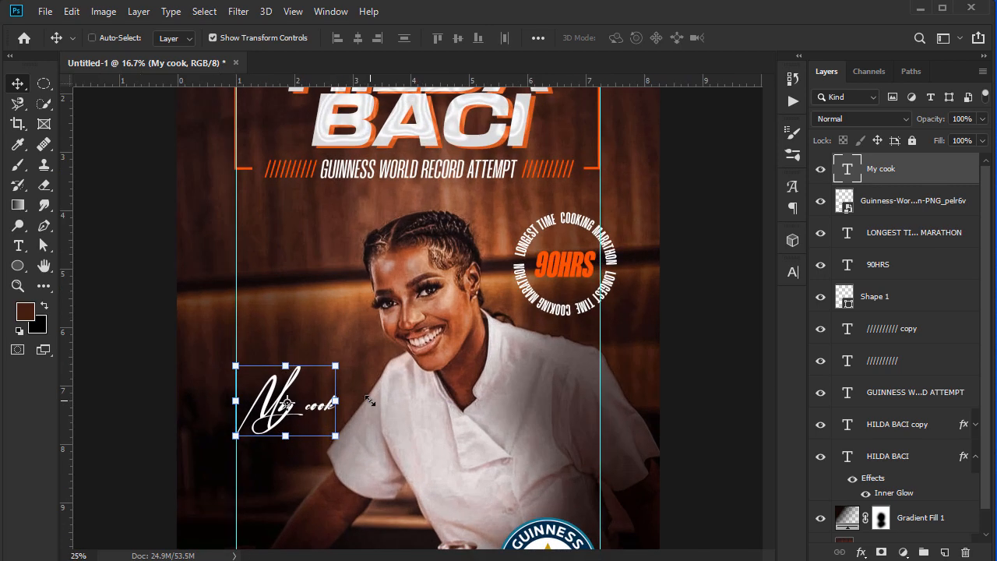
pyautogui.hotkey('ctrl', 'j')
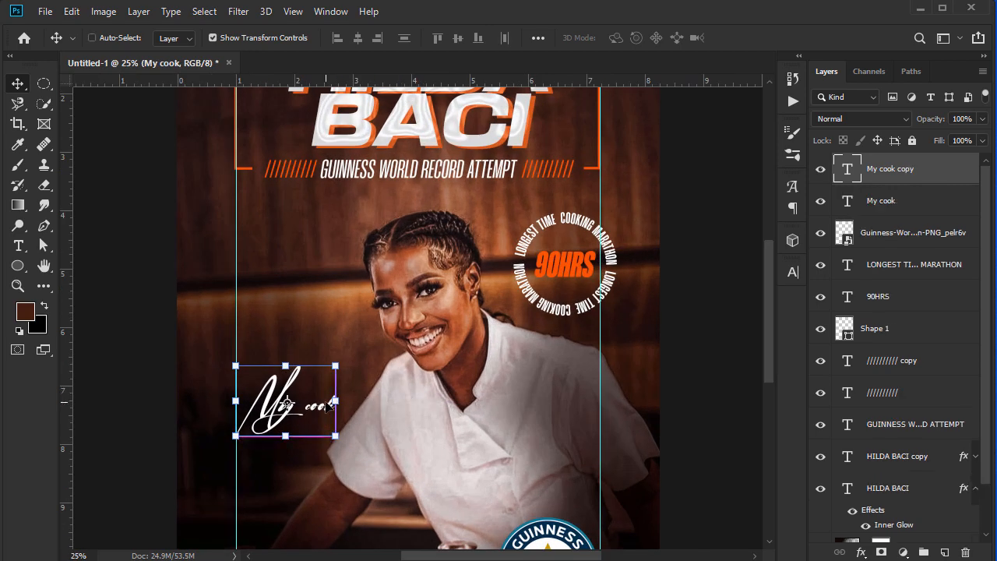
pyautogui.moveTo(330, 402); pyautogui.dragTo(322, 459)
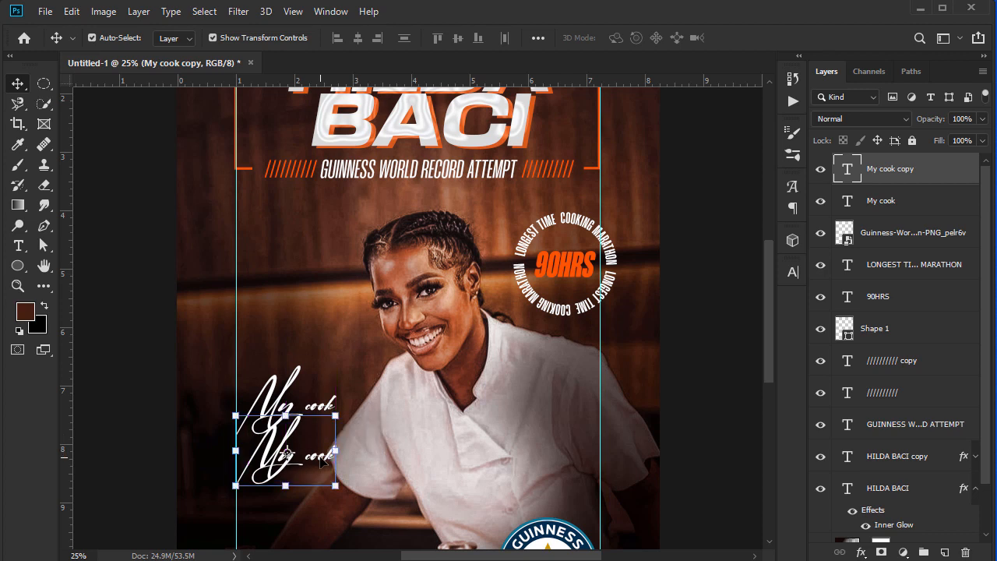
pyautogui.doubleClick(321, 460)
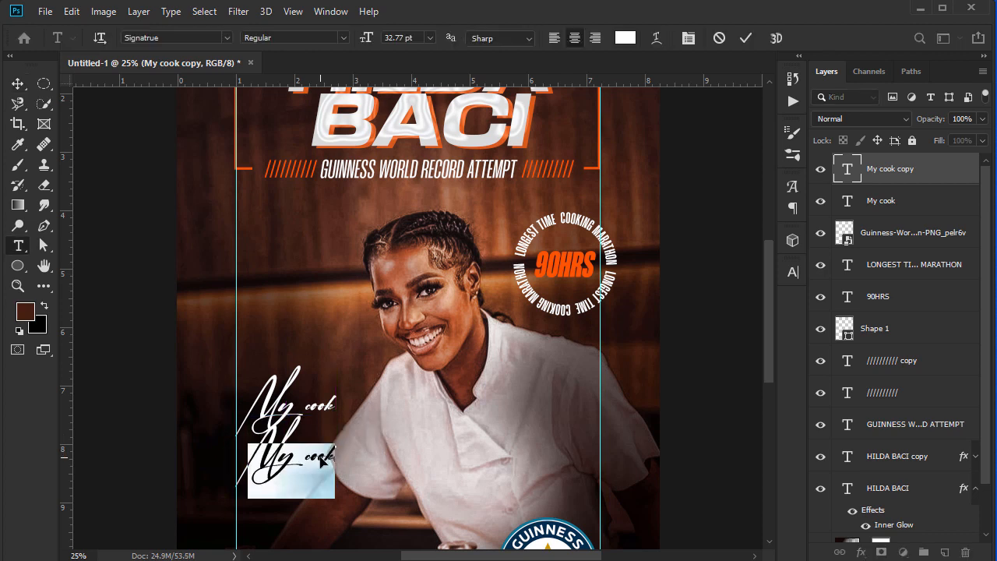
pyautogui.write('WITH H')
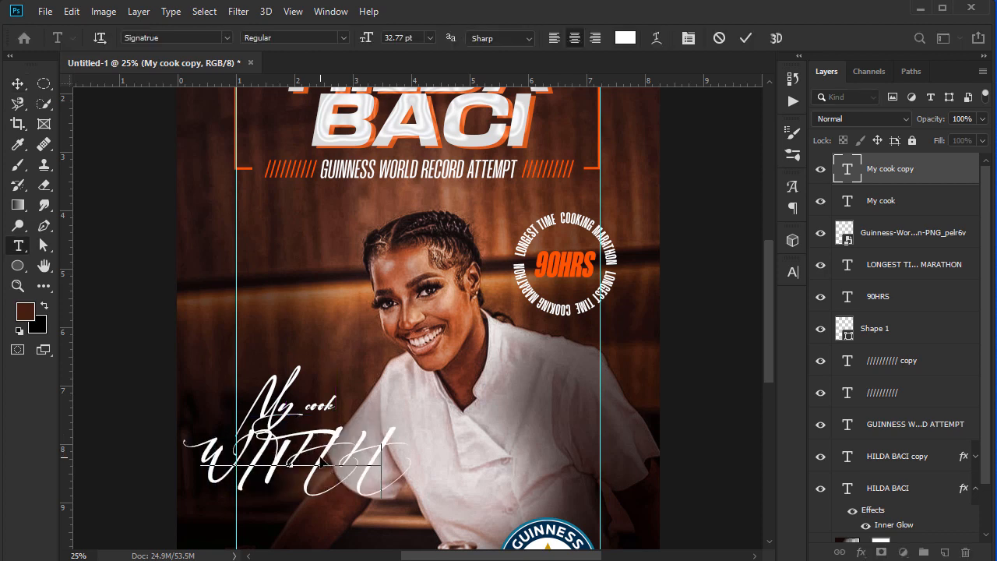
pyautogui.write('ILDA')
# - Change the font of the WITH HILDA text to Oswald Medium
pyautogui.hotkey('ctrl', 'a')
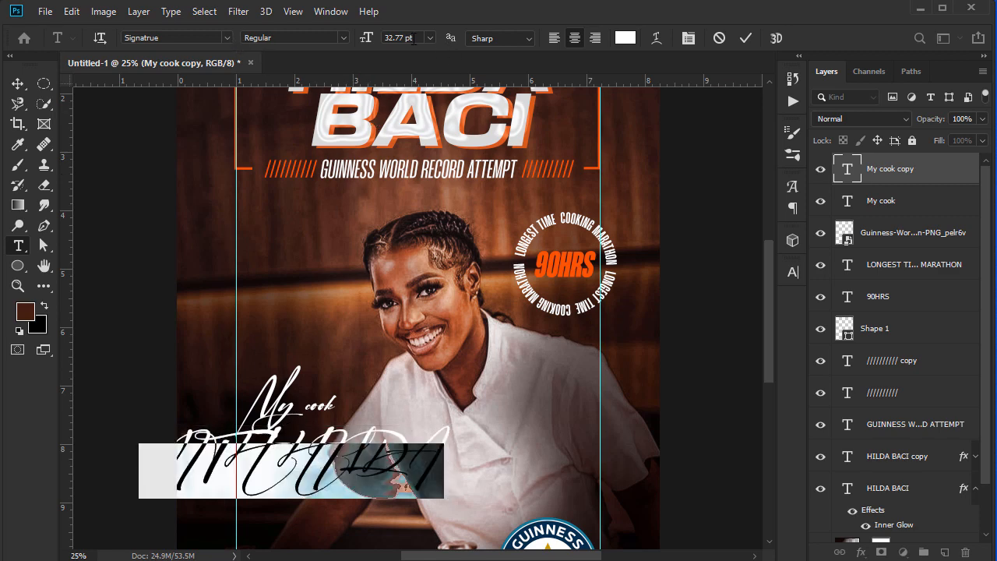
pyautogui.click(197, 37)
pyautogui.write('OSWAL')
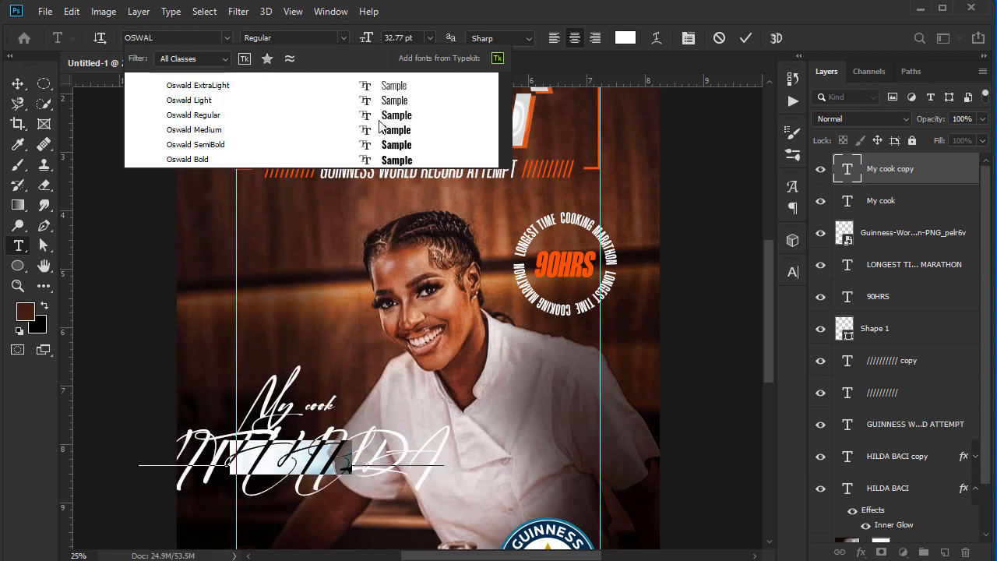
pyautogui.click(392, 130)
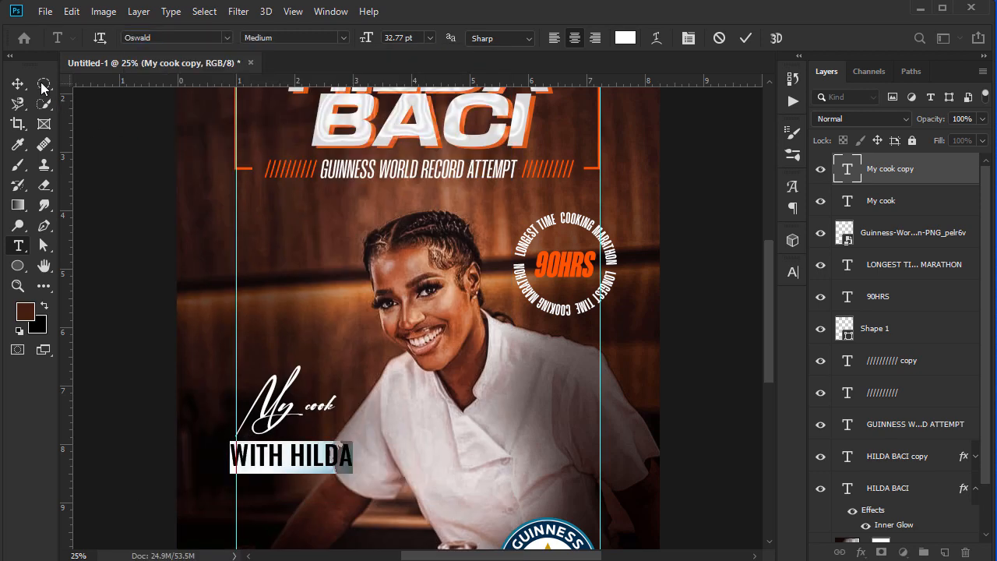
# - Scale the WITH HILDA text down to about 16.46 pt and position it directly under the word "cook"
pyautogui.click(18, 83)
pyautogui.moveTo(357, 454); pyautogui.dragTo(349, 434)
pyautogui.press('Return')
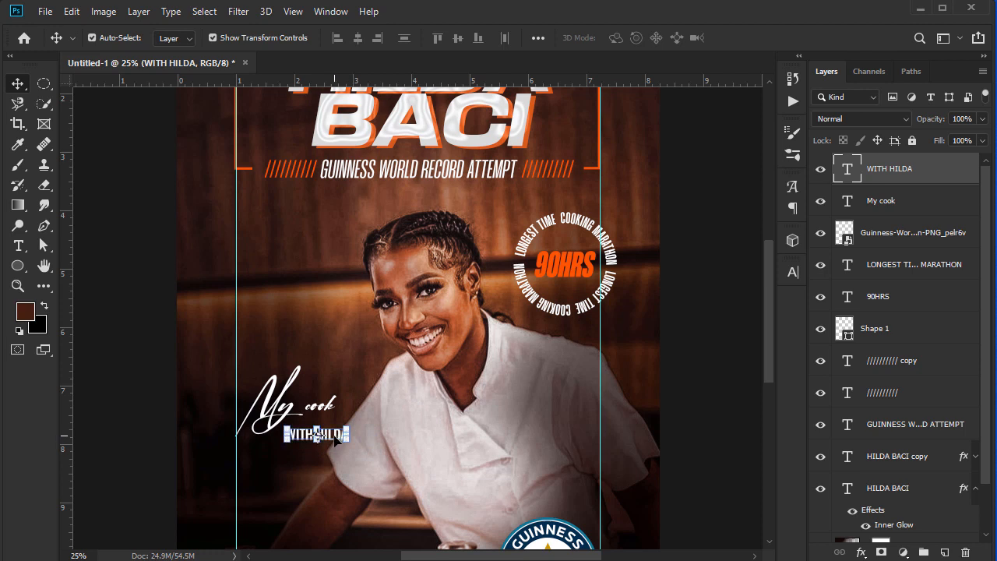
pyautogui.moveTo(335, 440); pyautogui.dragTo(332, 437)
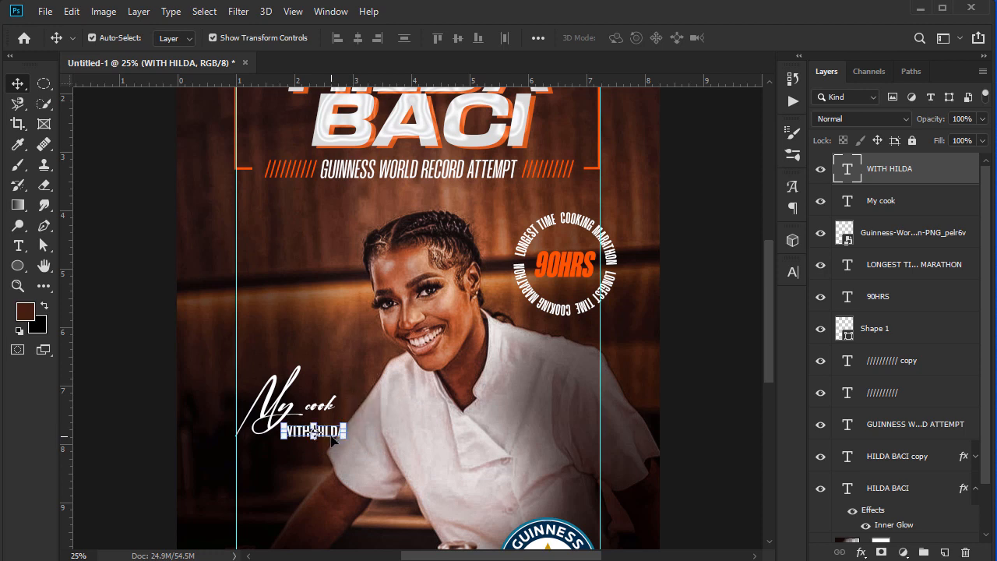
# - Set the WITH HILDA text to Oswald Regular at 15.46 pt and shift it slightly up towards "cook"
pyautogui.doubleClick(331, 441)
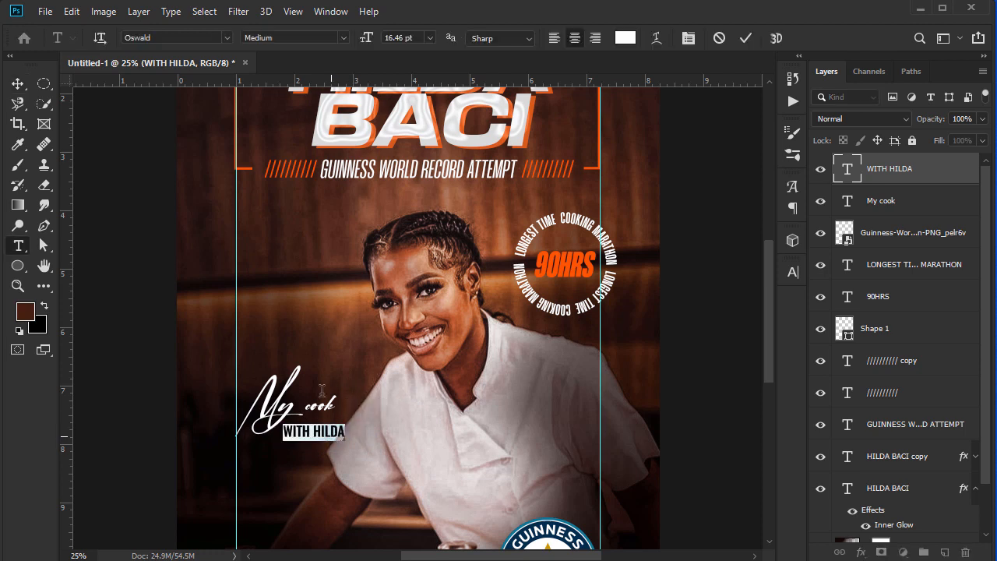
pyautogui.click(343, 39)
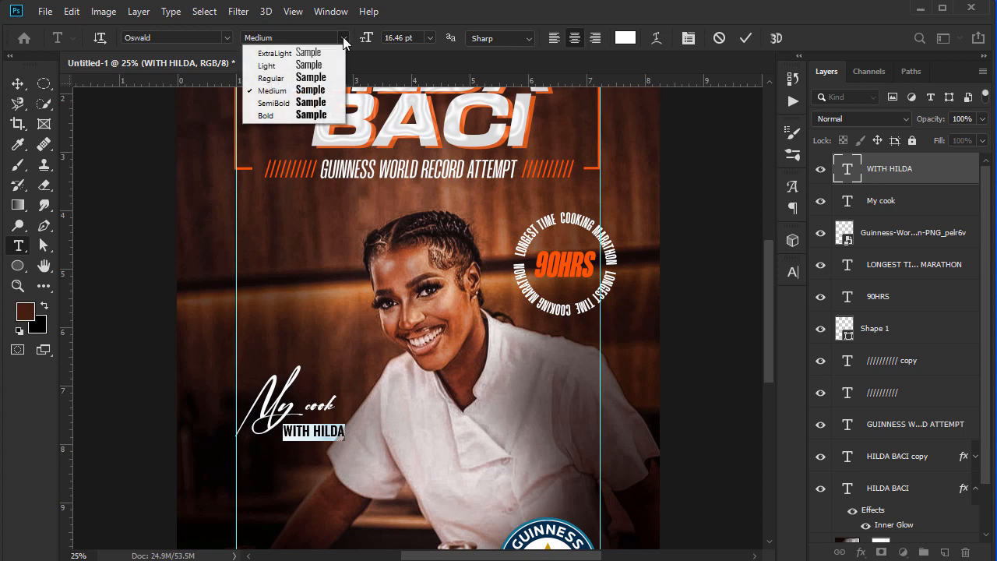
pyautogui.click(309, 78)
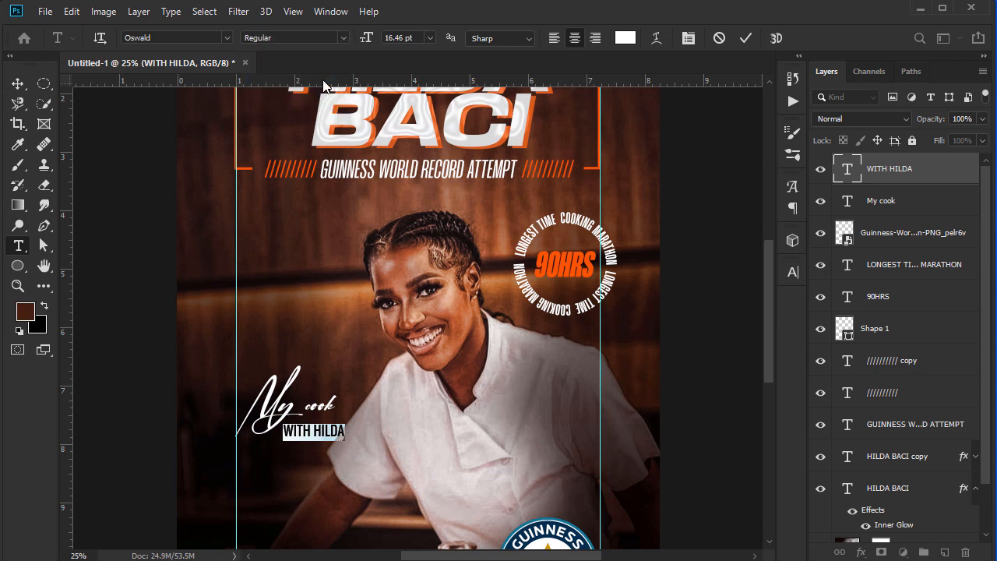
pyautogui.click(406, 38)
pyautogui.press('Down')
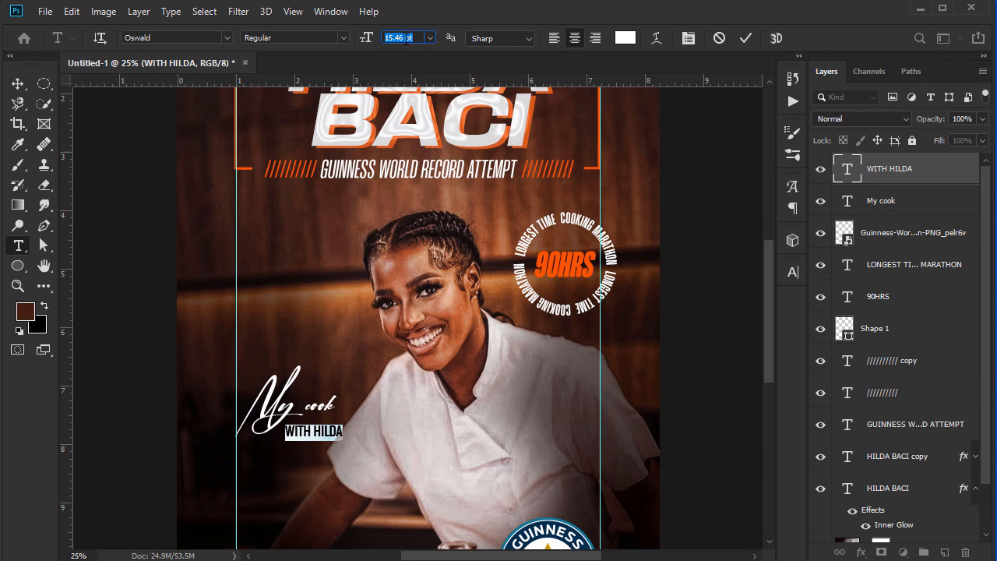
pyautogui.click(17, 83)
pyautogui.moveTo(333, 433); pyautogui.dragTo(330, 429)
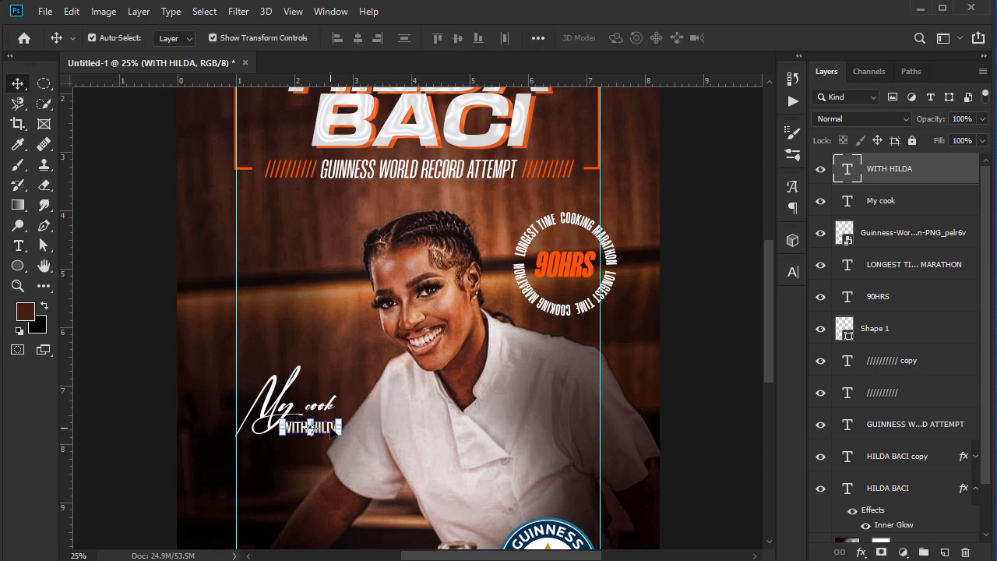
# - Set the size of the WITH HILDA text to 15 pt
pyautogui.doubleClick(331, 429)
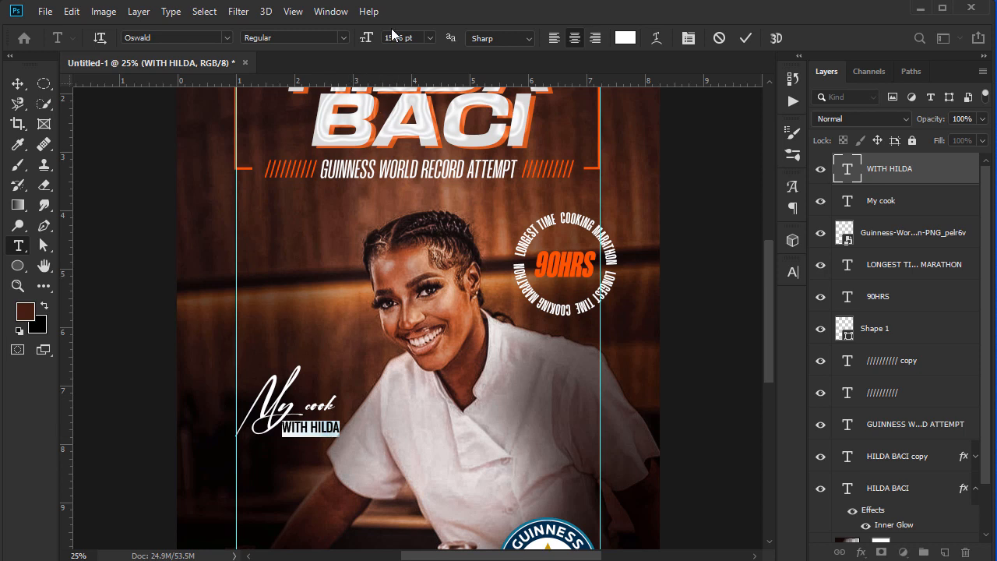
pyautogui.click(413, 37)
pyautogui.write('15.')
pyautogui.press('Return')
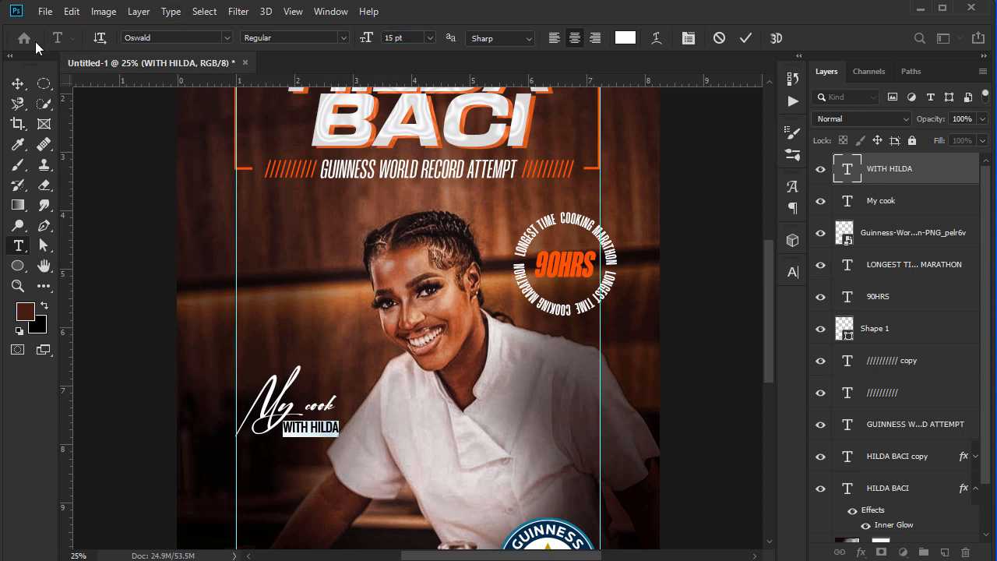
pyautogui.click(17, 83)
pyautogui.click(405, 315)
pyautogui.click(307, 297)
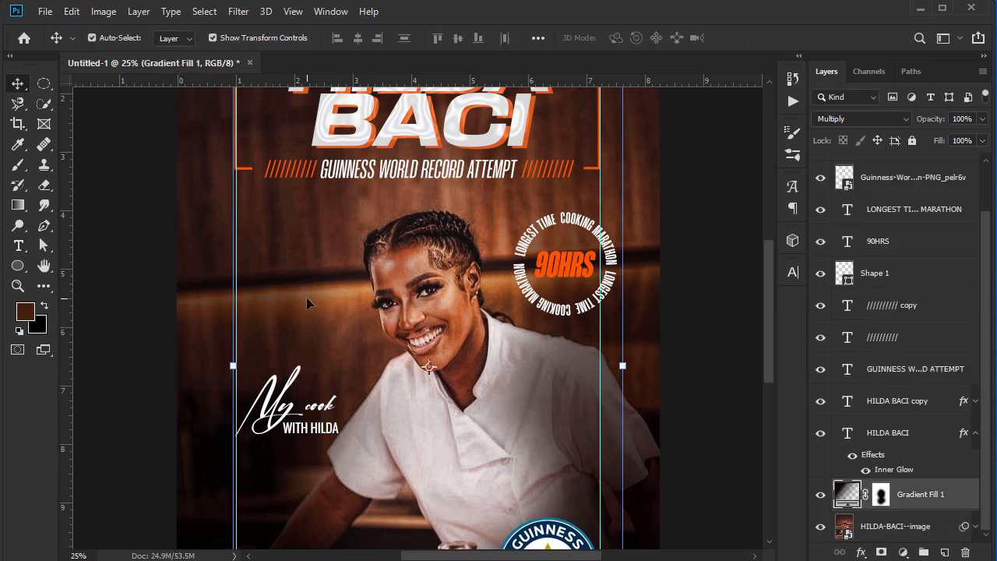
# - Draw a horizontal Pen line about 0.9 in long from the left guide, just below the signature text
pyautogui.click(44, 227)
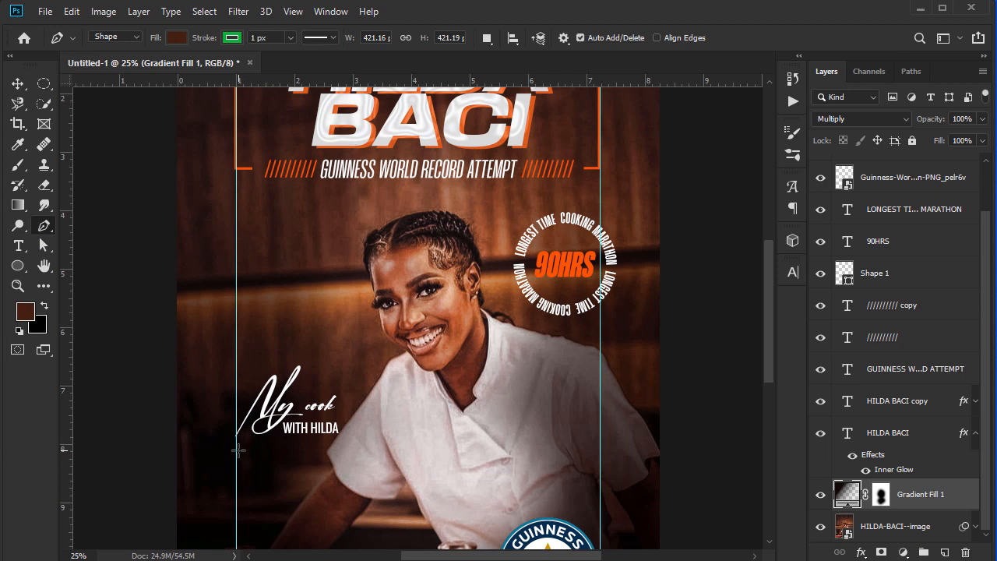
pyautogui.click(237, 449)
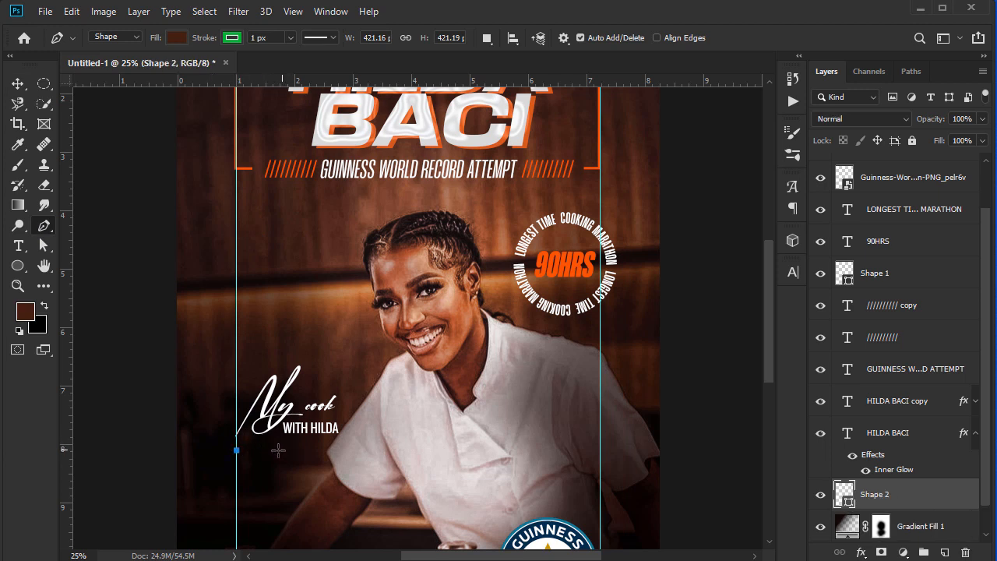
pyautogui.click(287, 450)
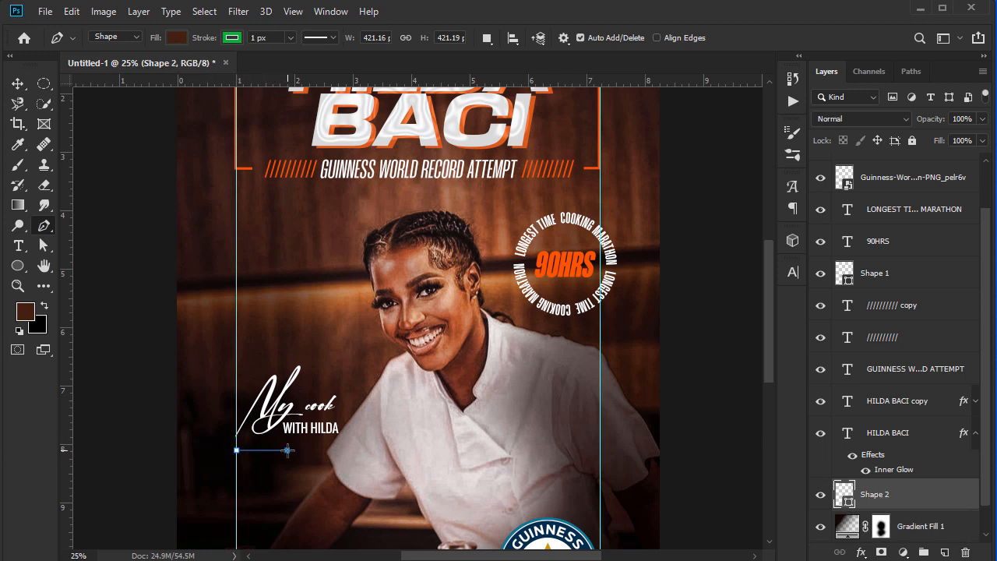
# - Give the short line below the signature text an orange stroke 3 px wide
pyautogui.click(234, 37)
pyautogui.click(166, 119)
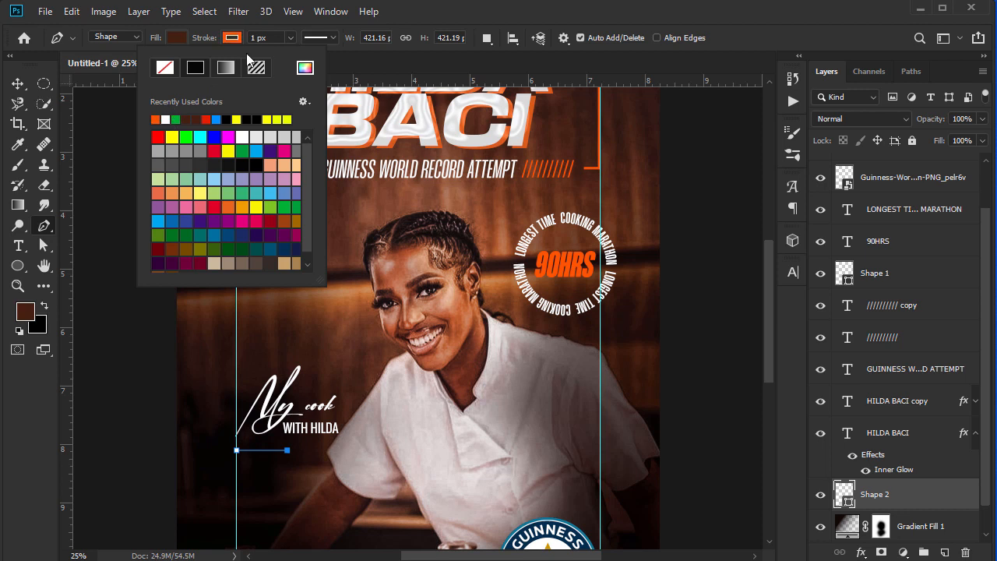
pyautogui.click(276, 37)
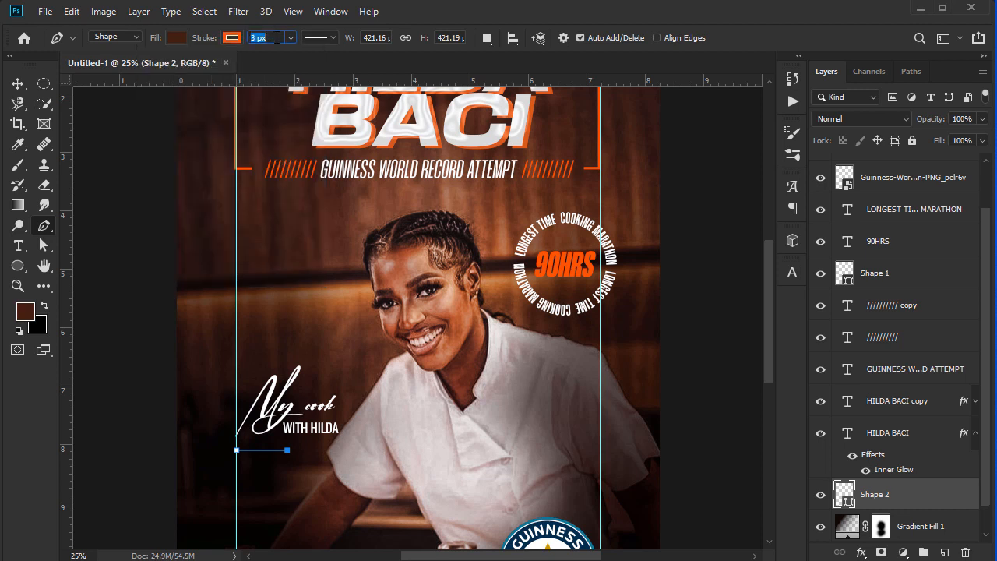
pyautogui.press('Return')
pyautogui.click(17, 83)
pyautogui.click(294, 323)
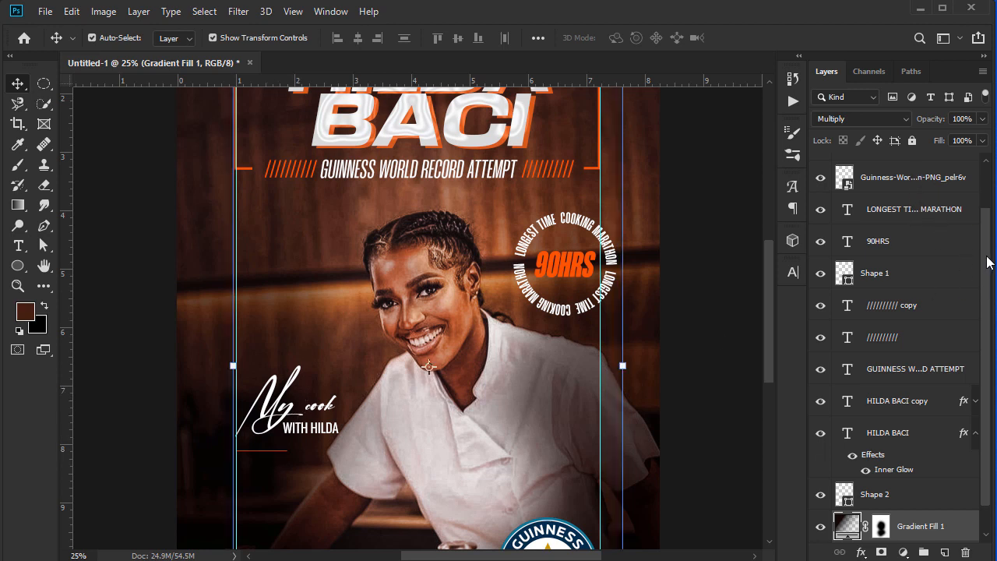
# - Move the short line's Shape 2 layer to the top of the layer stack
pyautogui.scroll(2, 977, 249)
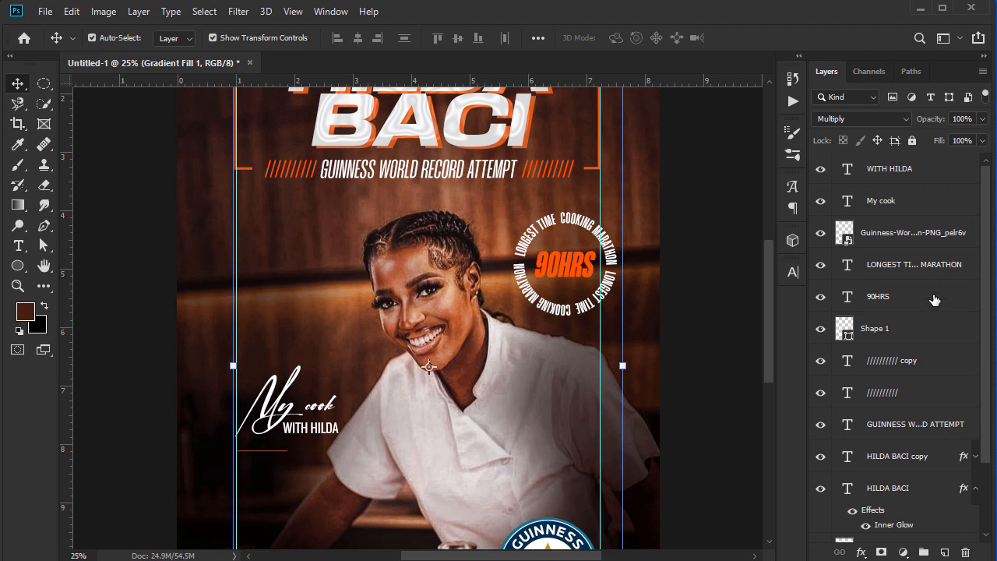
pyautogui.click(909, 332)
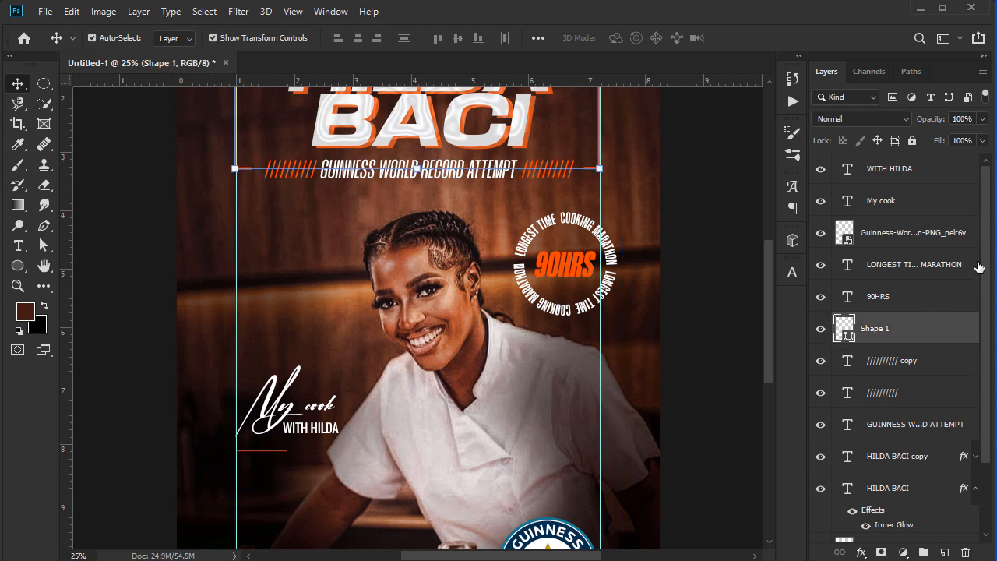
pyautogui.scroll(-3, 981, 266)
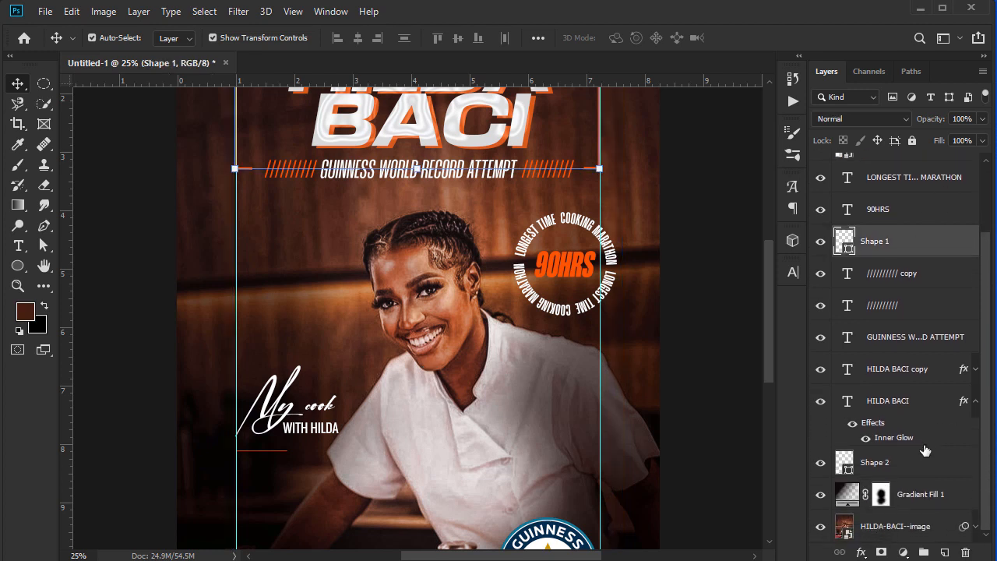
pyautogui.click(920, 445)
pyautogui.moveTo(916, 465); pyautogui.dragTo(888, 161)
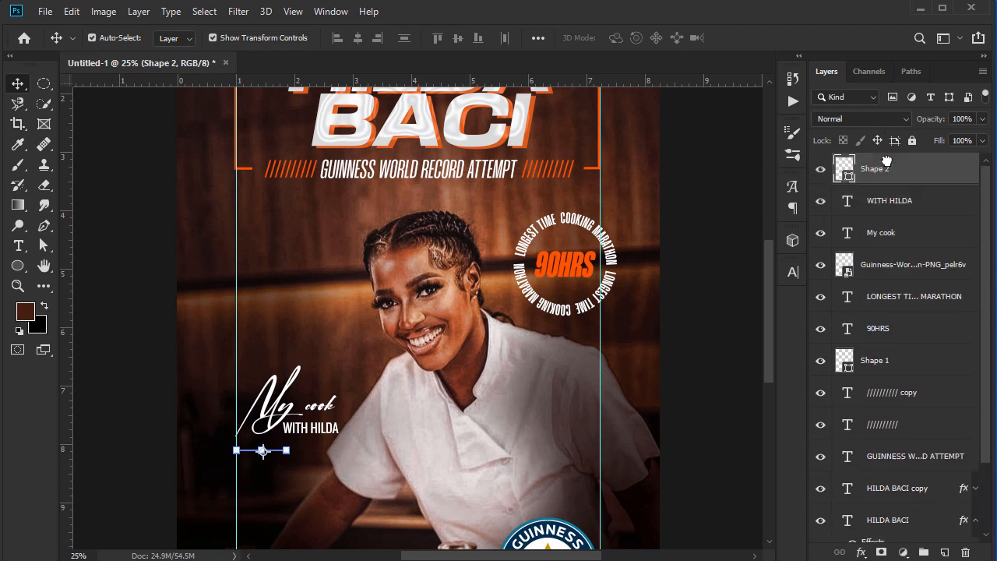
# - Set the stroke width of the short orange line to 4 px
pyautogui.click(47, 246)
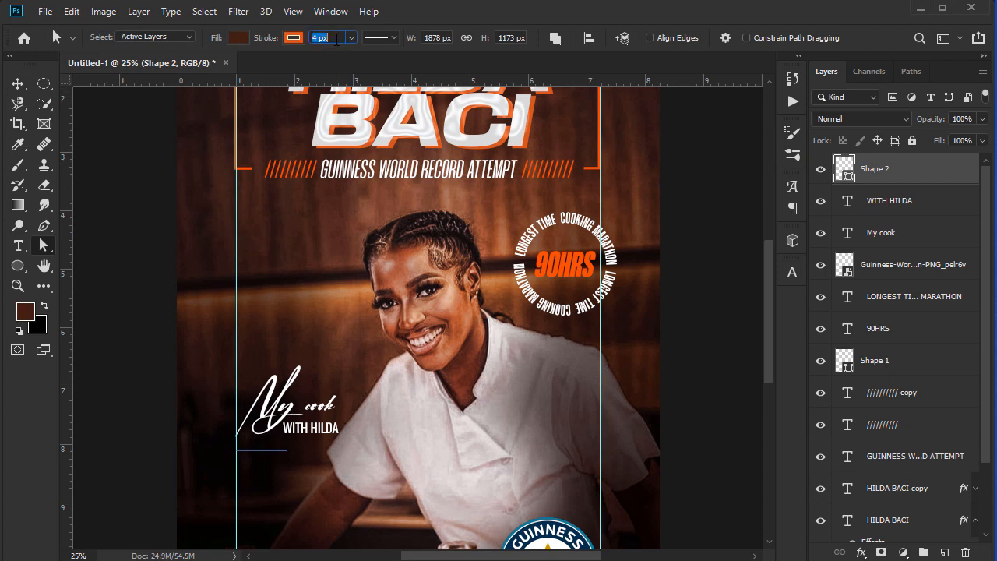
pyautogui.press('Return')
pyautogui.click(17, 84)
pyautogui.click(97, 199)
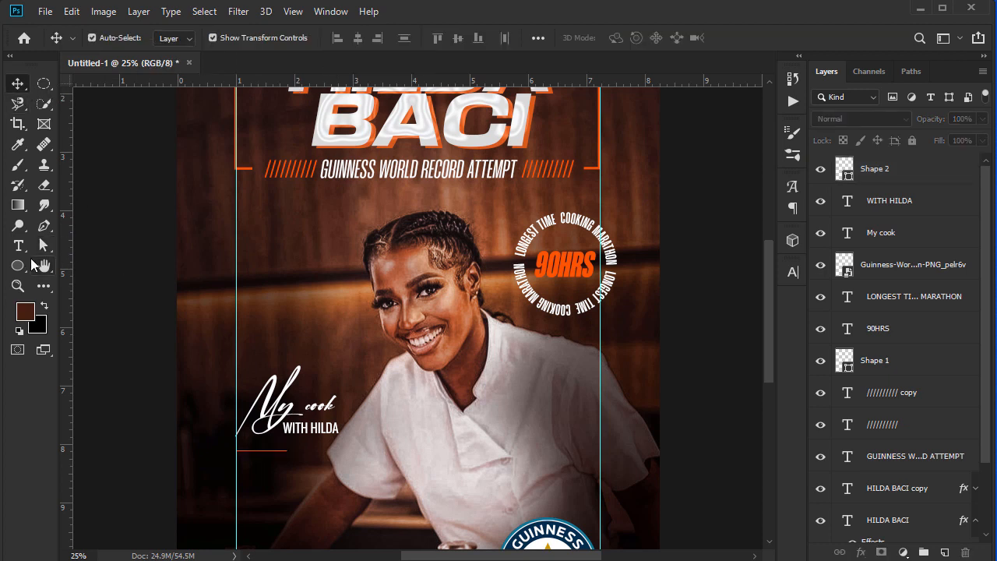
# - Add the text "PAGE 2" beside the short orange line under the signature text
pyautogui.click(19, 247)
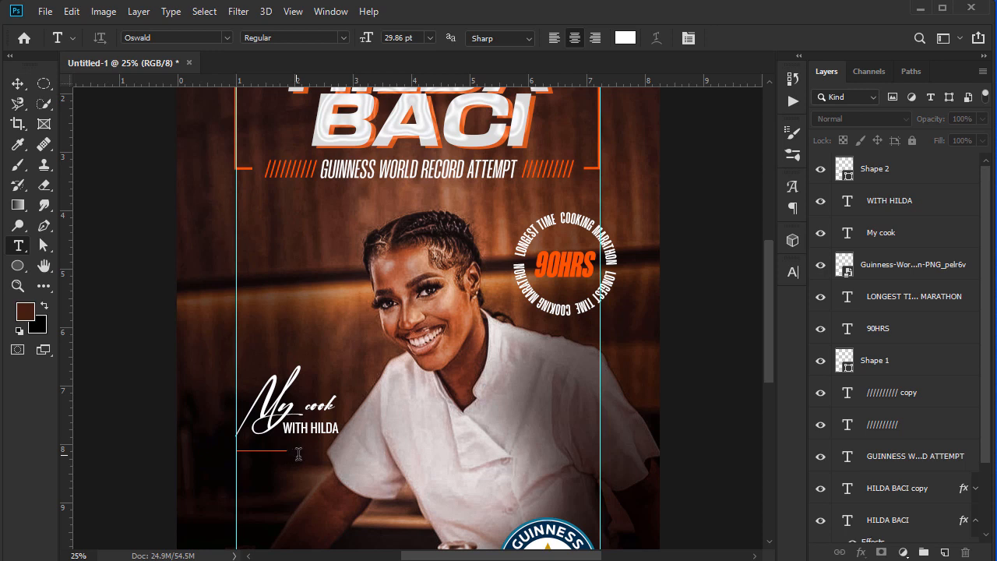
pyautogui.click(299, 454)
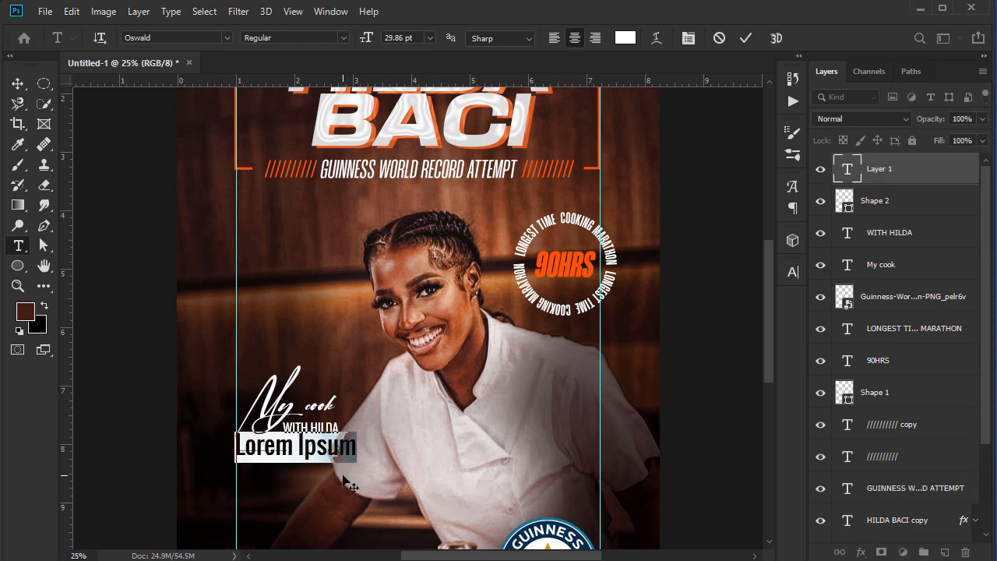
pyautogui.write('PAGE')
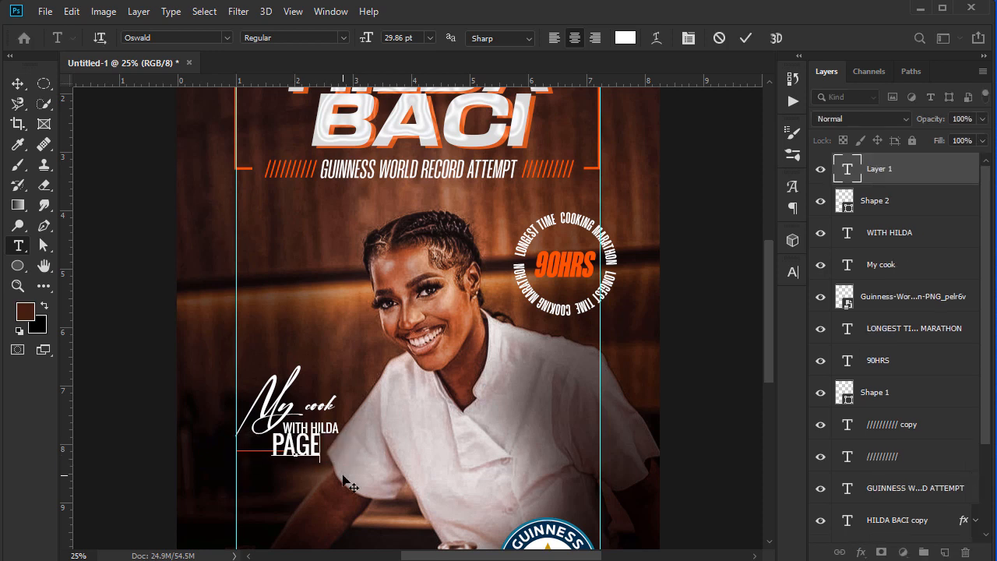
pyautogui.write(' 2')
# - Set the PAGE 2 text in Nexa Bold at 11.86 pt
pyautogui.hotkey('ctrl', 'a')
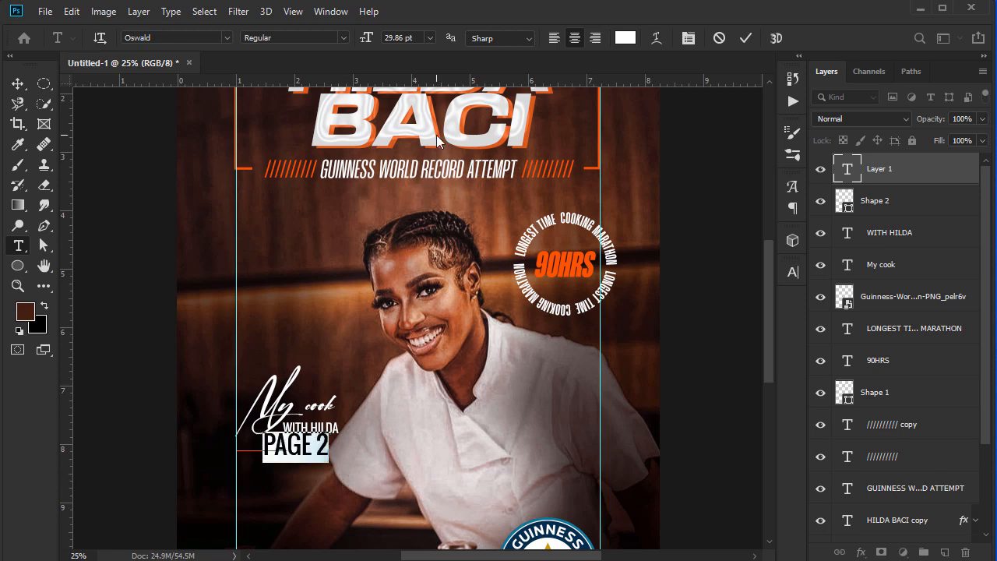
pyautogui.click(187, 43)
pyautogui.write('NEXA')
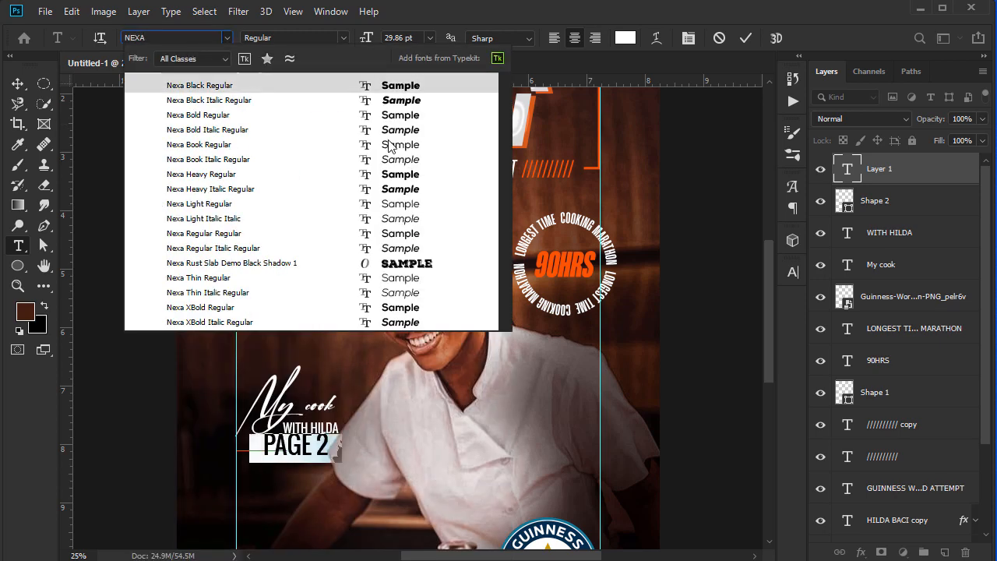
pyautogui.click(414, 118)
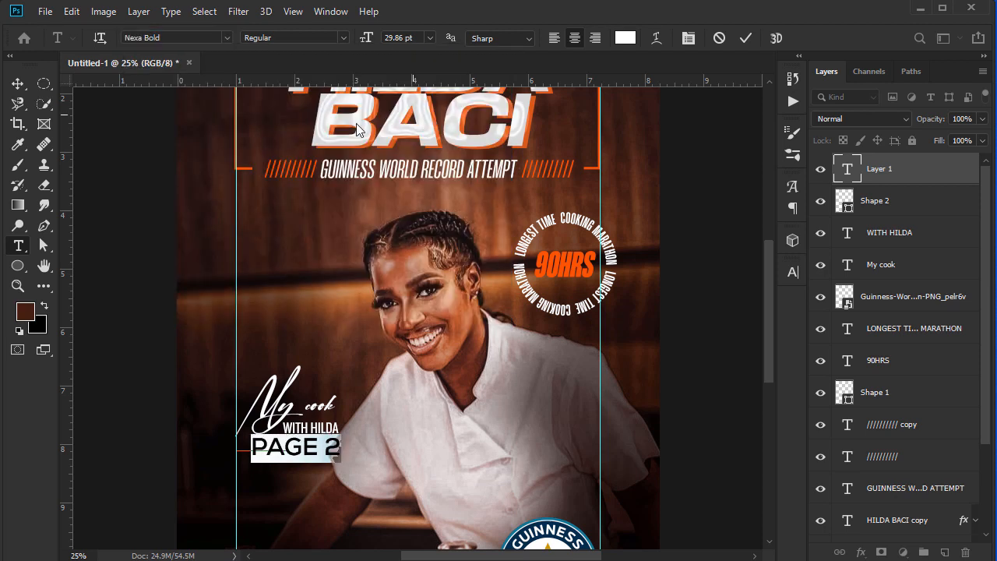
pyautogui.moveTo(373, 47); pyautogui.dragTo(359, 50)
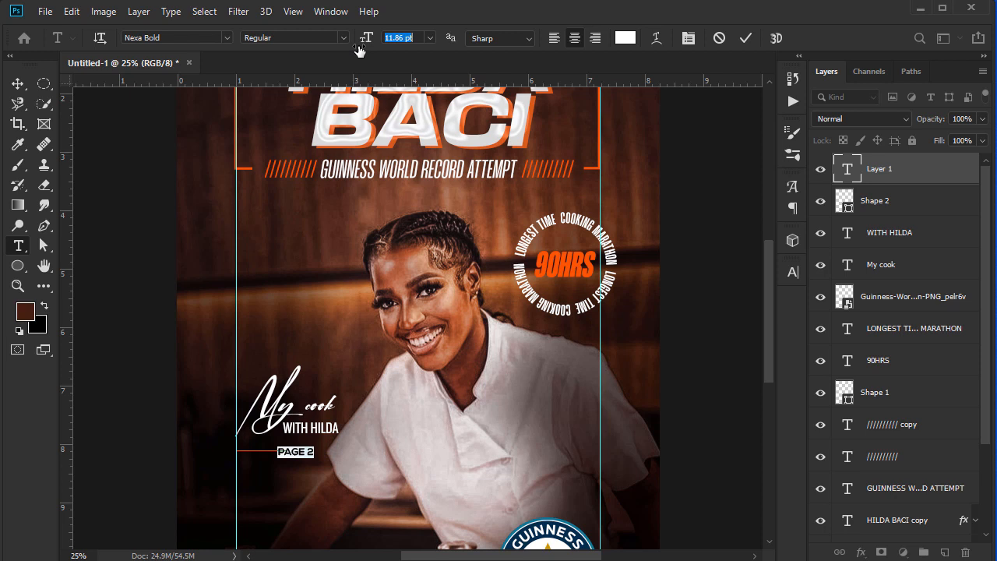
pyautogui.click(18, 83)
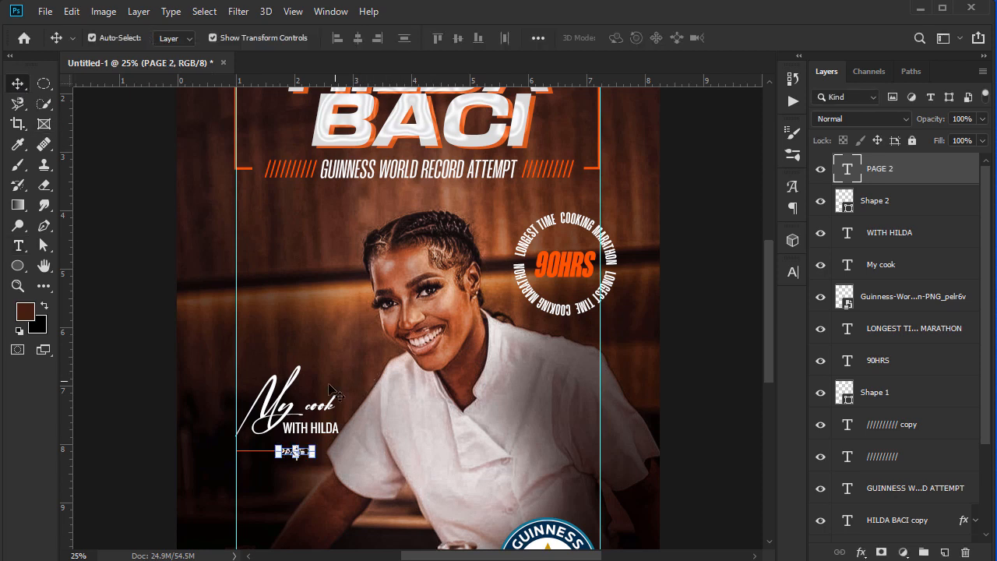
# - Move the PAGE 2 text to just past the end of the short orange line under WITH HILDA
pyautogui.click(358, 364)
pyautogui.click(310, 450)
pyautogui.moveTo(312, 448)
pyautogui.mouseDown()
pyautogui.moveTo(326, 443)
pyautogui.moveTo(318, 456)
pyautogui.mouseUp()
pyautogui.press('Return')
pyautogui.keyDown('ctrl'); pyautogui.click(356, 331); pyautogui.keyUp('ctrl')
pyautogui.hotkey('ctrl', 't')
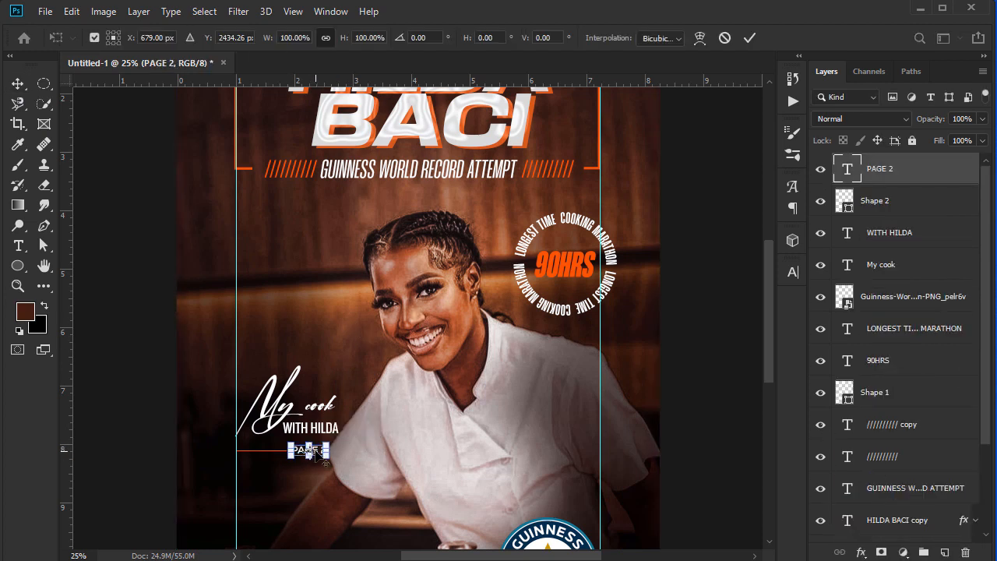
# - Recolour the PAGE 2 text light grey (#cac6c6)
pyautogui.doubleClick(850, 169)
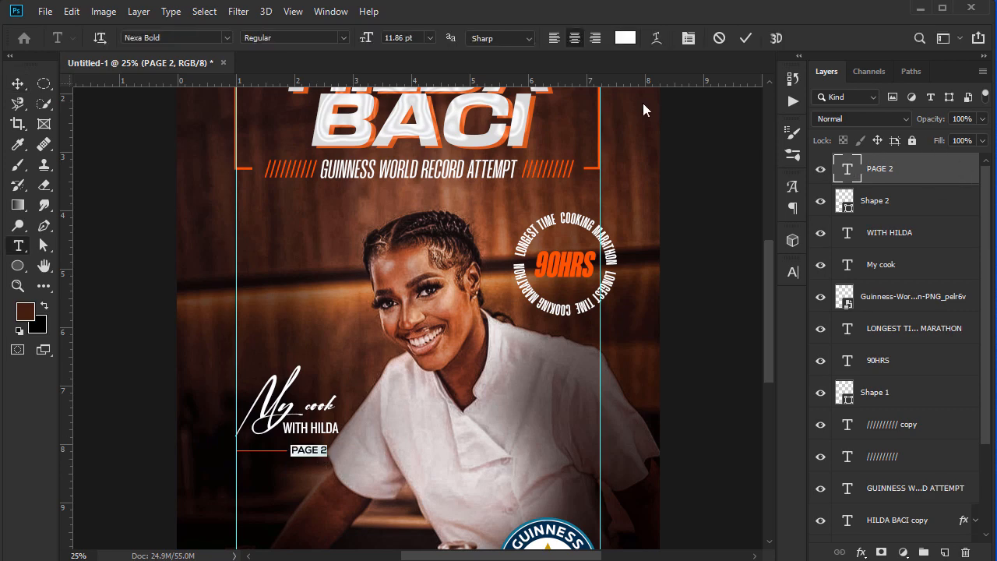
pyautogui.click(625, 38)
pyautogui.moveTo(712, 233)
pyautogui.mouseDown()
pyautogui.moveTo(682, 251)
pyautogui.moveTo(689, 259)
pyautogui.mouseUp()
pyautogui.press('Return')
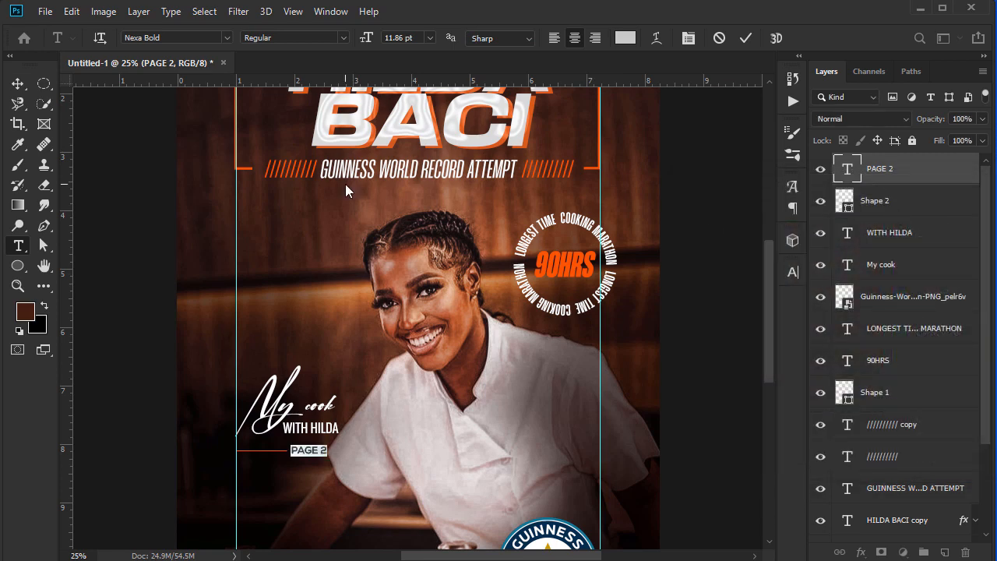
# - Align the PAGE 2 text and the short orange line Shape 2 on their vertical centres
pyautogui.click(17, 83)
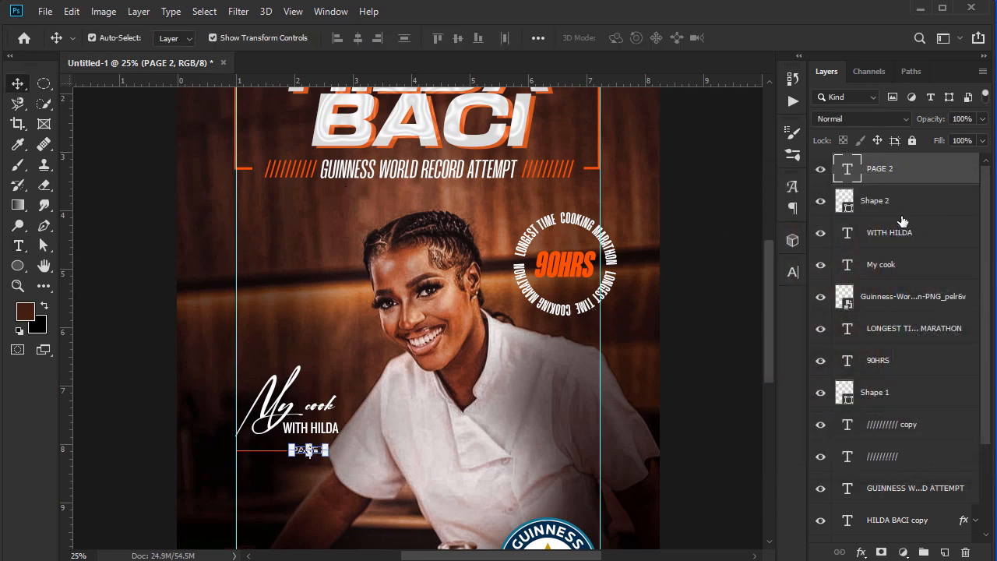
pyautogui.keyDown('shift'); pyautogui.click(879, 201); pyautogui.keyUp('shift')
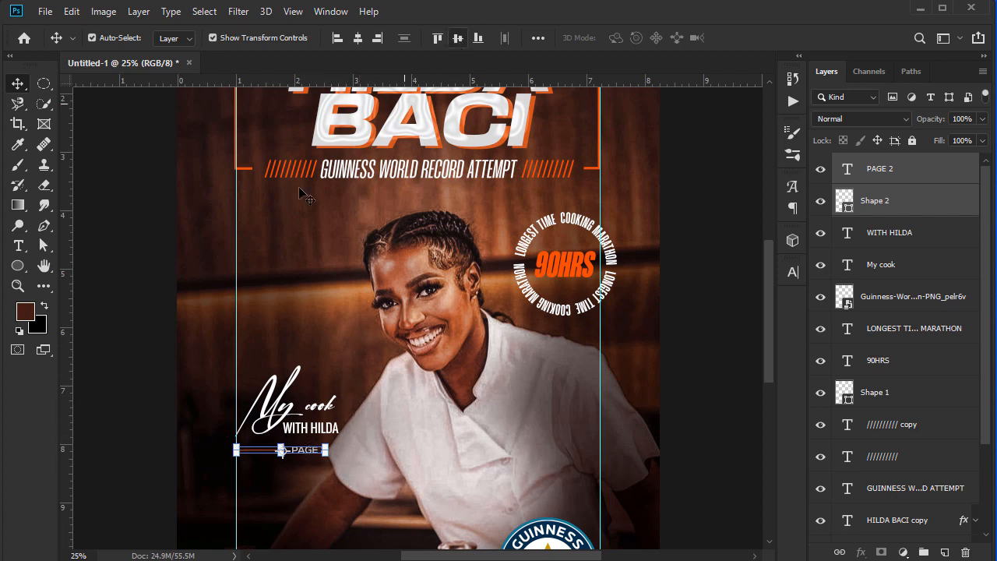
pyautogui.click(154, 325)
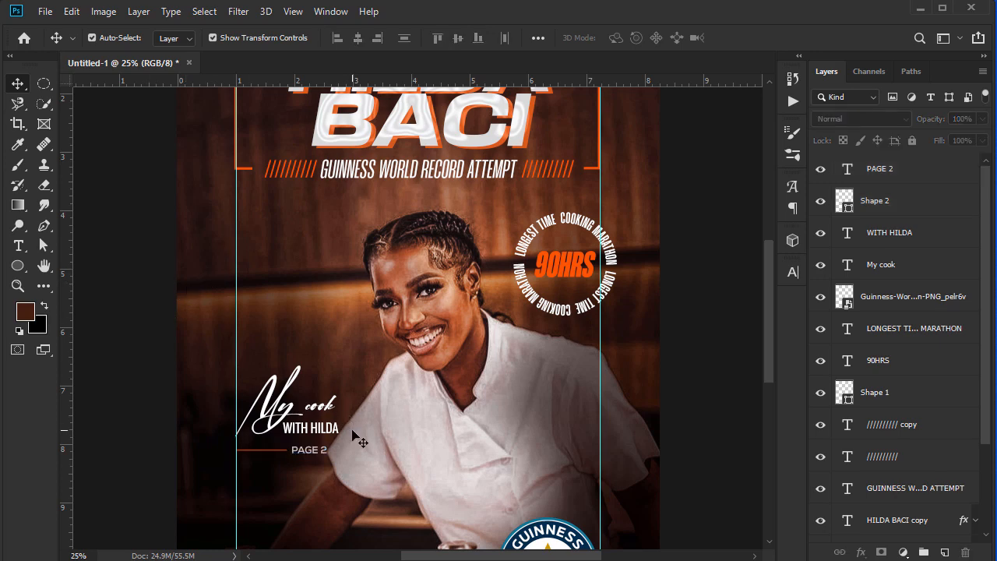
# - Add the three-line text "HOW I DROVE MY / PASSION TO COOK FOR / 90HRS NONSTOP" at the left guide below PAGE 2
pyautogui.hotkey('ctrl', '-')
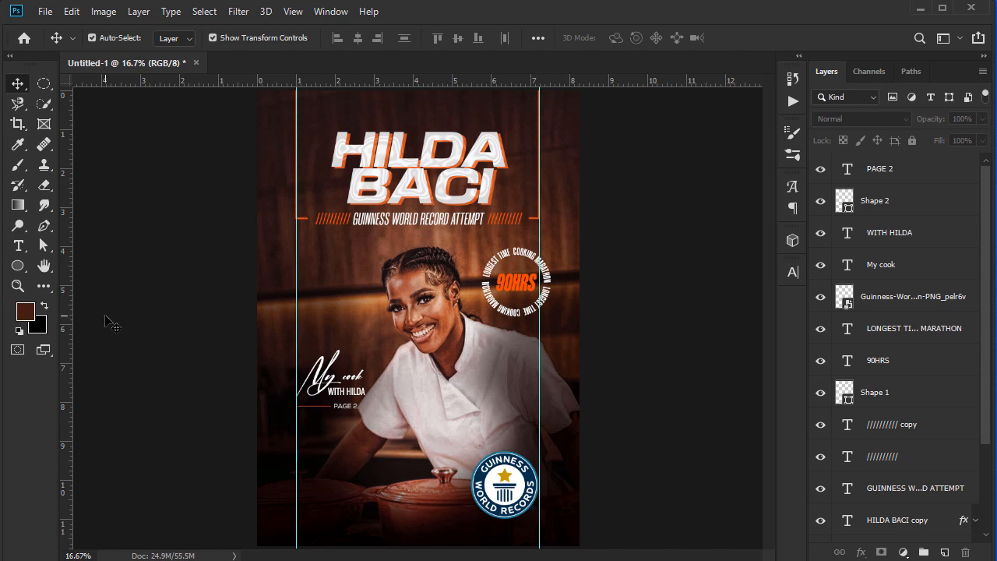
pyautogui.click(19, 245)
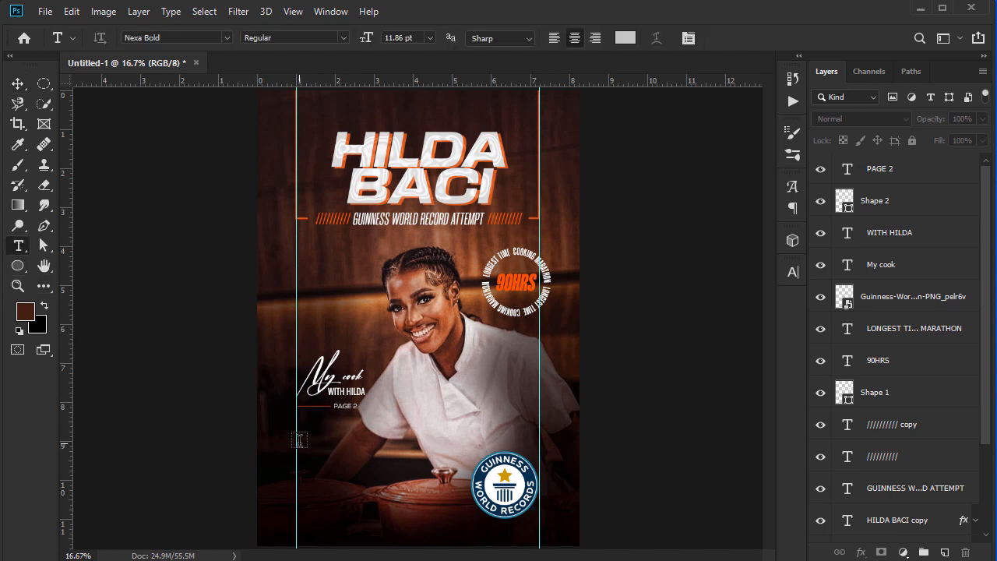
pyautogui.click(299, 441)
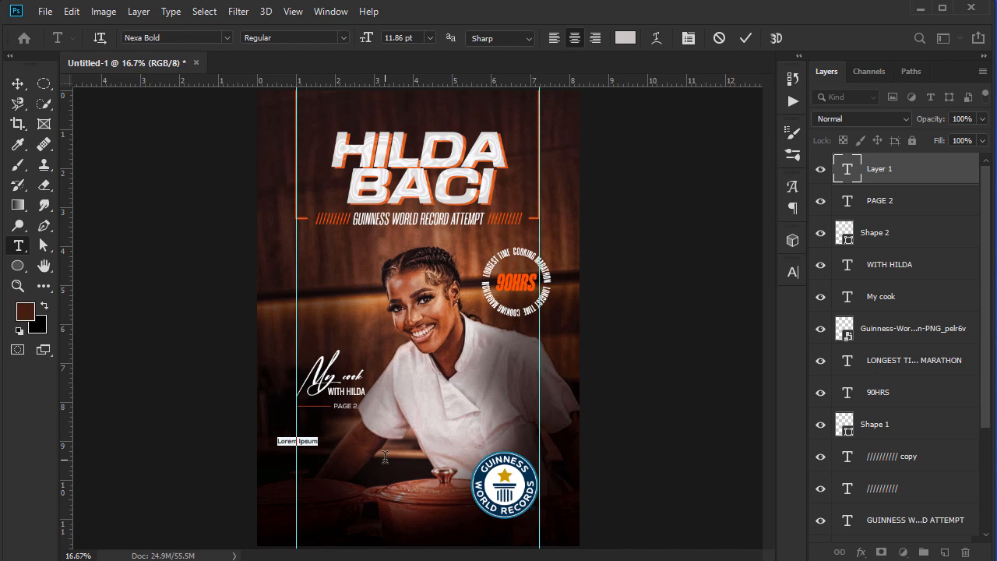
pyautogui.write('asd')
pyautogui.write('HOW I BROK')
pyautogui.write('E MAY')
pyautogui.write(' PASSI')
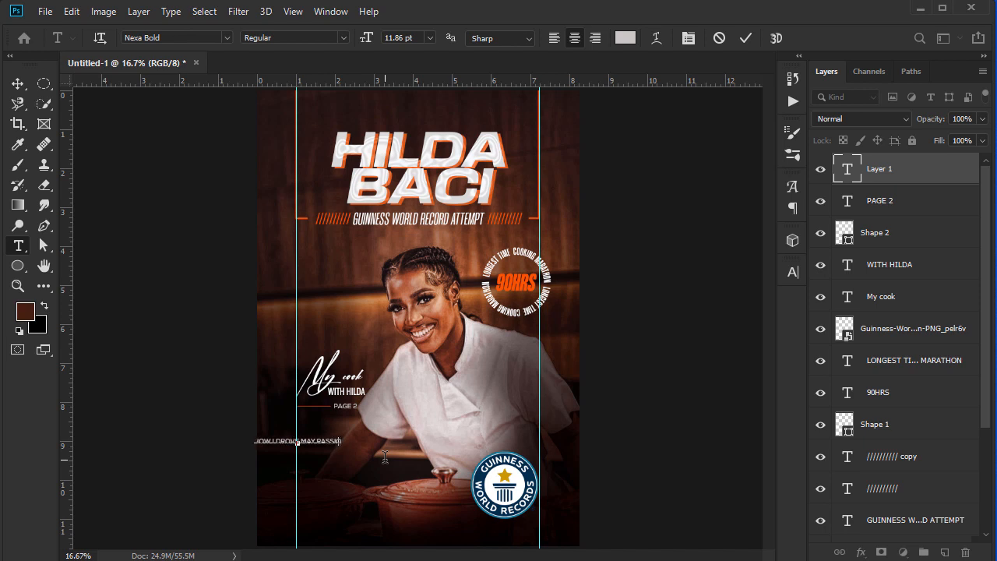
pyautogui.press('BackSpace')
pyautogui.press('BackSpace')
pyautogui.press('BackSpace')
pyautogui.press('BackSpace')
pyautogui.press('BackSpace')
pyautogui.press('BackSpace')
pyautogui.press('BackSpace')
pyautogui.press('BackSpace')
pyautogui.write('Y ')
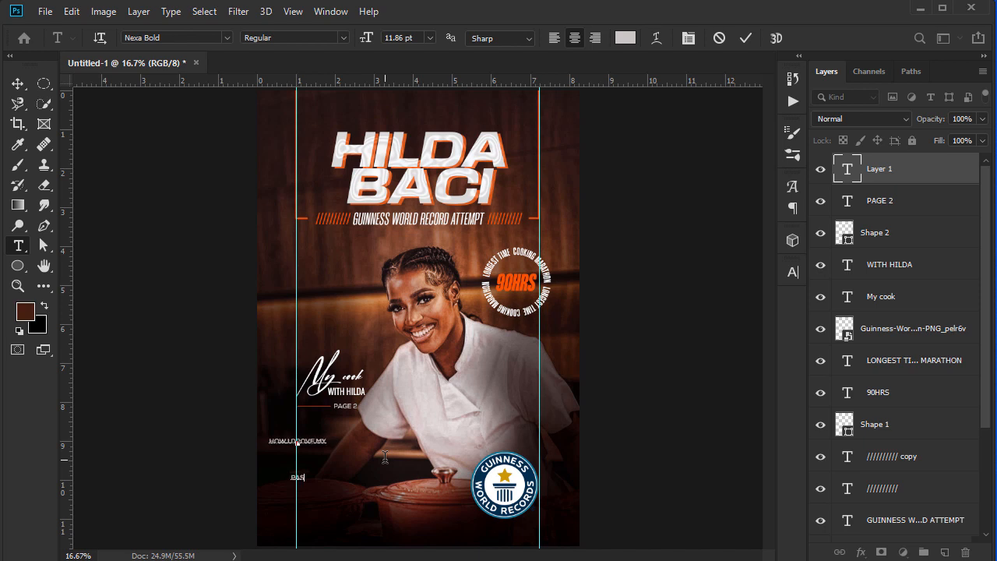
pyautogui.write('PASSION TO COOK FOR')
pyautogui.write('STOP')
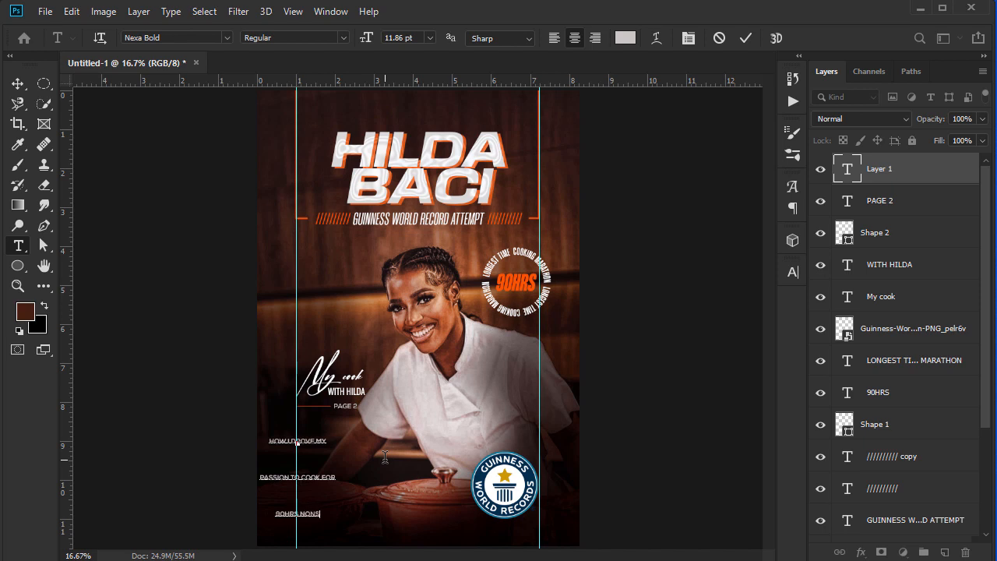
pyautogui.press('BackSpace')
pyautogui.press('BackSpace')
pyautogui.write('OP')
# - Set the leading of the whole three-line text to Auto and left-align it
pyautogui.hotkey('ctrl', 'a')
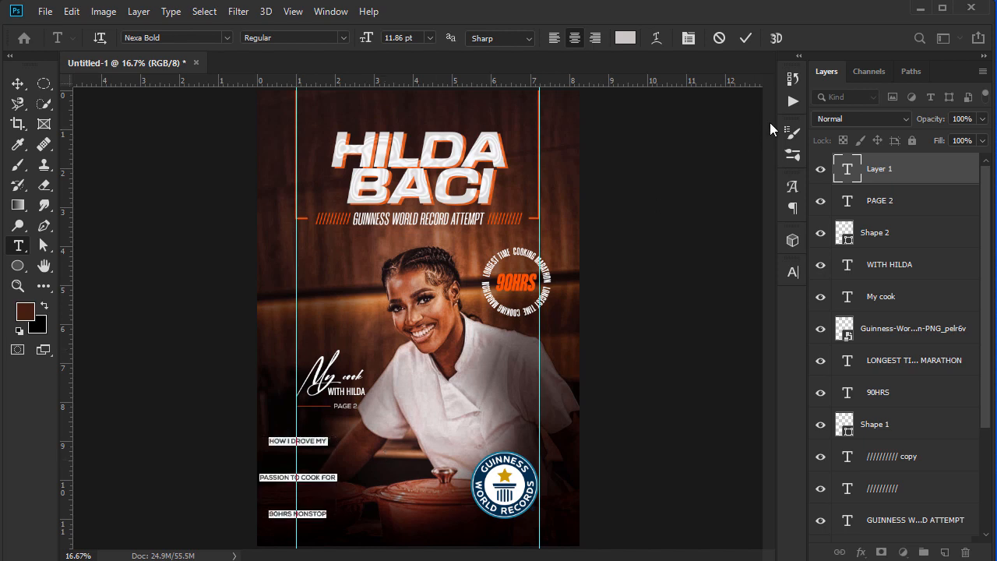
pyautogui.click(792, 272)
pyautogui.click(765, 312)
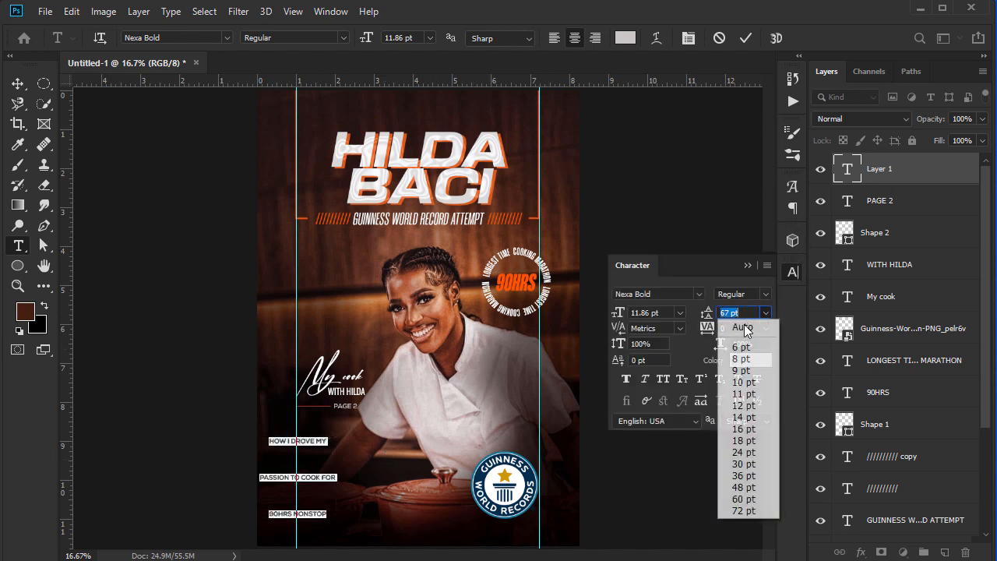
pyautogui.click(744, 327)
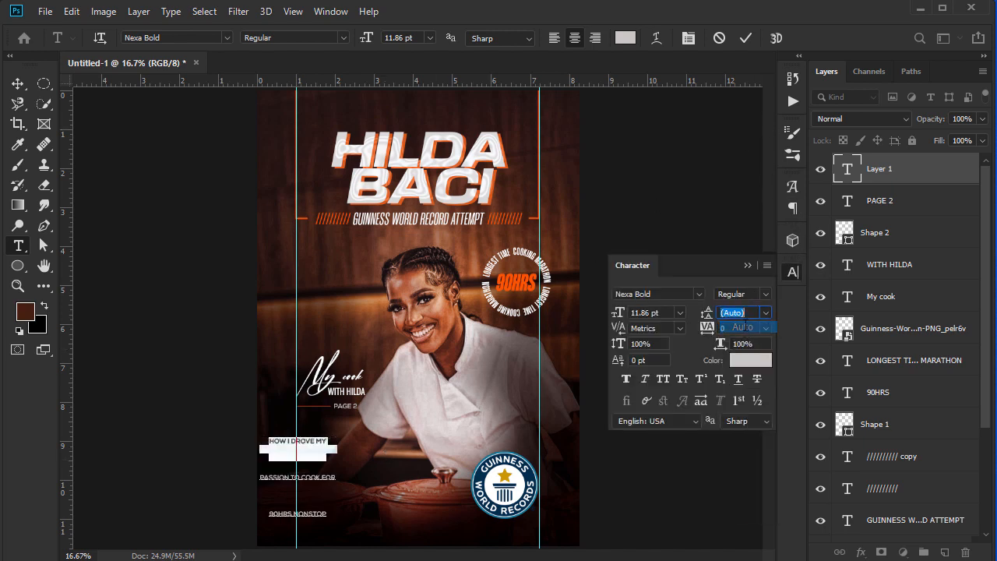
pyautogui.click(747, 265)
pyautogui.click(554, 39)
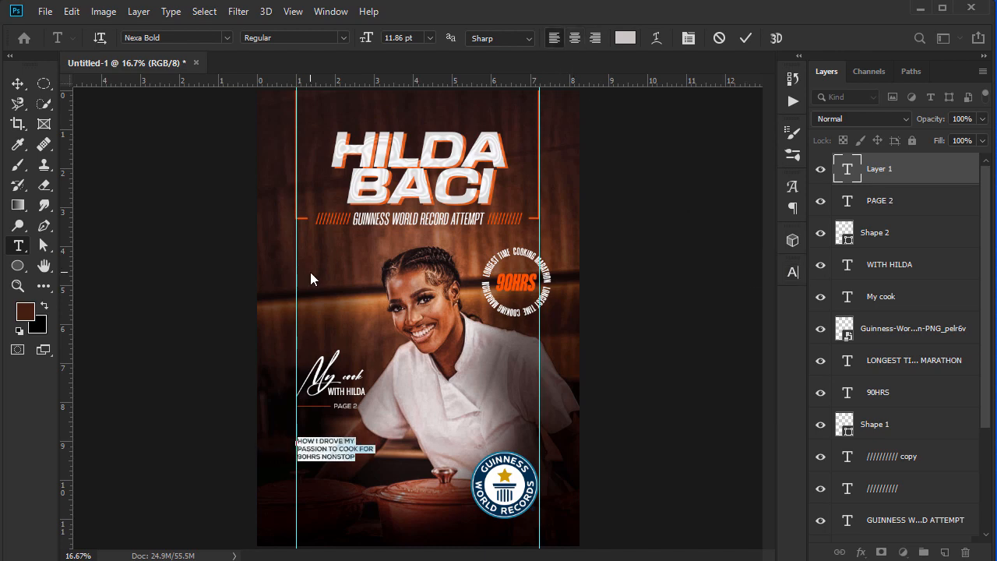
# - Change the font of the three-line text to Abril Fatface Regular
pyautogui.click(196, 39)
pyautogui.write('ABRIL')
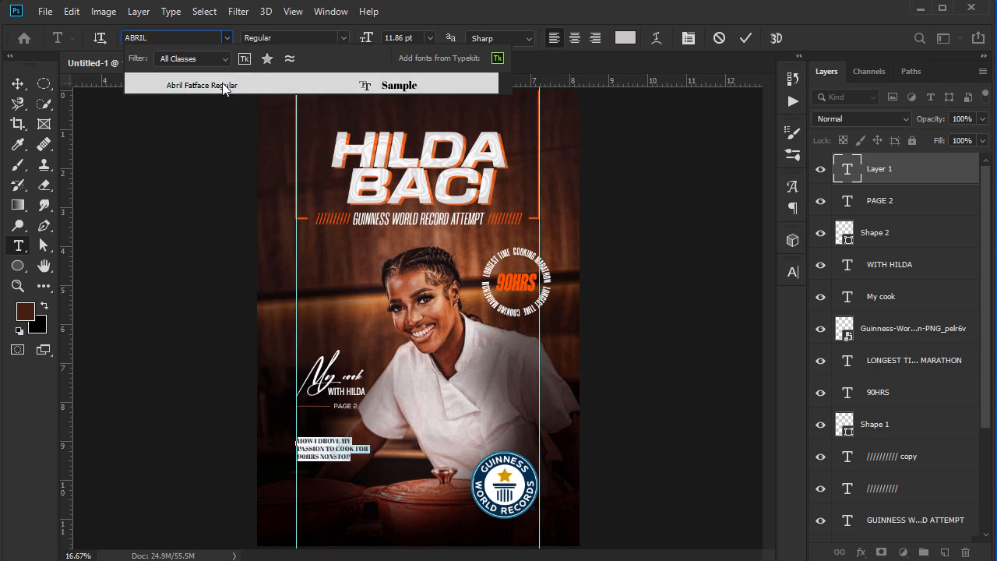
pyautogui.click(225, 86)
# - Enlarge the three-line text to about 14.09 pt and place it just below PAGE 2, against the left guide
pyautogui.click(19, 84)
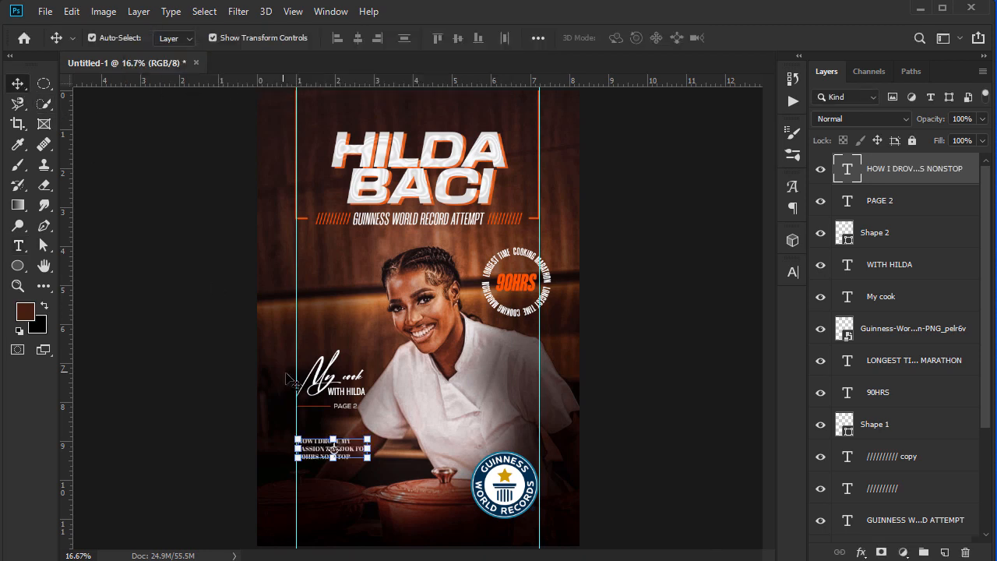
pyautogui.moveTo(332, 450); pyautogui.dragTo(379, 454)
pyautogui.press('Return')
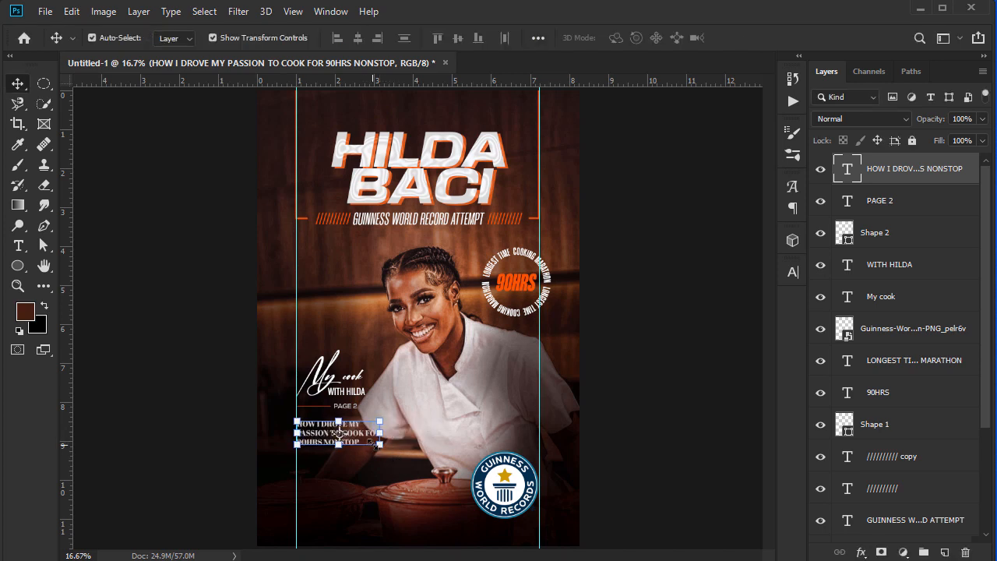
# - Recolour the "HOW I DROVE MY PASSION TO COOK FOR 90HRS NONSTOP" text white
pyautogui.doubleClick(327, 432)
pyautogui.click(625, 43)
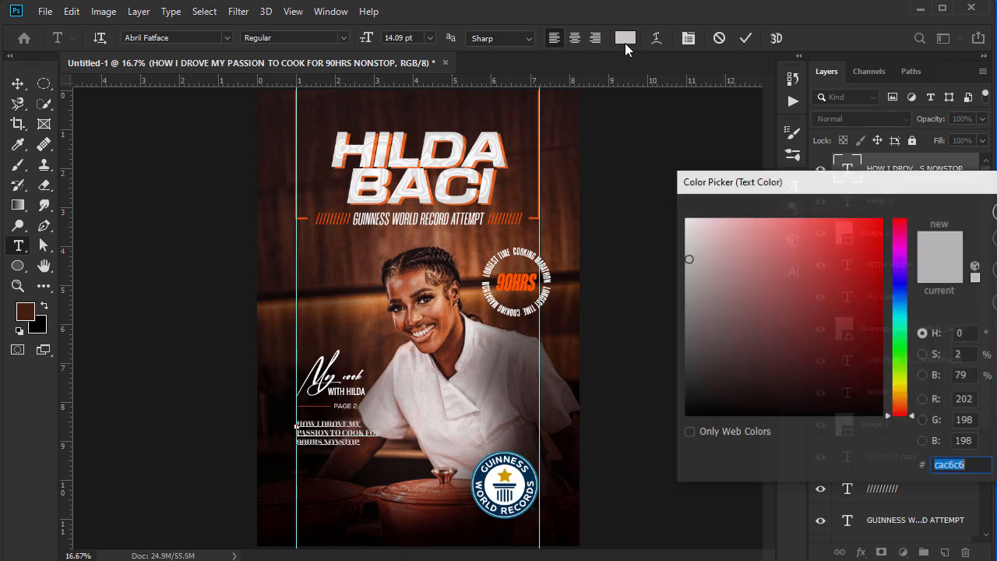
pyautogui.moveTo(690, 223); pyautogui.dragTo(641, 159)
pyautogui.press('Return')
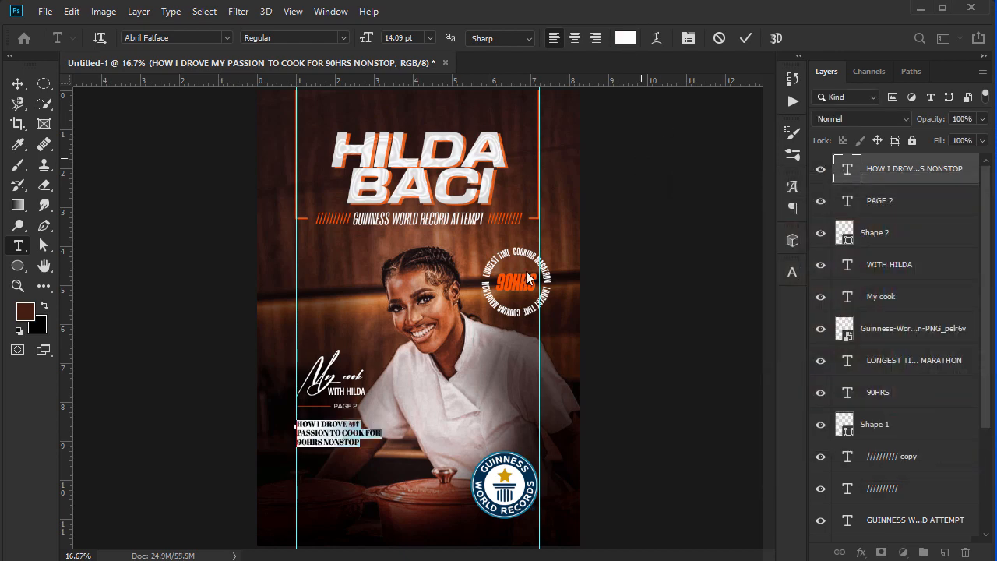
pyautogui.click(18, 84)
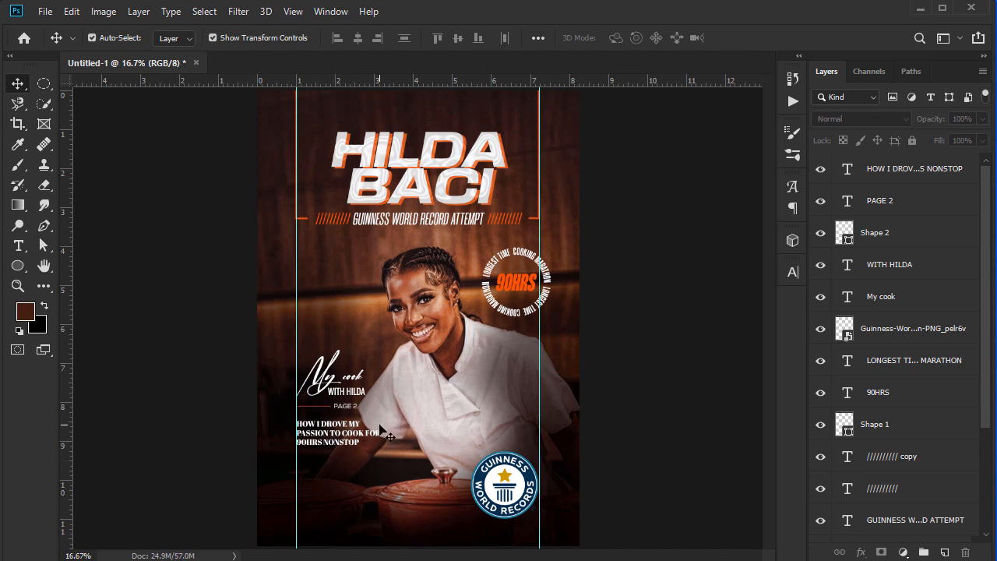
# - Paint white on the Gradient Fill 1 mask with a soft 432 px brush at 83% opacity, darkening from the three-line text down over the pots
pyautogui.click(429, 409)
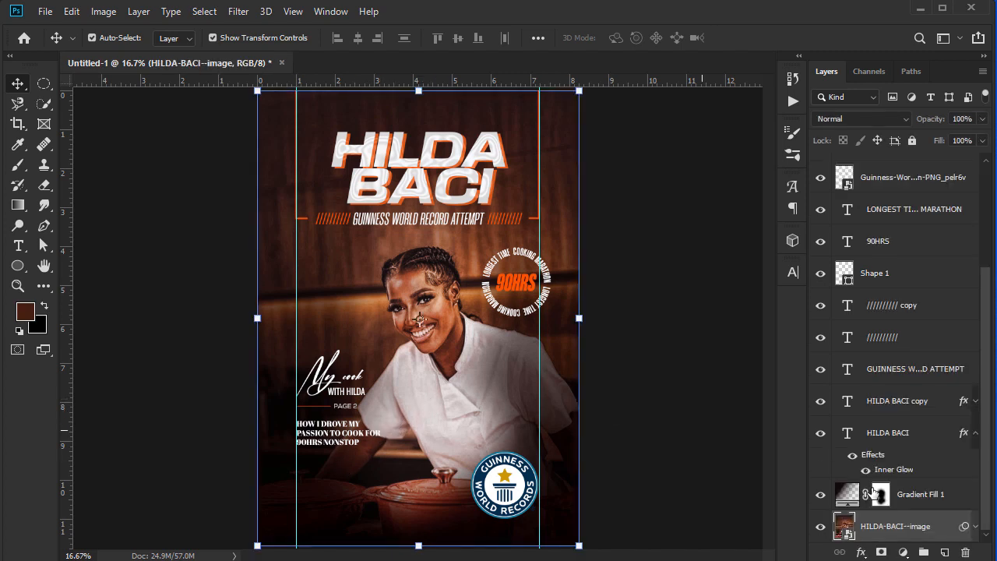
pyautogui.click(919, 495)
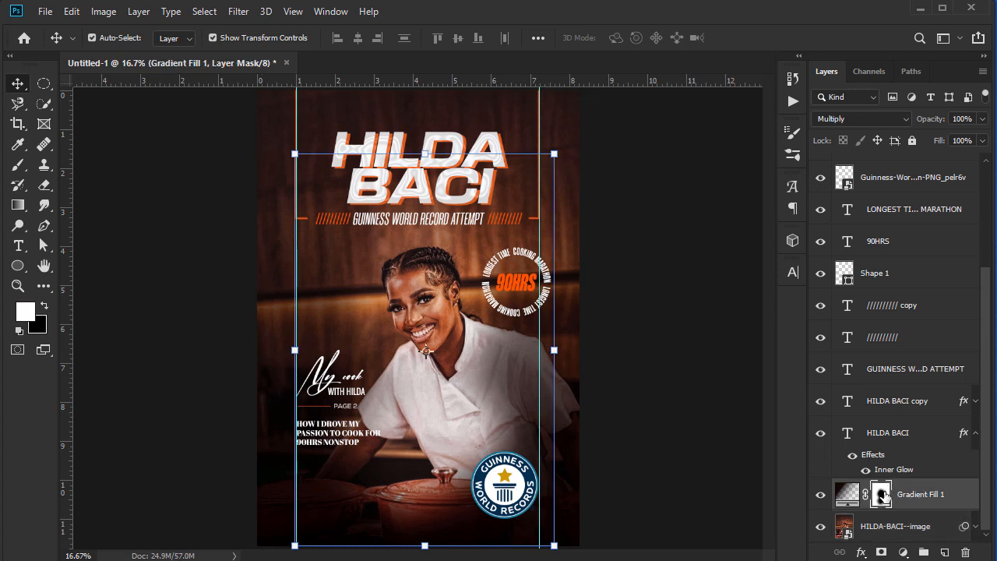
pyautogui.click(18, 165)
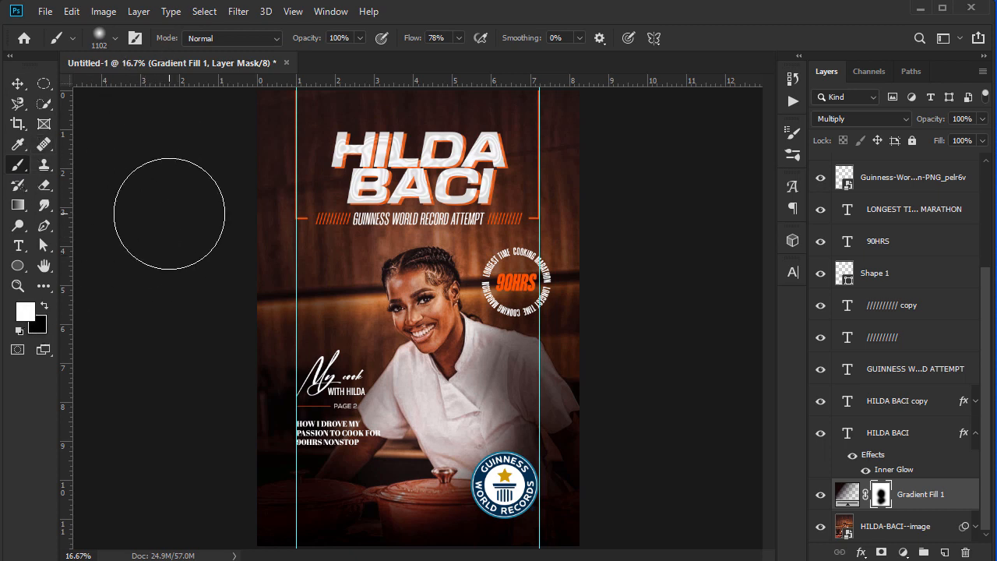
pyautogui.click(115, 39)
pyautogui.moveTo(174, 90); pyautogui.dragTo(175, 90)
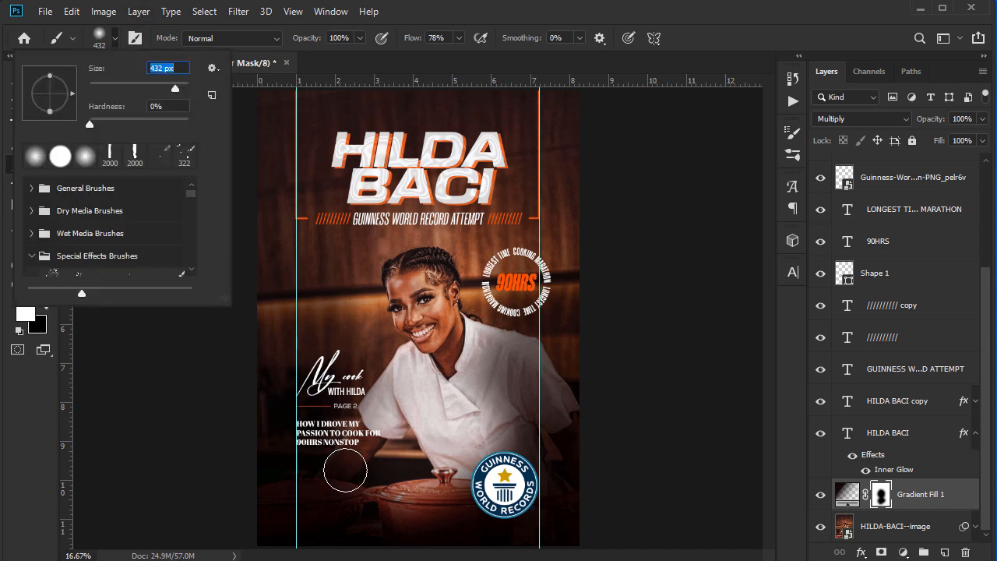
pyautogui.click(369, 433)
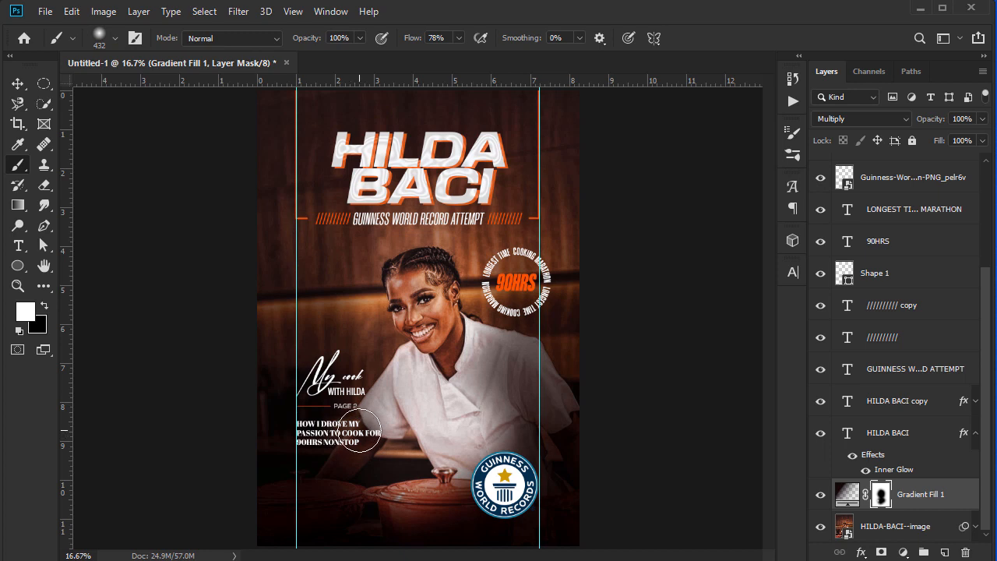
pyautogui.hotkey('ctrl', 'z')
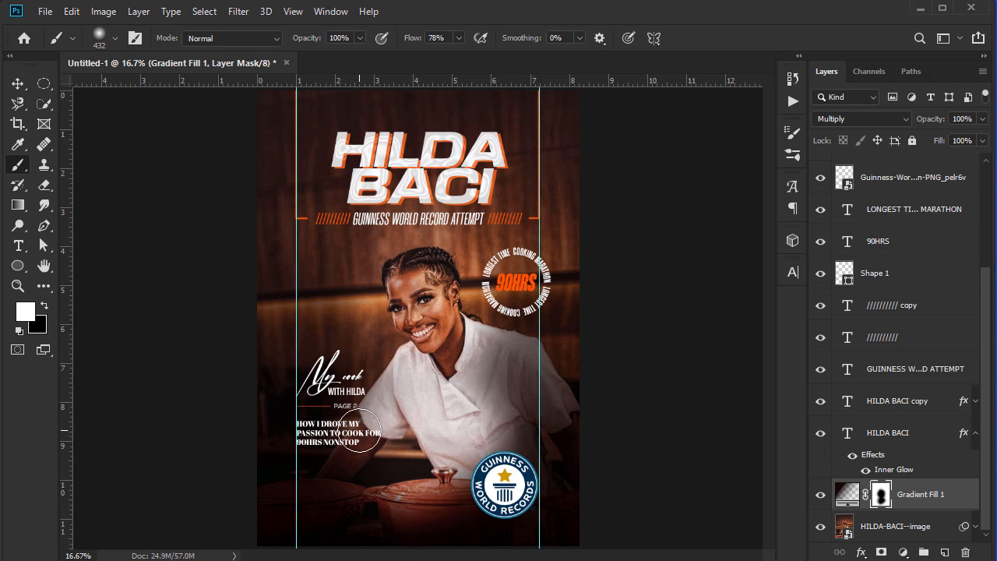
pyautogui.click(359, 37)
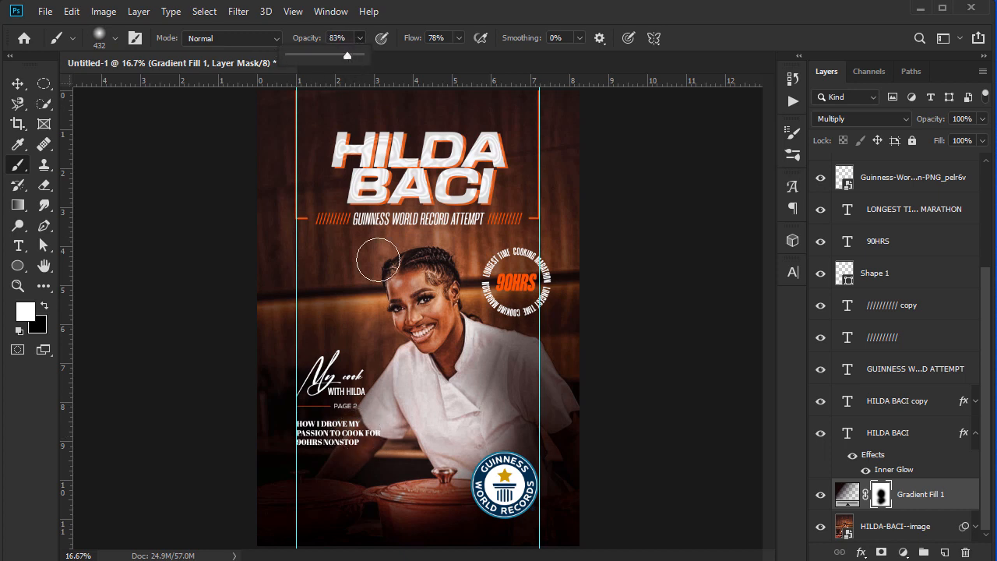
pyautogui.moveTo(355, 440)
pyautogui.mouseDown()
pyautogui.moveTo(370, 464)
pyautogui.moveTo(321, 459)
pyautogui.moveTo(361, 417)
pyautogui.moveTo(384, 490)
pyautogui.moveTo(409, 500)
pyautogui.moveTo(348, 524)
pyautogui.mouseUp()
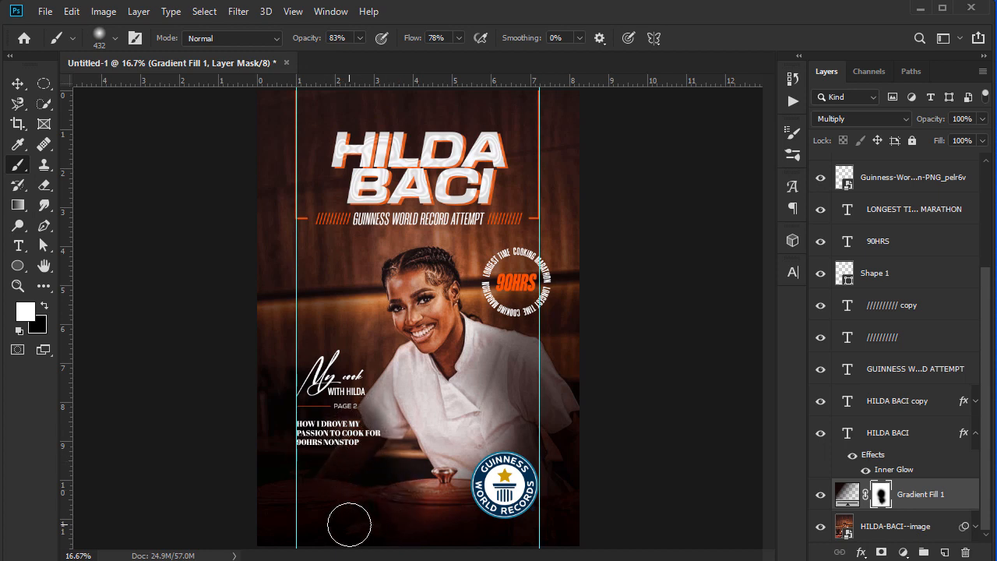
# - Undo the last stroke on the Gradient Fill 1 mask and repaint the area beside and below the three-line text with white
pyautogui.hotkey('ctrl', 'z')
pyautogui.moveTo(363, 439); pyautogui.dragTo(359, 493)
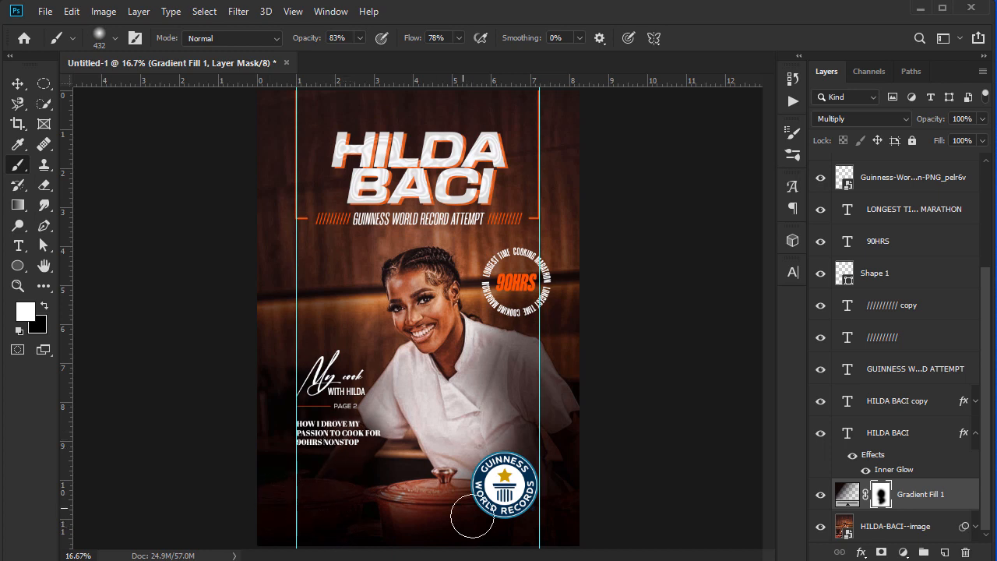
pyautogui.moveTo(353, 438)
pyautogui.mouseDown()
pyautogui.moveTo(350, 427)
pyautogui.moveTo(363, 441)
pyautogui.mouseUp()
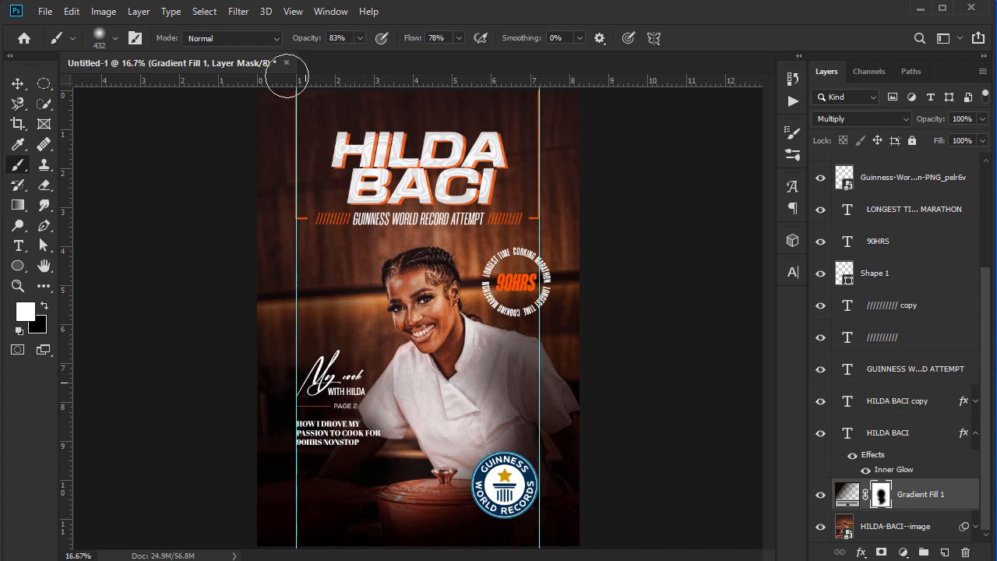
# - Set the brush opacity and flow to 100% and paint white on the Gradient Fill 1 mask along the poster's lower edge around the pots
pyautogui.click(360, 37)
pyautogui.moveTo(367, 60); pyautogui.dragTo(371, 60)
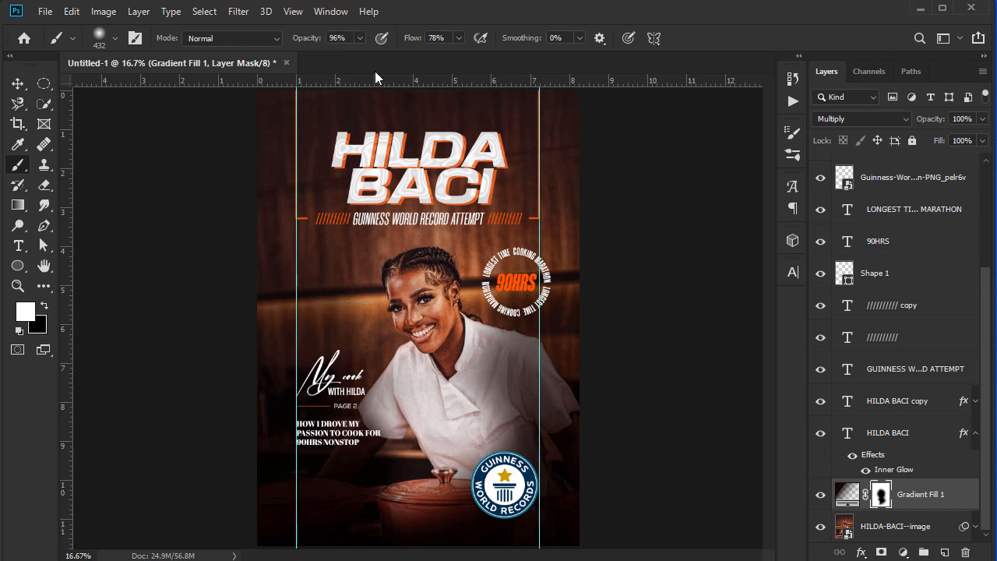
pyautogui.click(360, 38)
pyautogui.click(459, 38)
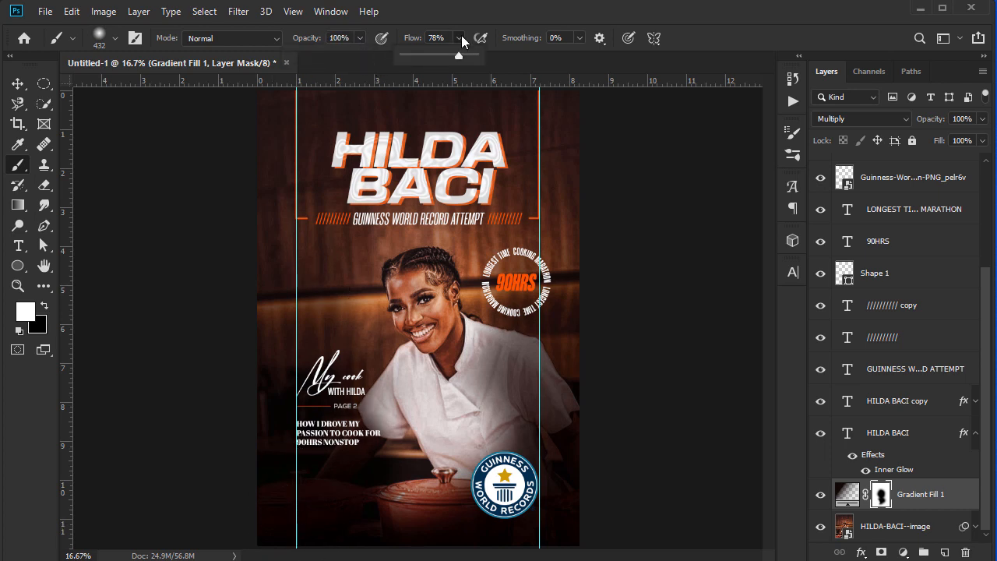
pyautogui.click(290, 526)
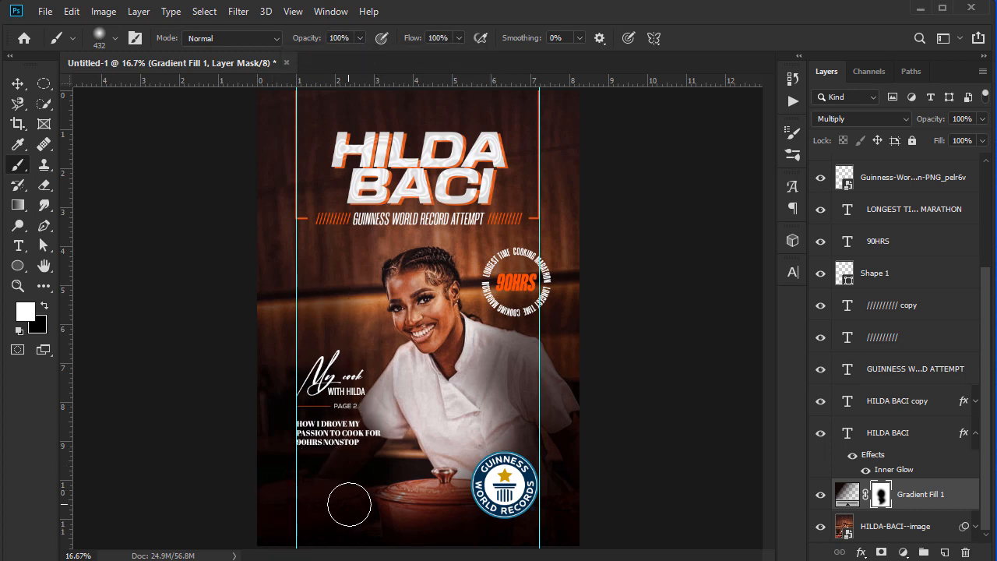
pyautogui.moveTo(374, 535); pyautogui.dragTo(352, 554)
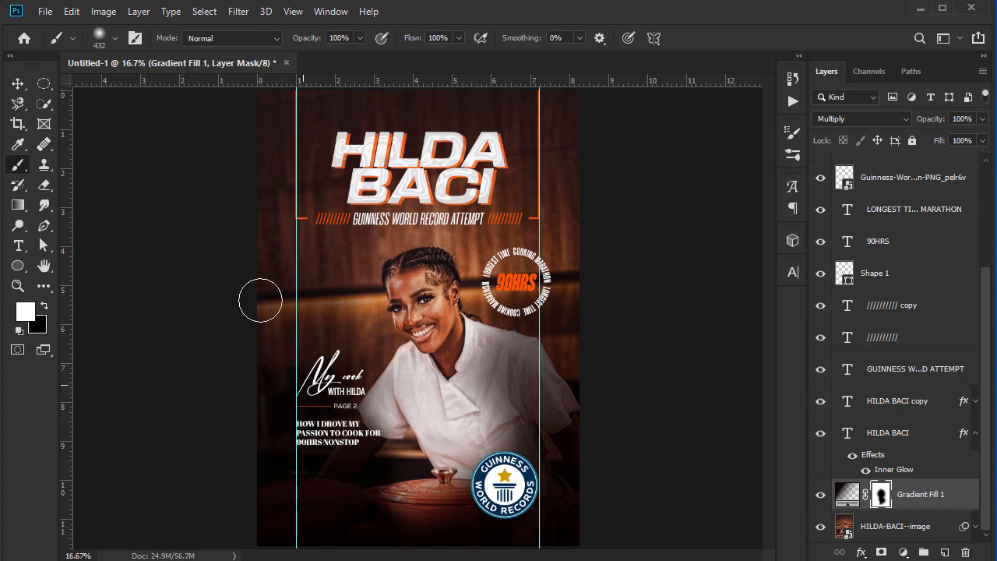
# - Duplicate the PAGE 2 label together with its orange line
pyautogui.click(17, 84)
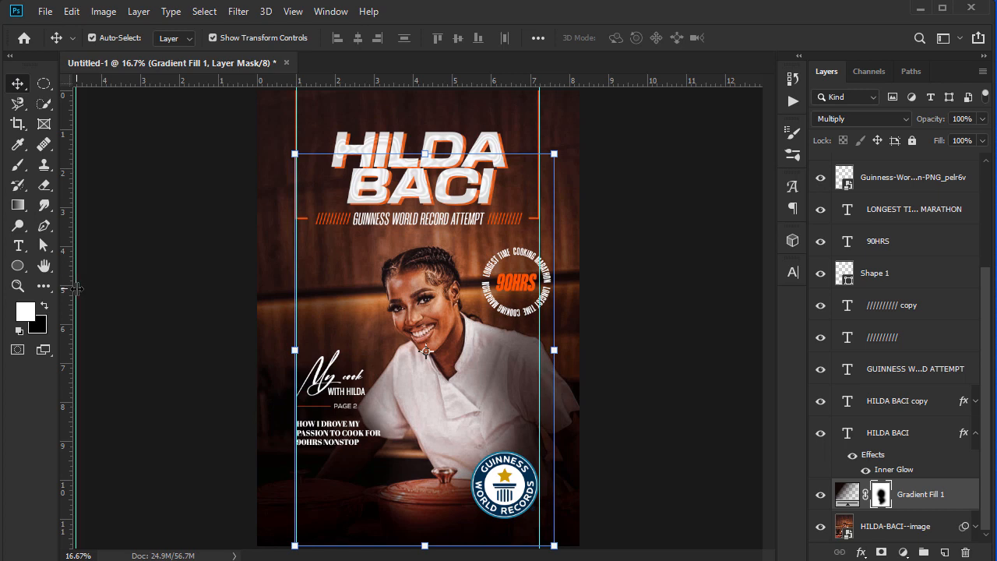
pyautogui.click(215, 358)
pyautogui.click(327, 408)
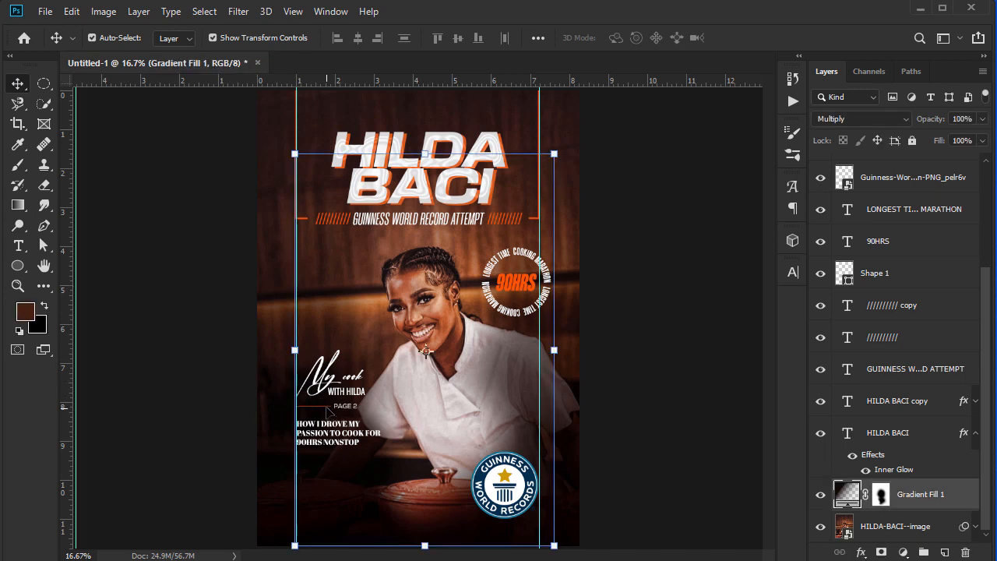
pyautogui.click(327, 407)
pyautogui.click(342, 406)
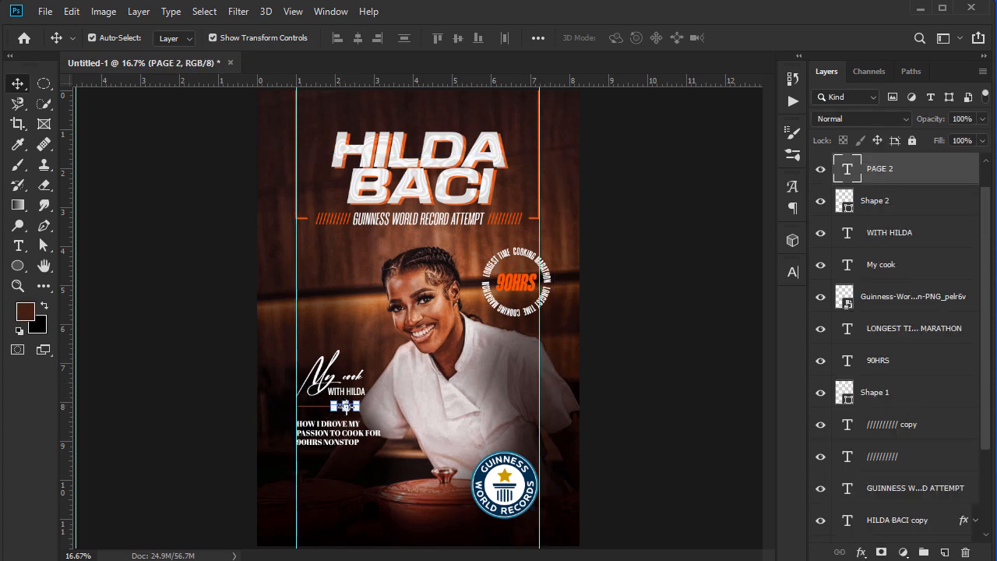
pyautogui.scroll(1, 935, 233)
pyautogui.keyDown('shift'); pyautogui.click(910, 232); pyautogui.keyUp('shift')
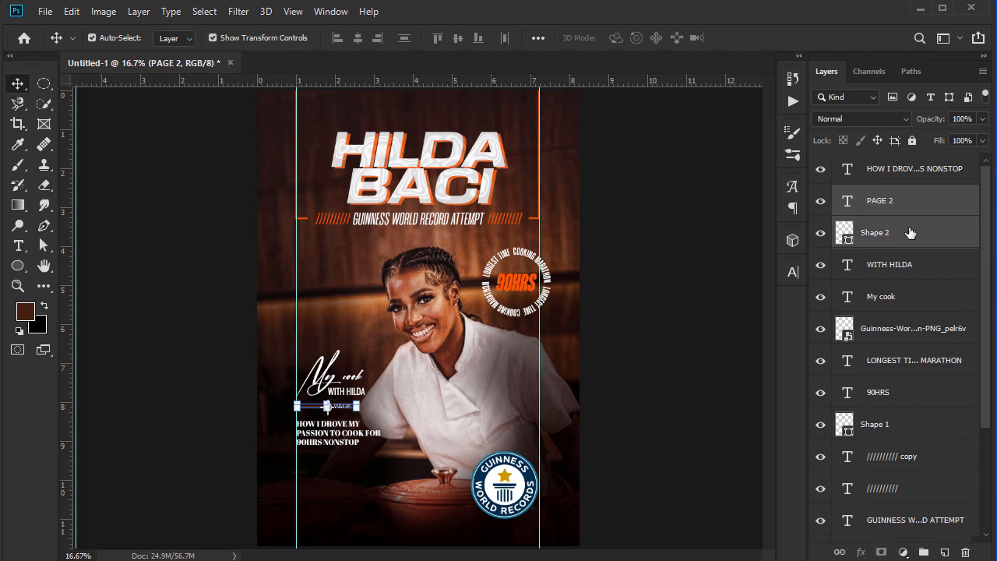
pyautogui.hotkey('ctrl', 'j')
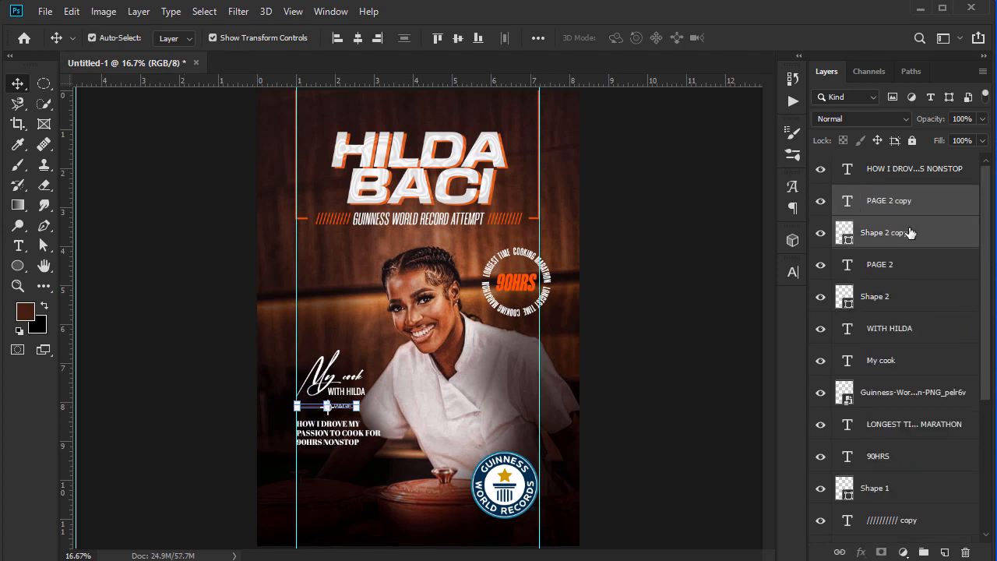
# - Move the duplicated PAGE 2 label and line straight down to just below the three-line headline
pyautogui.hotkey('shift', 'Down')
pyautogui.hotkey('shift', 'Down')
pyautogui.hotkey('shift', 'Down')
pyautogui.hotkey('shift', 'Down')
pyautogui.hotkey('shift', 'Down')
pyautogui.hotkey('shift', 'Down')
pyautogui.hotkey('shift', 'Down')
pyautogui.hotkey('shift', 'Down')
pyautogui.hotkey('shift', 'Down')
pyautogui.hotkey('shift', 'Down')
pyautogui.hotkey('shift', 'Down')
pyautogui.hotkey('shift', 'Down')
pyautogui.hotkey('shift', 'Down')
pyautogui.hotkey('shift', 'Down')
pyautogui.hotkey('shift', 'Down')
pyautogui.hotkey('shift', 'Down')
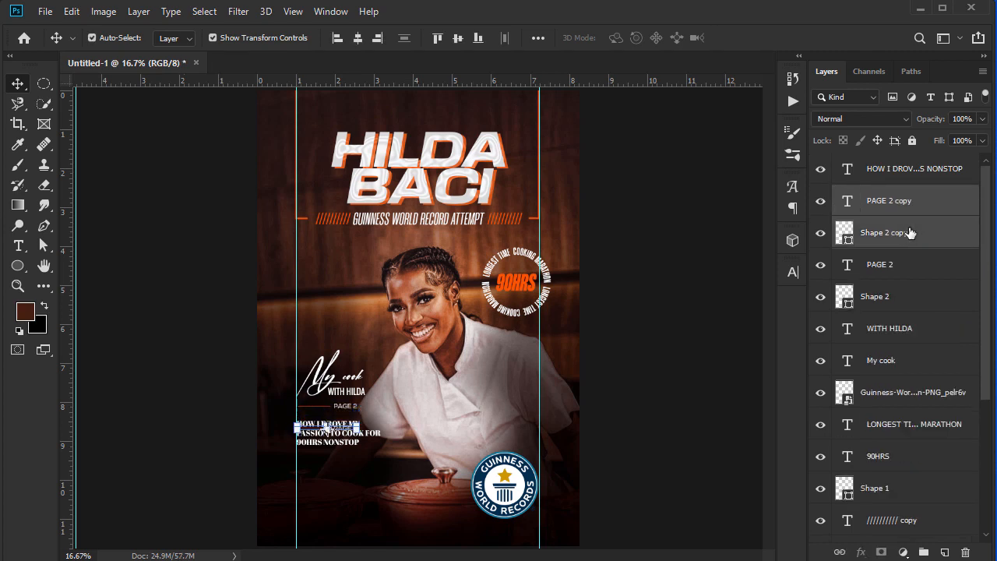
pyautogui.hotkey('shift', 'Down')
pyautogui.hotkey('shift', 'Down')
pyautogui.hotkey('shift', 'Down')
pyautogui.hotkey('shift', 'Down')
pyautogui.hotkey('shift', 'Down')
pyautogui.hotkey('shift', 'Down')
pyautogui.hotkey('shift', 'Down')
pyautogui.hotkey('shift', 'Down')
pyautogui.hotkey('shift', 'Down')
pyautogui.hotkey('shift', 'Down')
pyautogui.hotkey('shift', 'Down')
pyautogui.hotkey('shift', 'Down')
pyautogui.hotkey('shift', 'Down')
pyautogui.hotkey('shift', 'Down')
pyautogui.hotkey('shift', 'Down')
pyautogui.hotkey('shift', 'Down')
pyautogui.hotkey('shift', 'Down')
pyautogui.hotkey('shift', 'Down')
pyautogui.hotkey('shift', 'Down')
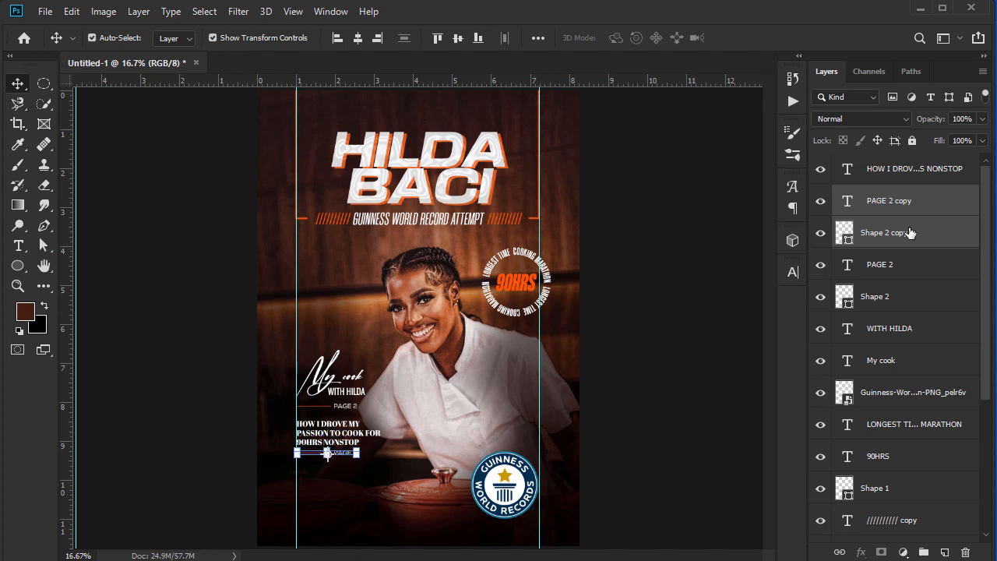
pyautogui.hotkey('shift', 'Up')
# - Reorder the PAGE 2 copy and its line above the headline layer, then nudge the headline and copied line down and enlarge them slightly
pyautogui.moveTo(953, 208); pyautogui.dragTo(945, 160)
pyautogui.keyDown('shift'); pyautogui.click(910, 239); pyautogui.keyUp('shift')
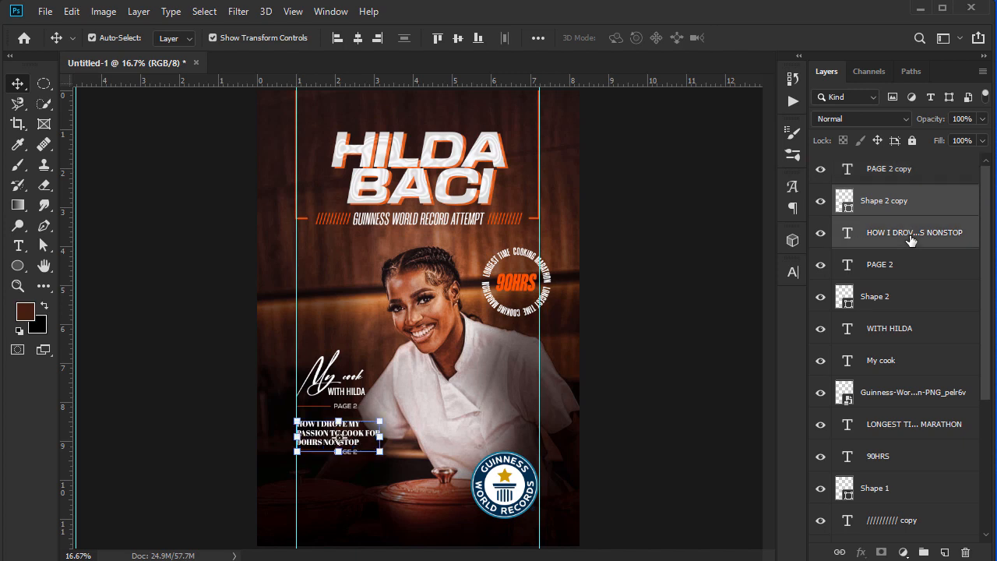
pyautogui.hotkey('shift', 'Down')
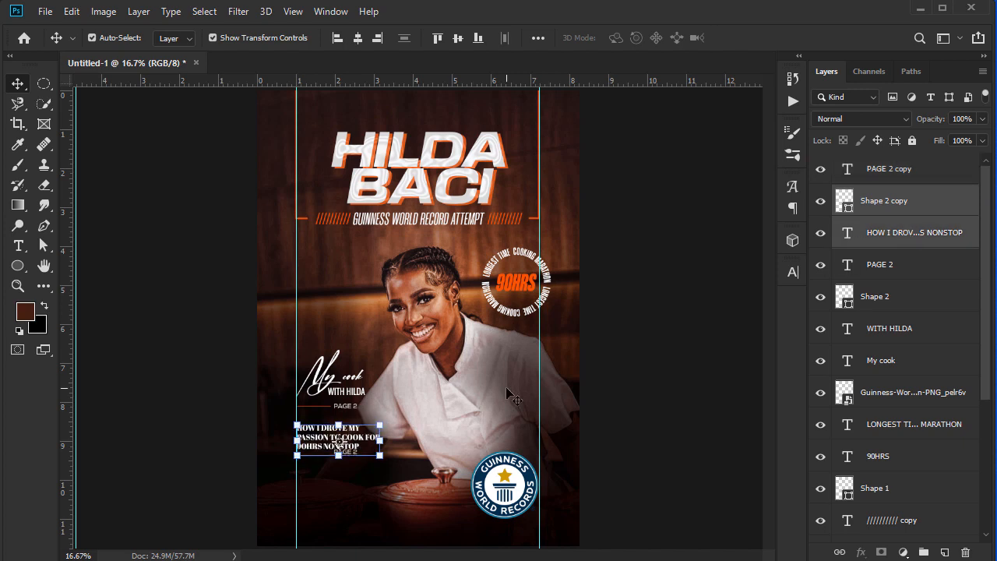
pyautogui.hotkey('ctrl', 't')
pyautogui.moveTo(380, 440); pyautogui.dragTo(386, 441)
pyautogui.press('Return')
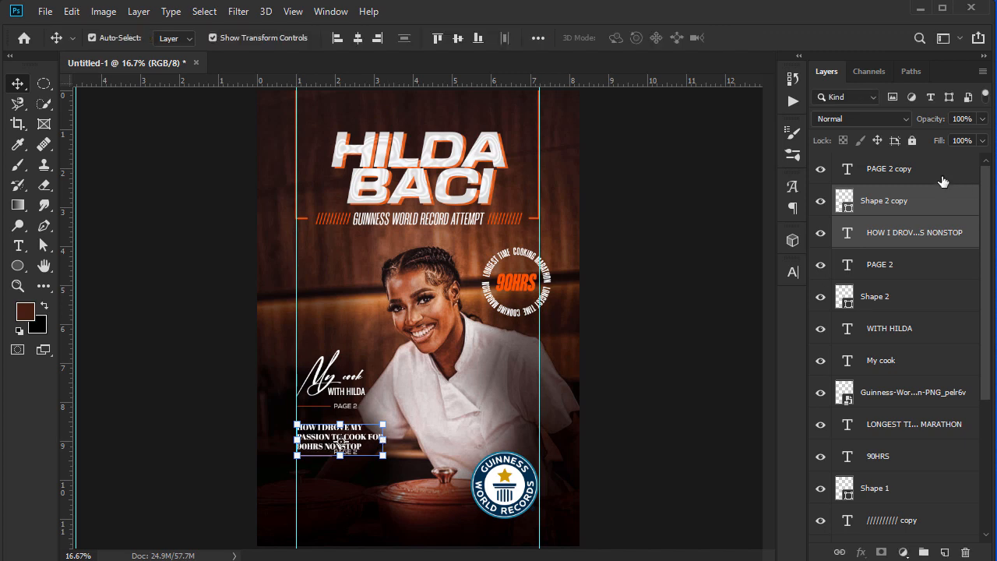
# - Move the PAGE 2 copy and its line down clear of the headline and align their vertical centers
pyautogui.click(942, 179)
pyautogui.keyDown('ctrl'); pyautogui.click(930, 201); pyautogui.keyUp('ctrl')
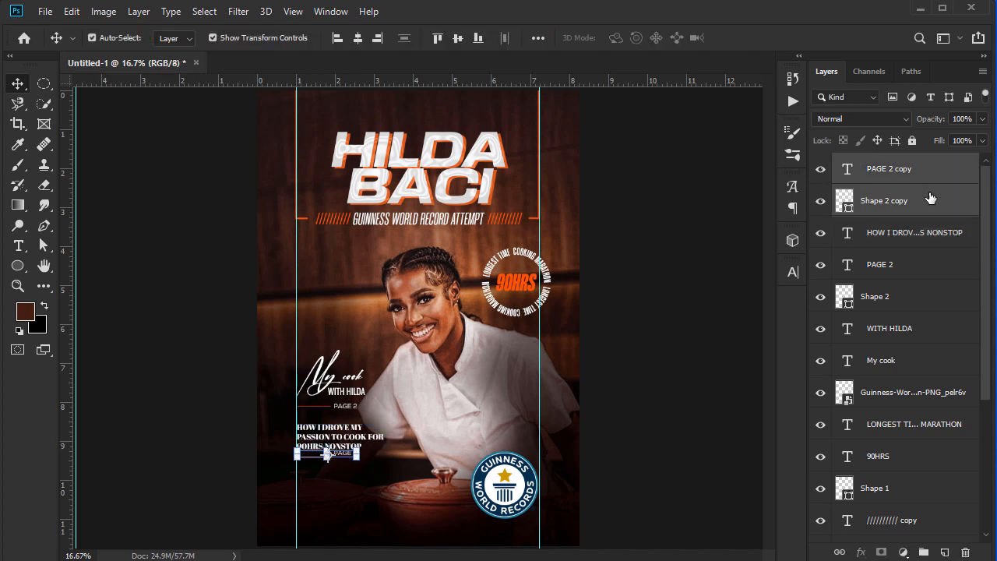
pyautogui.hotkey('shift', 'Down')
pyautogui.hotkey('shift', 'Down')
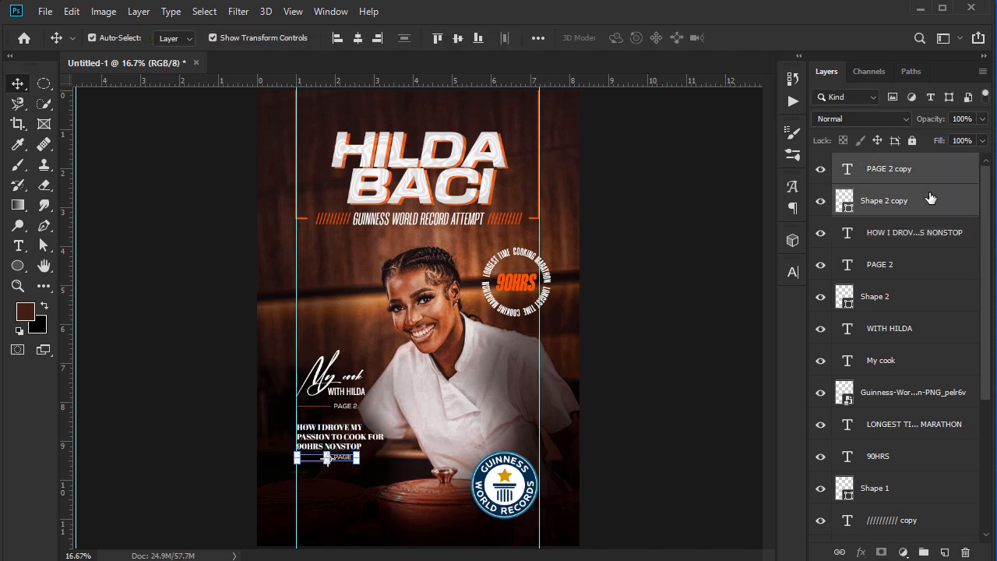
pyautogui.click(458, 37)
pyautogui.click(646, 300)
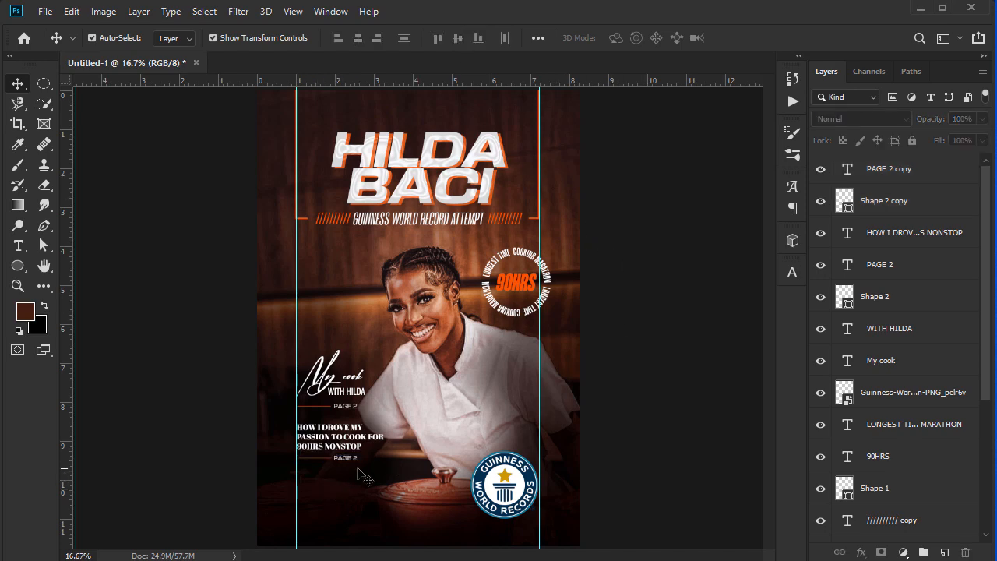
# - Change the copied label below the headline to read PAGE 3
pyautogui.hotkey('ctrl', '+')
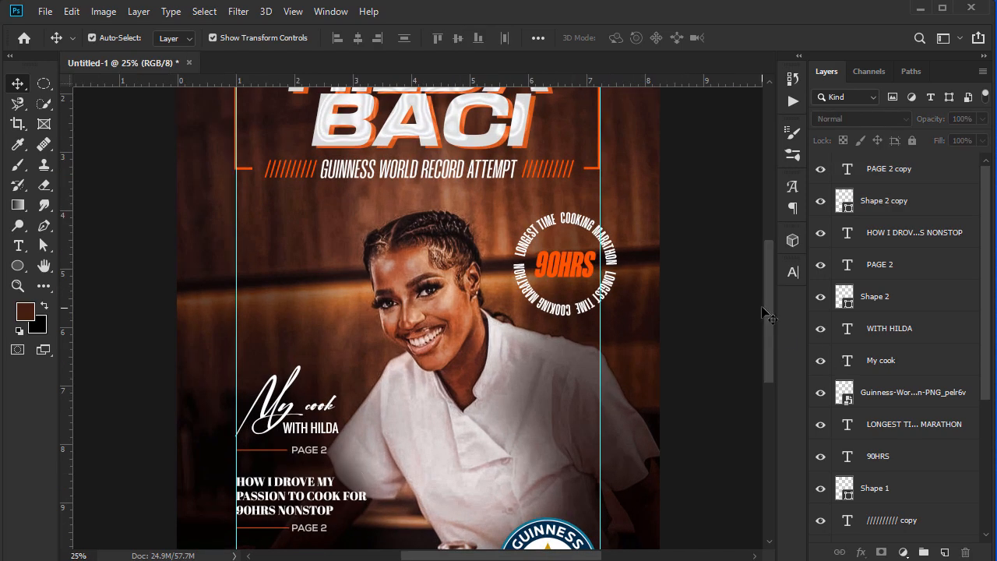
pyautogui.moveTo(770, 321); pyautogui.dragTo(769, 354)
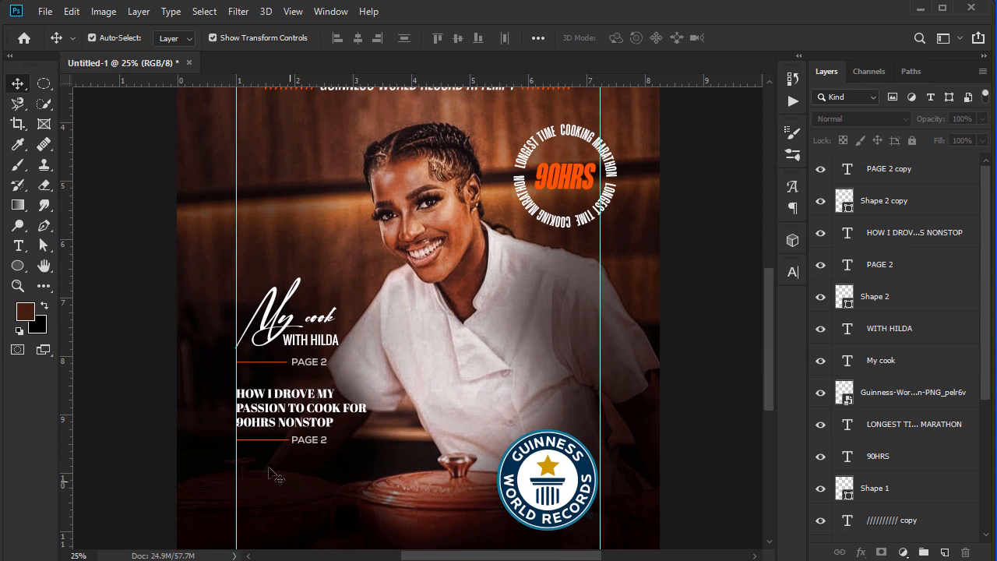
pyautogui.click(309, 441)
pyautogui.click(308, 441)
pyautogui.hotkey('ctrl', 't')
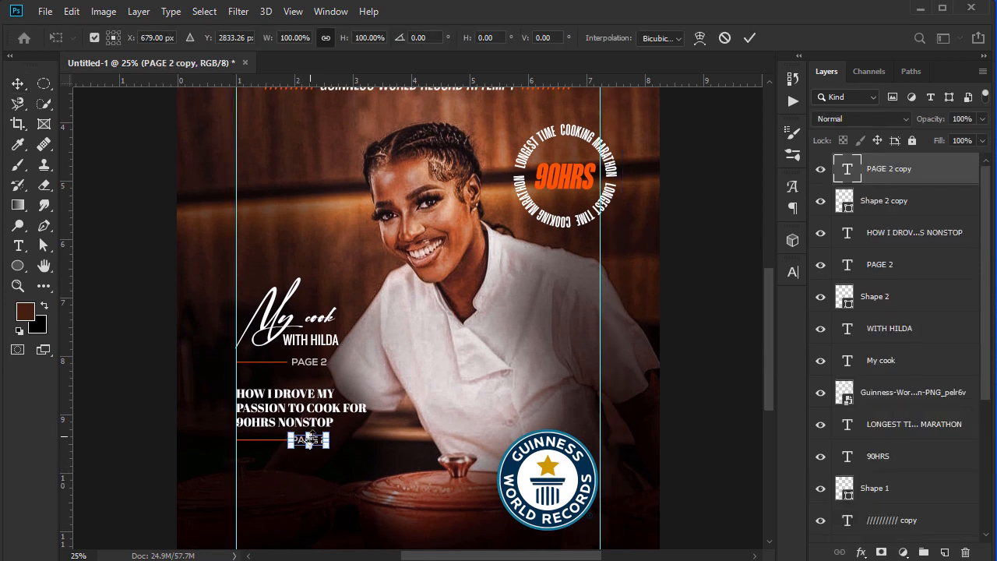
pyautogui.doubleClick(852, 173)
pyautogui.press('Right')
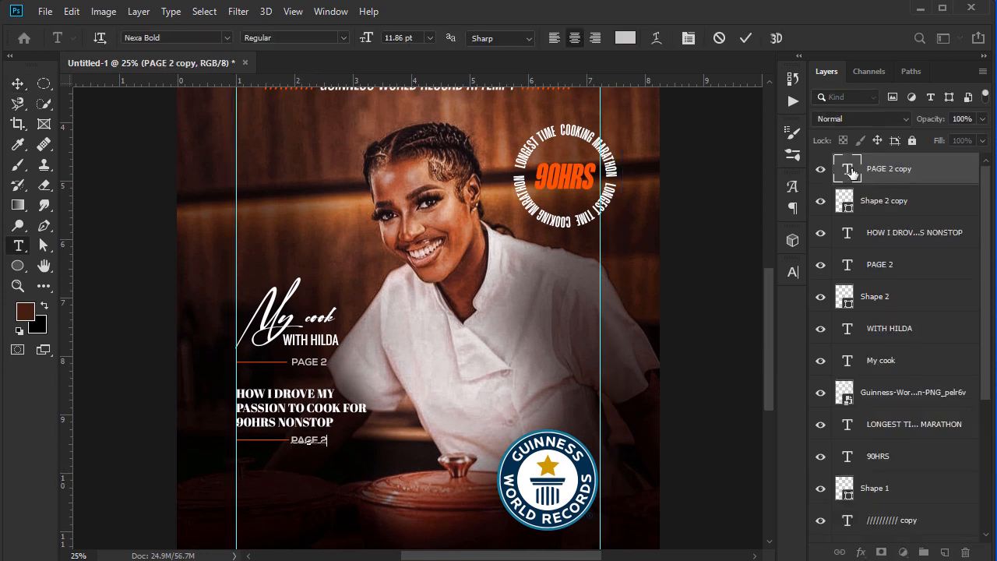
pyautogui.press('BackSpace')
pyautogui.write('3')
pyautogui.click(17, 83)
# - Duplicate the three-line headline below PAGE 3 against the left guide and replace its text with "HILDA BACI COOK-A-THON" on two lines
pyautogui.click(292, 407)
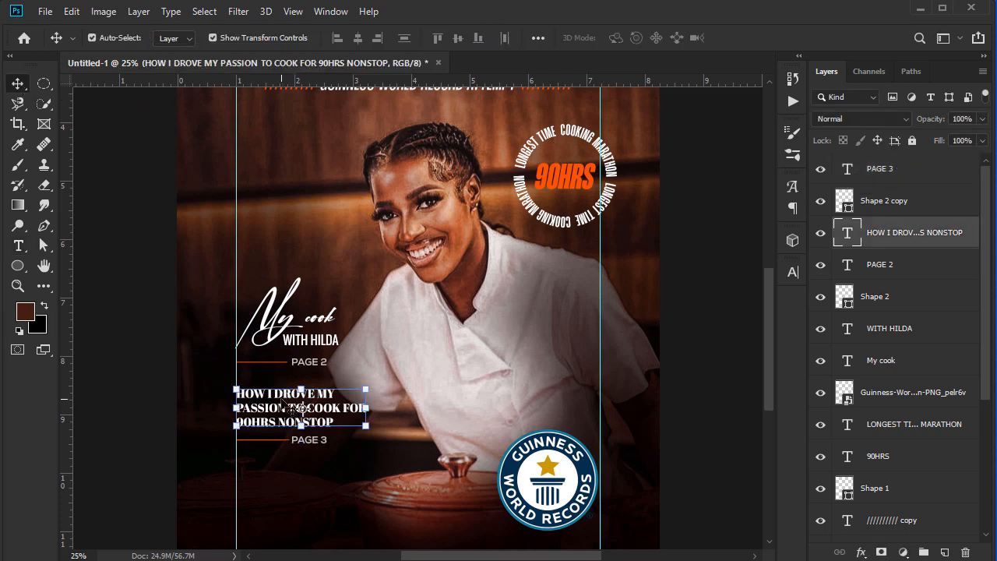
pyautogui.moveTo(292, 406); pyautogui.dragTo(337, 496)
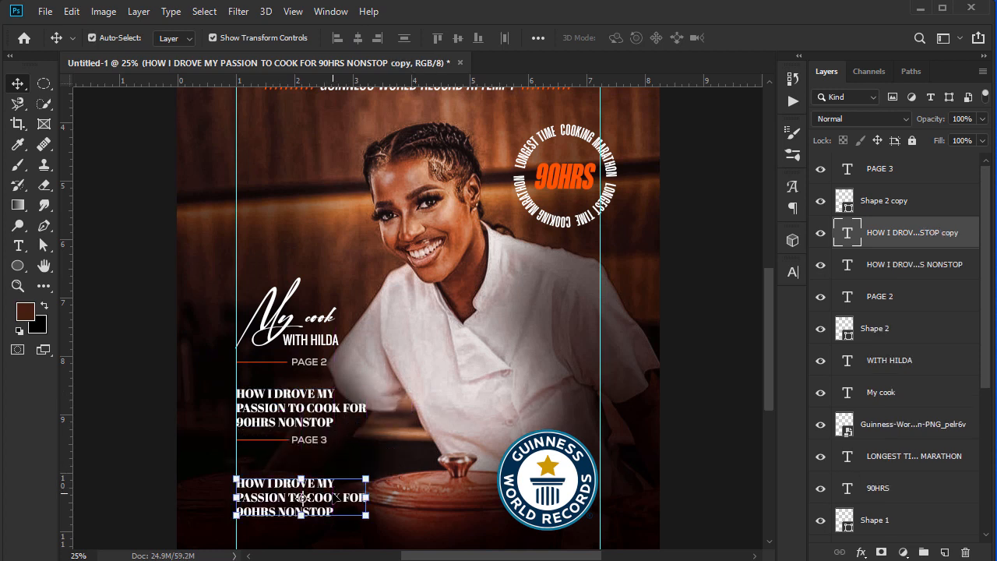
pyautogui.doubleClick(335, 495)
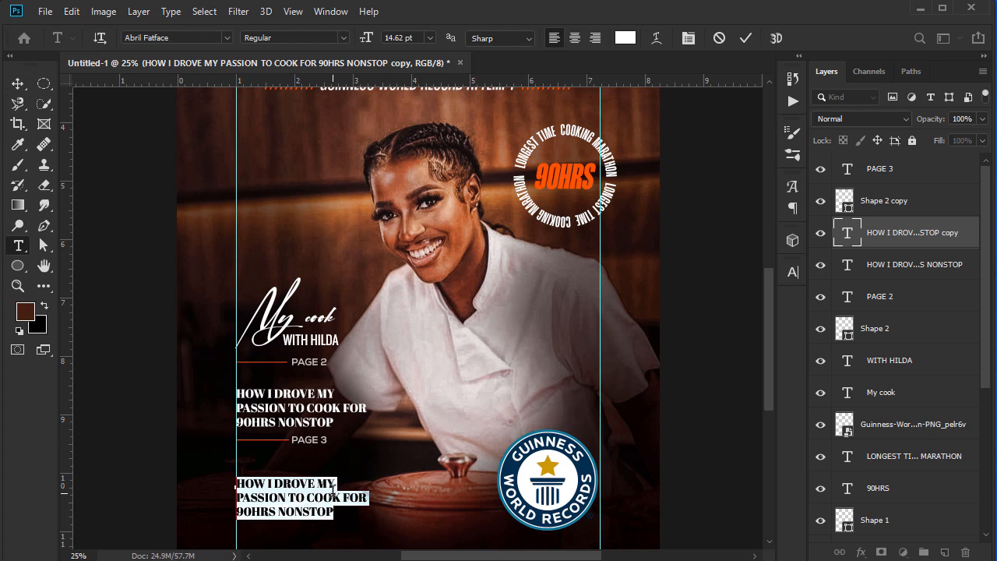
pyautogui.write('HILDA BACI')
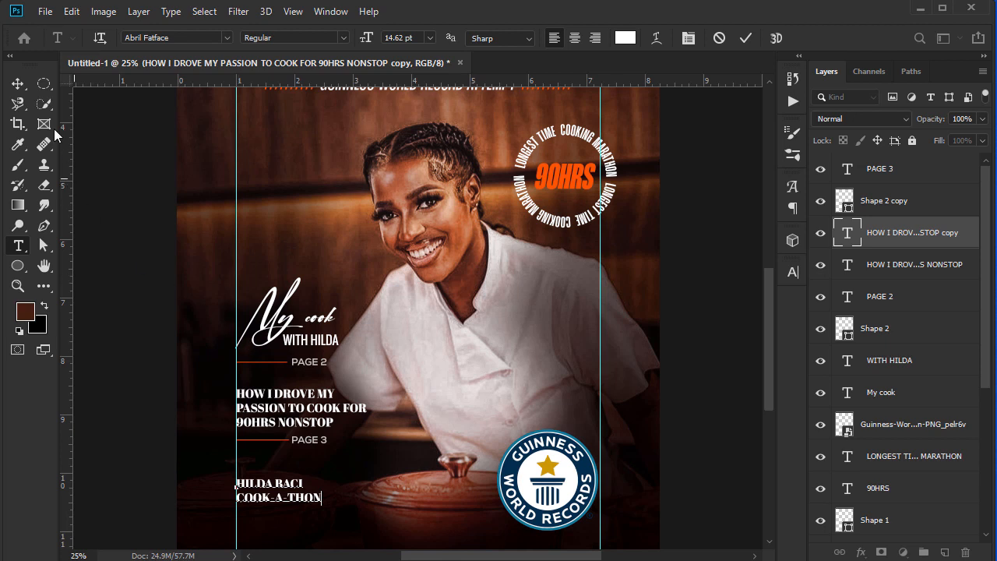
pyautogui.click(17, 84)
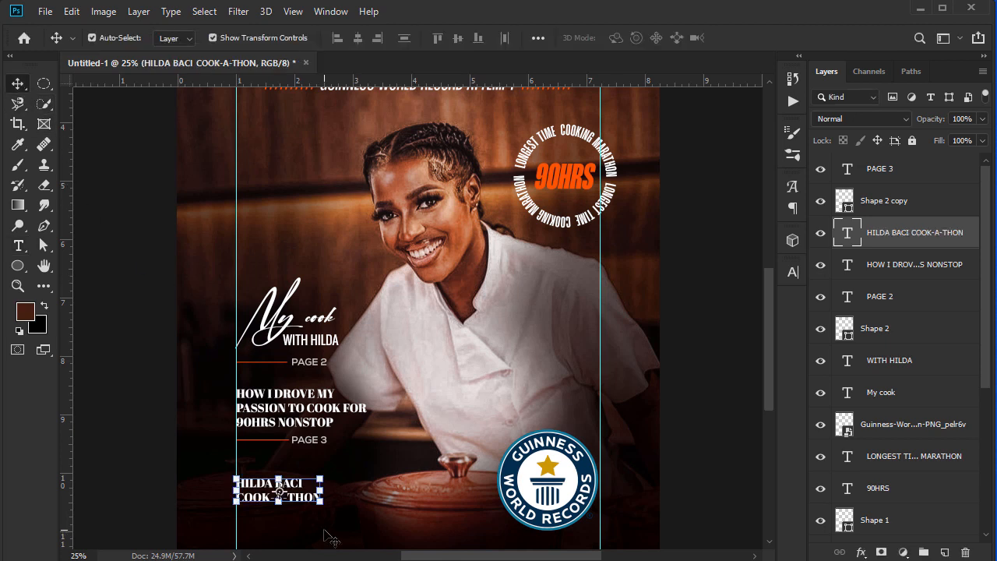
# - Scale the HILDA BACI COOK-A-THON text up to about 126% and the HOW I DROVE MY PASSION headline down to about 94%
pyautogui.moveTo(322, 502); pyautogui.dragTo(344, 510)
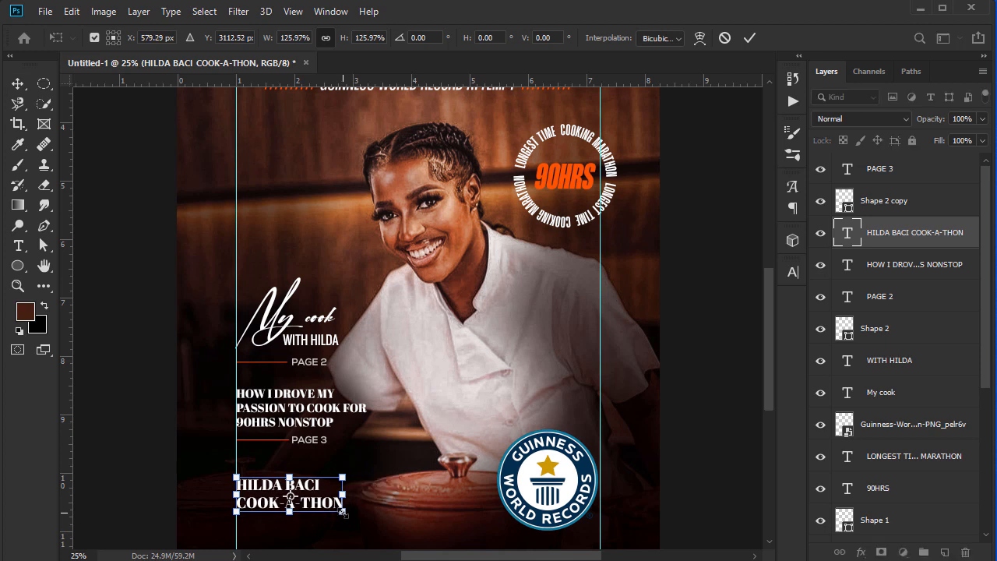
pyautogui.press('Return')
pyautogui.click(334, 421)
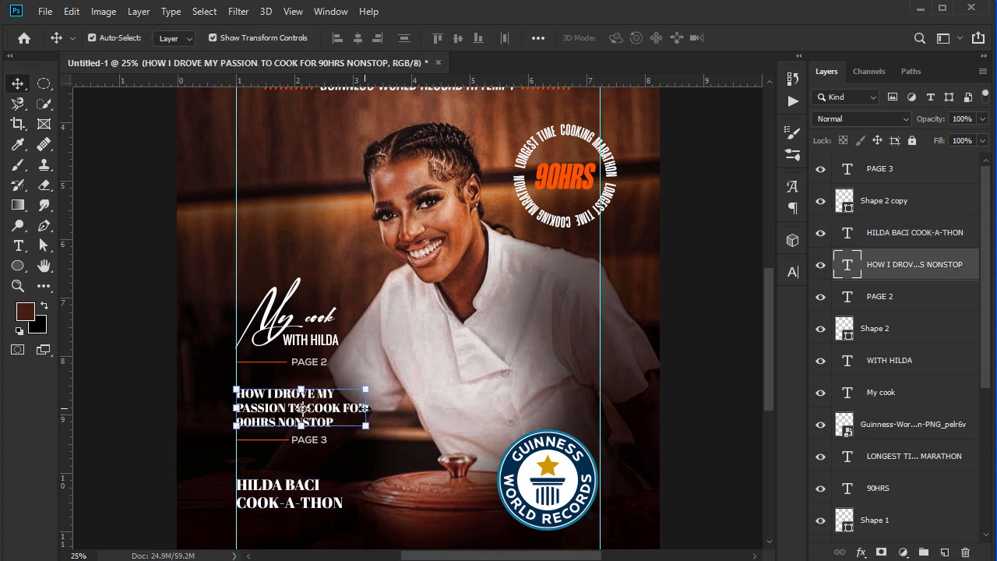
pyautogui.moveTo(367, 408); pyautogui.dragTo(360, 408)
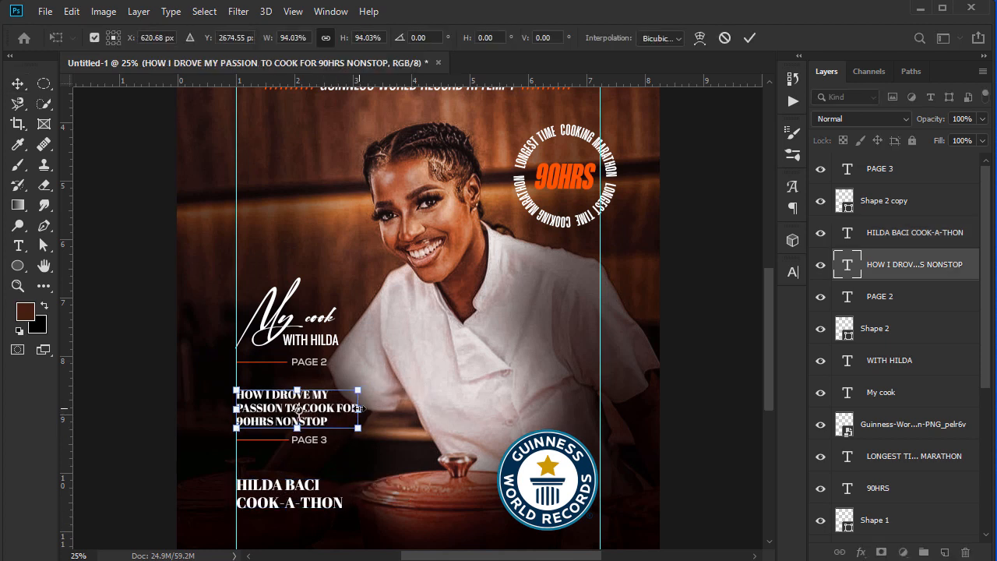
pyautogui.press('Return')
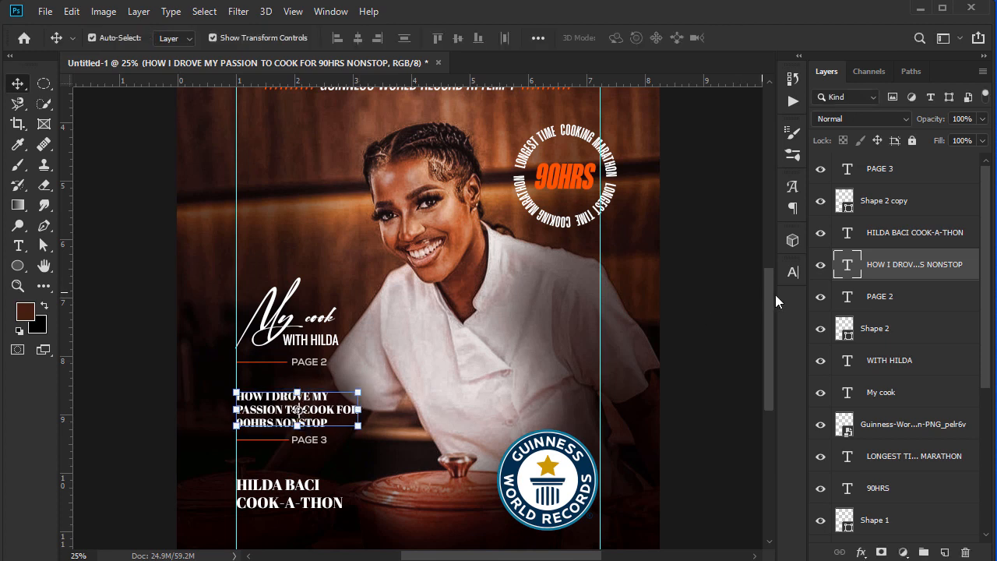
# - Duplicate the PAGE 3 label with its line and move the copy straight down to just below the HILDA BACI COOK-A-THON headline
pyautogui.scroll(-1, 766, 309)
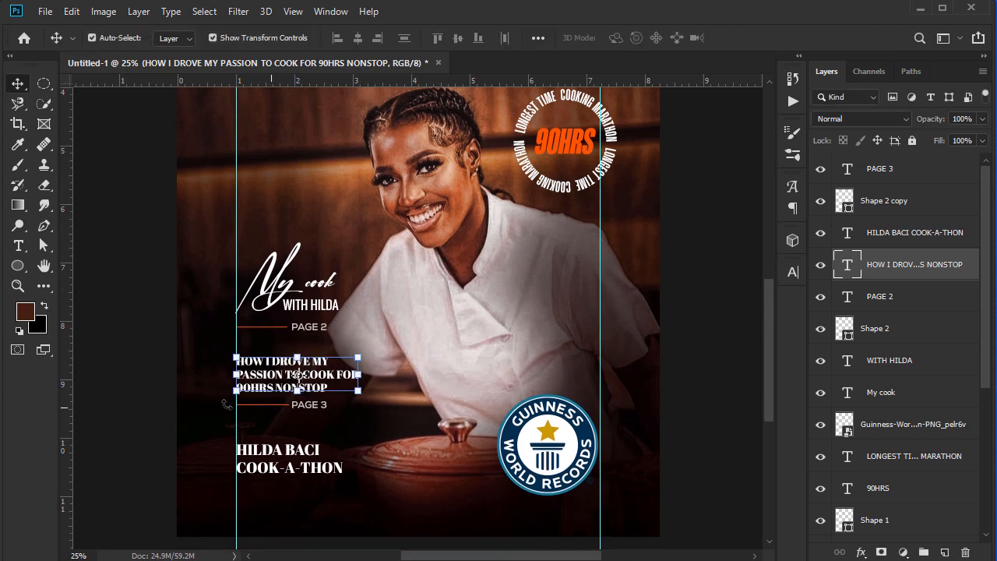
pyautogui.click(156, 415)
pyautogui.click(282, 411)
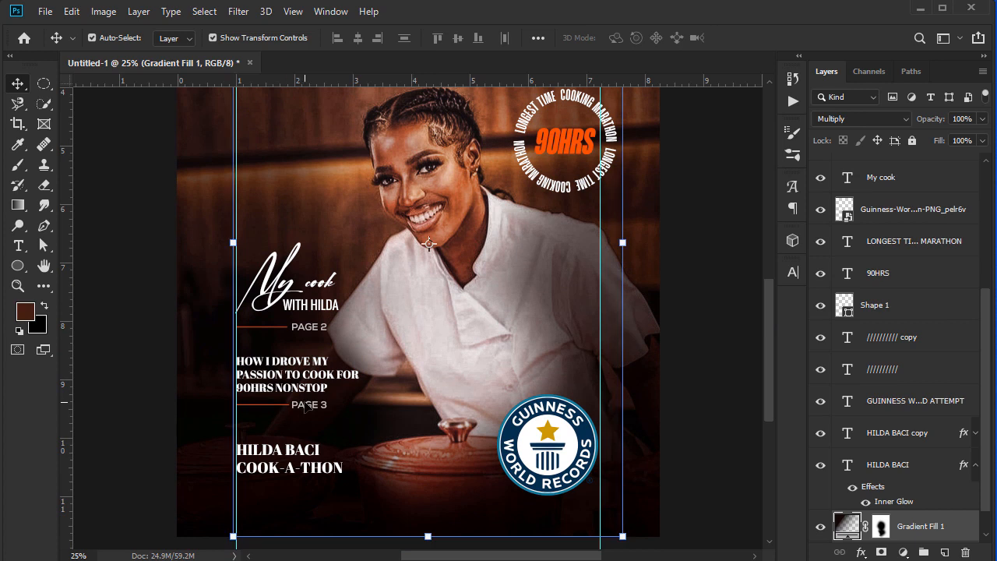
pyautogui.click(306, 405)
pyautogui.keyDown('shift'); pyautogui.click(910, 204); pyautogui.keyUp('shift')
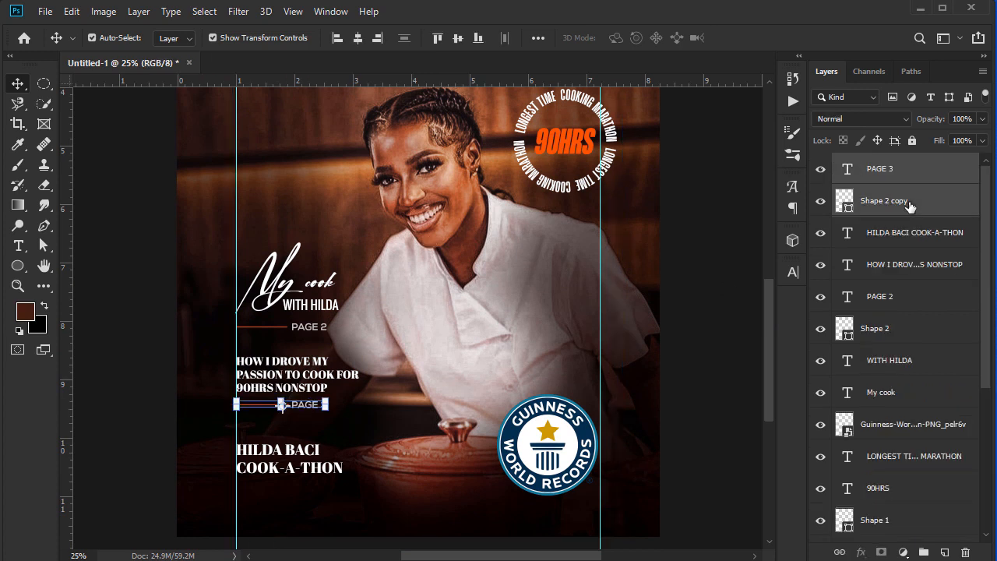
pyautogui.hotkey('ctrl', 'j')
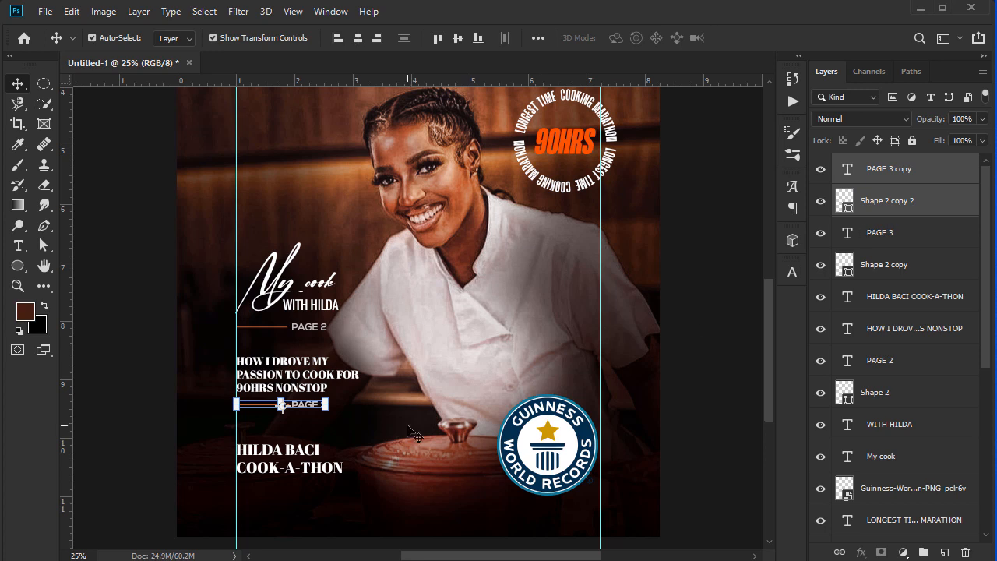
pyautogui.hotkey('shift', 'Down')
pyautogui.hotkey('shift', 'Down')
pyautogui.hotkey('shift', 'Down')
pyautogui.hotkey('shift', 'Down')
pyautogui.hotkey('shift', 'Down')
pyautogui.hotkey('shift', 'Down')
pyautogui.hotkey('shift', 'Down')
pyautogui.hotkey('shift', 'Down')
pyautogui.hotkey('shift', 'Down')
pyautogui.hotkey('shift', 'Down')
pyautogui.hotkey('shift', 'Down')
pyautogui.hotkey('shift', 'Down')
pyautogui.hotkey('shift', 'Down')
pyautogui.hotkey('shift', 'Down')
pyautogui.hotkey('shift', 'Down')
pyautogui.hotkey('shift', 'Down')
pyautogui.hotkey('shift', 'Down')
pyautogui.hotkey('shift', 'Down')
pyautogui.hotkey('shift', 'Down')
pyautogui.hotkey('shift', 'Down')
pyautogui.hotkey('shift', 'Down')
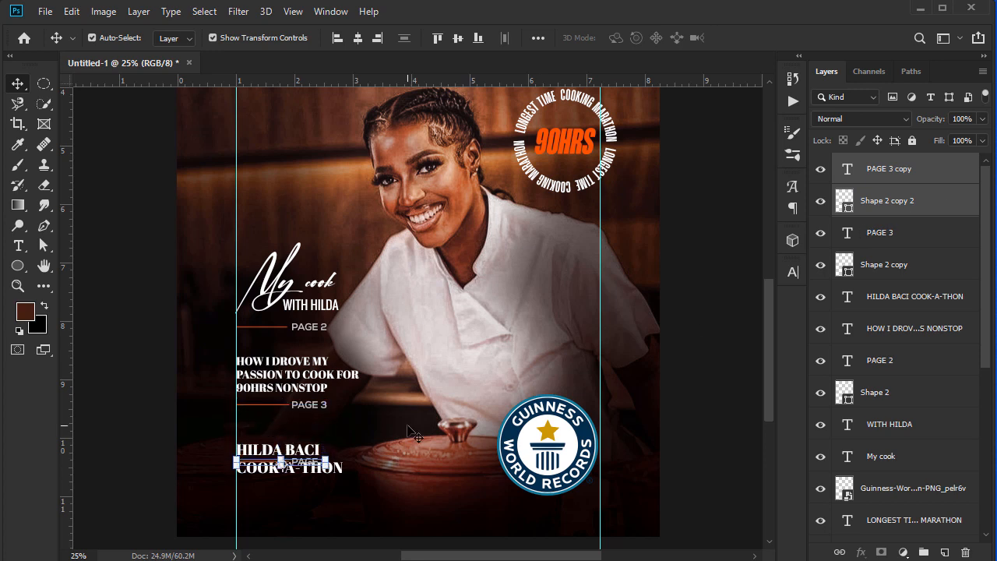
pyautogui.hotkey('shift', 'Down')
pyautogui.hotkey('shift', 'Down')
pyautogui.hotkey('shift', 'Down')
pyautogui.hotkey('shift', 'Down')
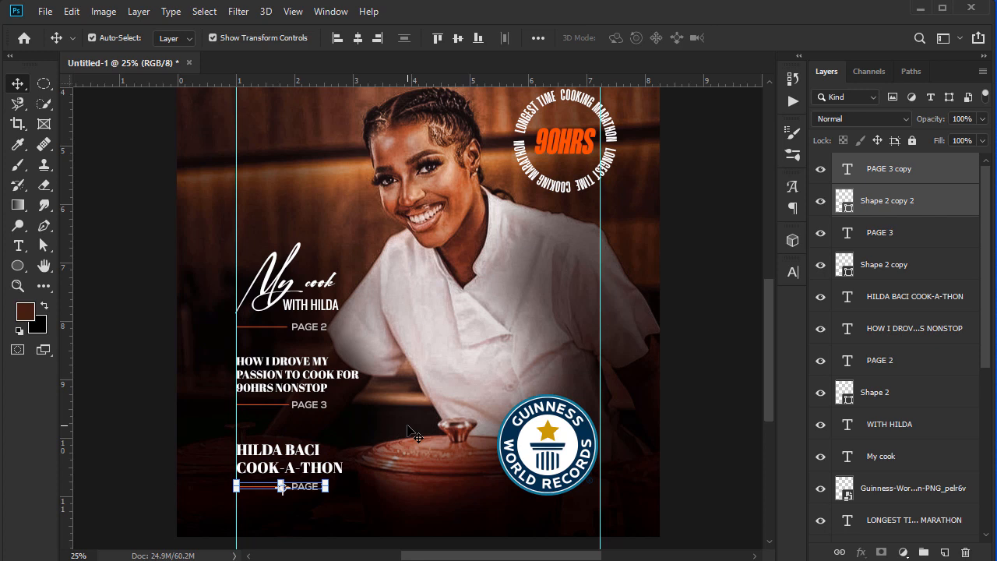
pyautogui.click(690, 333)
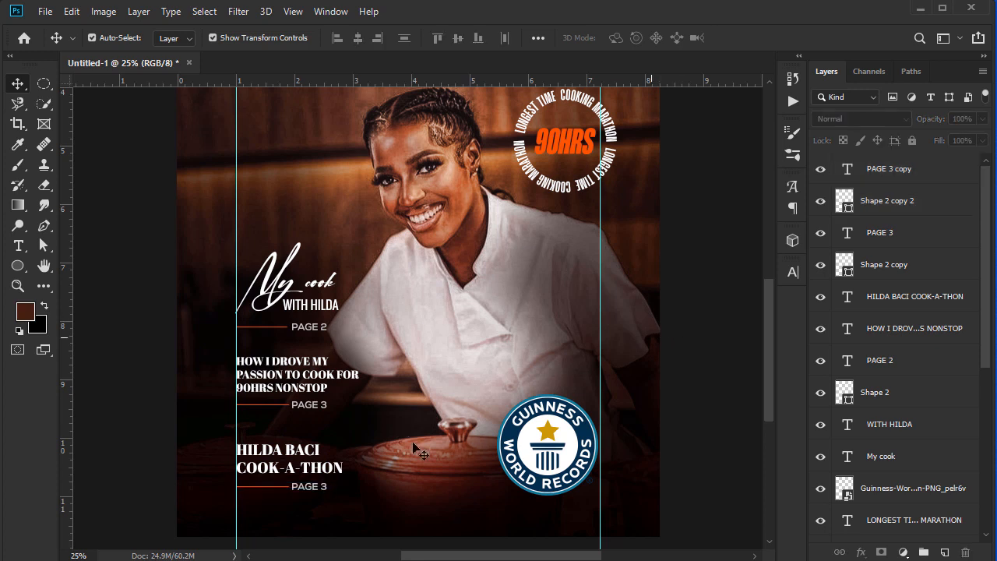
# - Change the copied label below the HILDA BACI COOK-A-THON headline to read PAGE 10
pyautogui.doubleClick(309, 486)
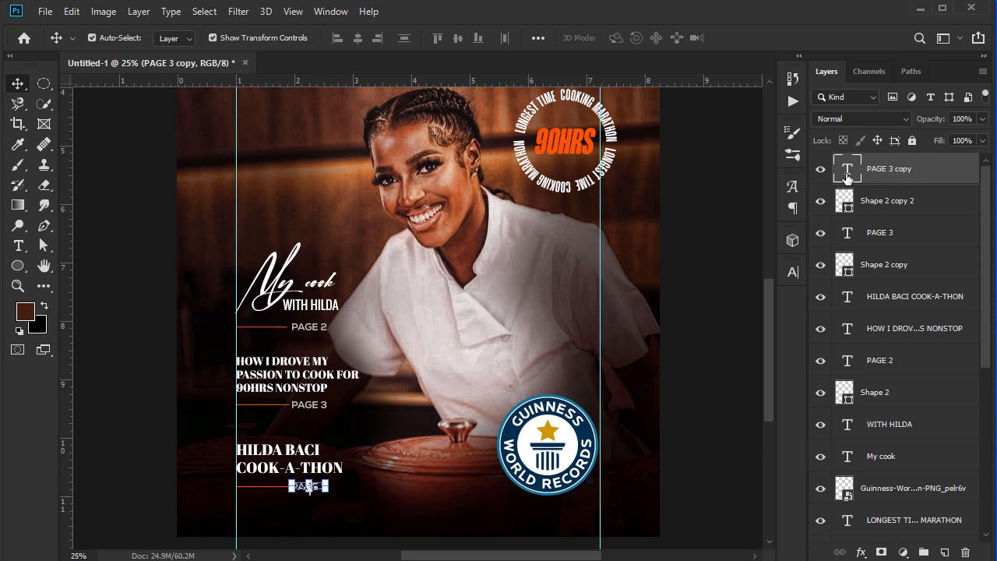
pyautogui.press('Right')
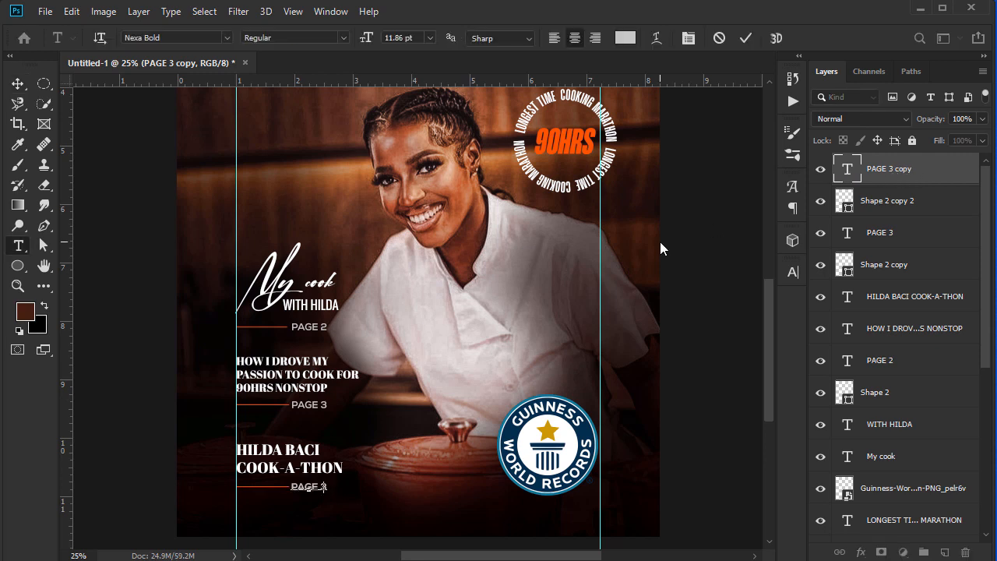
pyautogui.press('BackSpace')
pyautogui.write('10')
pyautogui.click(23, 87)
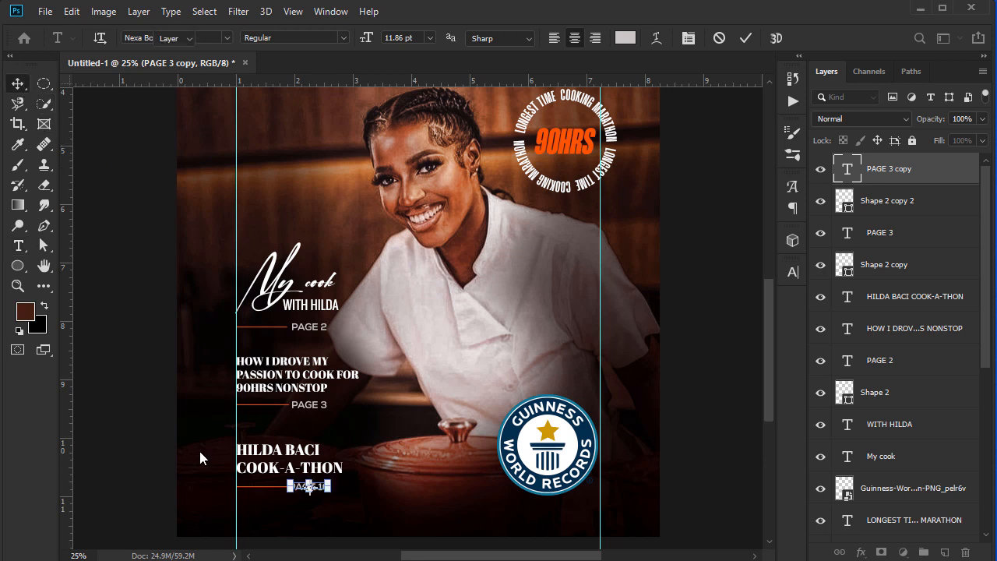
pyautogui.click(201, 456)
# - Align the right edges of the PAGE 2, PAGE 3 and PAGE 10 labels
pyautogui.click(304, 489)
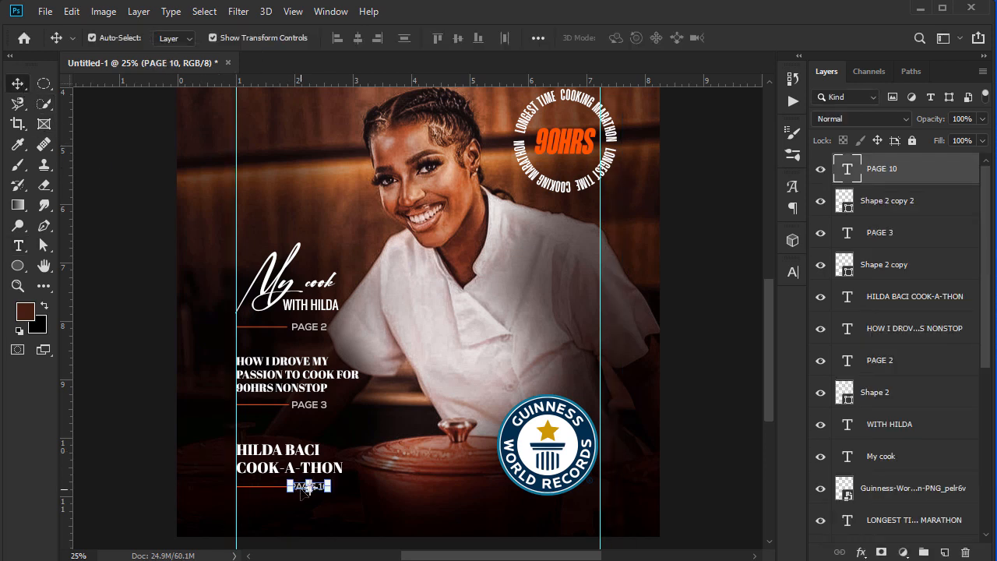
pyautogui.keyDown('shift'); pyautogui.click(322, 408); pyautogui.keyUp('shift')
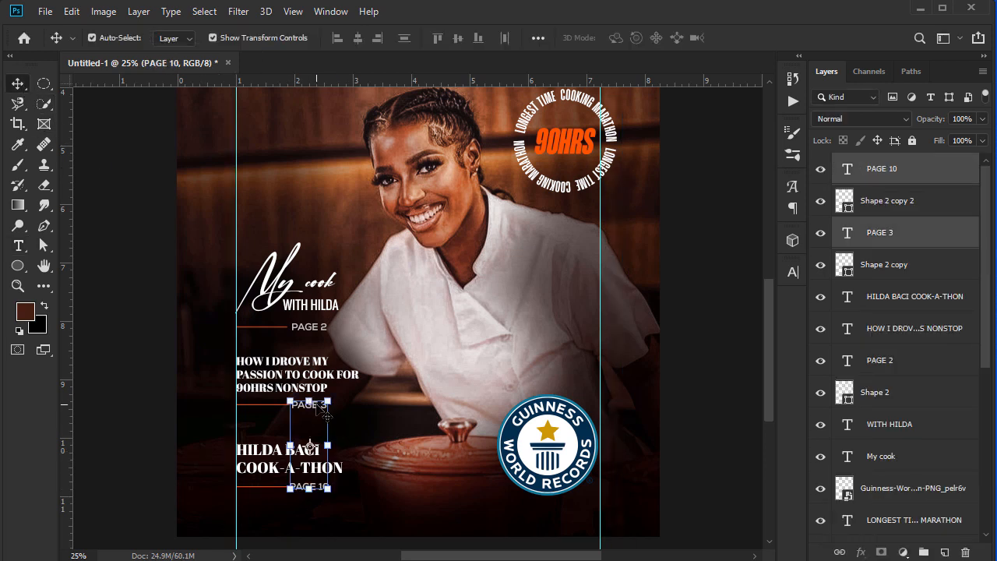
pyautogui.keyDown('shift'); pyautogui.click(324, 328); pyautogui.keyUp('shift')
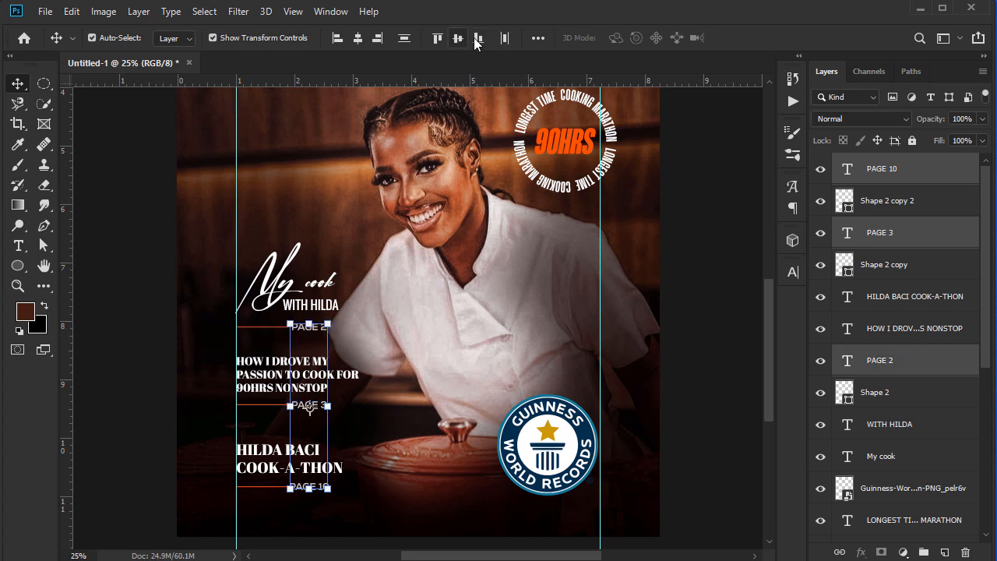
pyautogui.click(538, 38)
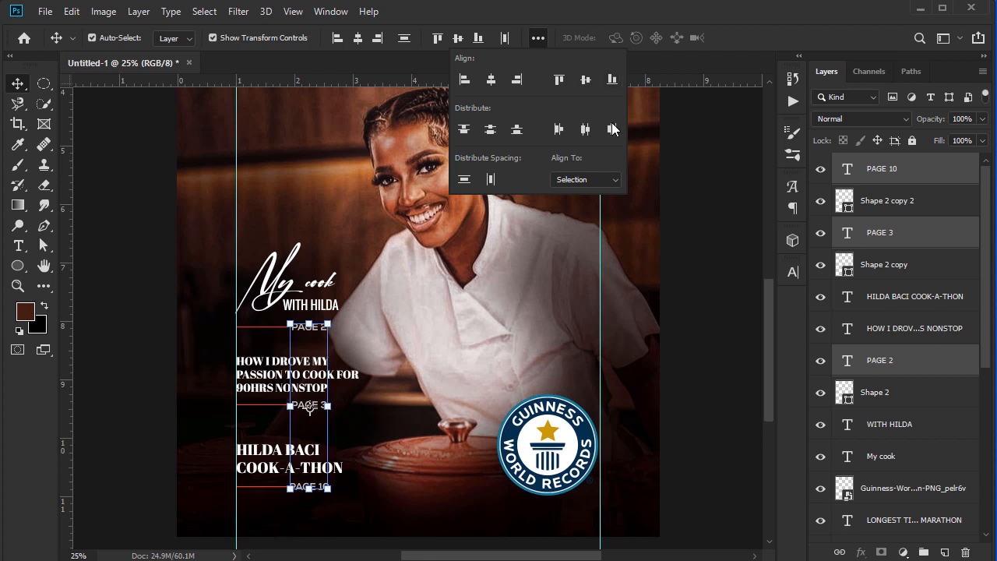
pyautogui.click(514, 82)
pyautogui.click(133, 342)
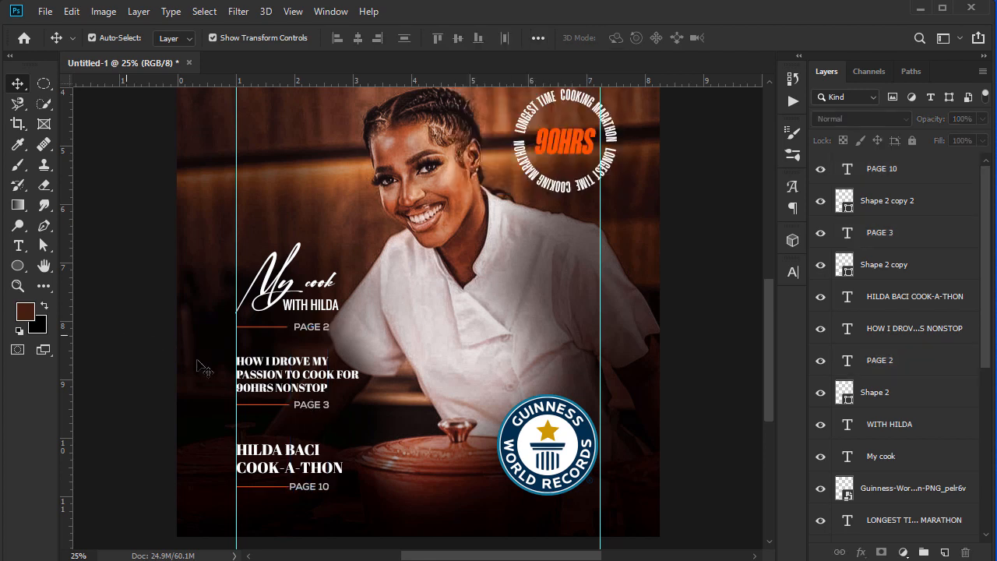
# - Move the PAGE 10 label slightly to the right, away from the end of its line
pyautogui.click(318, 486)
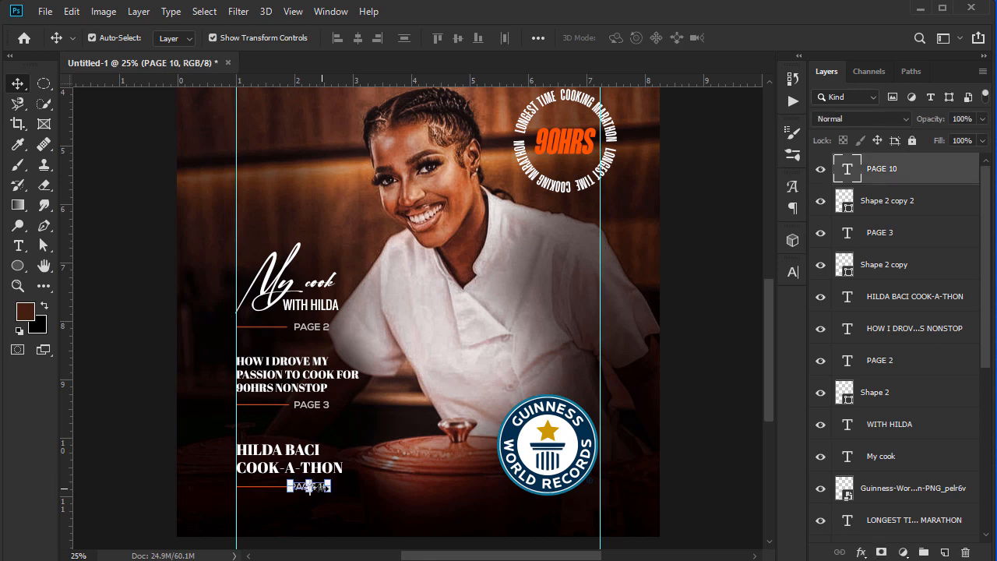
pyautogui.moveTo(309, 488); pyautogui.dragTo(311, 488)
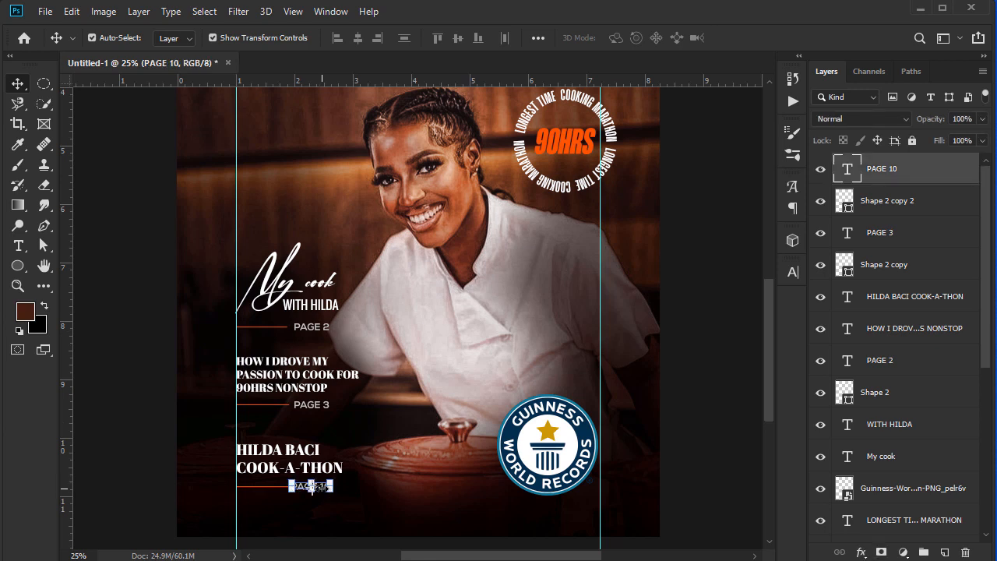
pyautogui.click(156, 387)
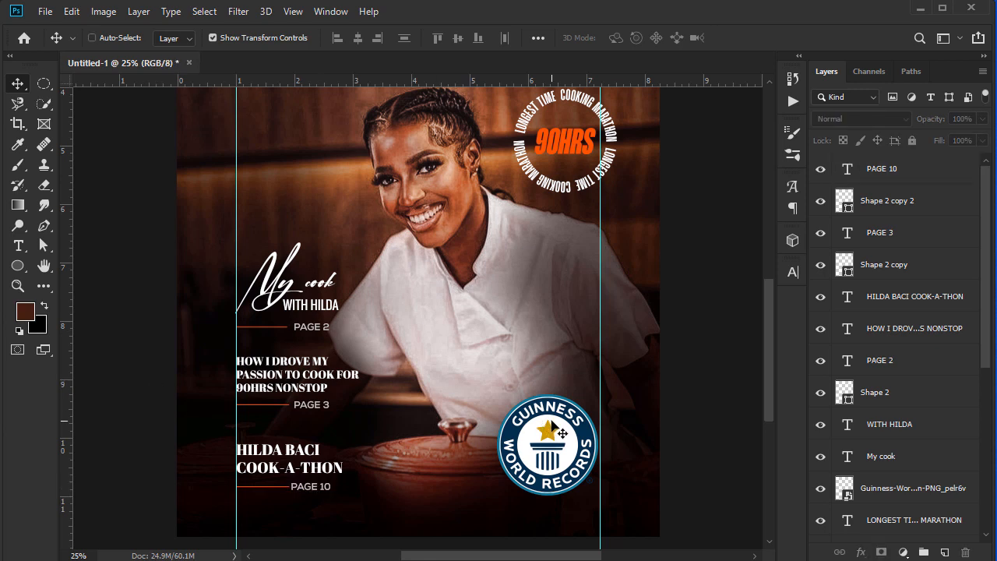
# - Clear all guides from the poster
pyautogui.hotkey('ctrl', '-')
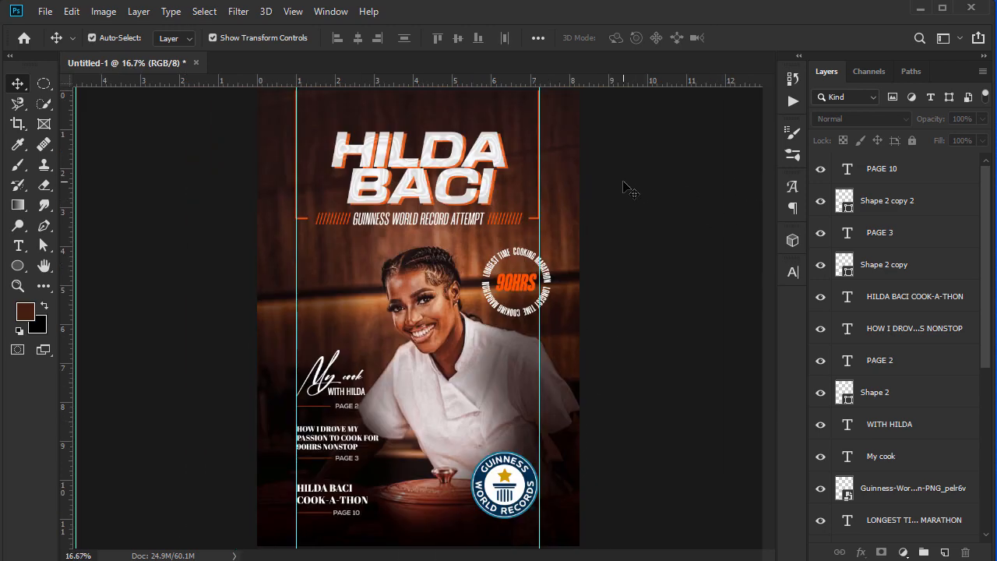
pyautogui.click(330, 11)
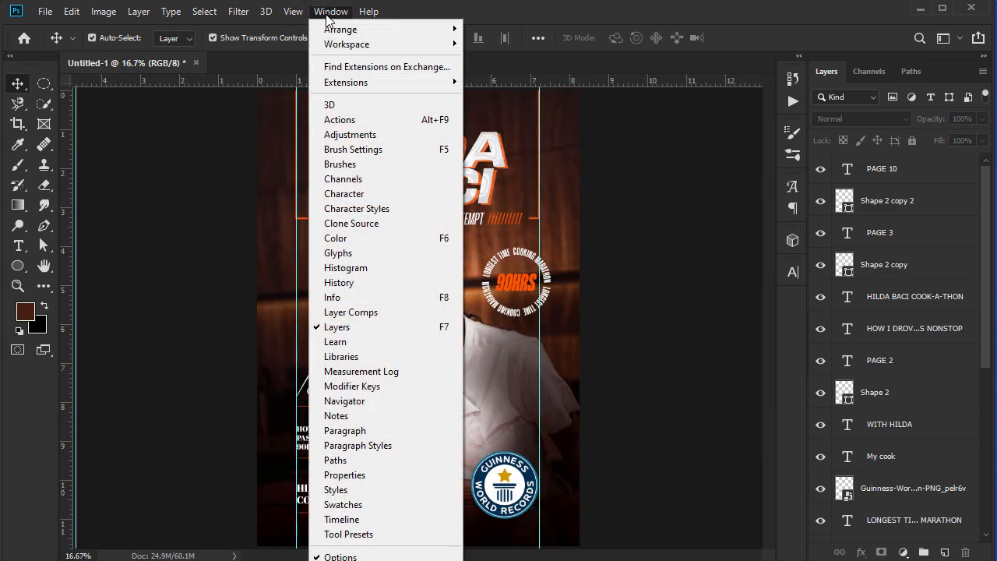
pyautogui.moveTo(302, 13)
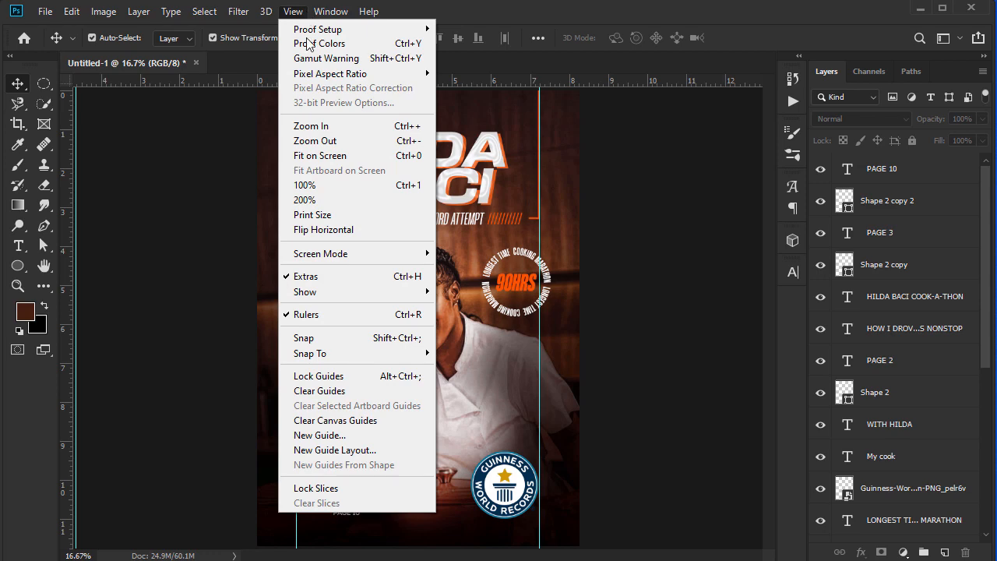
pyautogui.click(319, 391)
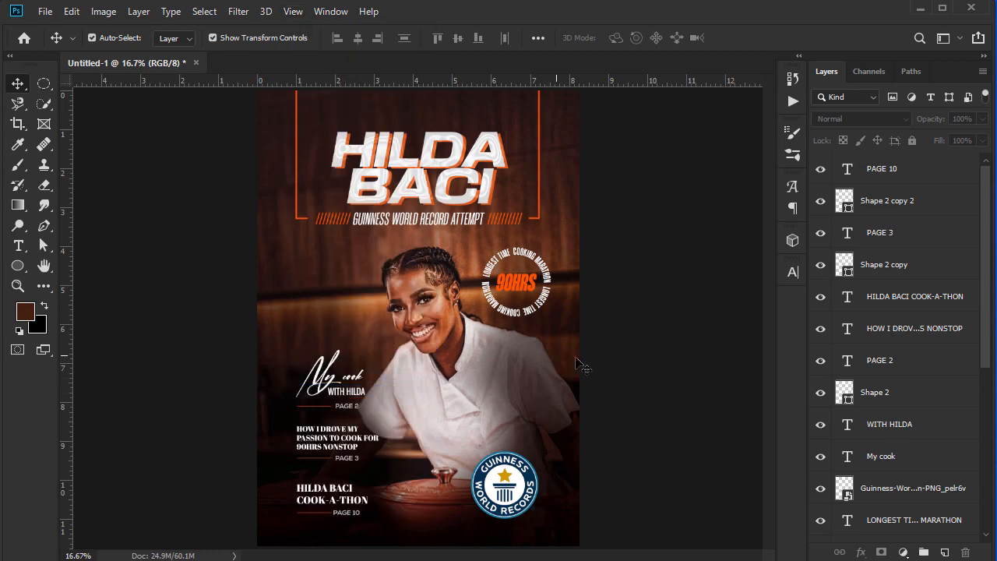